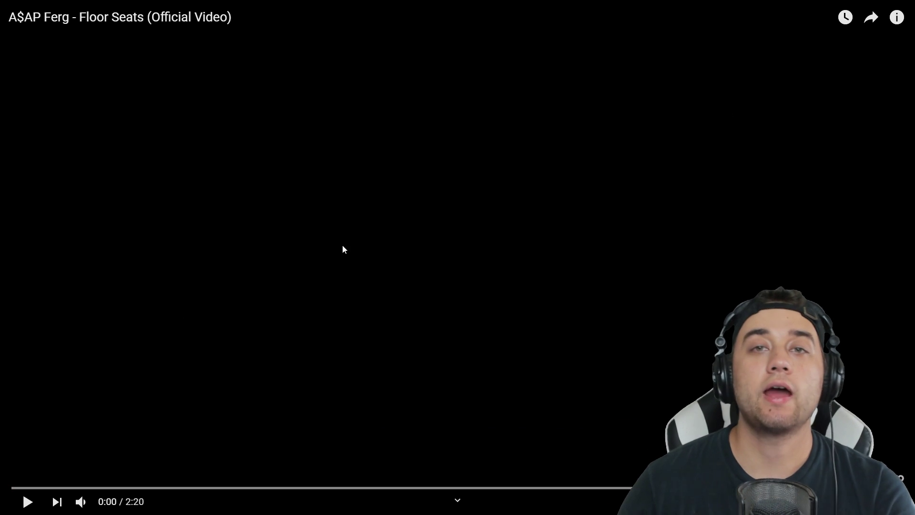
Play the music video from the start to the grass shot at 0:14 and go back through it frame by frame to 0:12
click(221, 259)
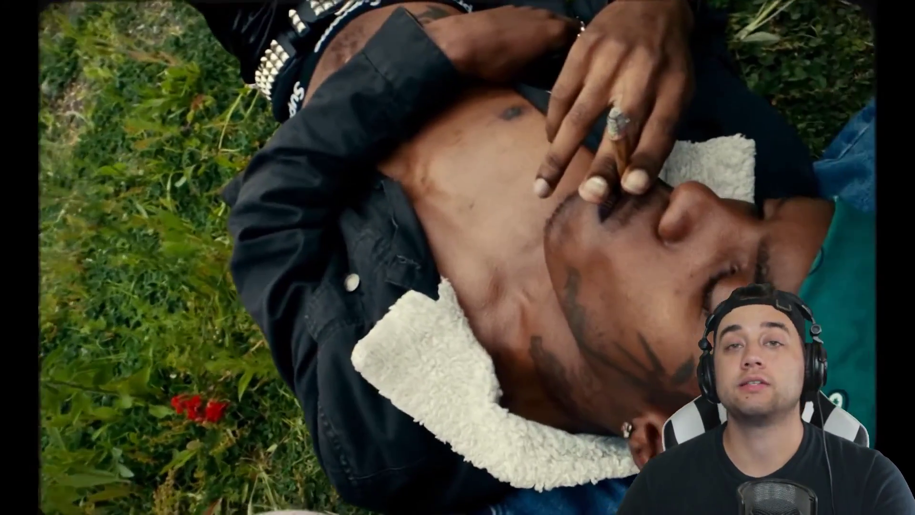
click(122, 445)
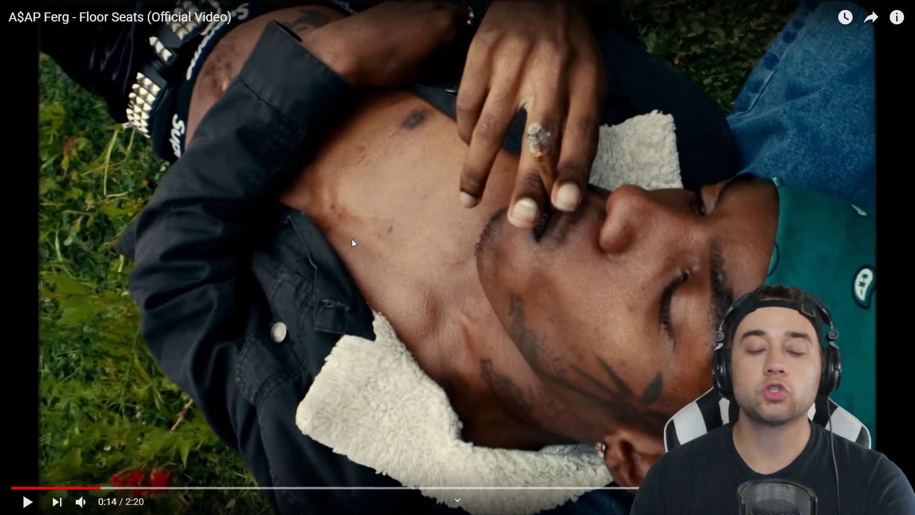
key(comma)
key(comma)
key(comma)
key(comma)
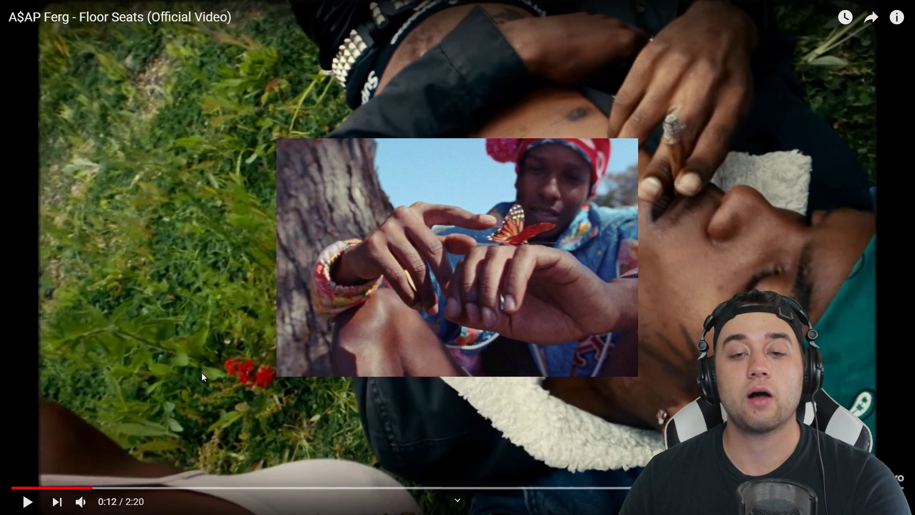
Review the opening jar shot around 0:05 to 0:06 and skip ahead to the dog shots at 0:21
click(18, 487)
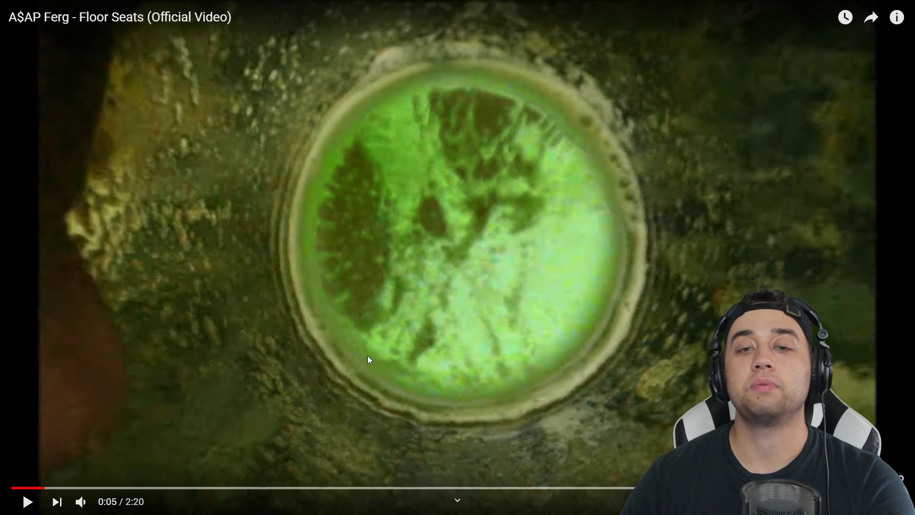
click(37, 488)
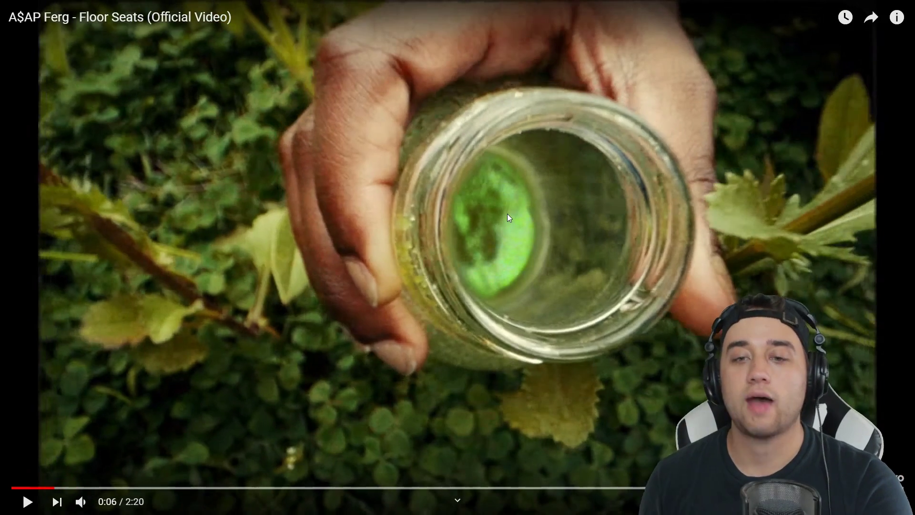
click(507, 213)
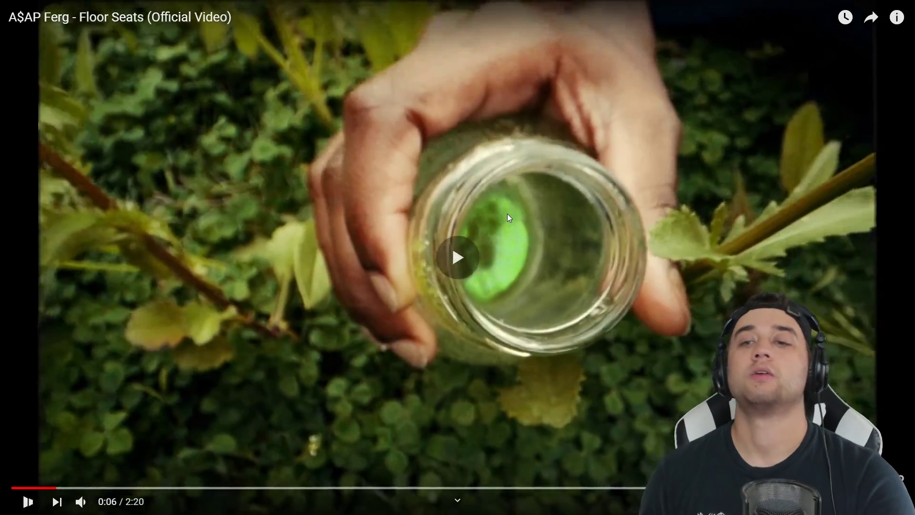
key(l)
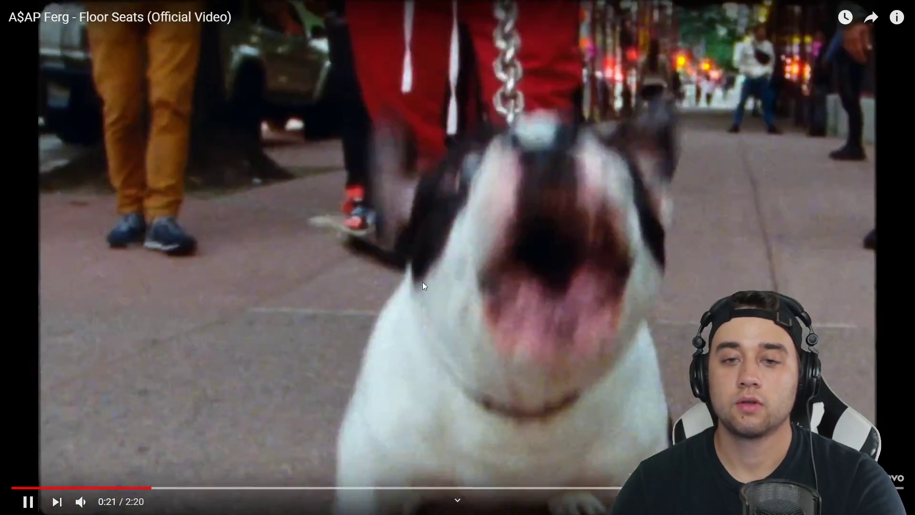
click(420, 260)
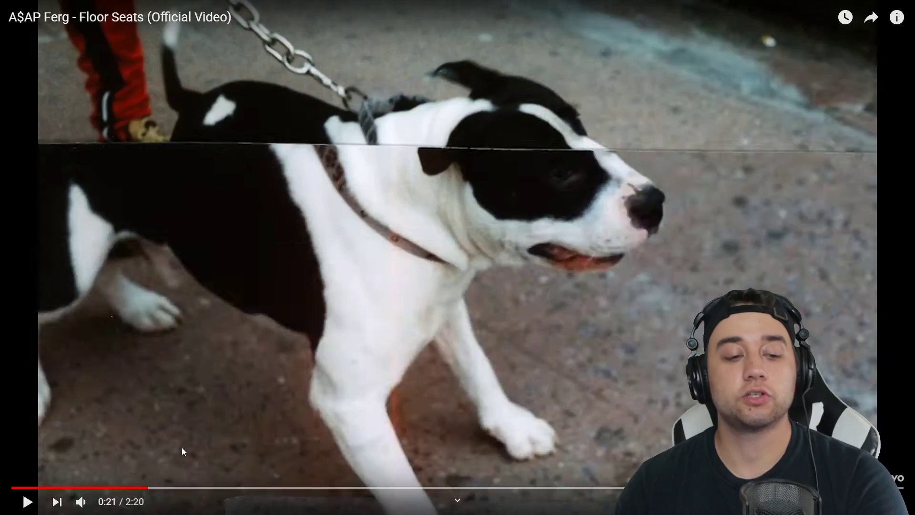
Jump back to the smoke close-up at 0:16 and advance through it frame by frame
click(120, 488)
click(113, 488)
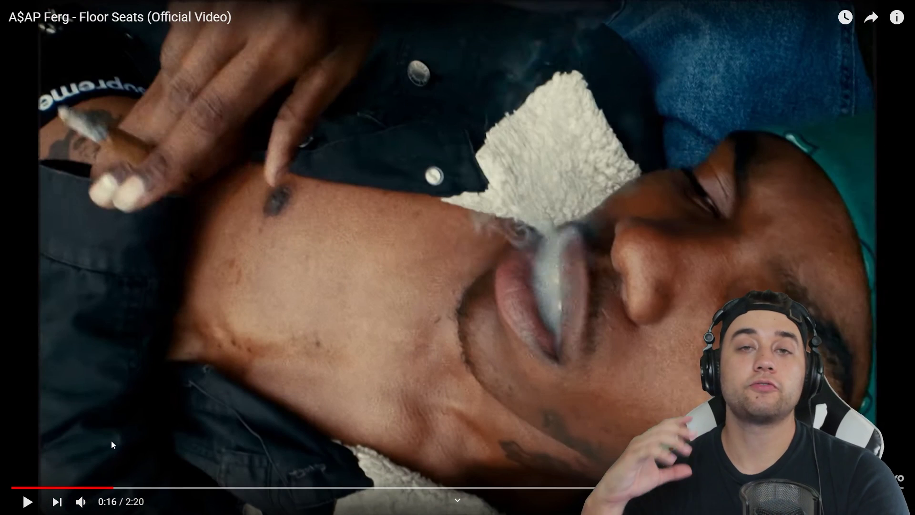
key(comma)
key(period)
key(period)
key(period)
key(period)
key(period)
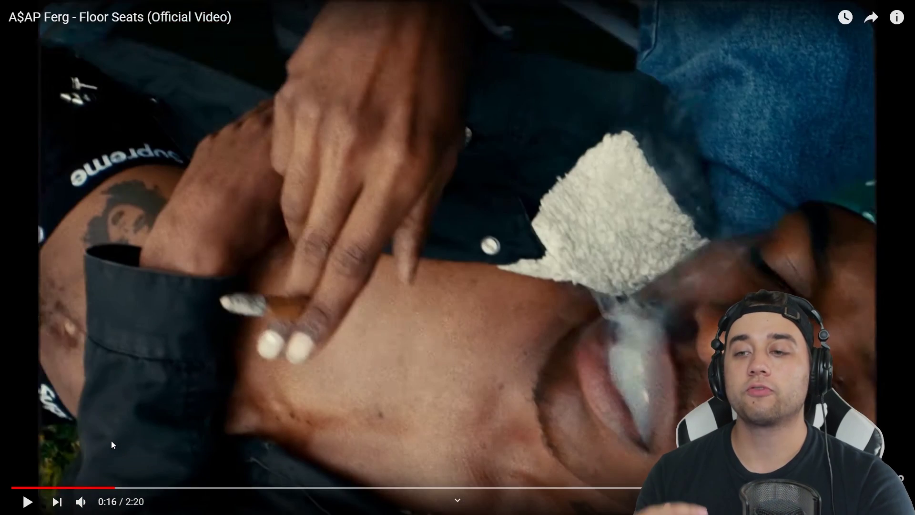
Go back frame by frame through the smoke close-up at 0:16 to examine the camera movement
key(comma)
key(comma)
key(comma)
key(comma)
key(comma)
key(comma)
key(comma)
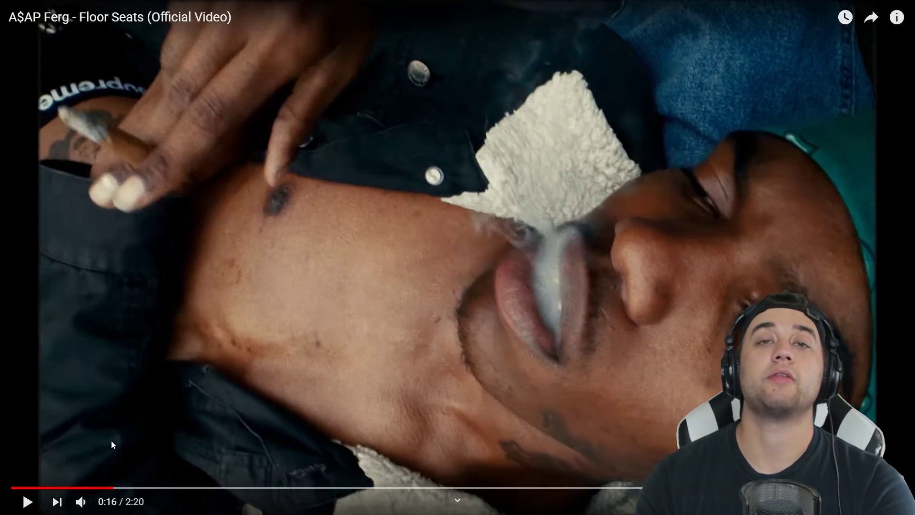
Play on from 0:16, pausing to examine the train transition at 0:17 and the bridge-girder transition at 0:18
key(space)
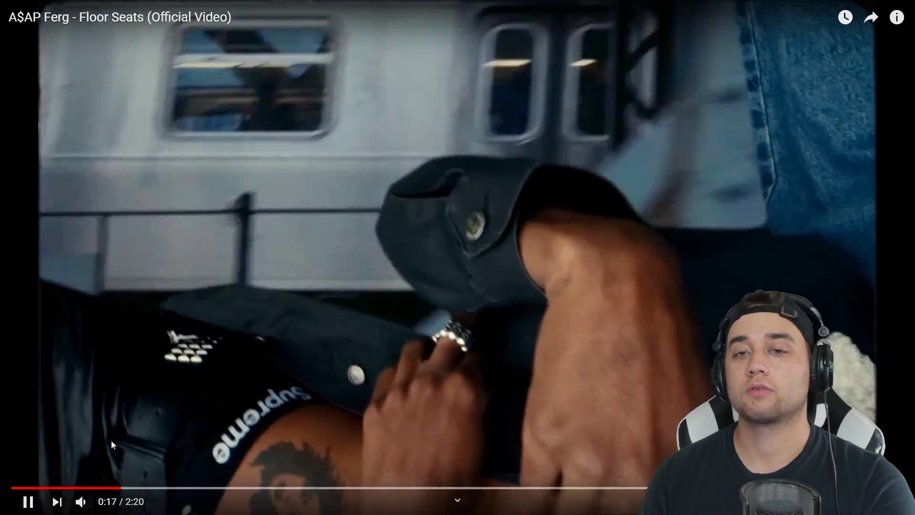
key(space)
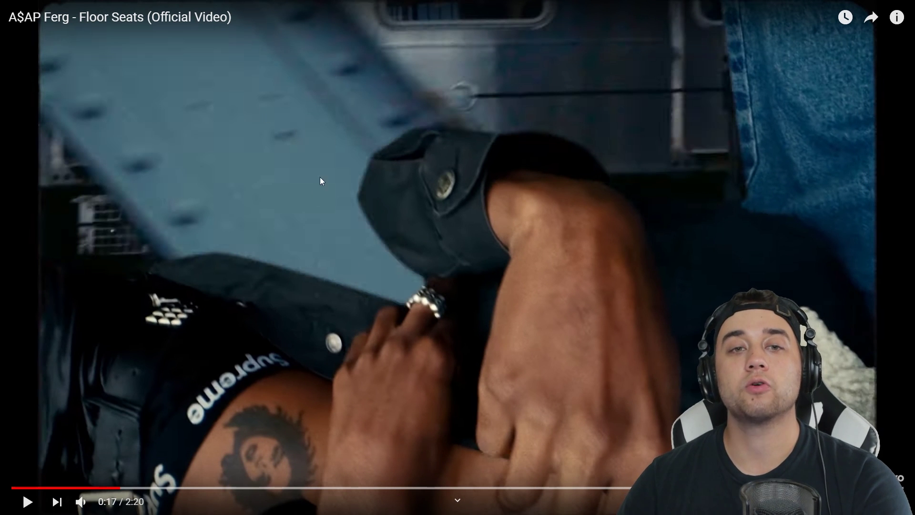
click(150, 156)
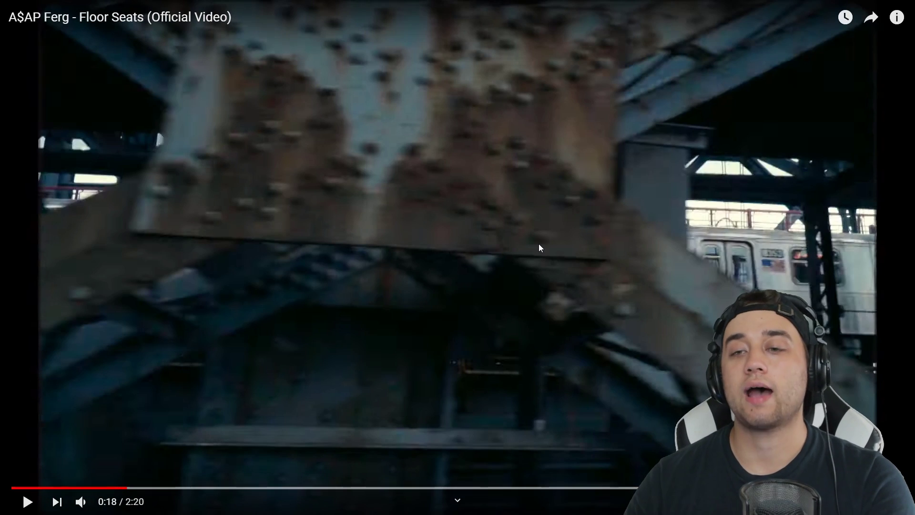
click(539, 244)
click(533, 269)
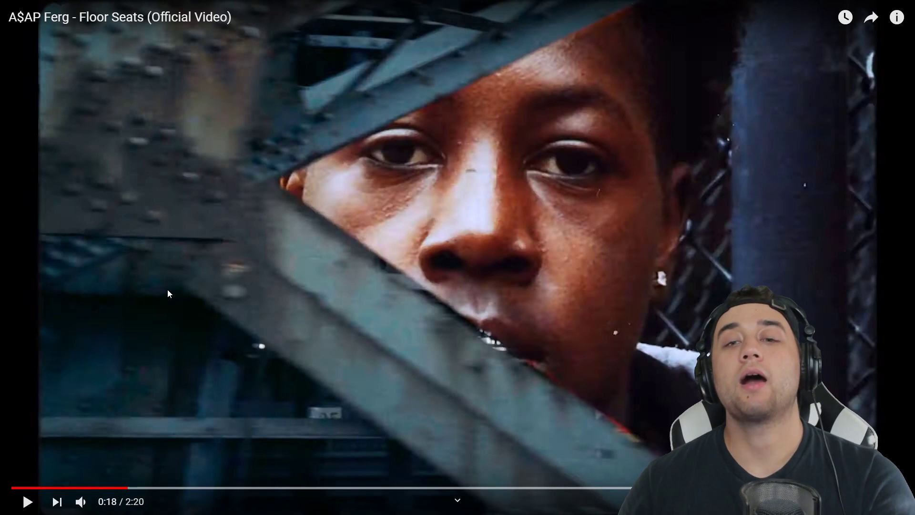
Play on to the bike group shot at 0:24 and return to the rapper's street shots at 0:20 and 0:19
key(space)
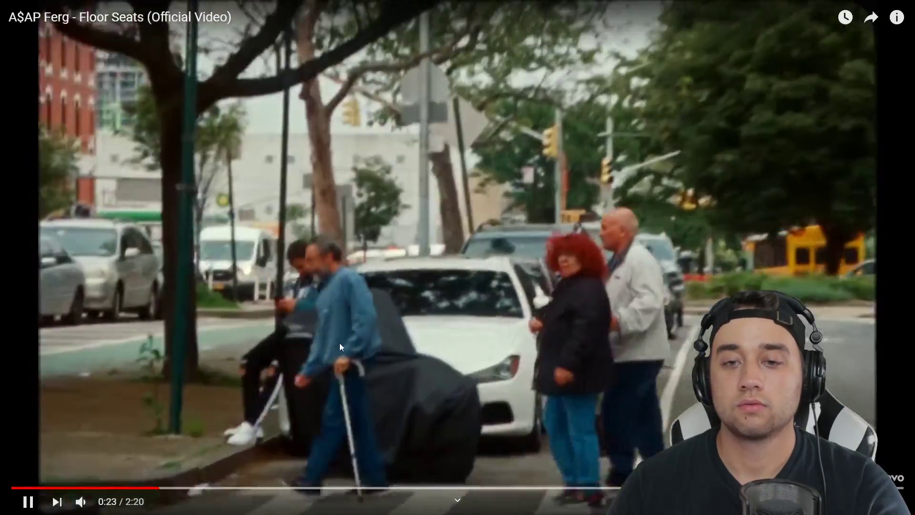
key(space)
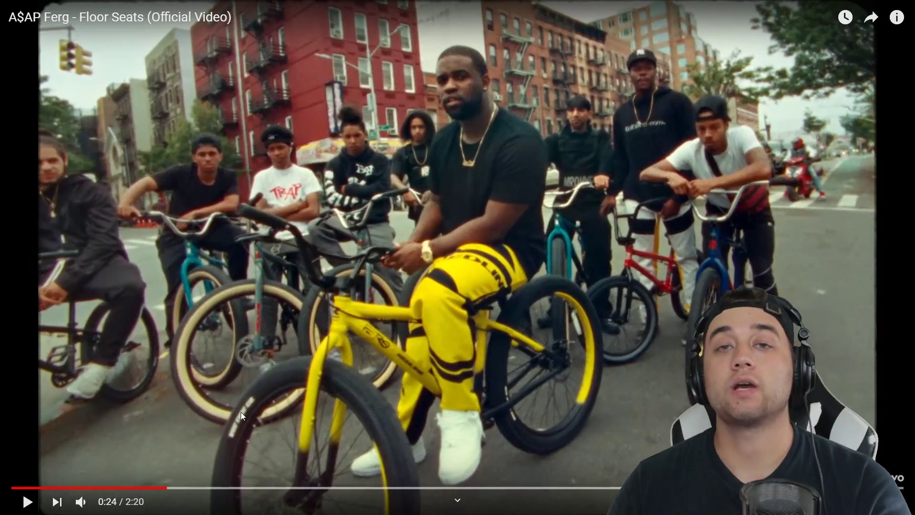
drag(149, 488, 139, 488)
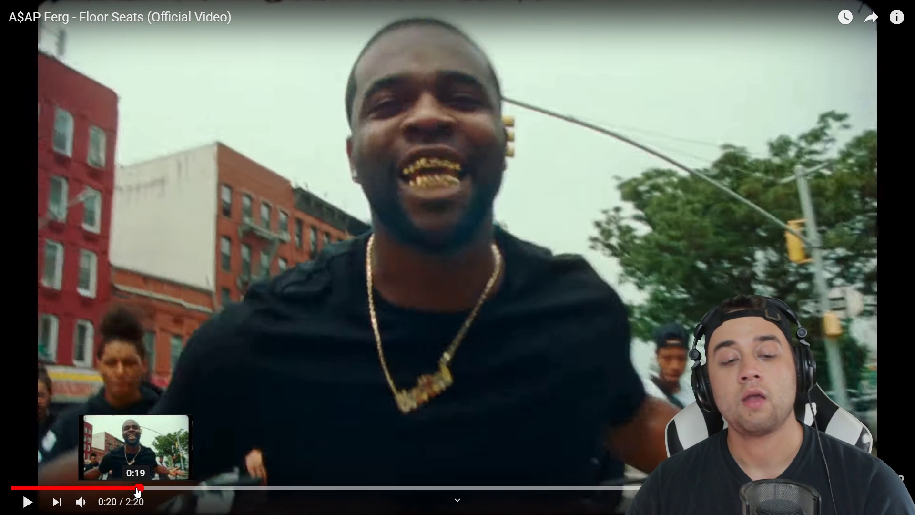
click(137, 489)
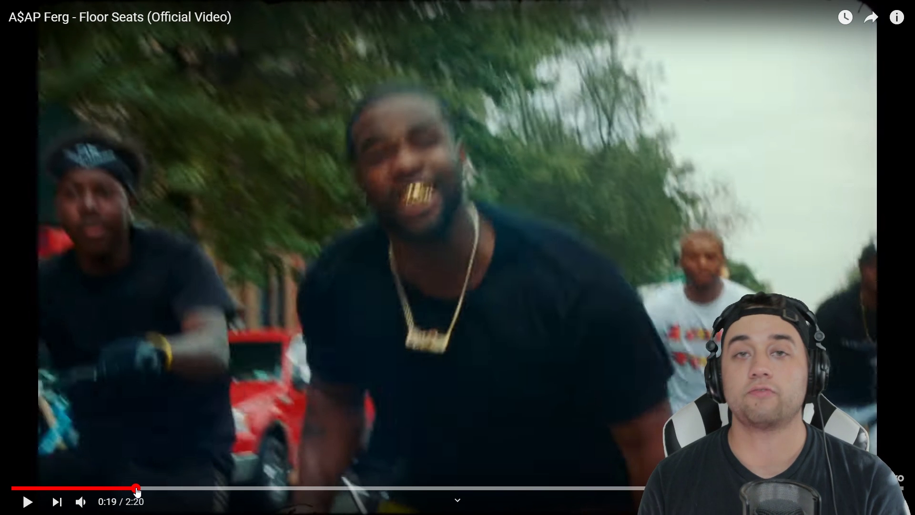
Examine the split dog collage at 0:21 and replay the section from about 0:20 to the pigeons at 0:26
click(148, 488)
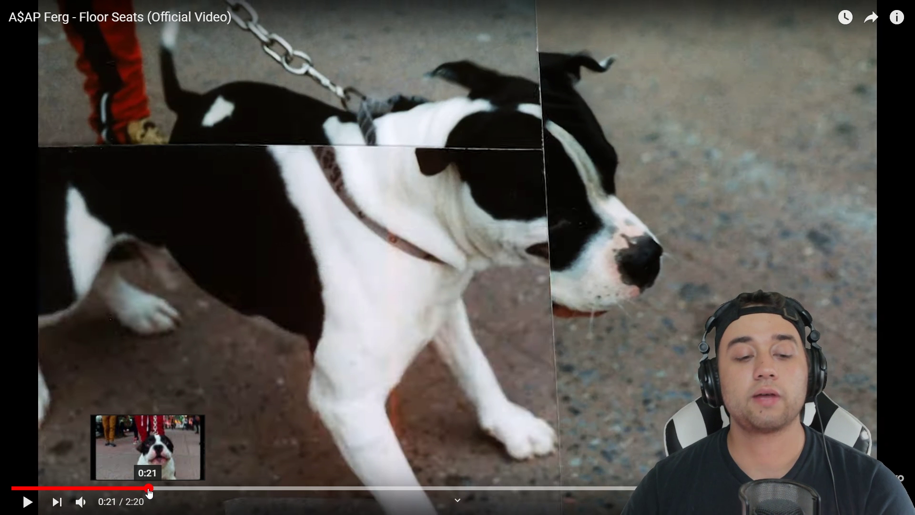
click(141, 488)
click(28, 501)
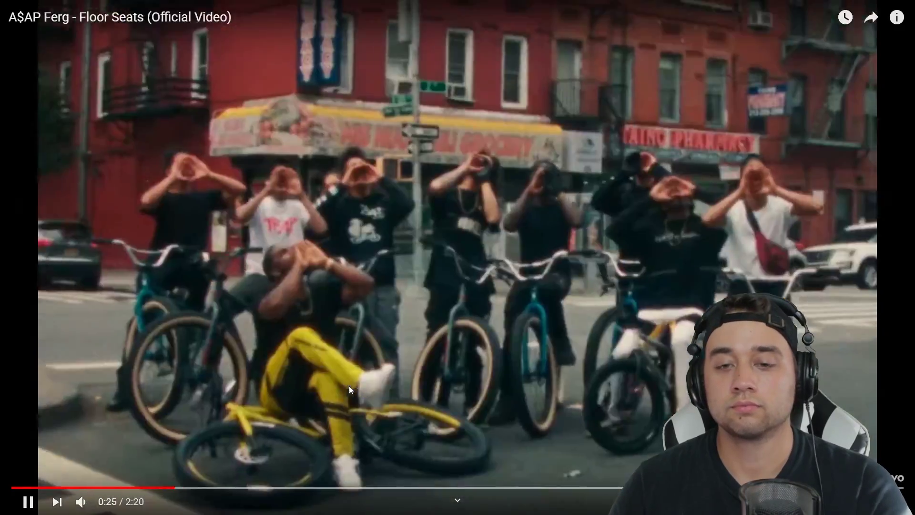
click(496, 440)
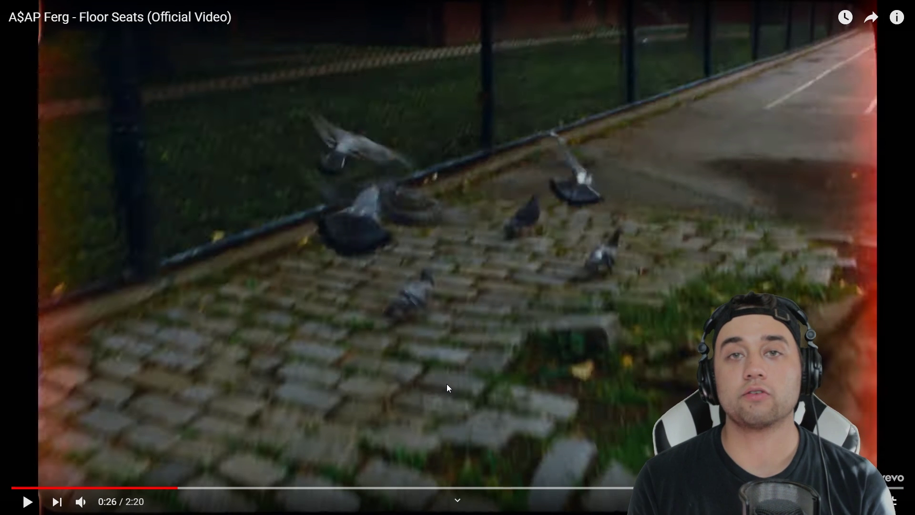
Move to the bike stunt at 0:35 and go through its frames to the motion-blur transition at 0:36
drag(267, 488, 241, 491)
key(comma)
key(comma)
key(comma)
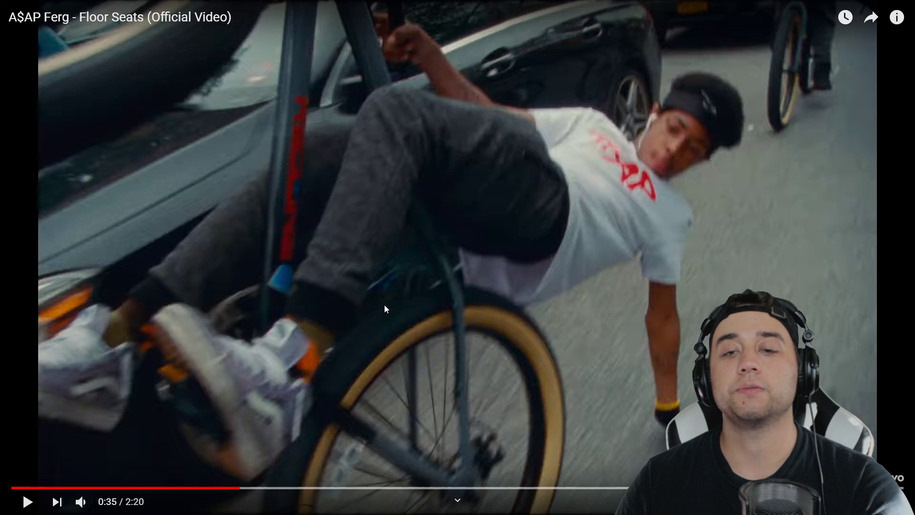
key(period)
key(period)
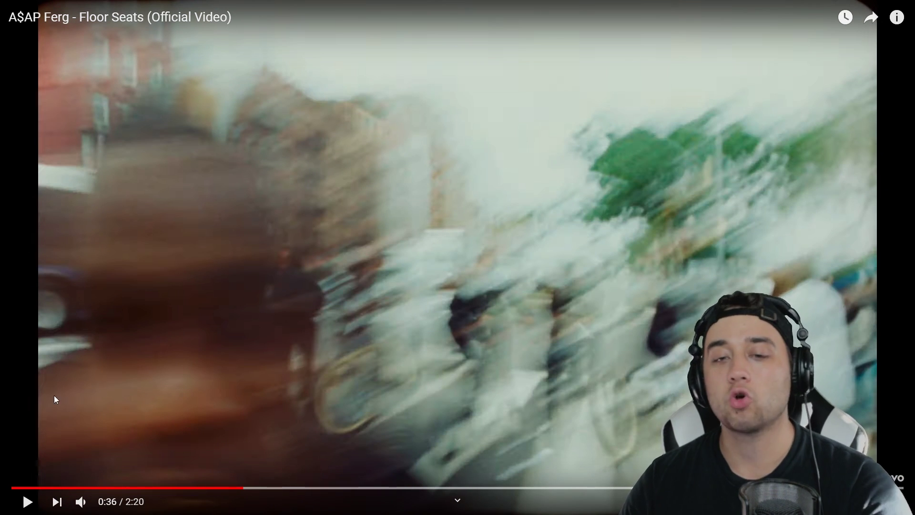
Move the playback position back in stages, past 0:28 and 0:22, to the blurred bike shot at 0:20
click(210, 487)
click(190, 489)
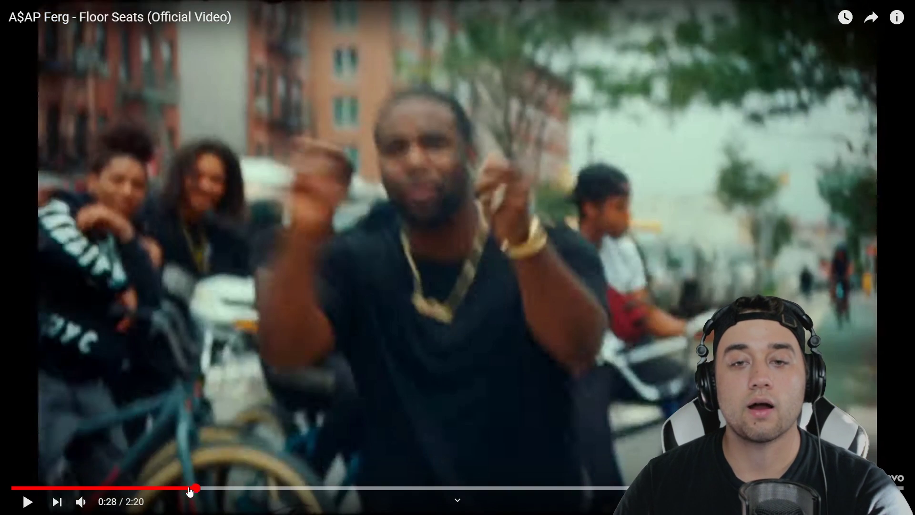
click(178, 490)
click(171, 490)
click(162, 491)
click(150, 488)
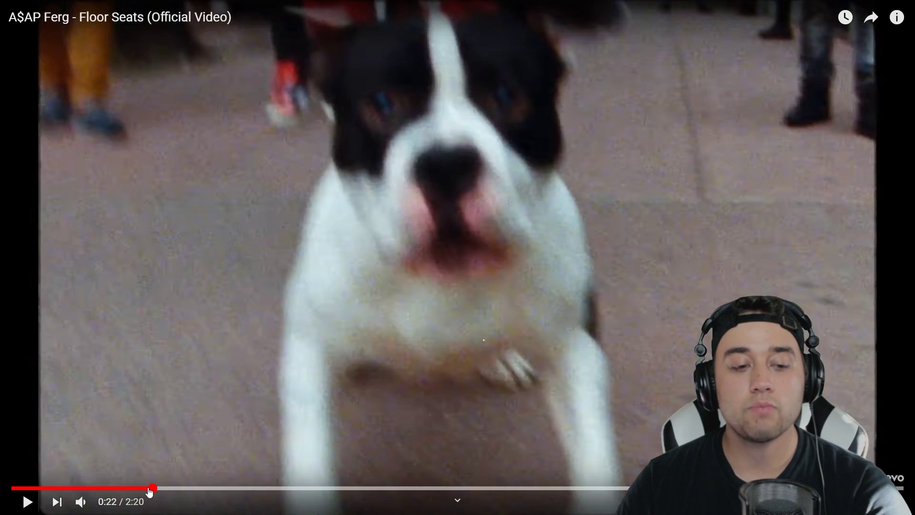
click(146, 488)
click(142, 488)
click(142, 488)
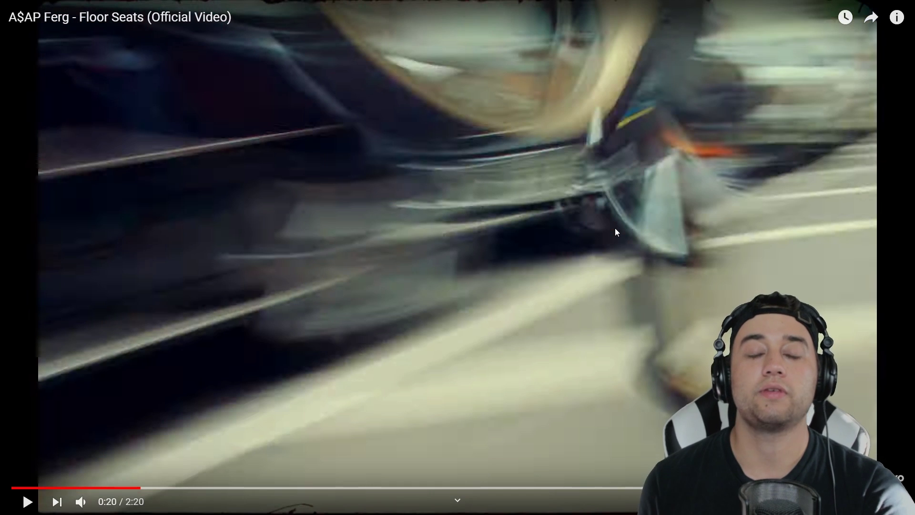
Play on from 0:20, pausing to examine the gold-teeth close-up at 0:52 and the bike stunt at 0:59
click(520, 159)
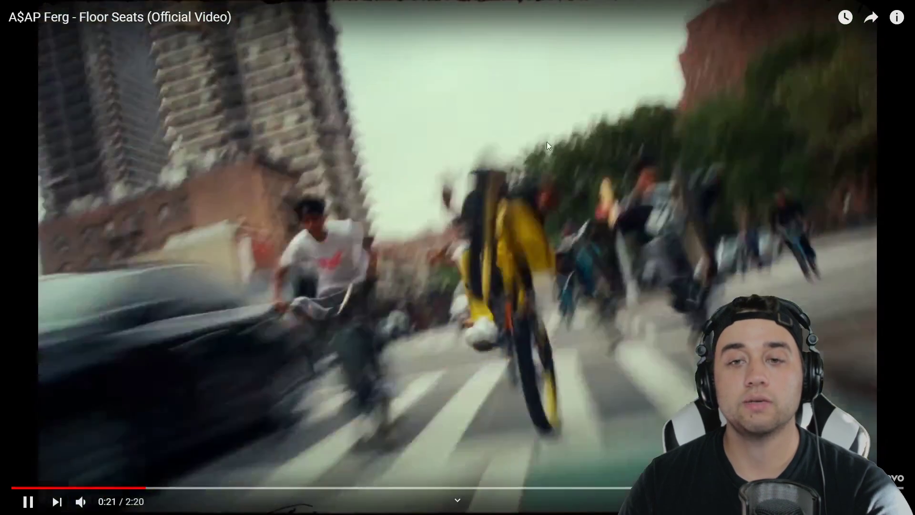
click(447, 398)
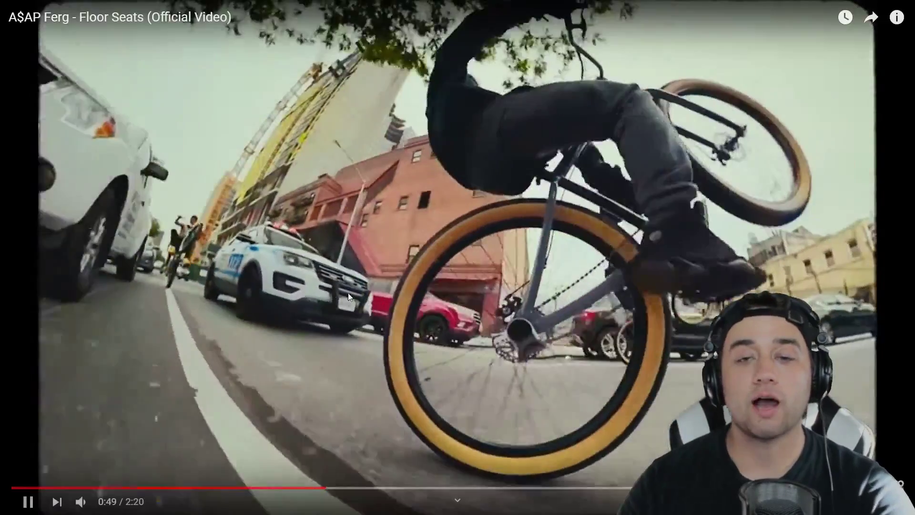
click(511, 264)
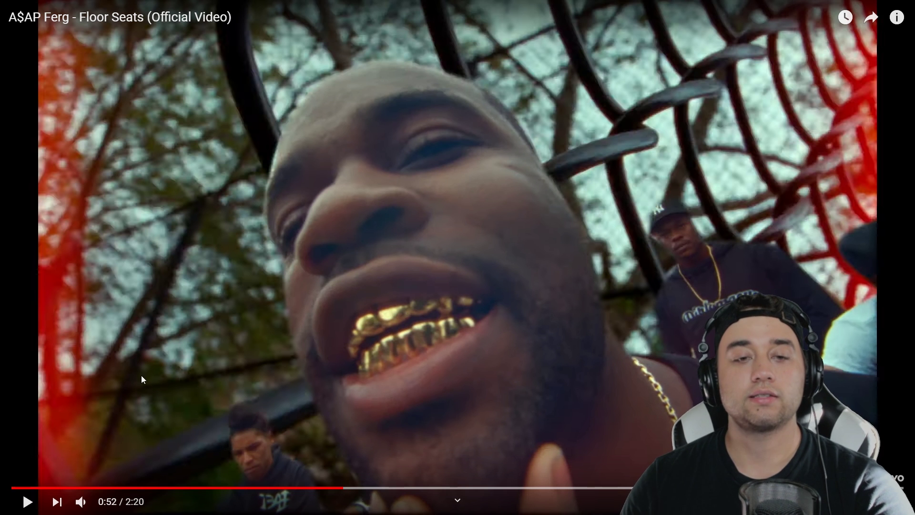
click(259, 196)
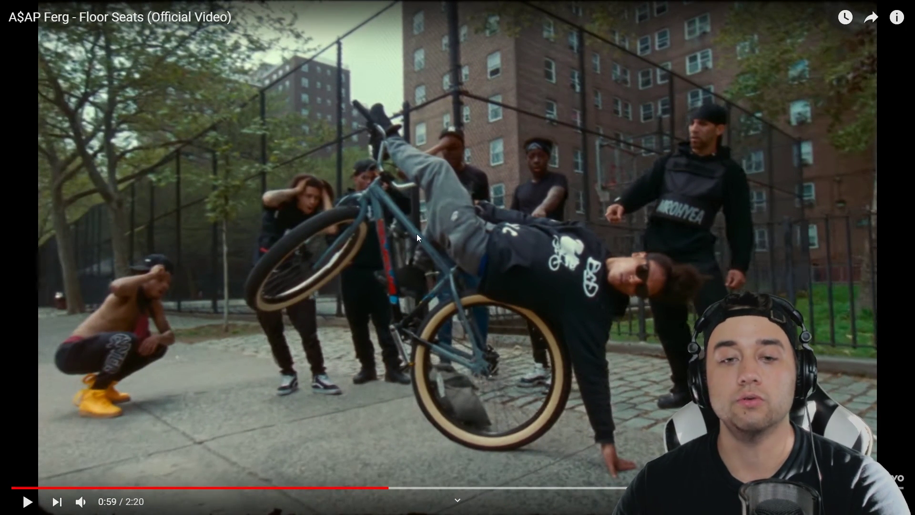
Replay the part before 0:59 and continue to 1:05, examining the mouth close-up and the night bike shots around 1:03
click(358, 488)
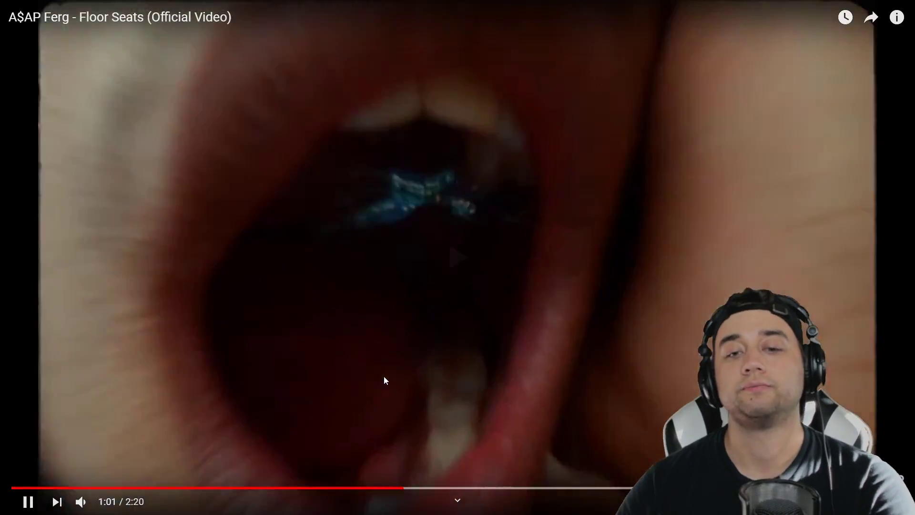
click(342, 372)
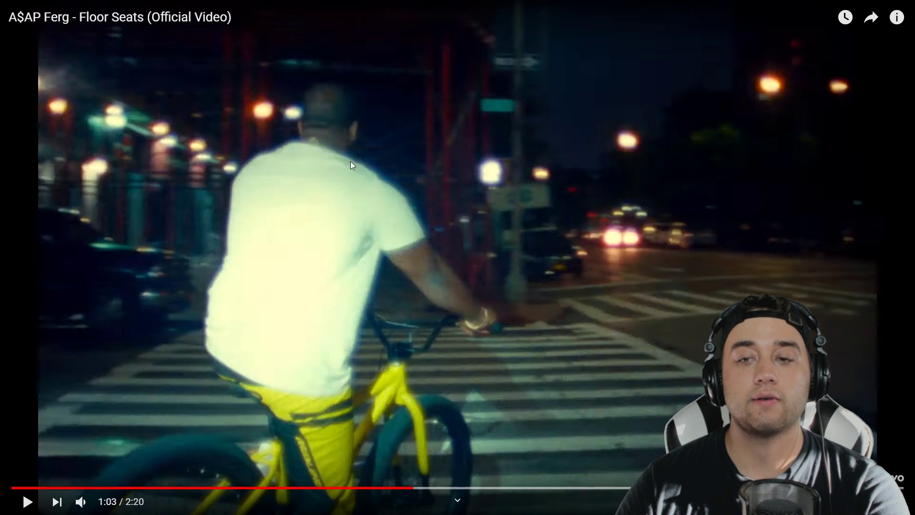
click(473, 301)
click(520, 116)
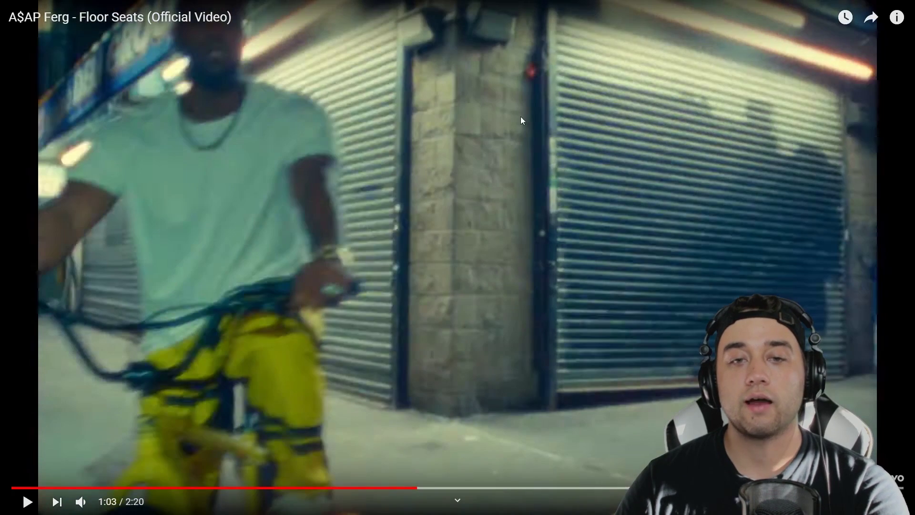
click(402, 216)
click(747, 232)
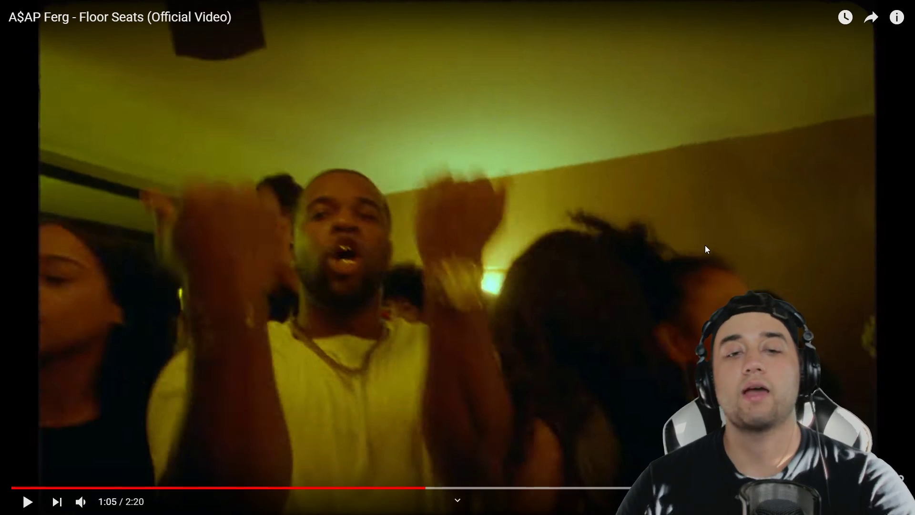
Play on from 1:05, pausing to examine the gold-teeth transition at 1:12 and the blurred night close-up at 1:15
click(609, 298)
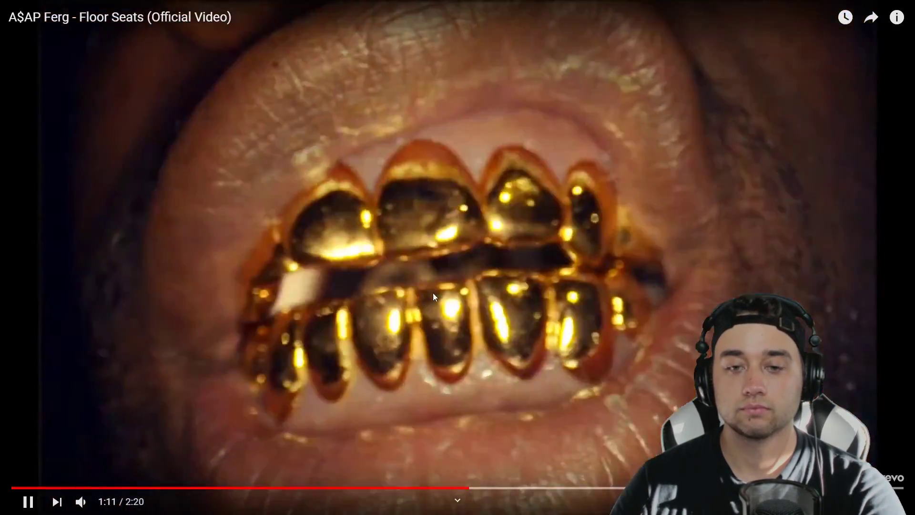
click(444, 318)
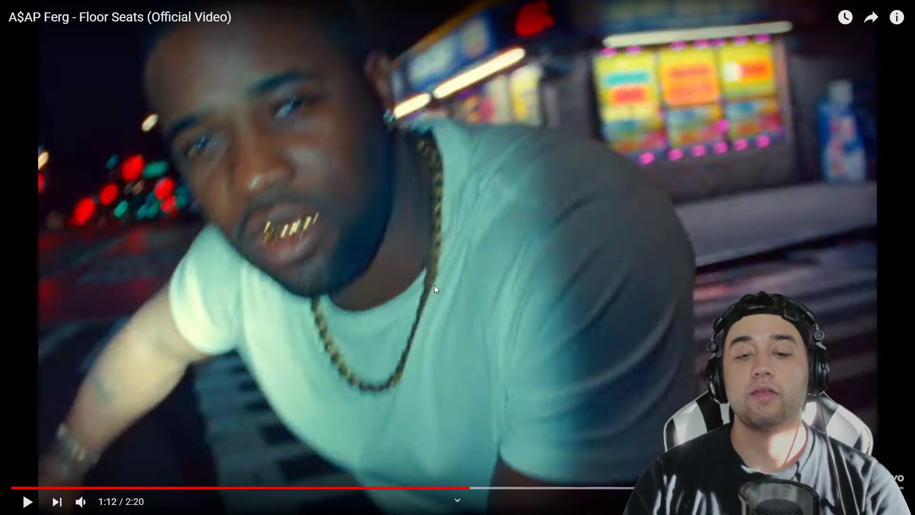
click(434, 285)
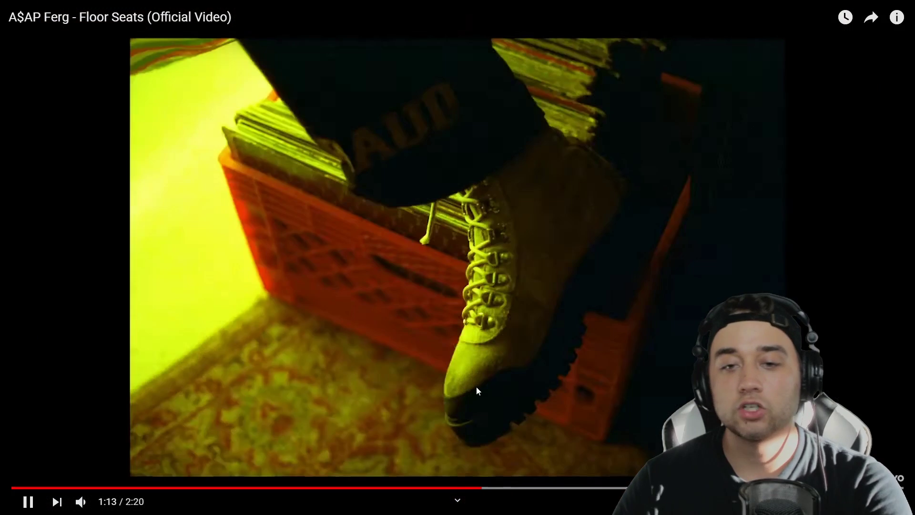
click(476, 387)
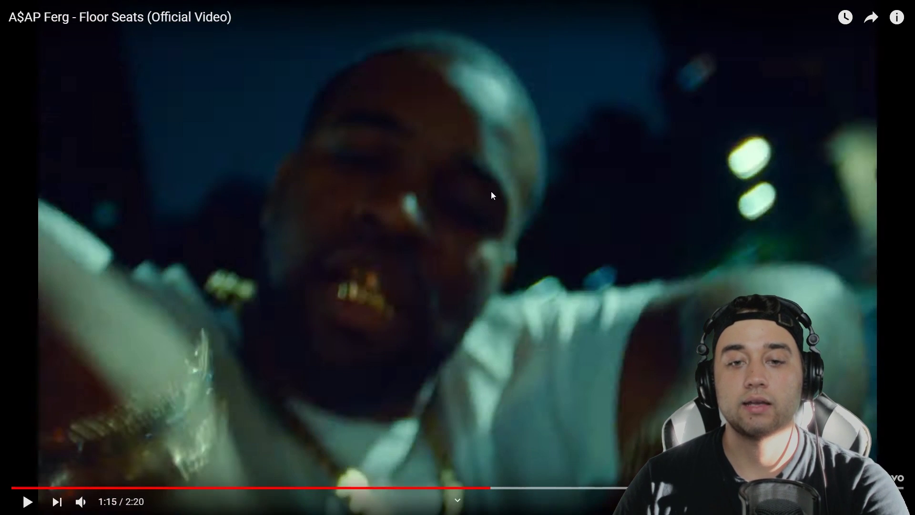
click(492, 196)
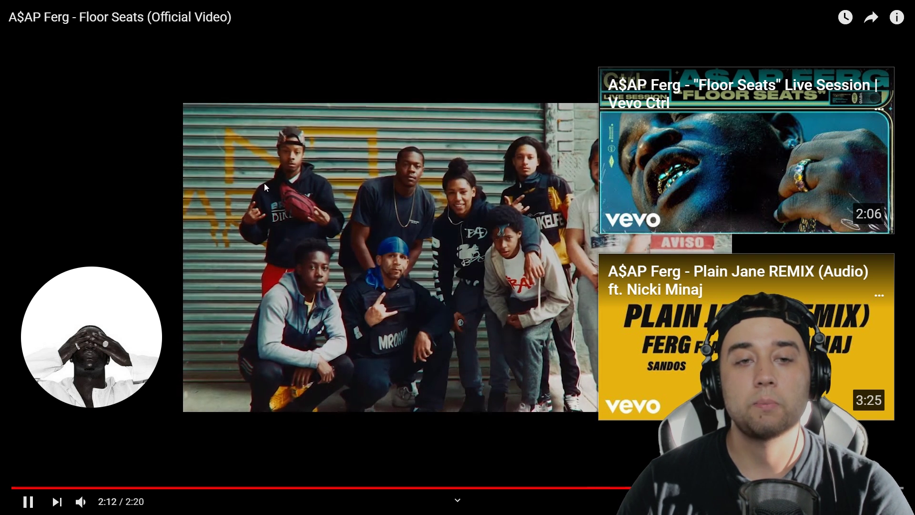
Examine the car still at 2:14, play to the end of the video, and go back to review the credits around 2:17
click(431, 295)
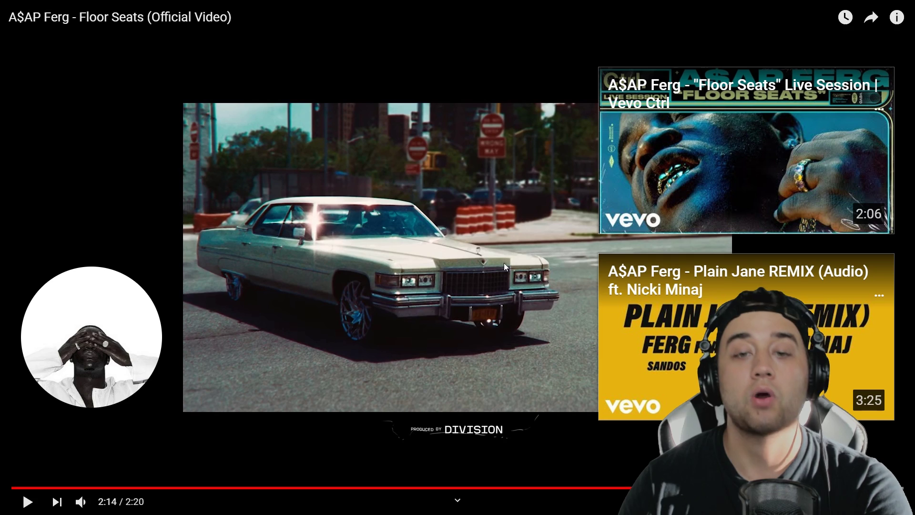
click(445, 224)
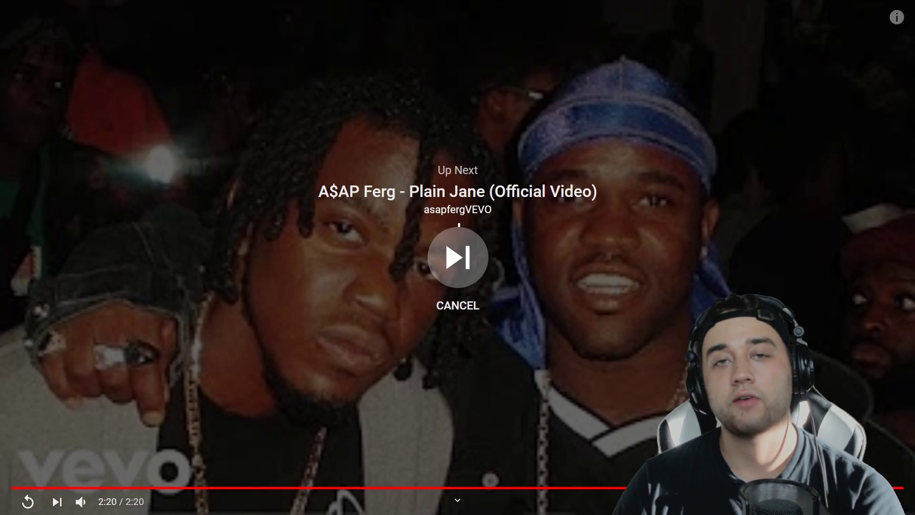
key(Left)
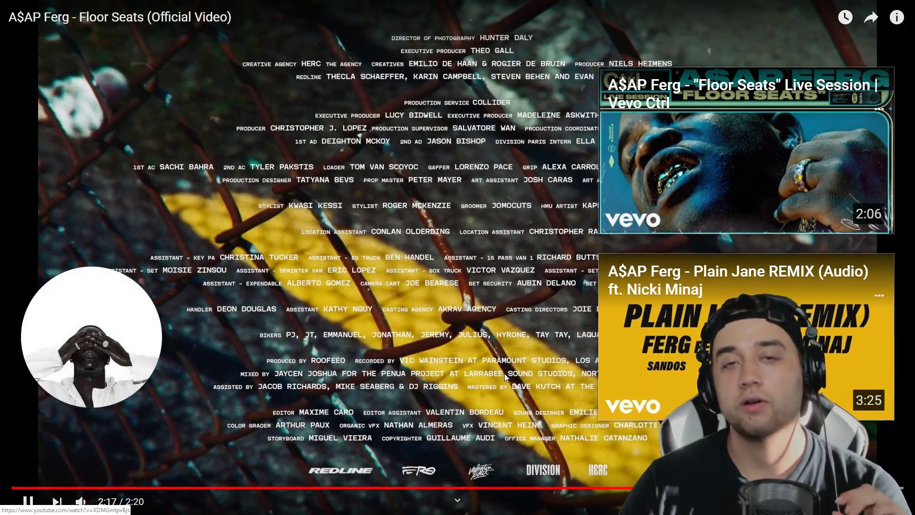
click(405, 319)
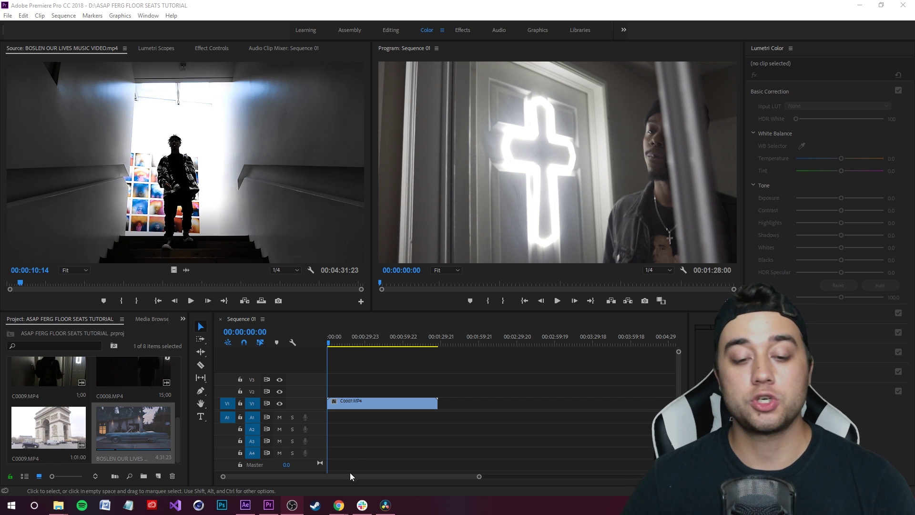
Switch to Chrome and move the Floor Seats playback back past 1:24 to the elevator shot around 0:16
mouse_move(339, 505)
click(286, 469)
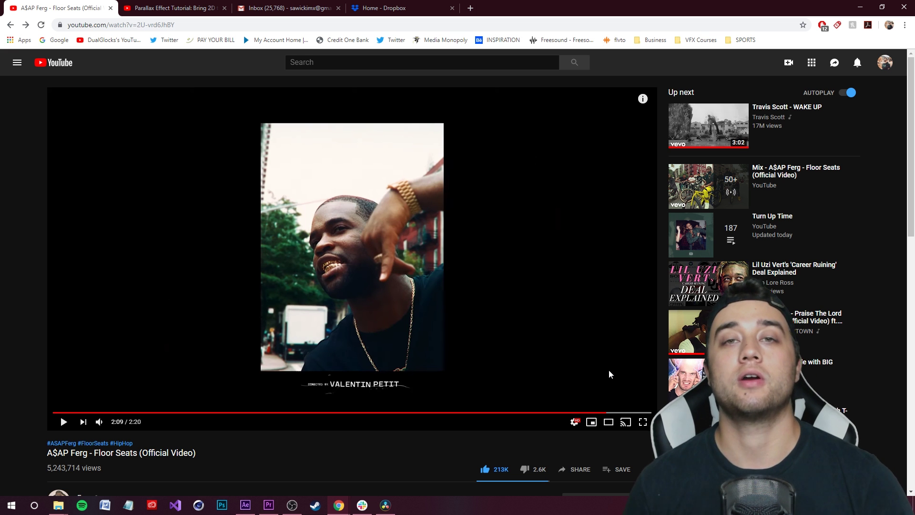
click(569, 412)
drag(569, 412, 414, 413)
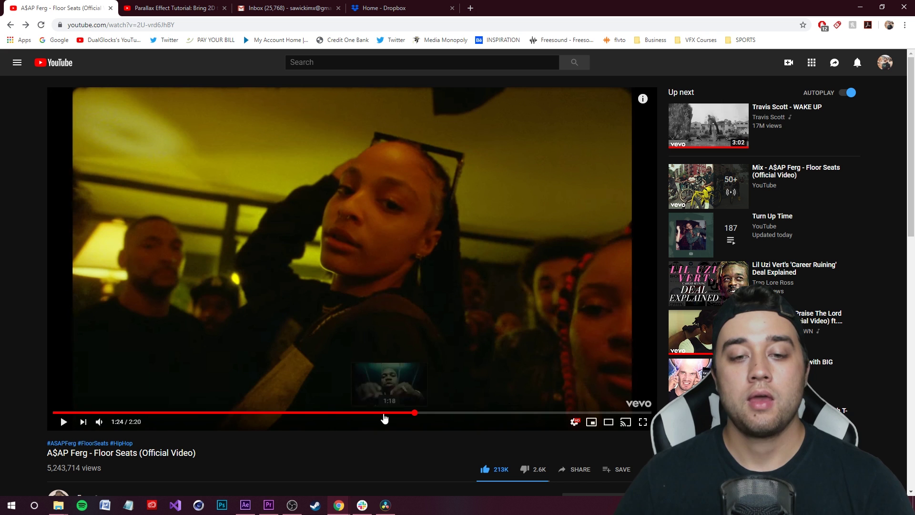
click(113, 413)
key(space)
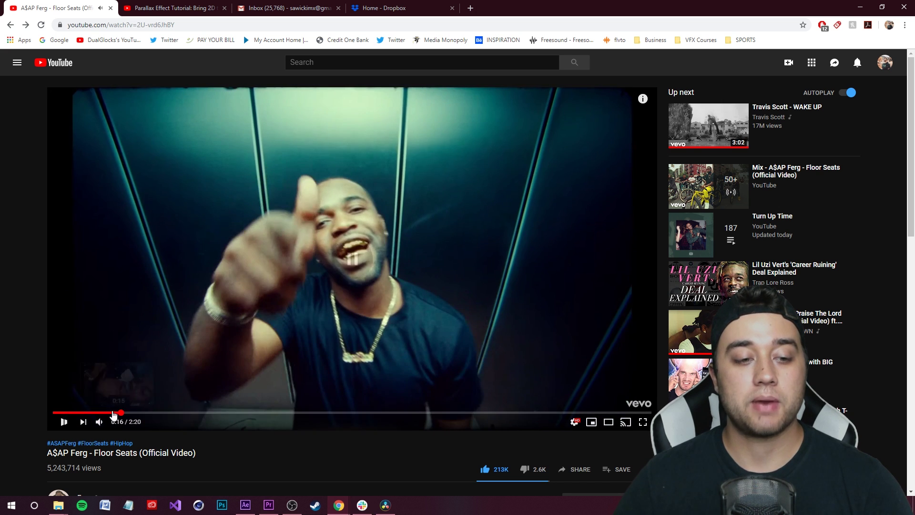
drag(114, 412, 98, 413)
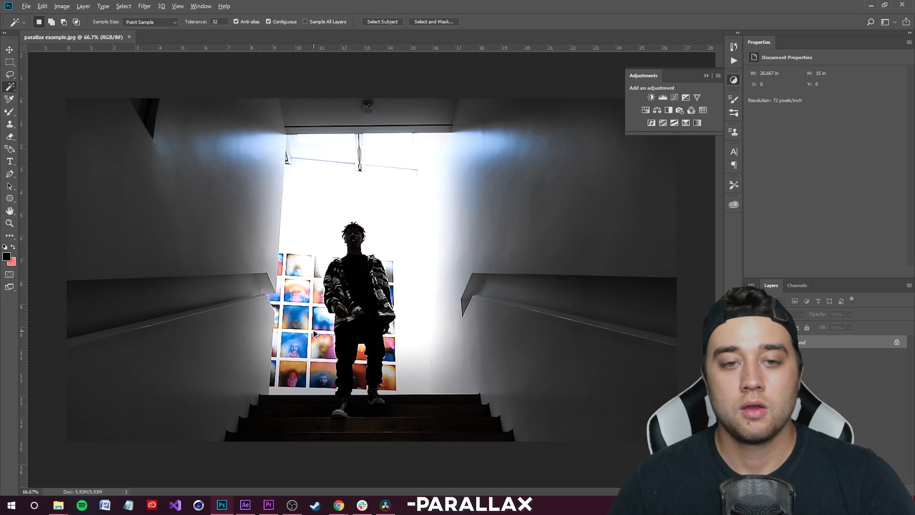
scroll(308, 306, down, 3)
scroll(307, 306, up, 3)
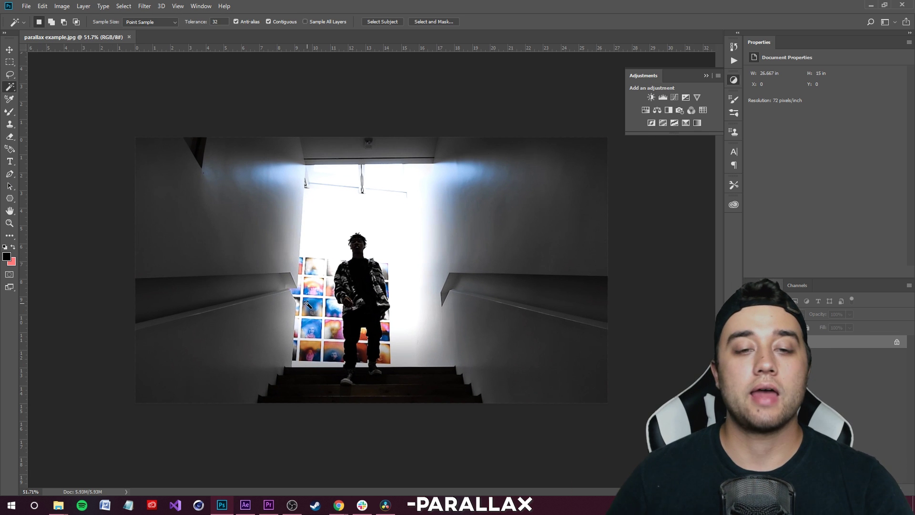
Switch to the Floor Seats window in Chrome, go to the group photo at 2:12, and mute the video
mouse_move(328, 512)
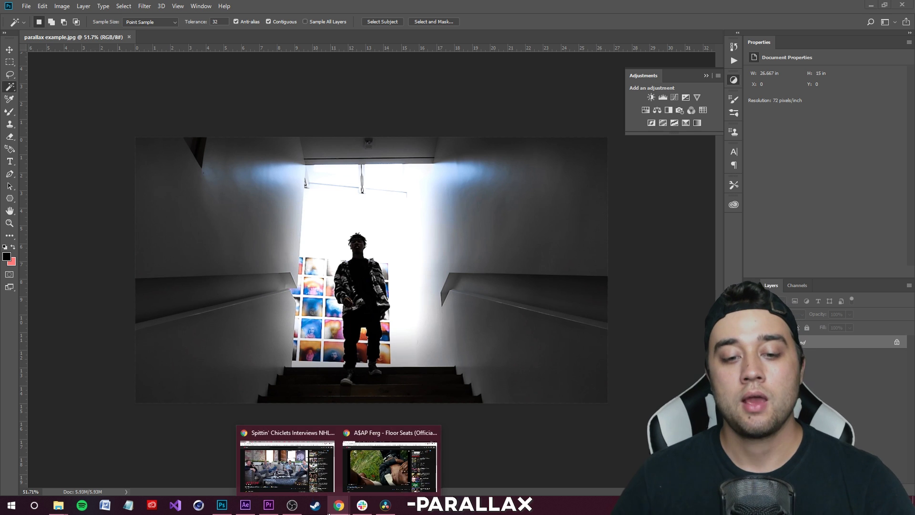
click(389, 465)
click(618, 413)
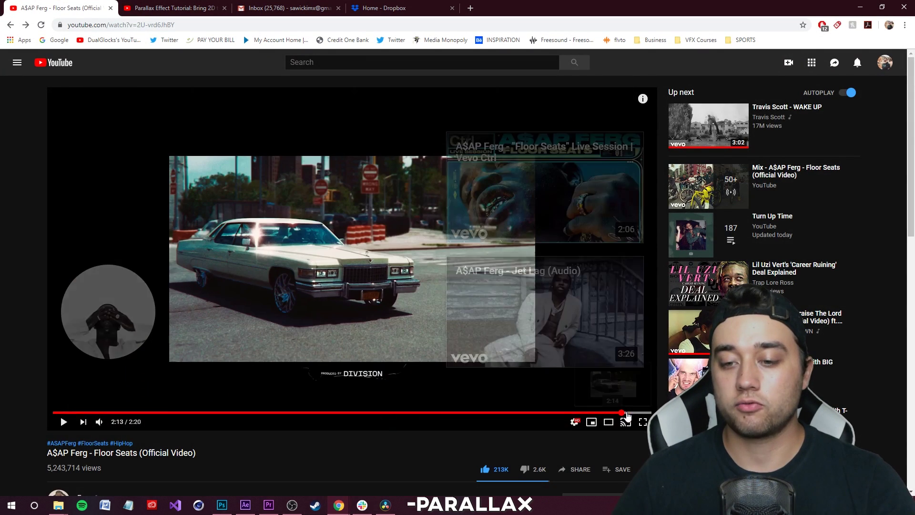
click(617, 414)
click(99, 421)
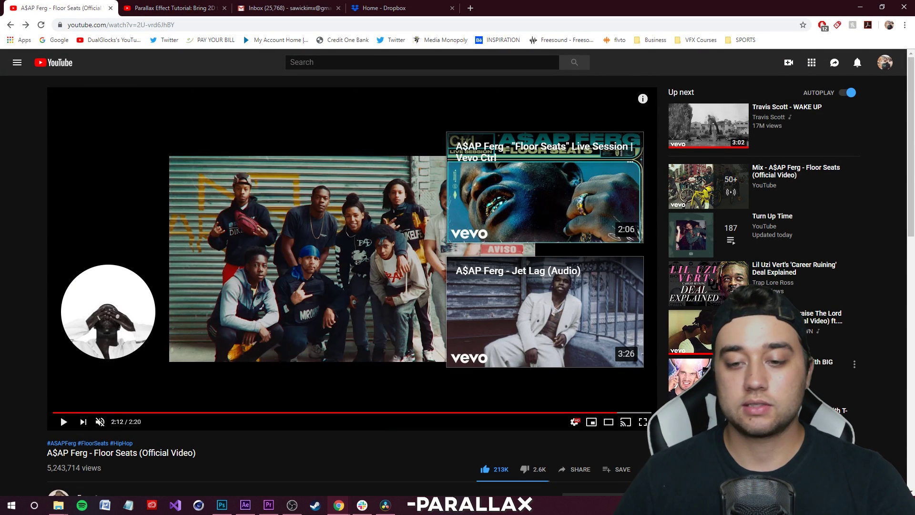
Replay the closing photo stills from just before 2:07 and pause on the group photo at 2:12 to examine the parallax
click(595, 413)
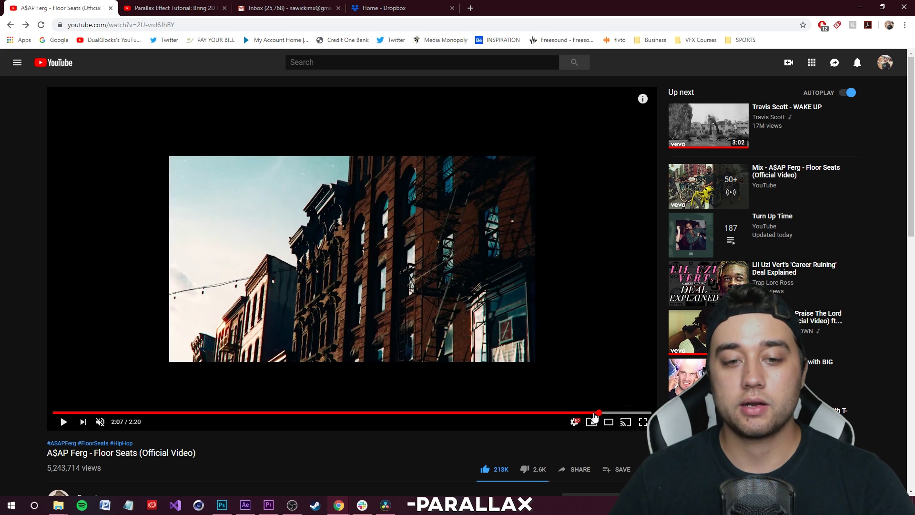
click(591, 413)
key(space)
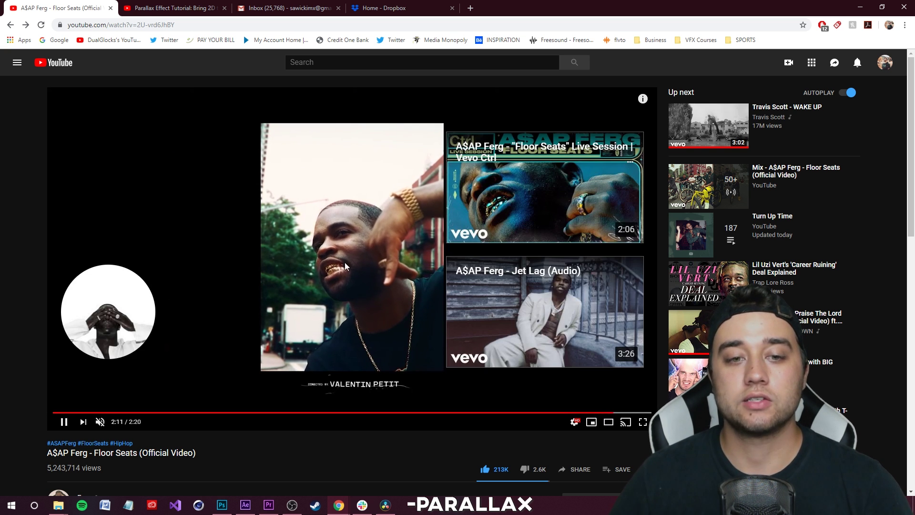
click(367, 274)
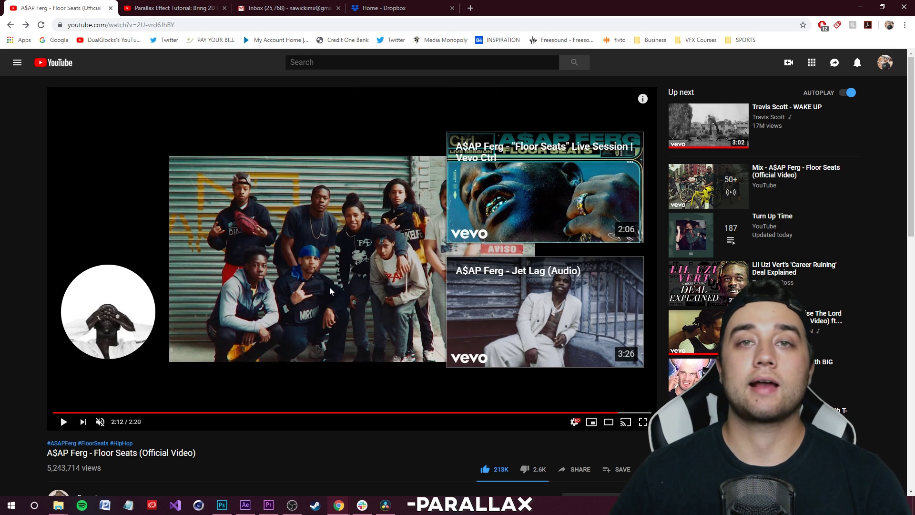
Switch to Photoshop and duplicate the Background layer of parallax example.jpg
click(222, 505)
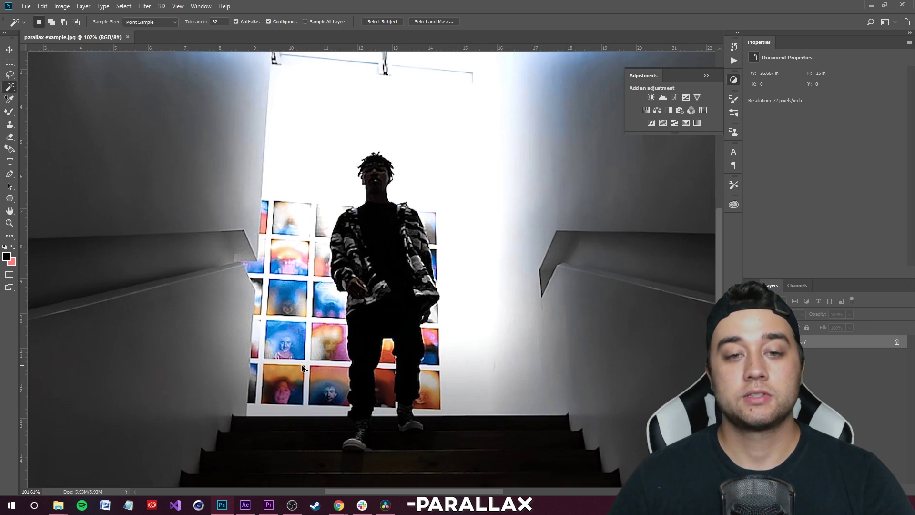
scroll(302, 367, down, 5)
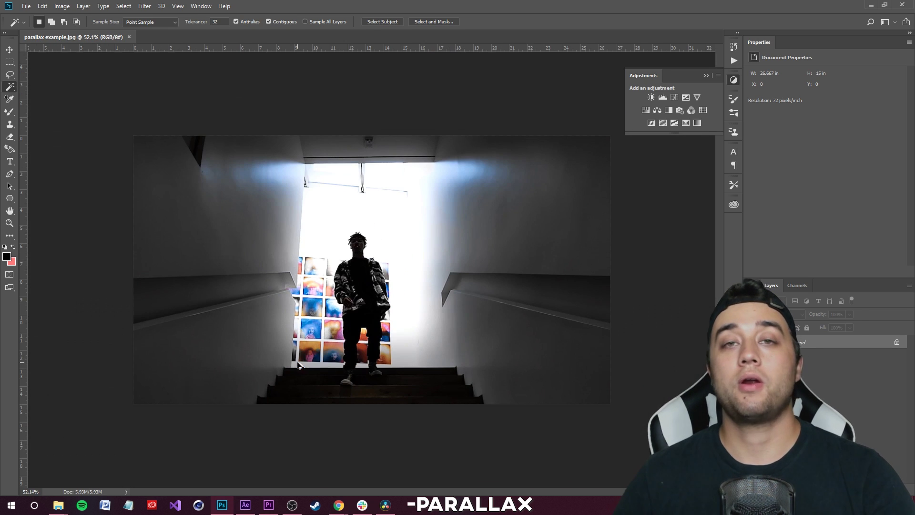
click(9, 174)
scroll(337, 413, up, 5)
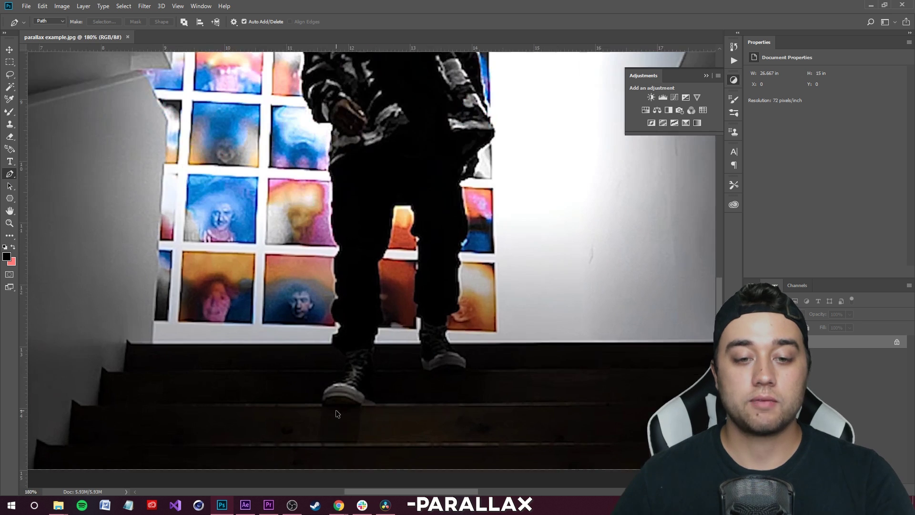
scroll(337, 414, down, 5)
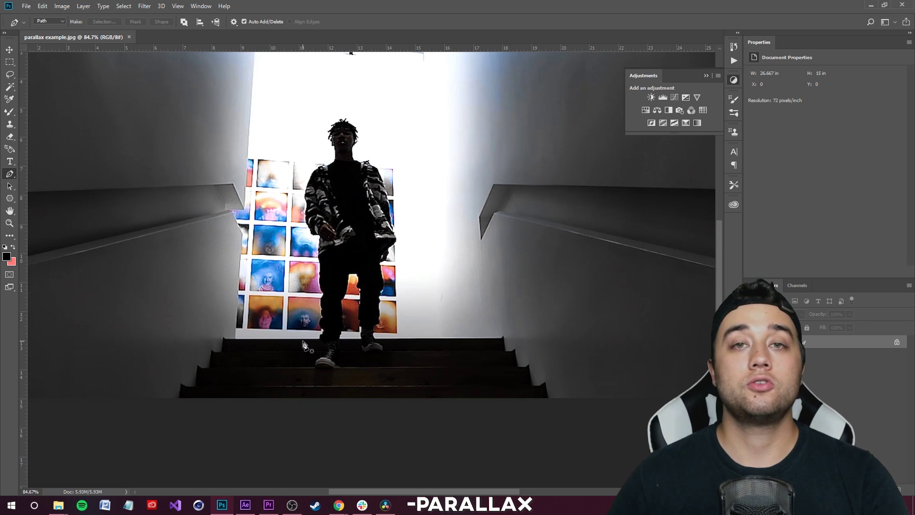
key(v)
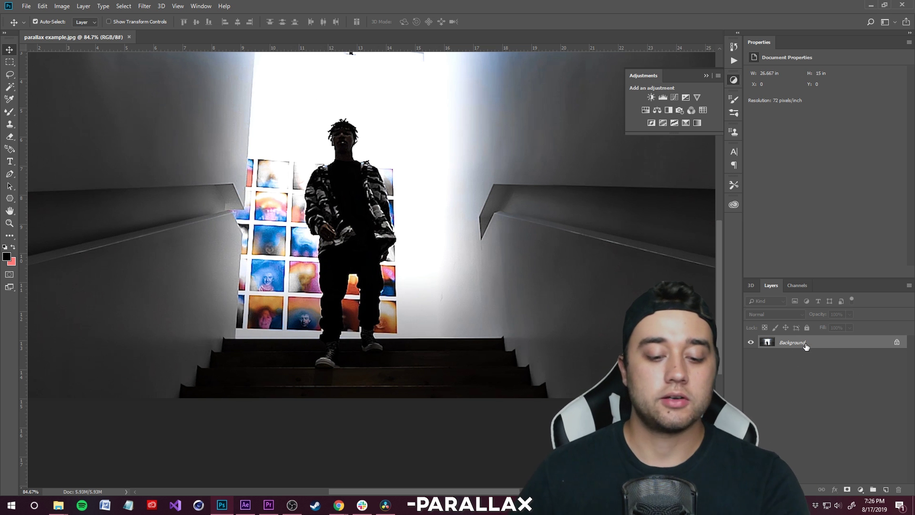
key(ctrl+j)
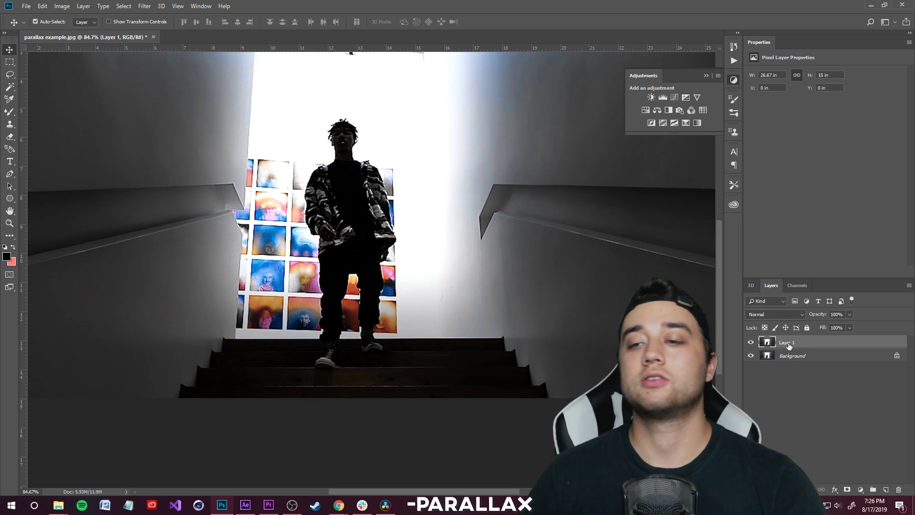
Trace a closed Pen tool path around the man on the stairs on the duplicated layer
click(15, 176)
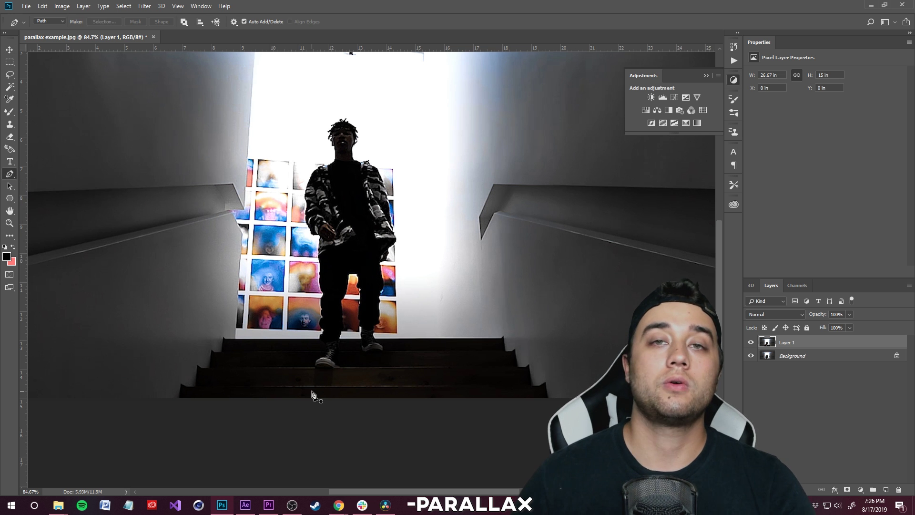
scroll(310, 392, up, 10)
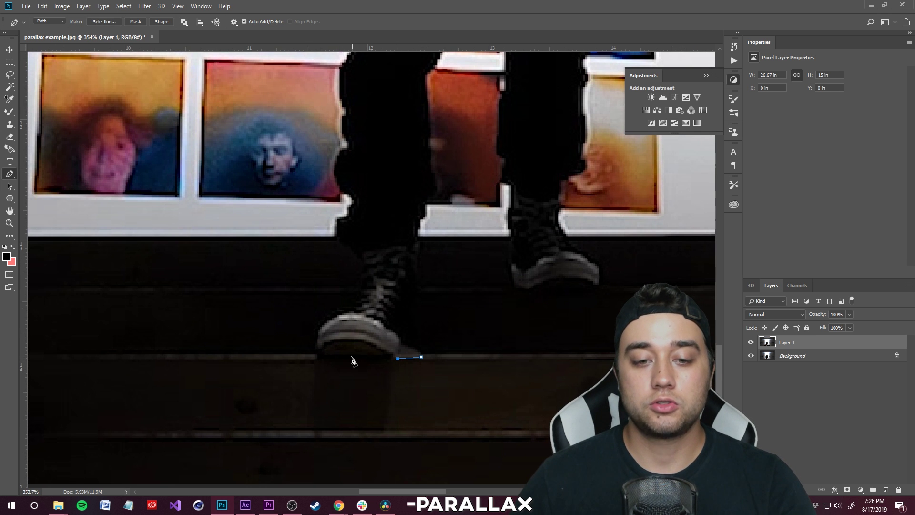
click(340, 310)
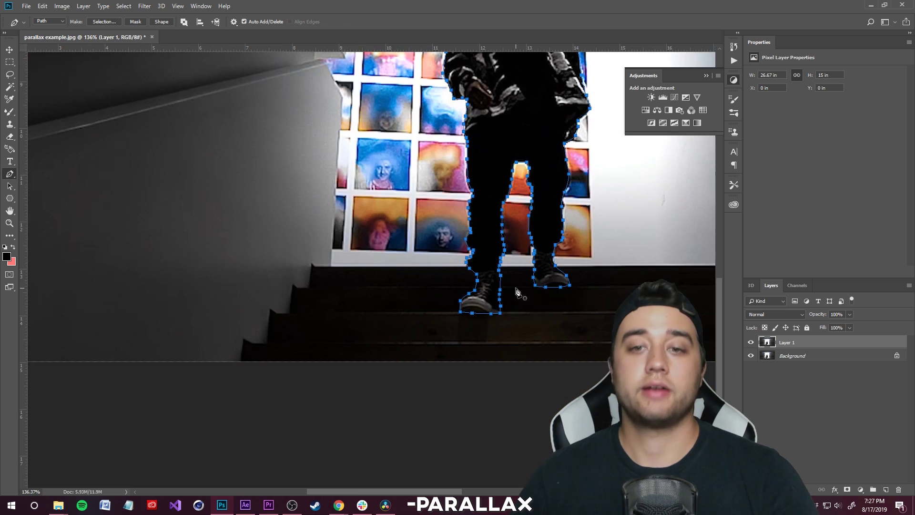
scroll(502, 270, down, 8)
scroll(416, 346, up, 4)
Turn the path around the man into a new selection with a feather radius of 2 pixels
right_click(339, 266)
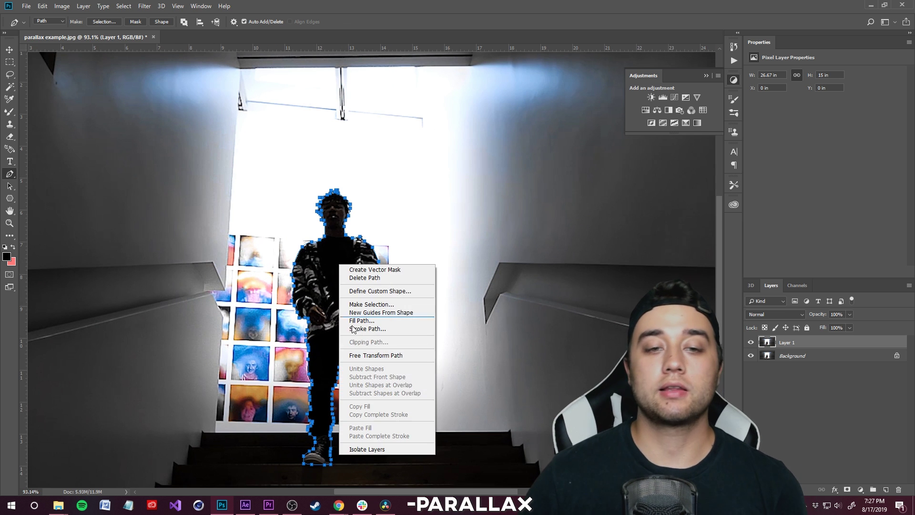
click(378, 308)
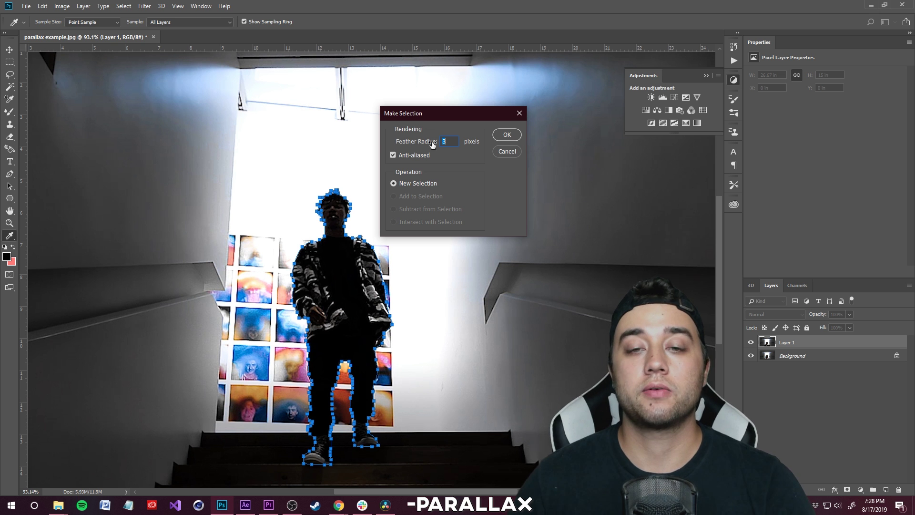
text(2)
key(Return)
Copy the selected man to a new layer and hide Layer 1 and the Background layer to isolate the cutout
scroll(342, 399, up, 4)
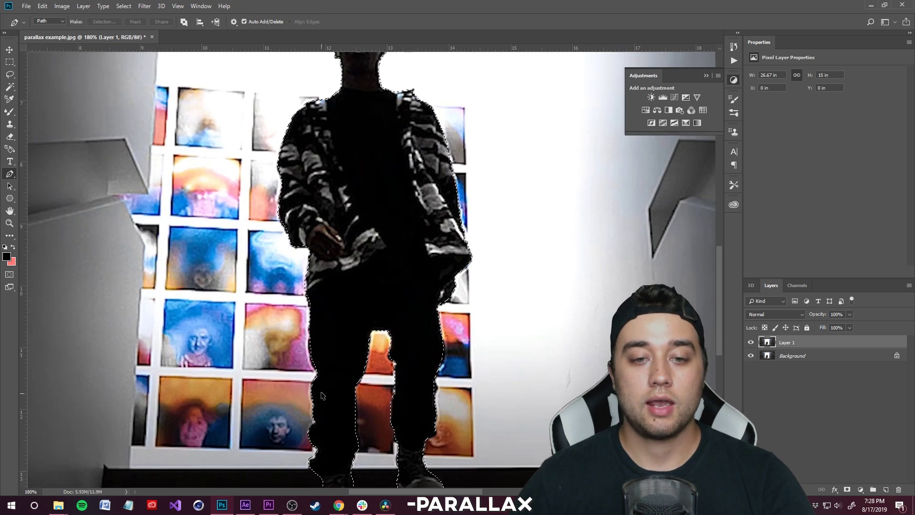
scroll(342, 399, down, 4)
scroll(341, 399, up, 1)
scroll(342, 399, down, 1)
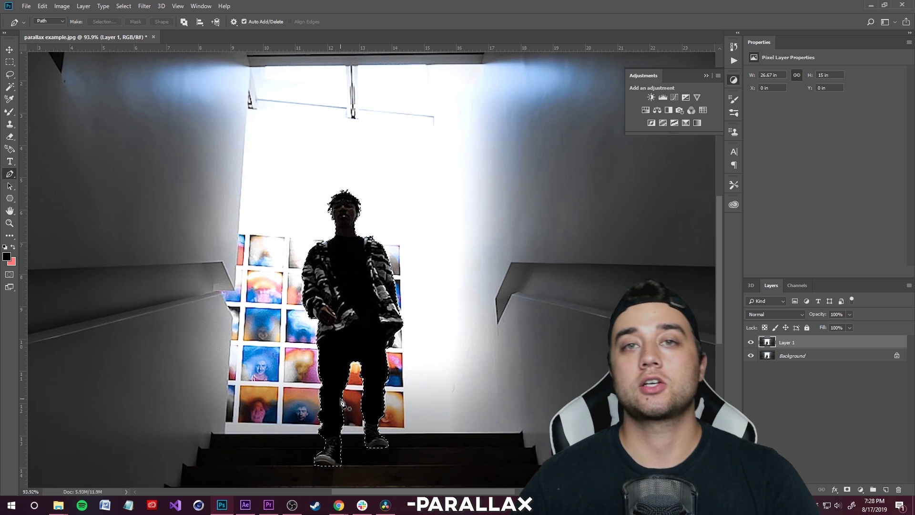
key(ctrl+j)
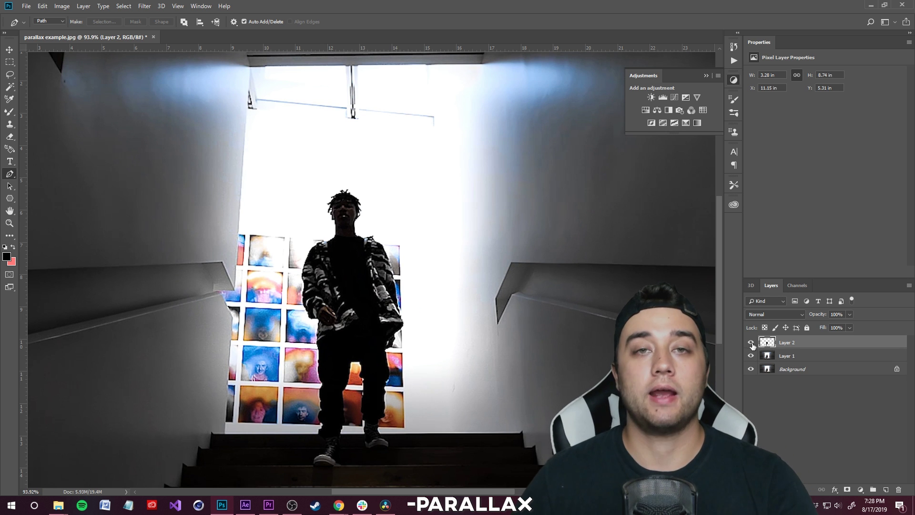
click(750, 369)
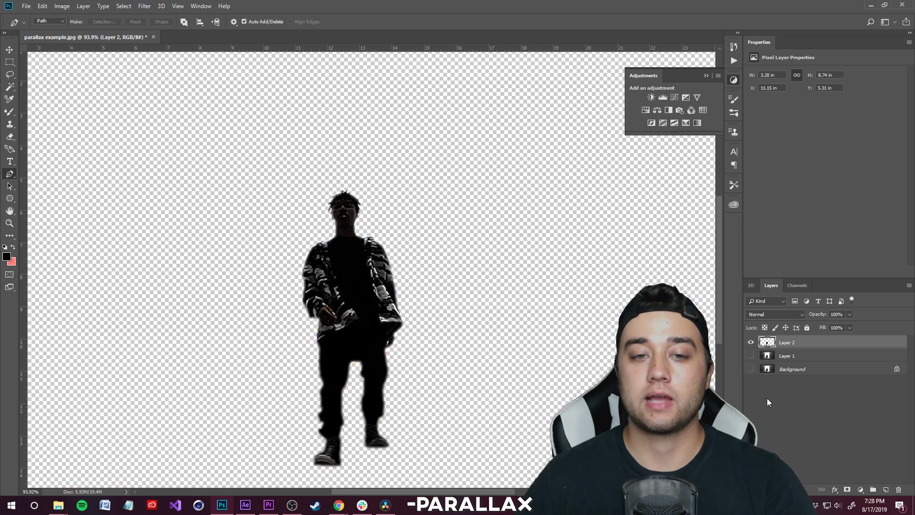
Delete the Background layer and turn Layer 1 visible again beneath the cutout
scroll(333, 310, down, 2)
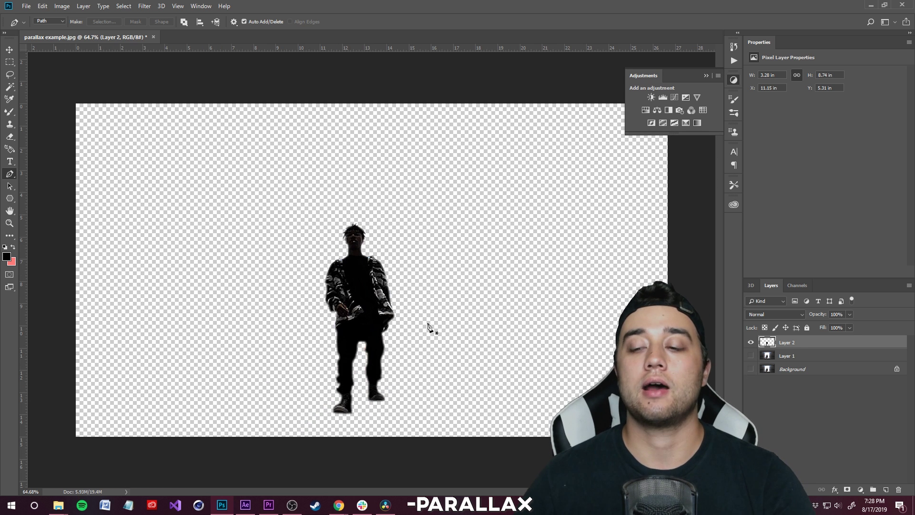
click(765, 374)
key(Delete)
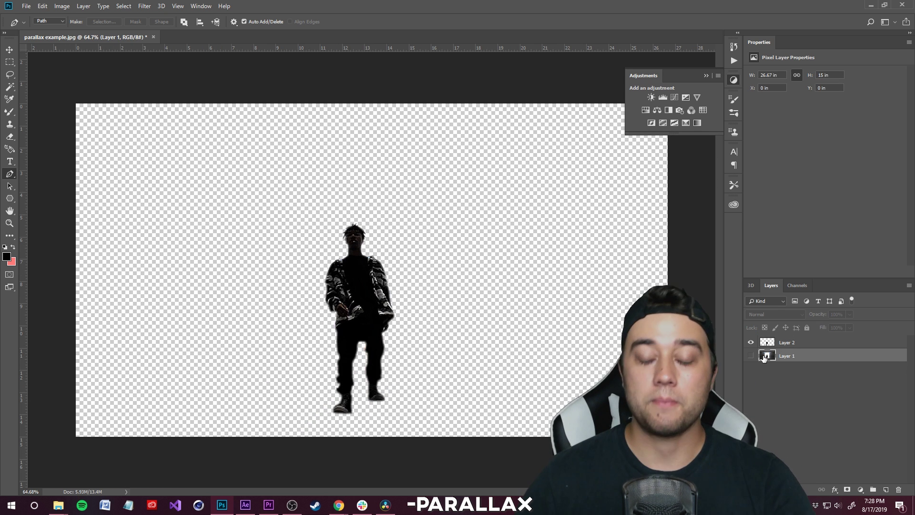
click(748, 355)
click(746, 354)
click(747, 354)
Load the man on Layer 2 as a selection, delete that area from Layer 1, and hide Layer 2
click(766, 344)
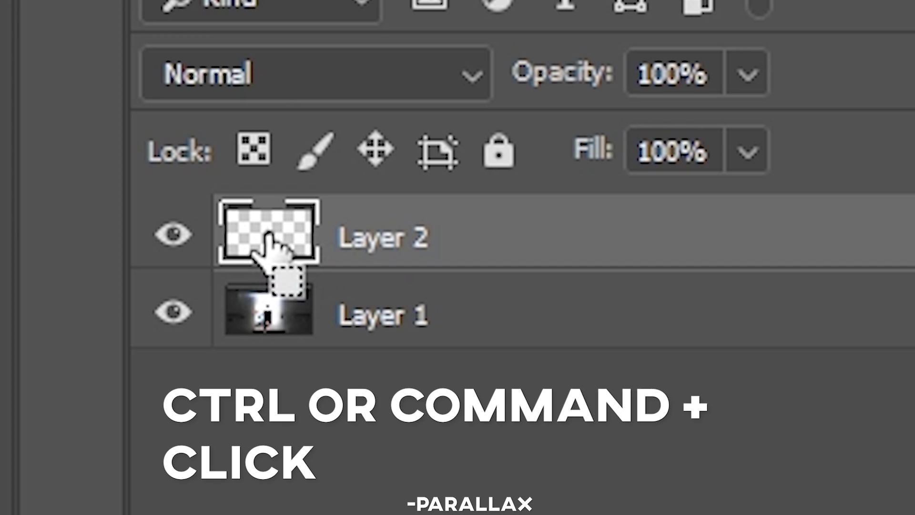
ctrl+click(268, 235)
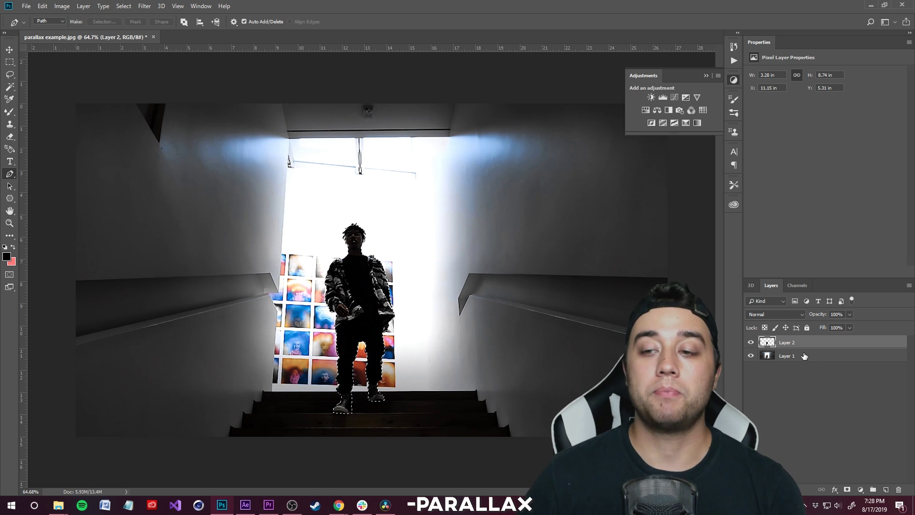
click(811, 357)
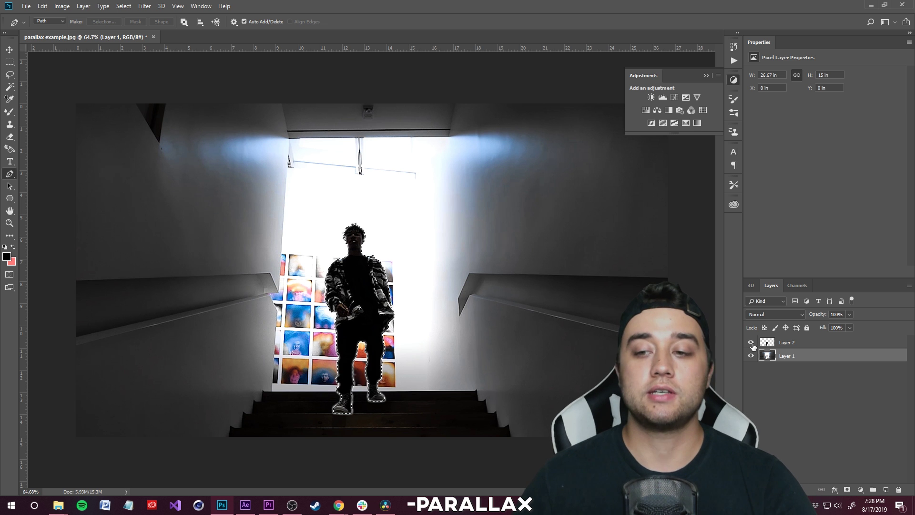
click(752, 343)
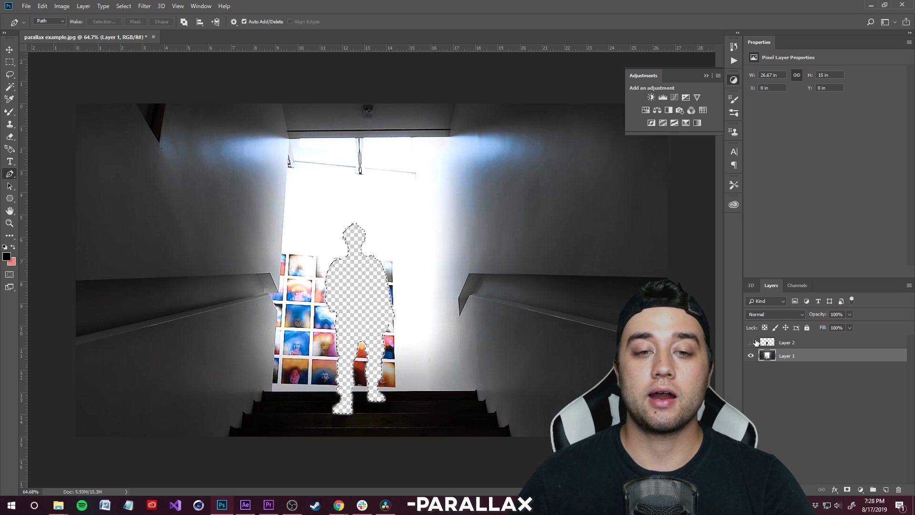
scroll(433, 312, down, 4)
scroll(336, 322, up, 6)
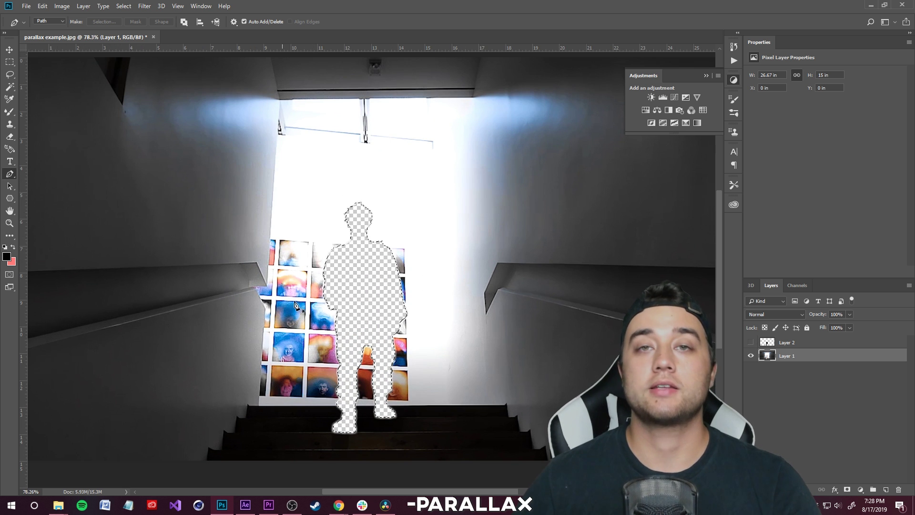
Alternate the visibility of Layer 1 and Layer 2 to examine the cutout and the background separately
click(750, 356)
click(751, 342)
scroll(515, 357, down, 2)
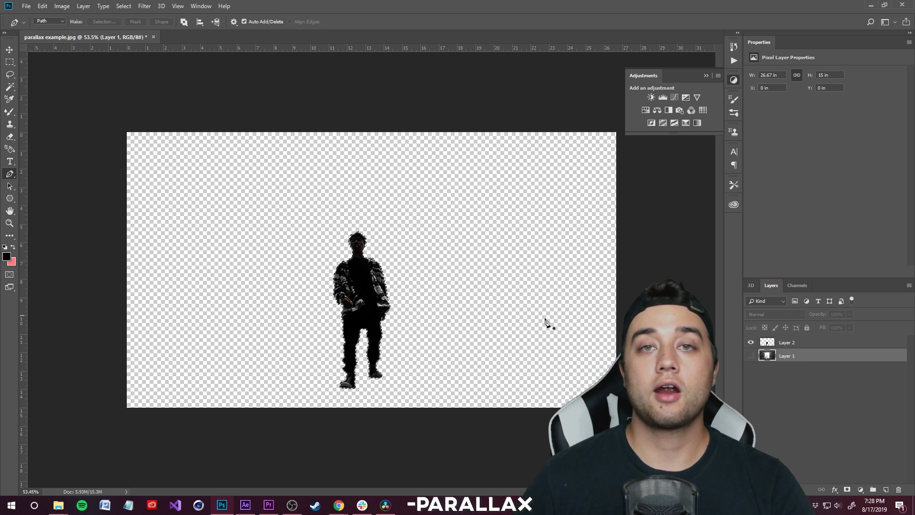
click(751, 343)
click(750, 356)
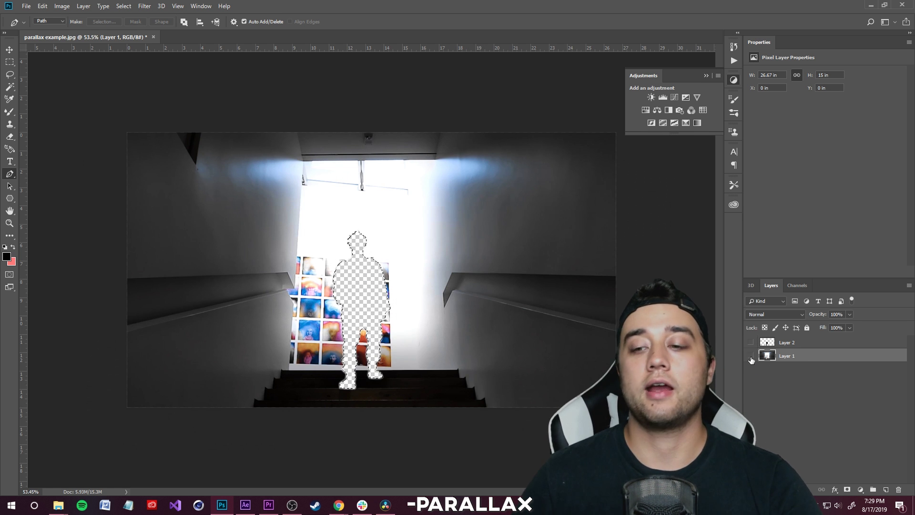
click(751, 356)
Rename Layer 2 as subject and Layer 1 as bg
right_click(786, 356)
key(Escape)
double_click(787, 356)
text(bO)
key(BackSpace)
key(BackSpace)
text(bg)
click(806, 418)
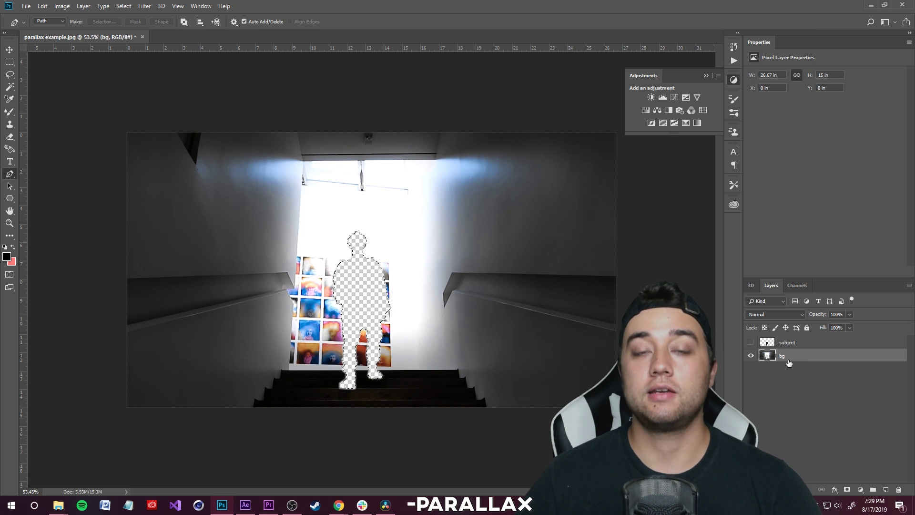
Fill the man-shaped hole on the bg layer with Content-Aware contents, Normal mode, 100% opacity and Color Adaptation
click(42, 7)
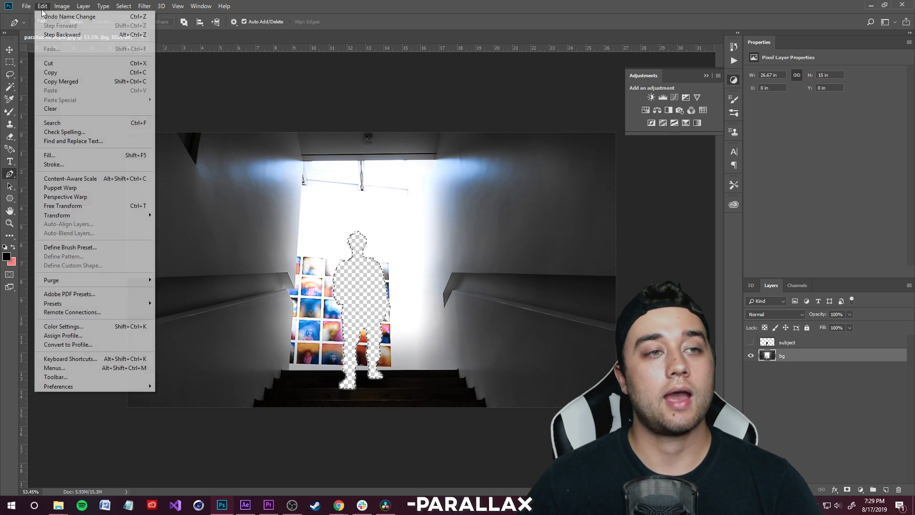
click(63, 159)
drag(442, 122, 498, 85)
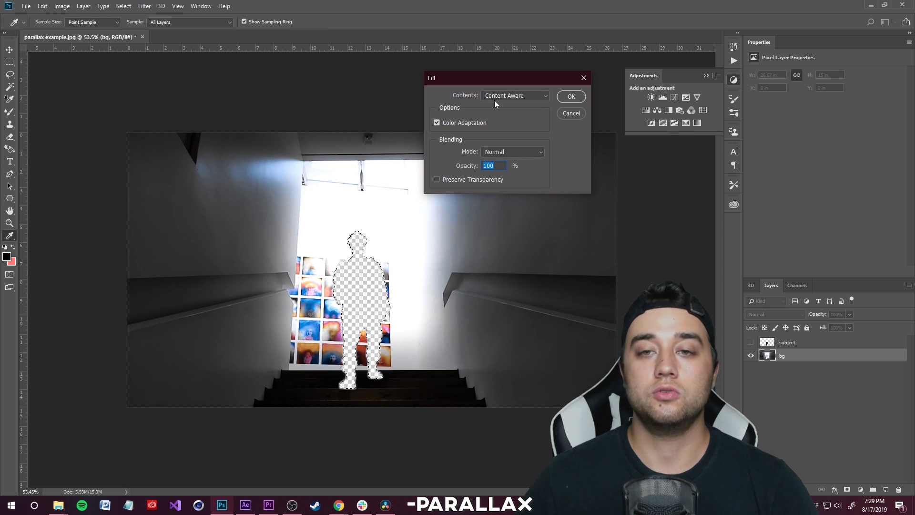
click(572, 96)
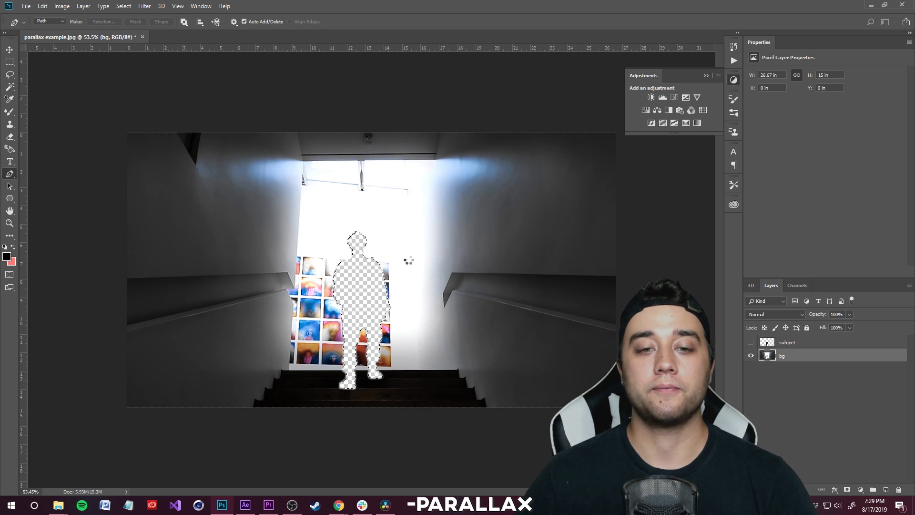
Retouch the filled area around the man's legs and feet on the bg layer with the Clone Stamp, with the subject layer shown
key(p)
scroll(392, 360, up, 3)
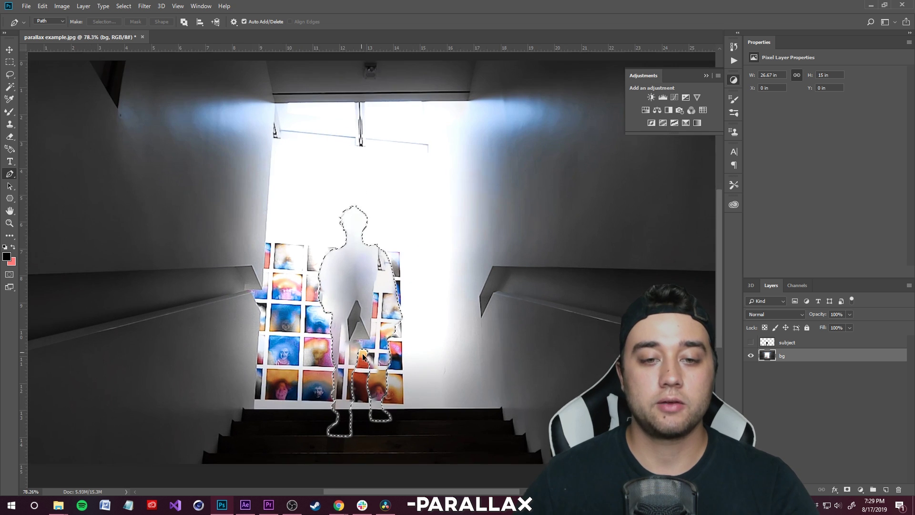
scroll(351, 344, up, 2)
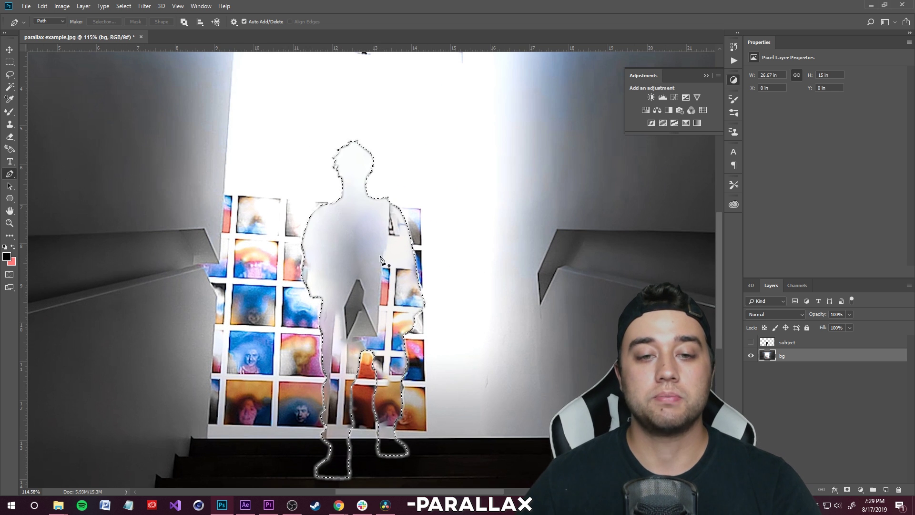
click(10, 235)
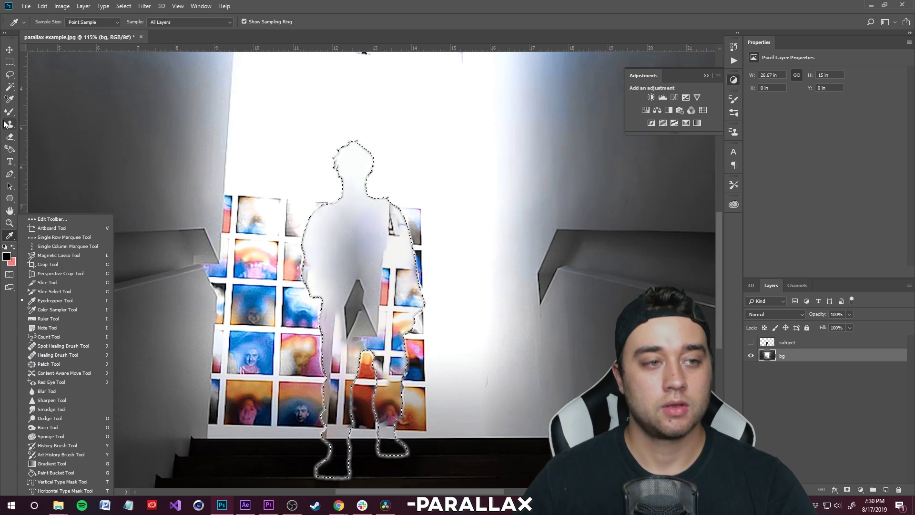
click(184, 6)
mouse_move(196, 6)
click(9, 125)
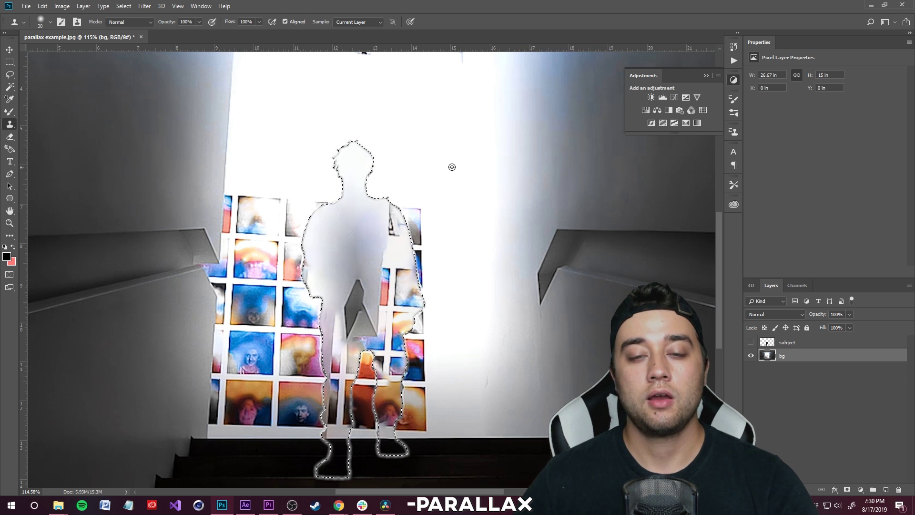
scroll(343, 158, up, 3)
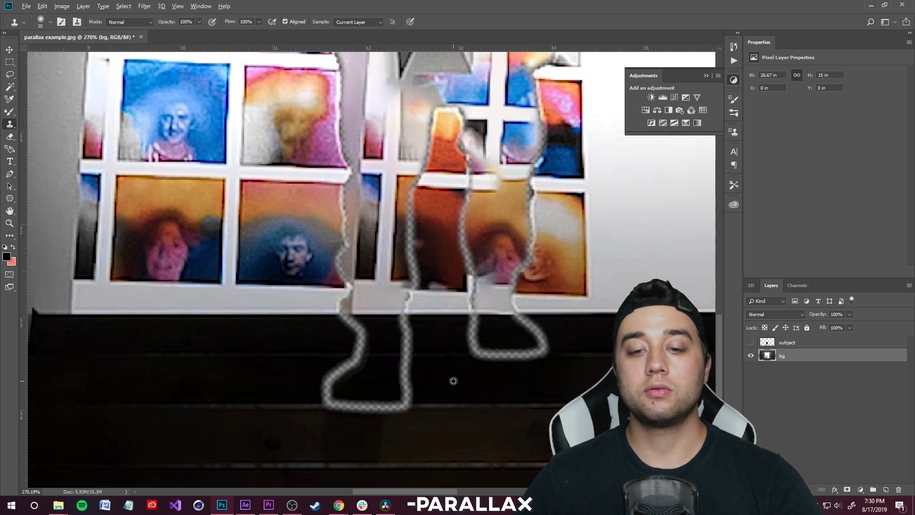
mouse_move(345, 392)
mouse_down()
mouse_move(356, 380)
mouse_move(292, 380)
mouse_move(305, 366)
mouse_move(383, 377)
mouse_up()
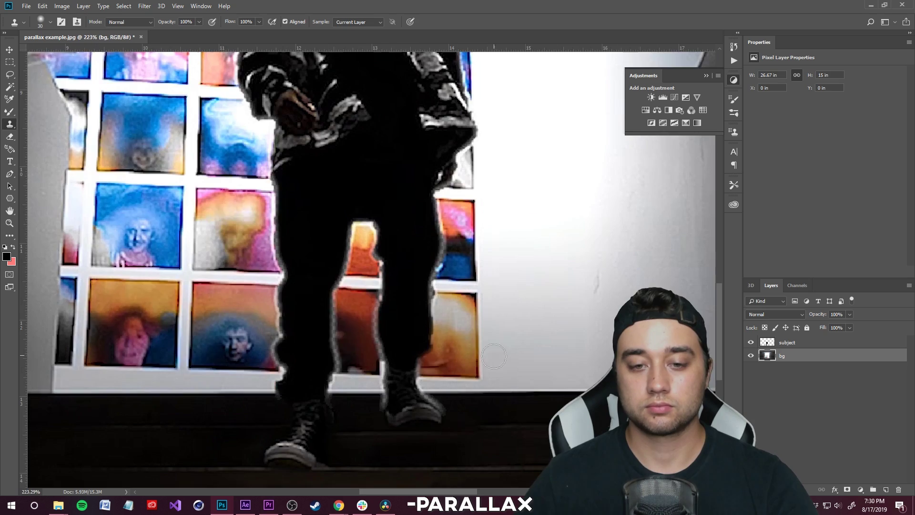
scroll(378, 302, up, 3)
key(ctrl+0)
key(ctrl+t)
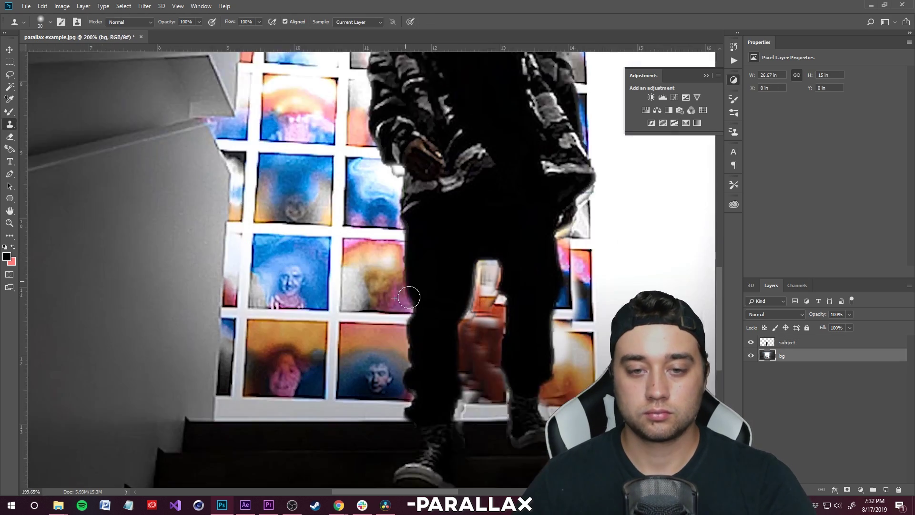
scroll(409, 297, down, 5)
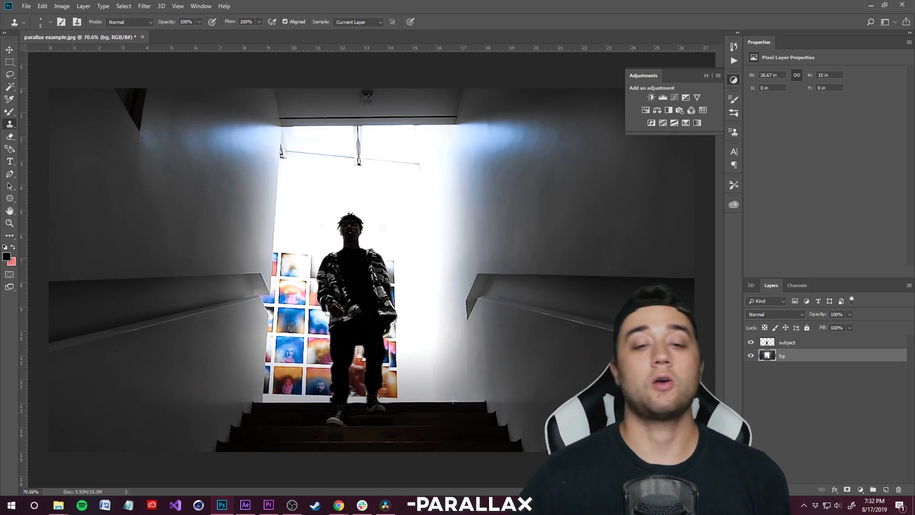
Toggle the subject and bg layers to examine the retouched background behind the man
click(750, 343)
click(750, 343)
click(750, 355)
click(750, 355)
scroll(450, 399, down, 2)
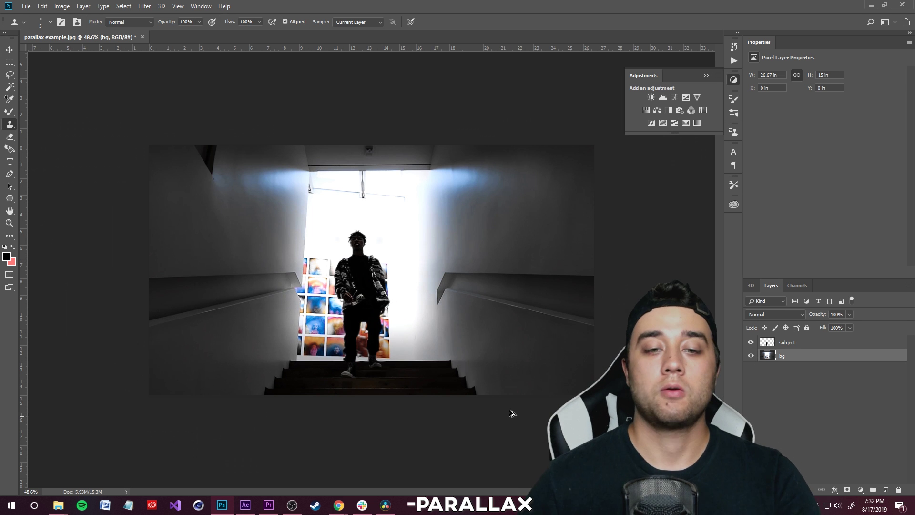
click(751, 342)
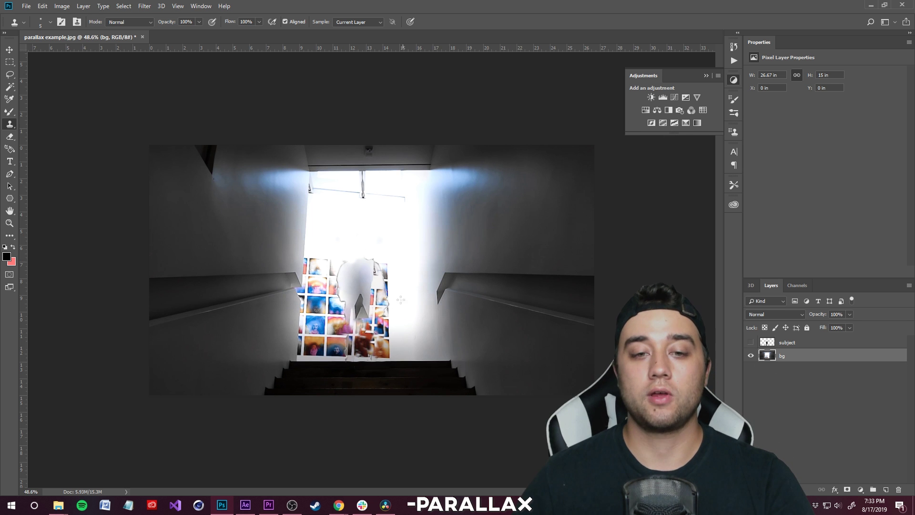
click(750, 342)
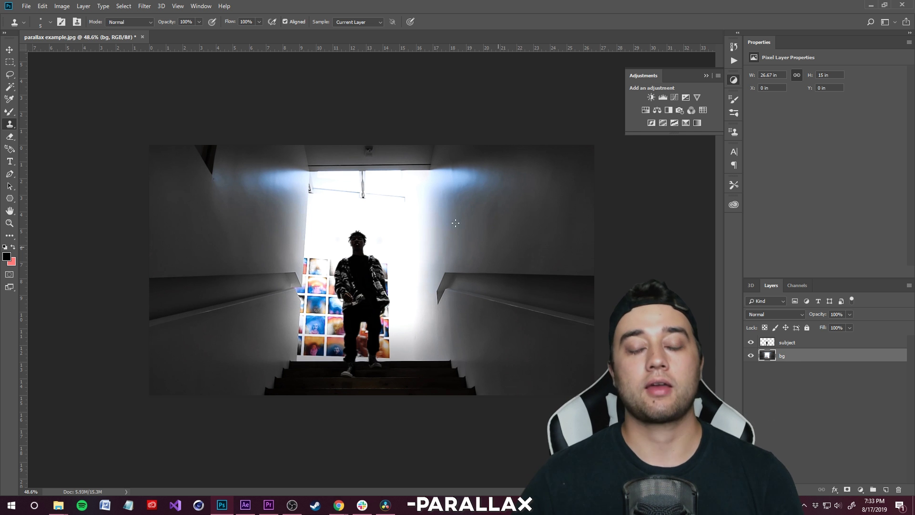
Save the layered document in Photoshop format as parallax example
click(27, 7)
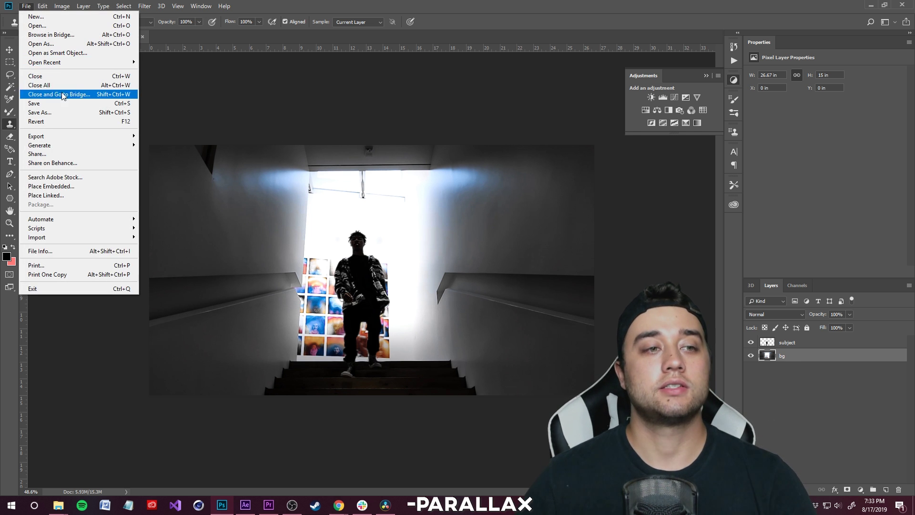
click(43, 114)
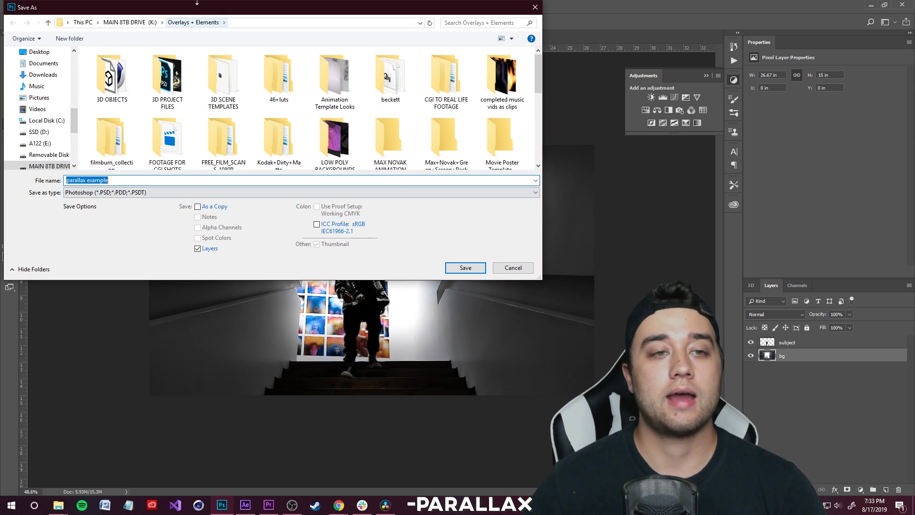
scroll(162, 157, down, 3)
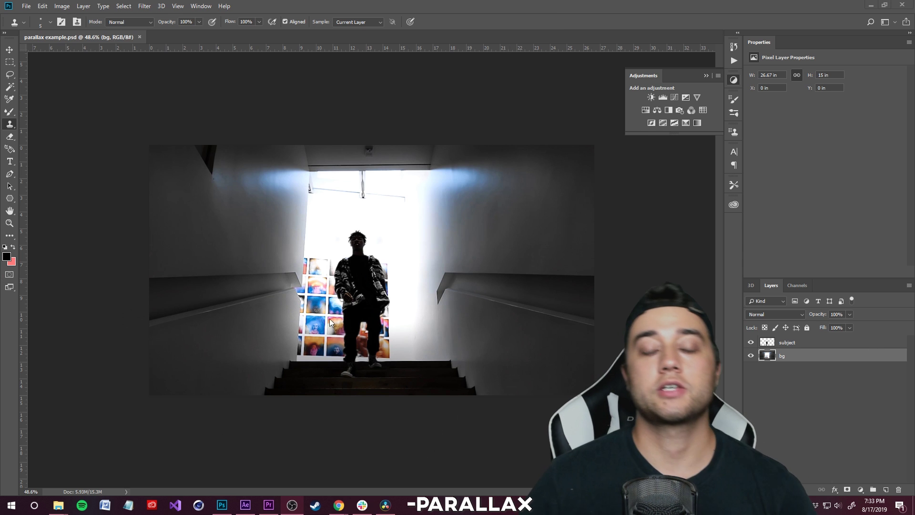
Switch to After Effects, dismiss the disk cache warning, and create a new composition named parallax
click(251, 506)
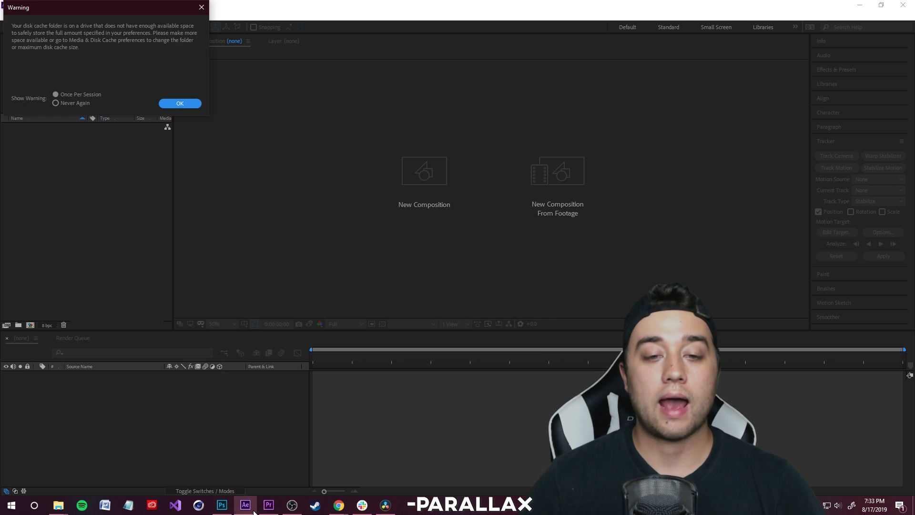
click(170, 105)
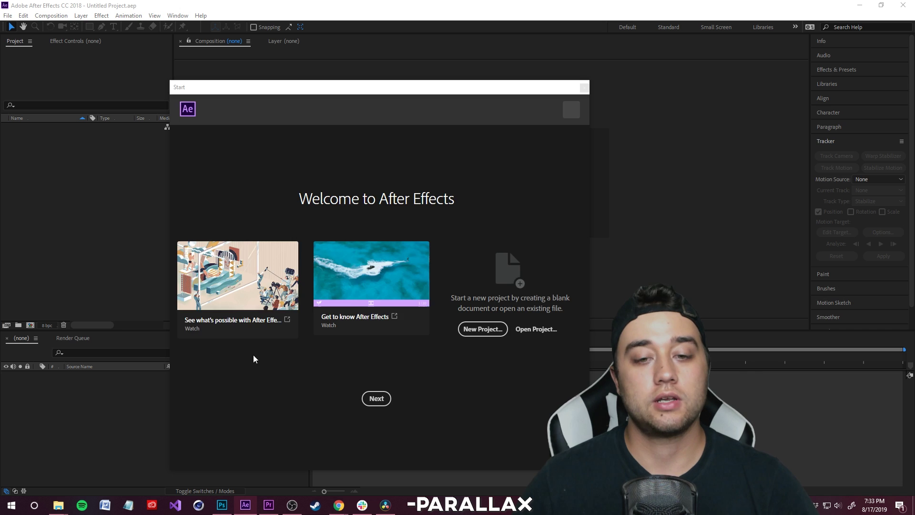
key(ctrl+n)
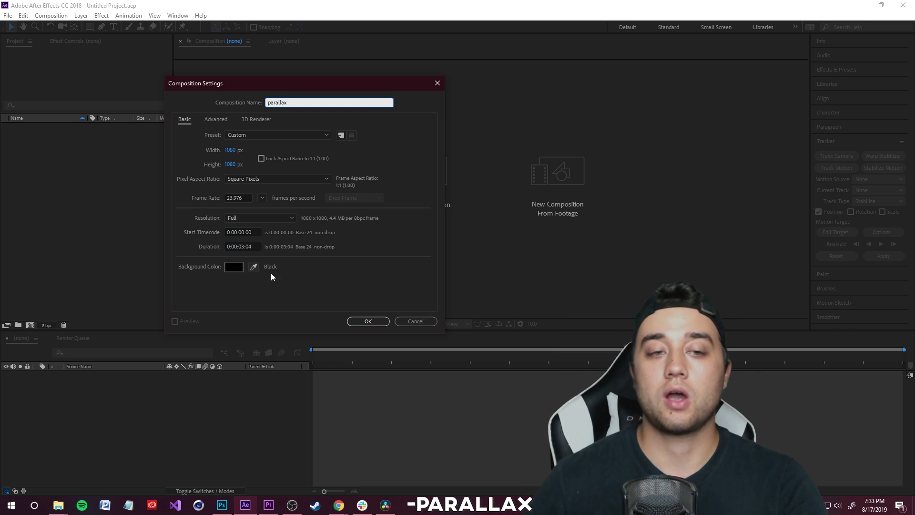
click(368, 321)
Set the parallax composition's size to 1920 by 1080 px
key(ctrl+k)
click(227, 151)
text(19230)
text(0)
key(Tab)
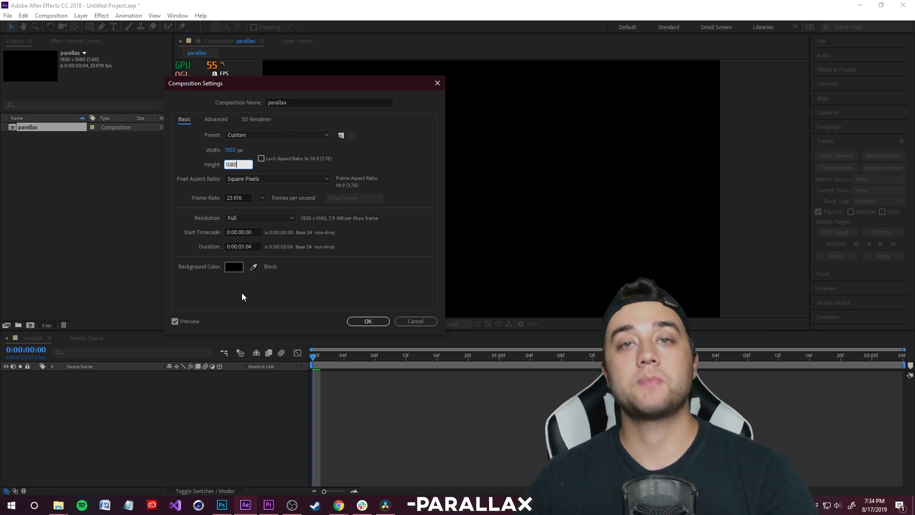
click(373, 325)
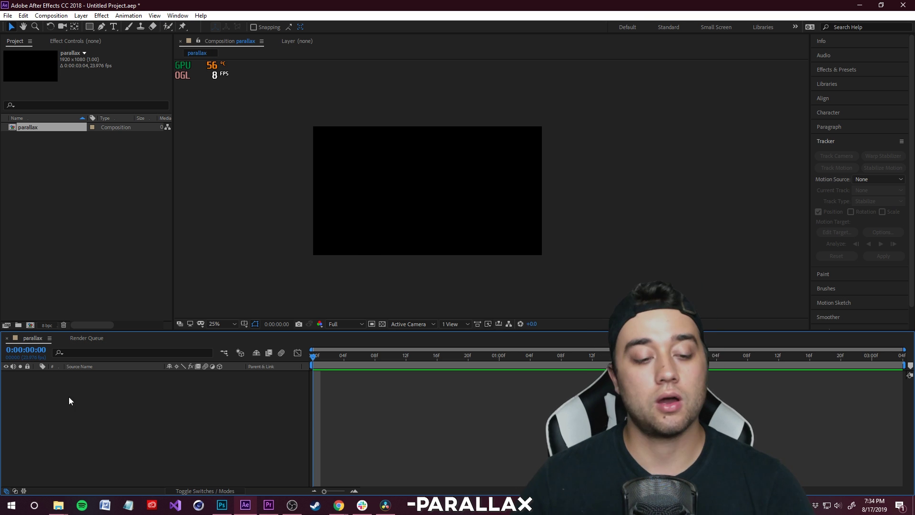
Import parallax example.psd into the project as Composition - Retain Layer Sizes with editable layer styles
click(58, 505)
drag(483, 141, 55, 196)
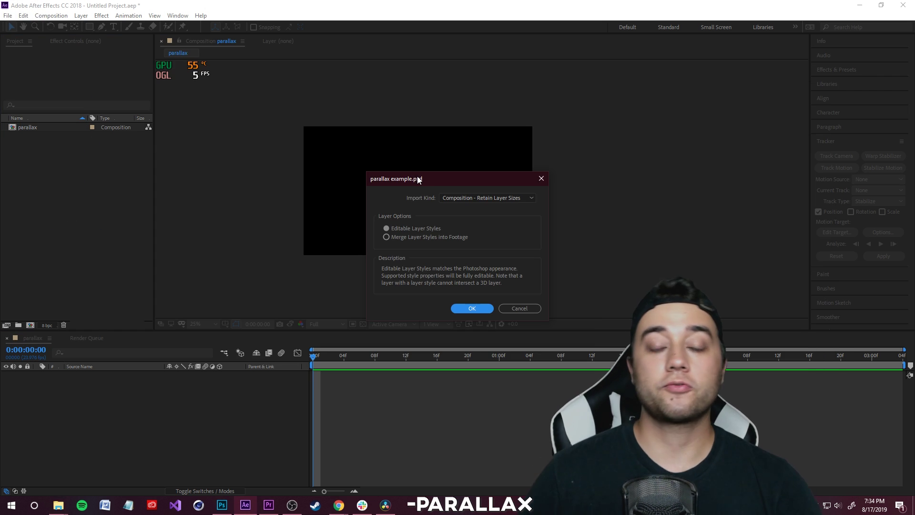
drag(418, 178, 326, 104)
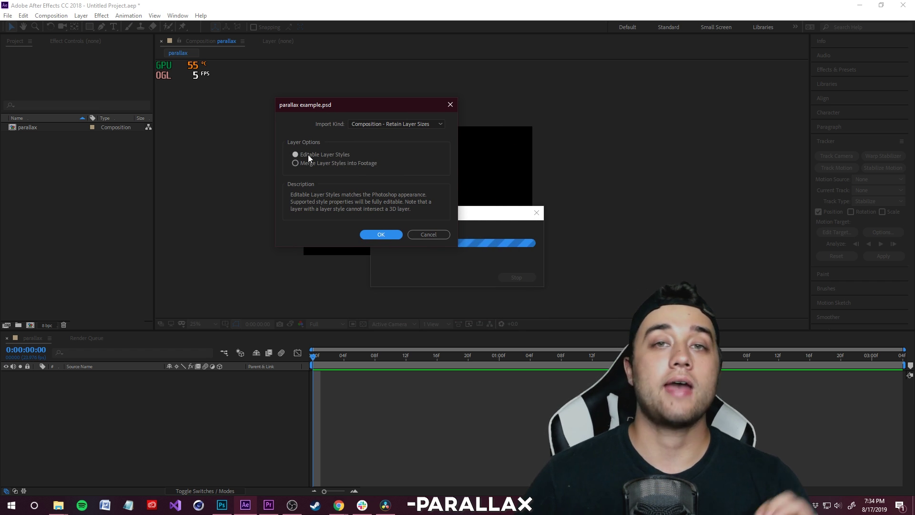
click(380, 235)
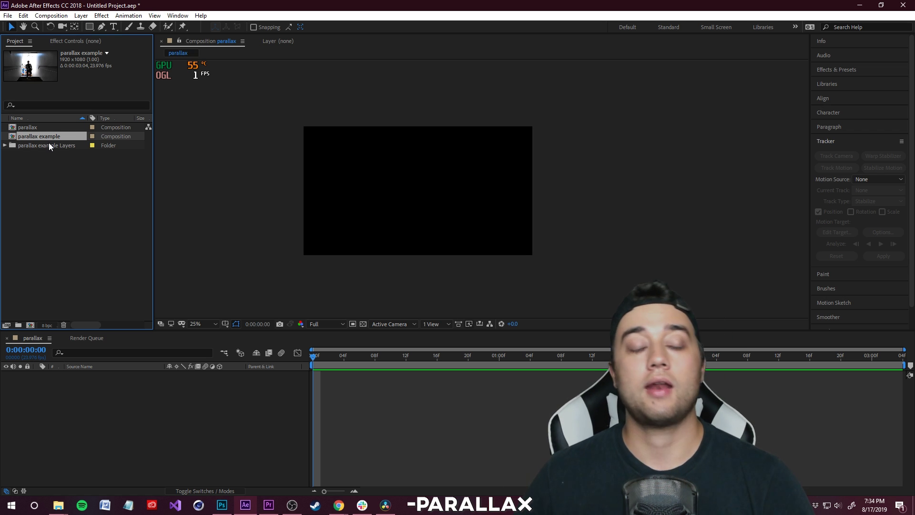
Place the parallax example composition in the parallax timeline and open it to access its layers
drag(36, 135, 114, 383)
key(Delete)
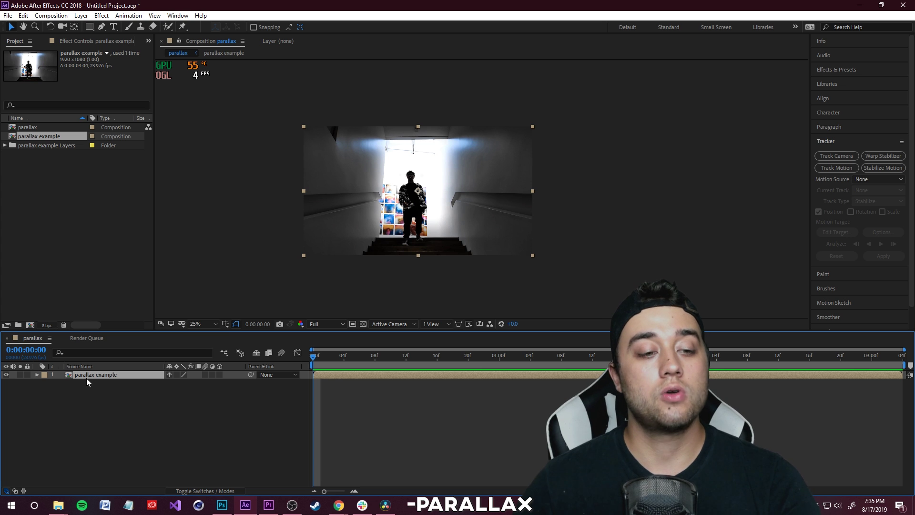
double_click(105, 376)
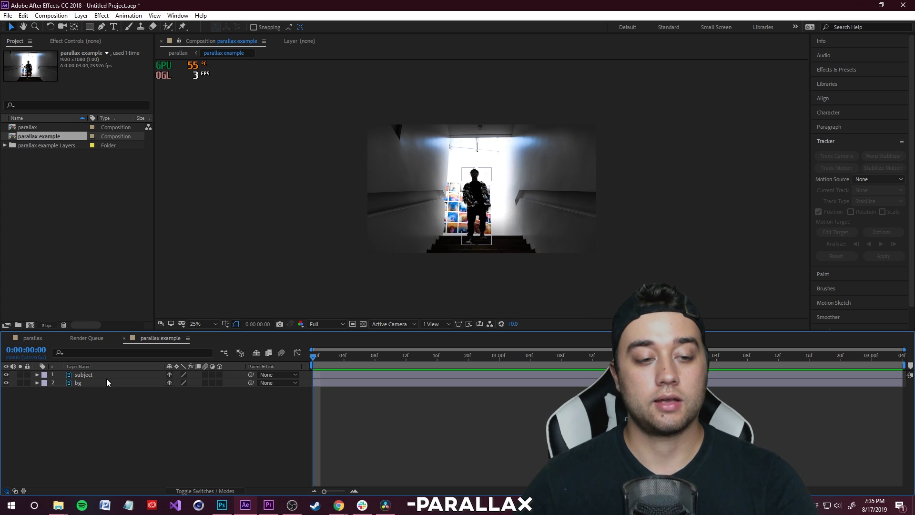
Check the separation of the subject and bg layers by hiding and showing each one
click(96, 375)
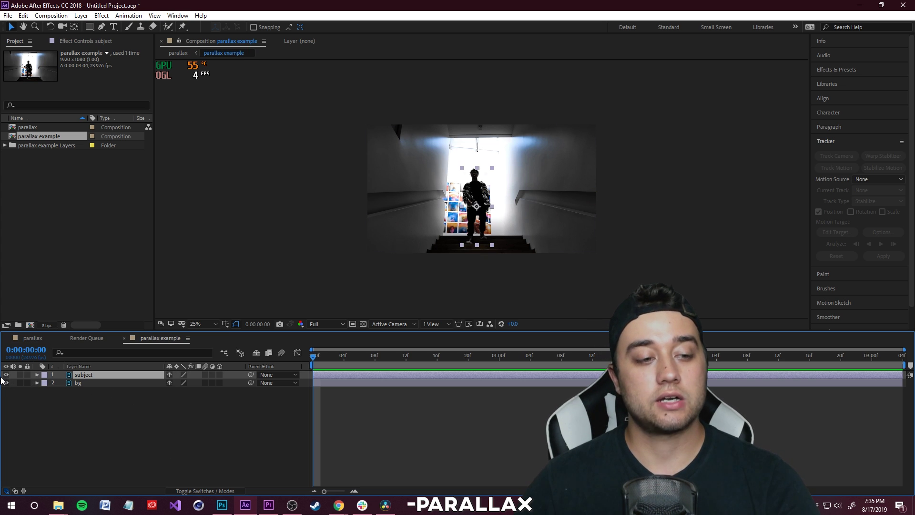
click(6, 374)
click(6, 374)
click(5, 382)
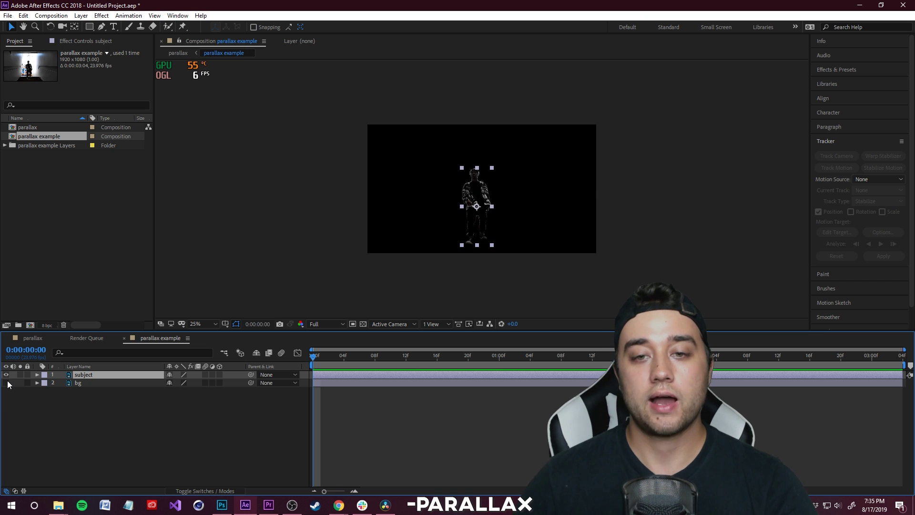
click(6, 383)
scroll(483, 210, up, 2)
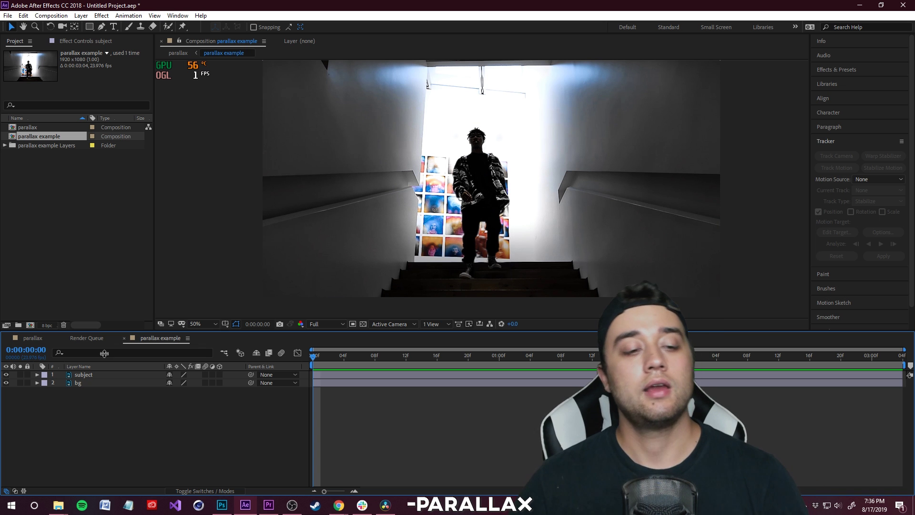
Expand the subject layer's Transform properties and make both the subject and bg layers 3D
click(102, 375)
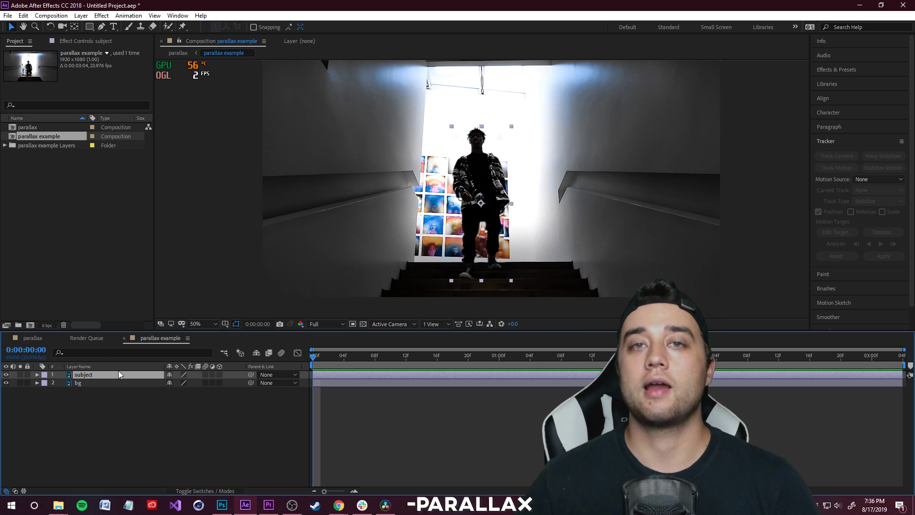
click(38, 374)
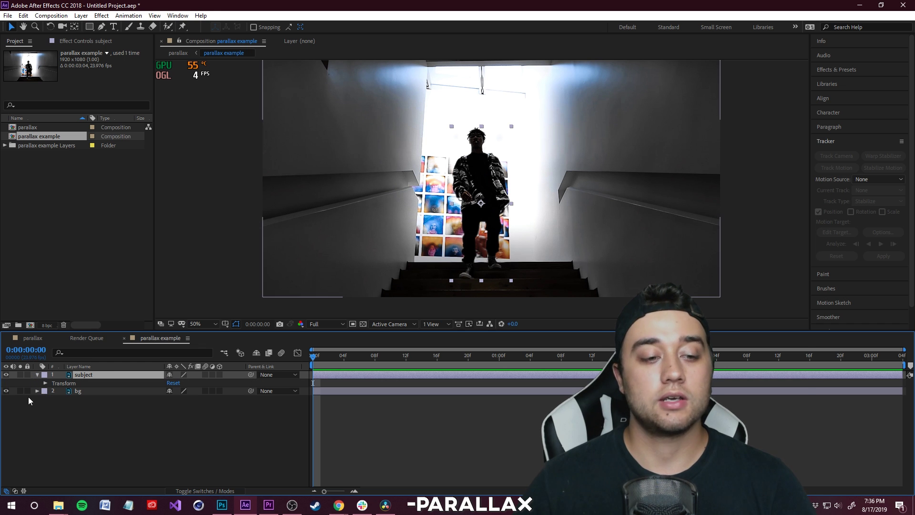
click(46, 384)
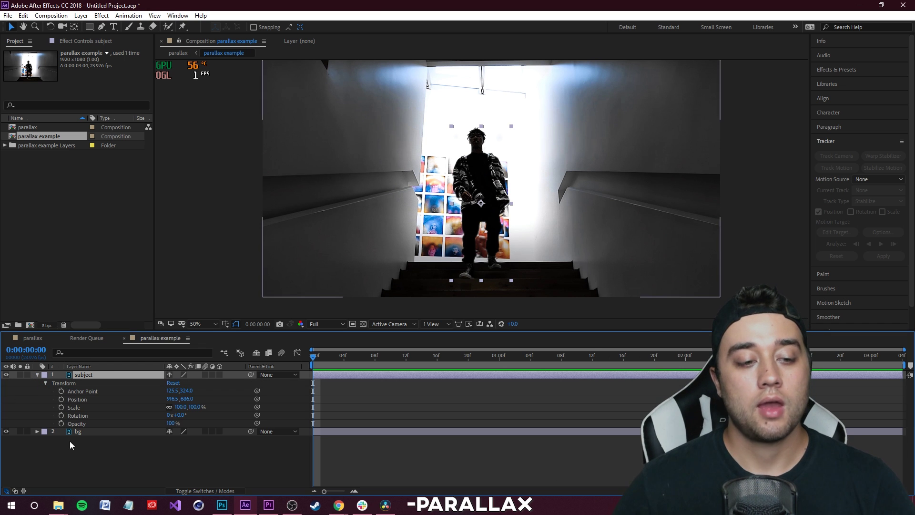
click(213, 491)
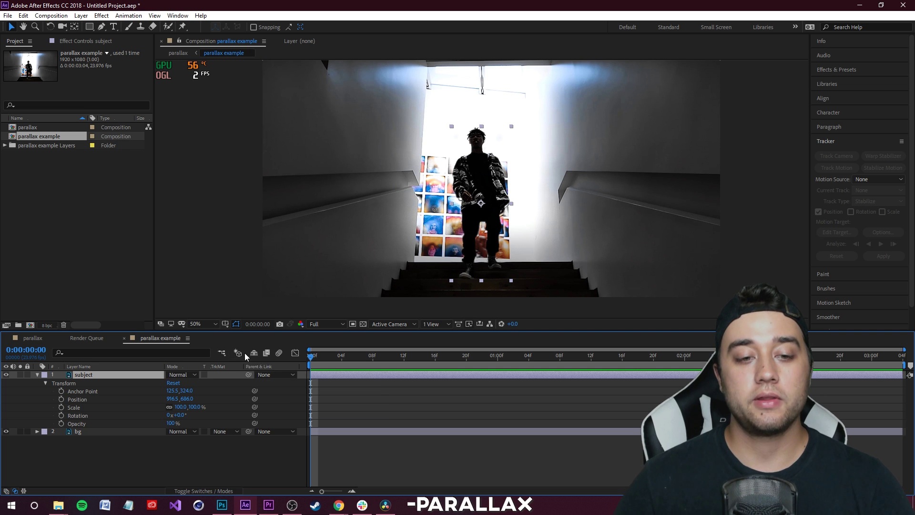
click(204, 491)
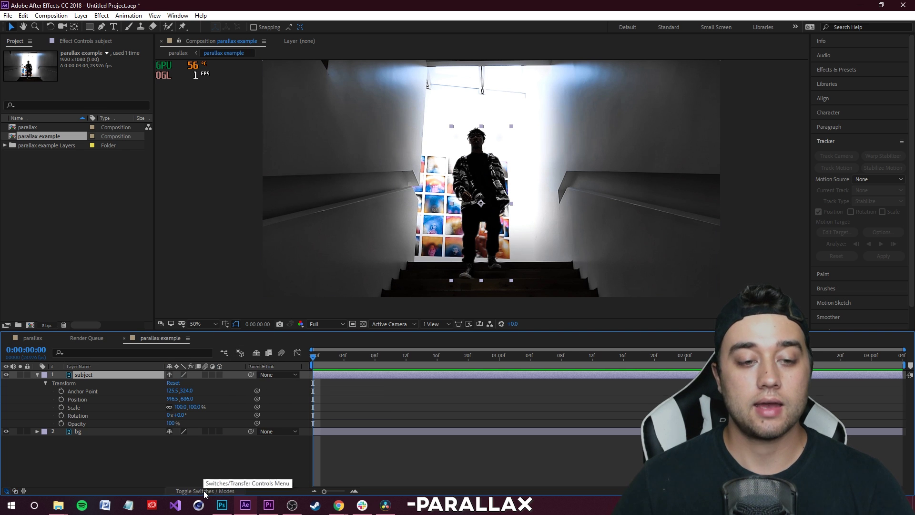
click(219, 375)
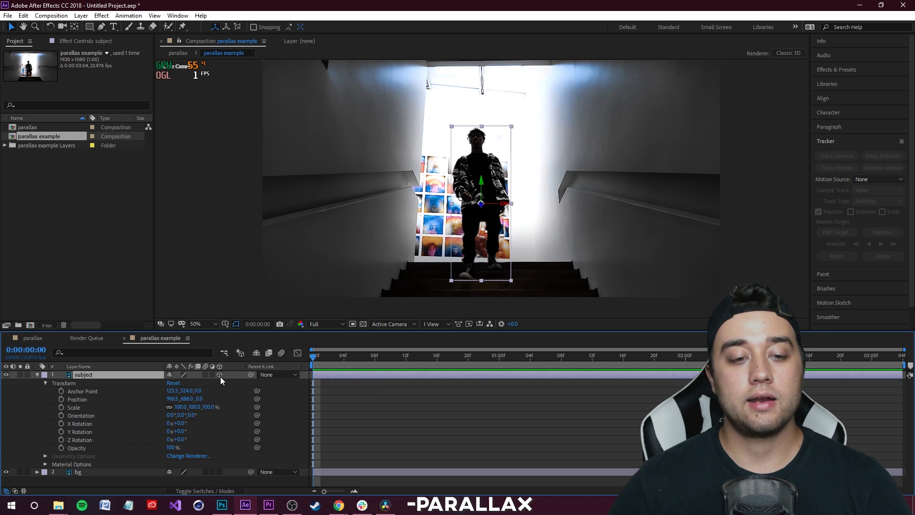
click(221, 471)
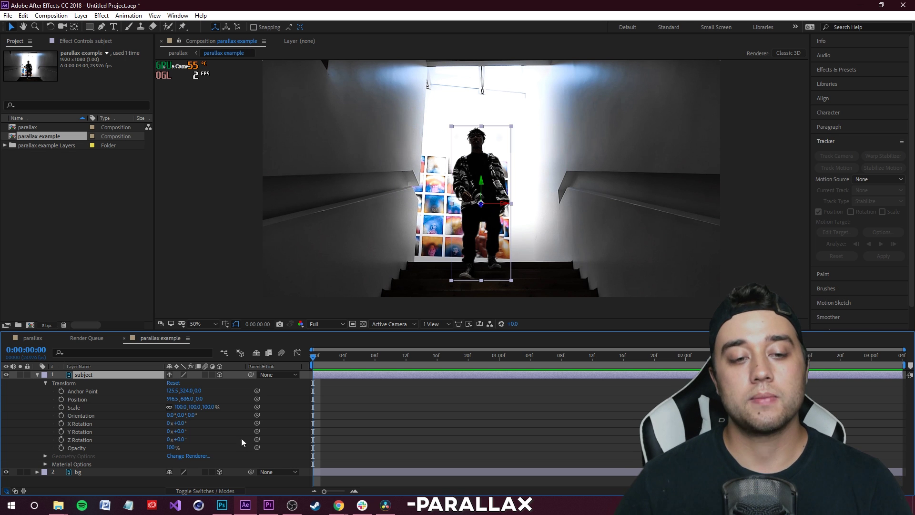
Switch the subject layer's 3D mode off and back on, and try changing its X Rotation
click(219, 375)
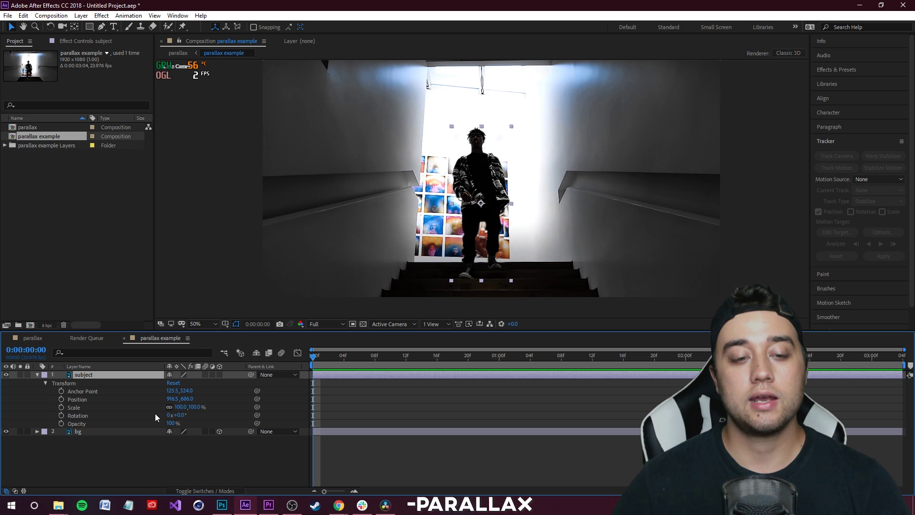
click(218, 375)
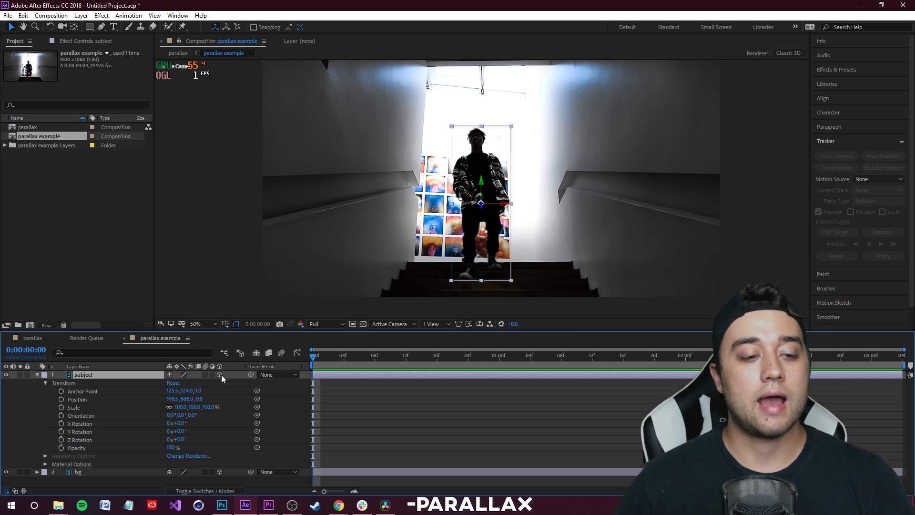
drag(179, 424, 158, 424)
key(ctrl+z)
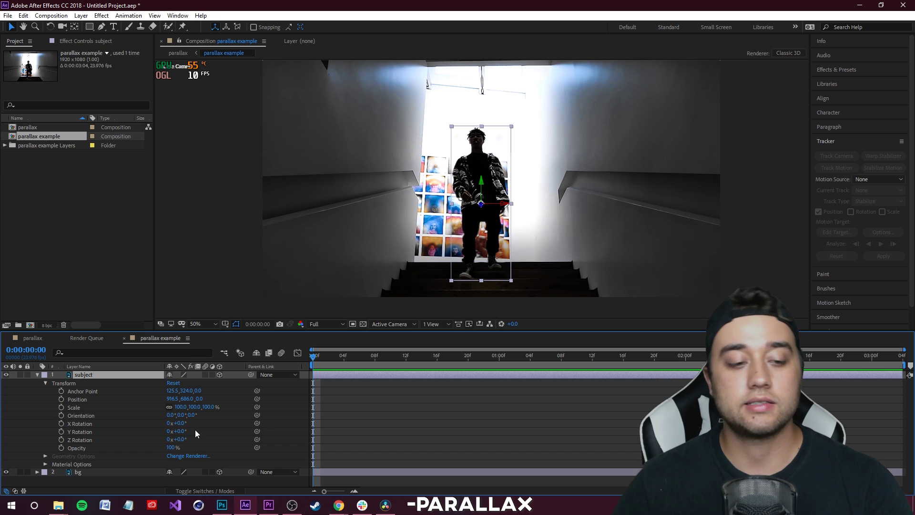
Keyframe all of the subject's transform properties at 0:00:00:00 and set its Position Z to -246 at 0:00:03:03
click(412, 361)
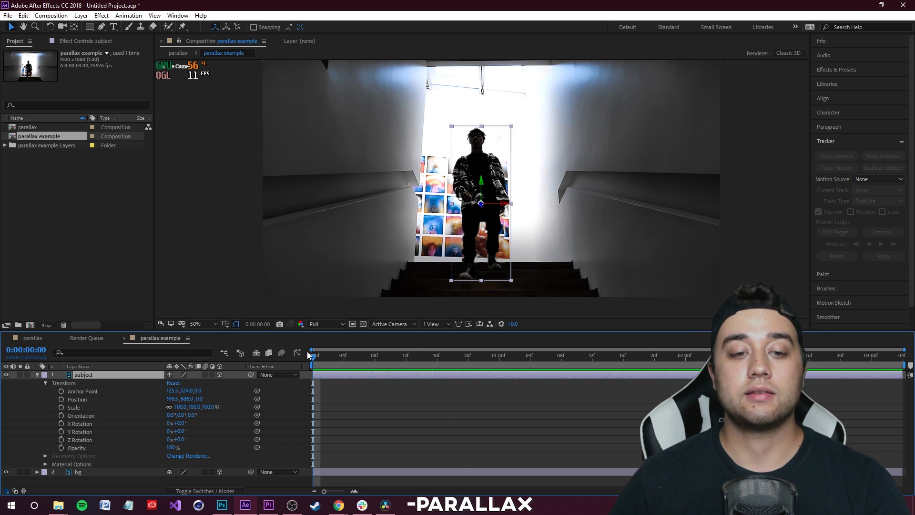
drag(62, 390, 73, 448)
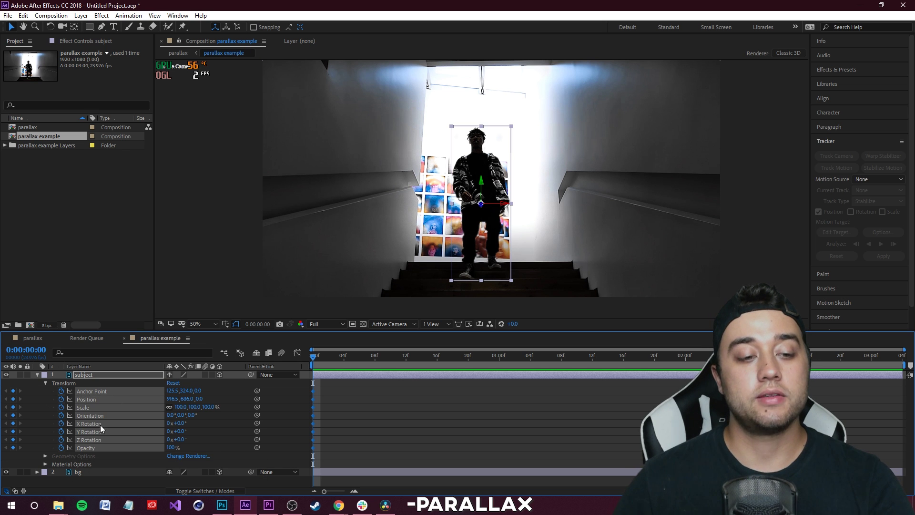
click(321, 360)
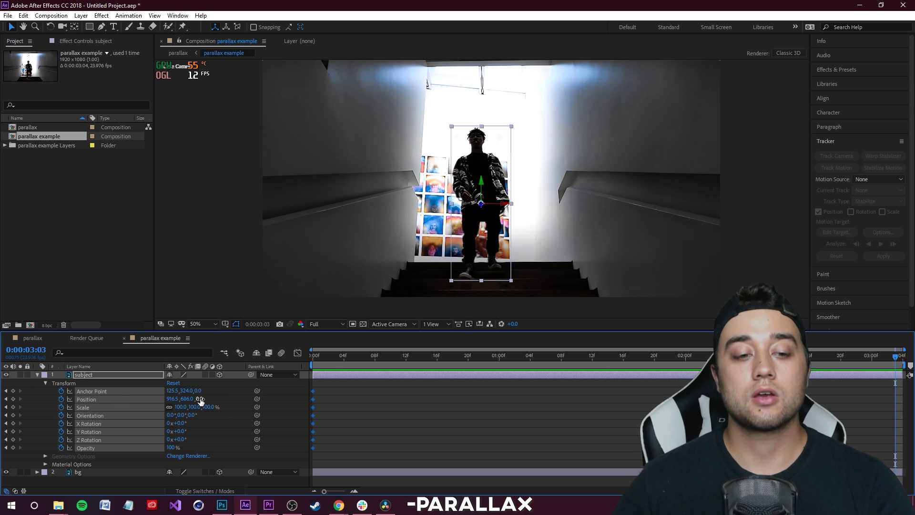
drag(148, 399, 229, 422)
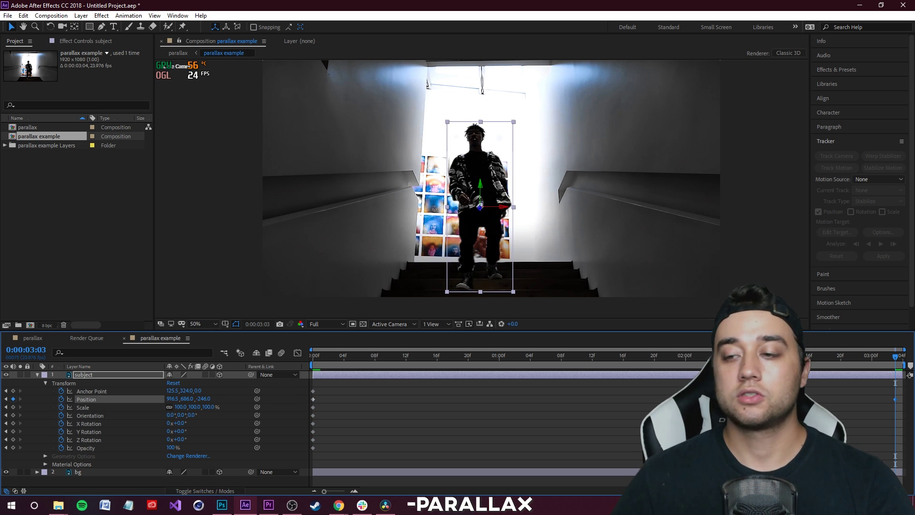
Preview the subject's forward movement and inspect the figure closely in the composition view
key(space)
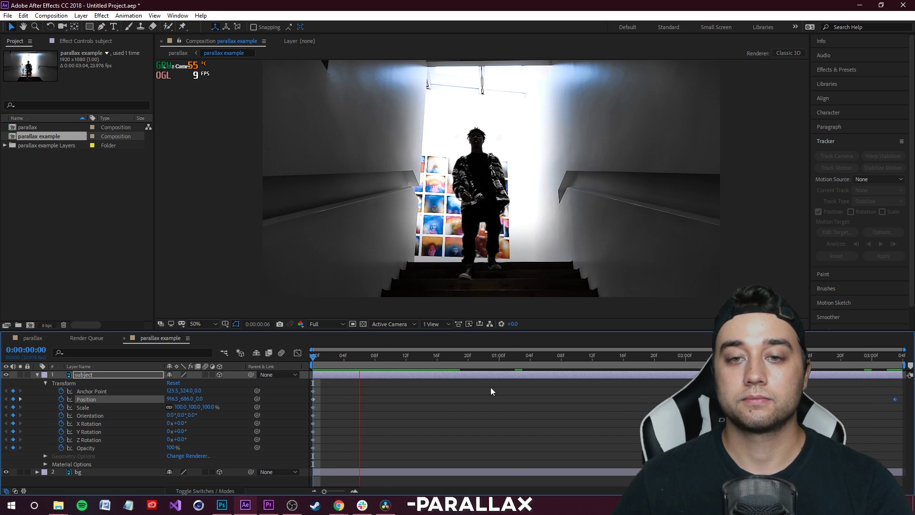
key(space)
scroll(477, 286, up, 1)
drag(483, 274, 478, 123)
drag(460, 187, 460, 290)
scroll(460, 288, down, 1)
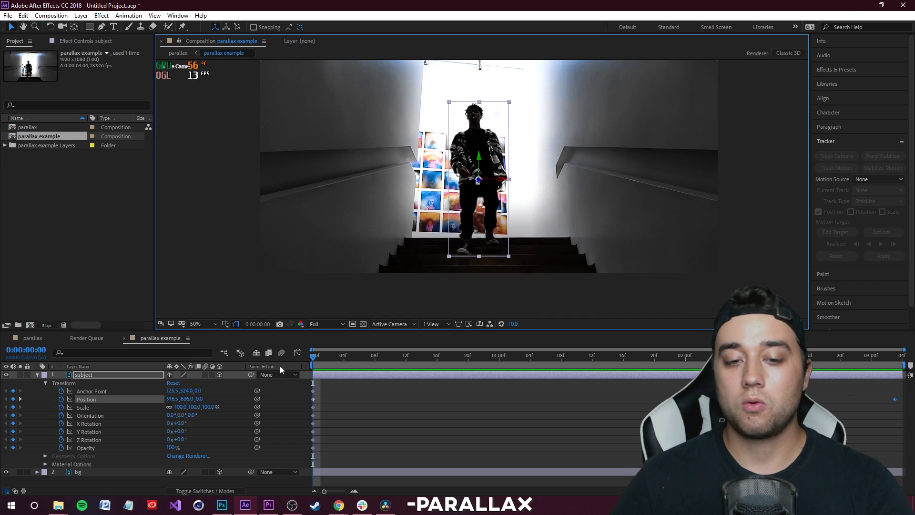
Reduce the subject's forward movement by setting its Position Z to -136 at 0:00:03:03
drag(314, 361, 894, 372)
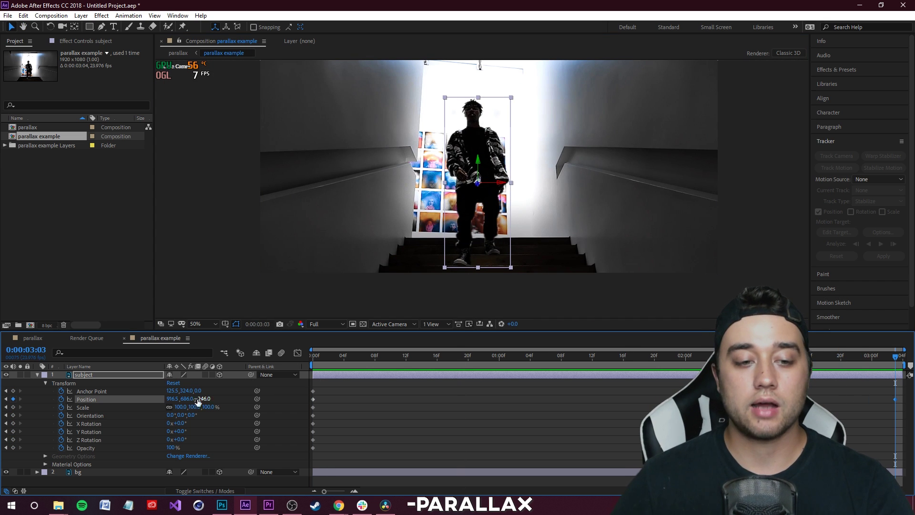
key(ctrl+z)
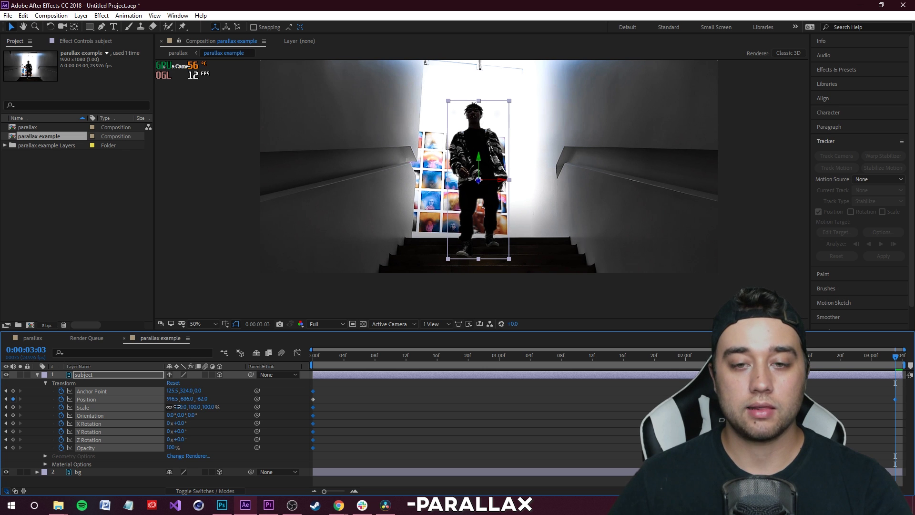
click(86, 399)
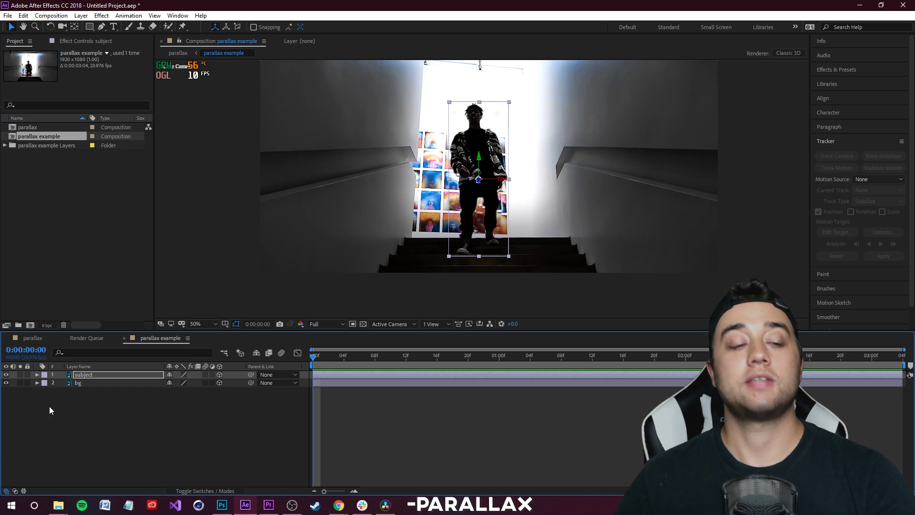
Keyframe all bg transform properties at 0:00:00:00, and at 0:00:03:03 set its Position Z to 500 and Scale to 130%
click(45, 390)
click(85, 384)
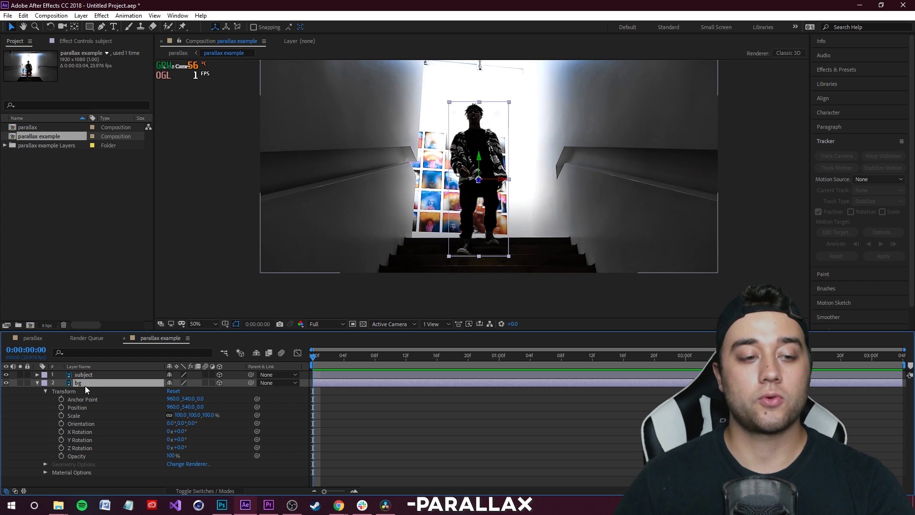
drag(61, 399, 72, 461)
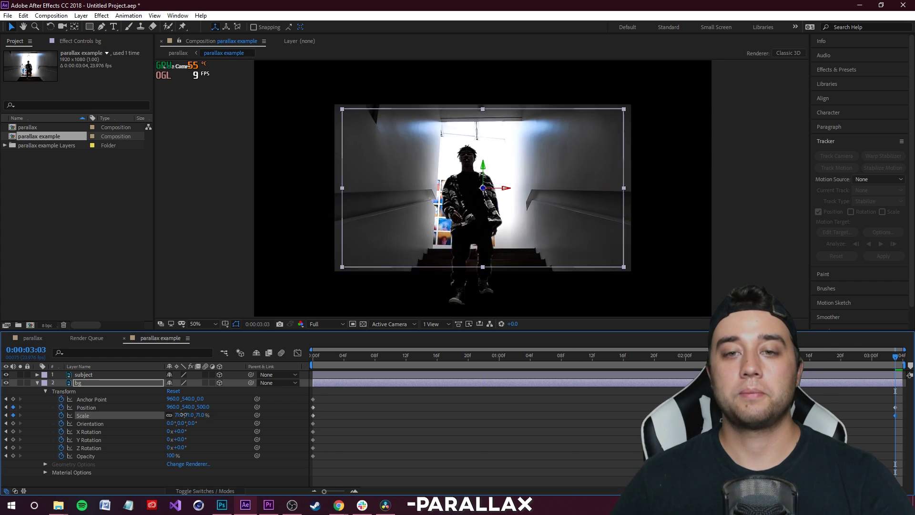
drag(190, 415, 215, 415)
scroll(519, 216, down, 2)
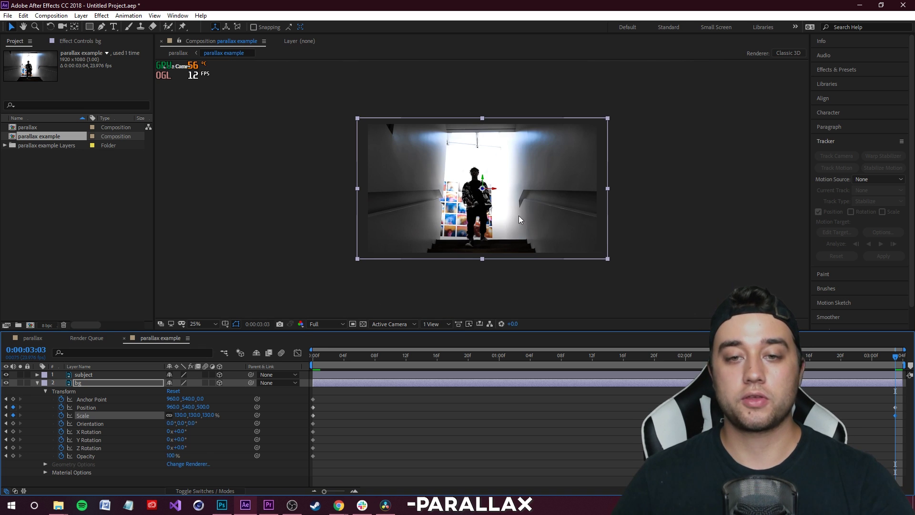
Preview the combined subject and background animation from the first frame
key(Home)
key(space)
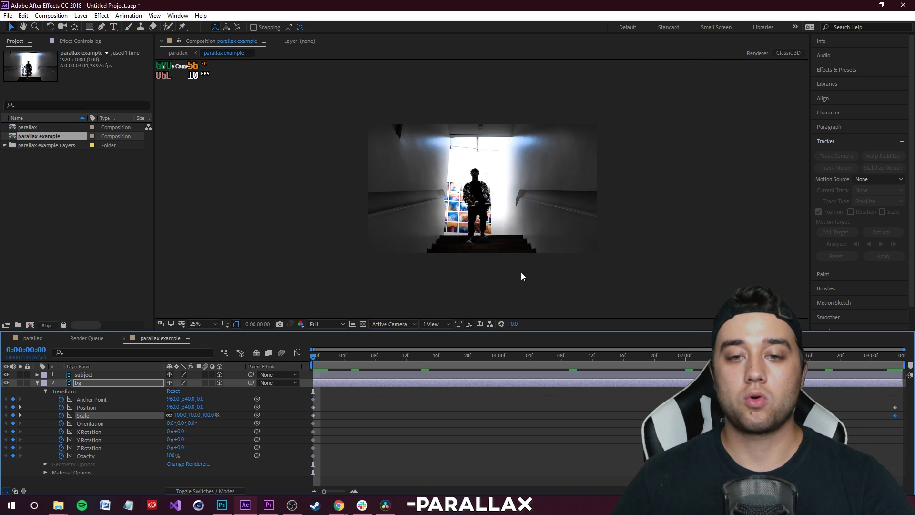
scroll(482, 246, up, 2)
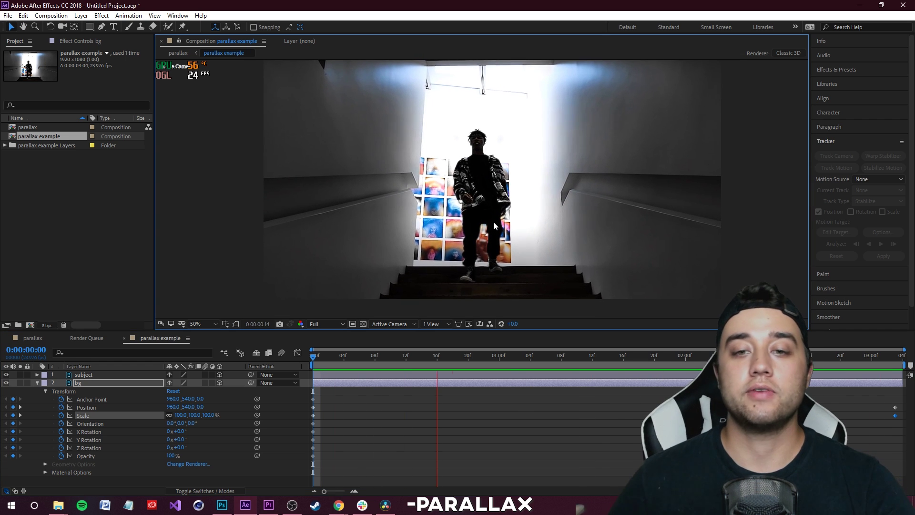
key(space)
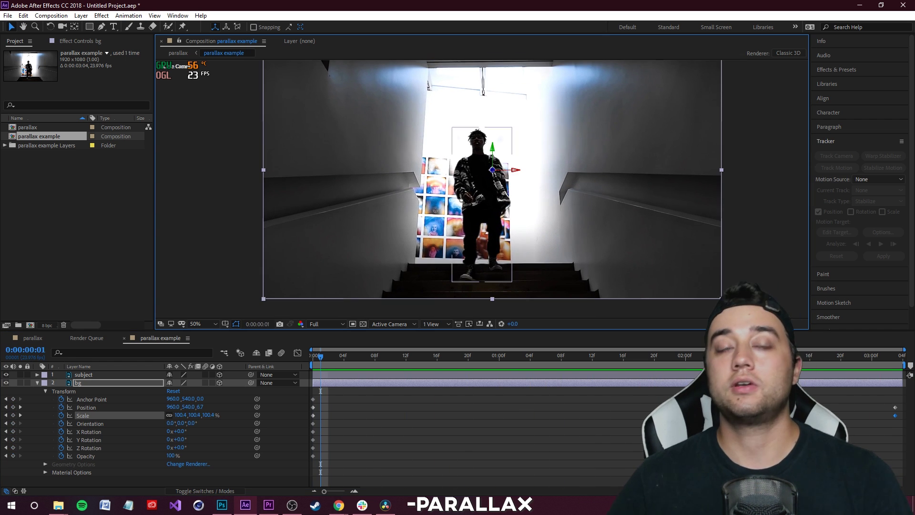
Set the subject's Y Rotation to about -25° at 0:00:03:03 and preview the animation from the start
click(316, 361)
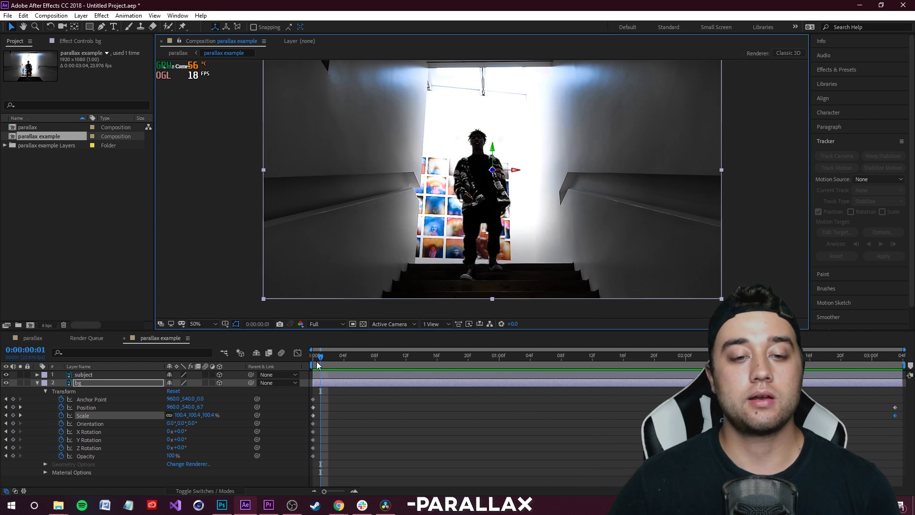
click(37, 382)
click(37, 374)
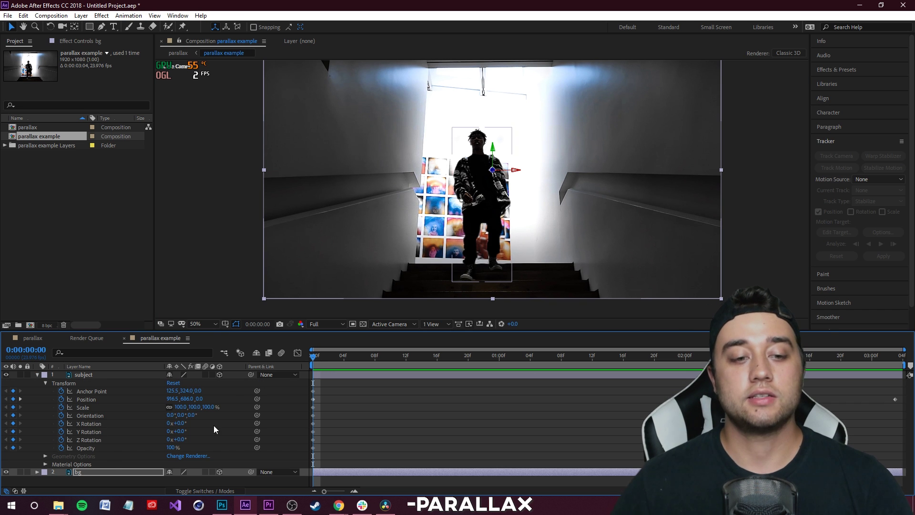
drag(313, 356, 896, 389)
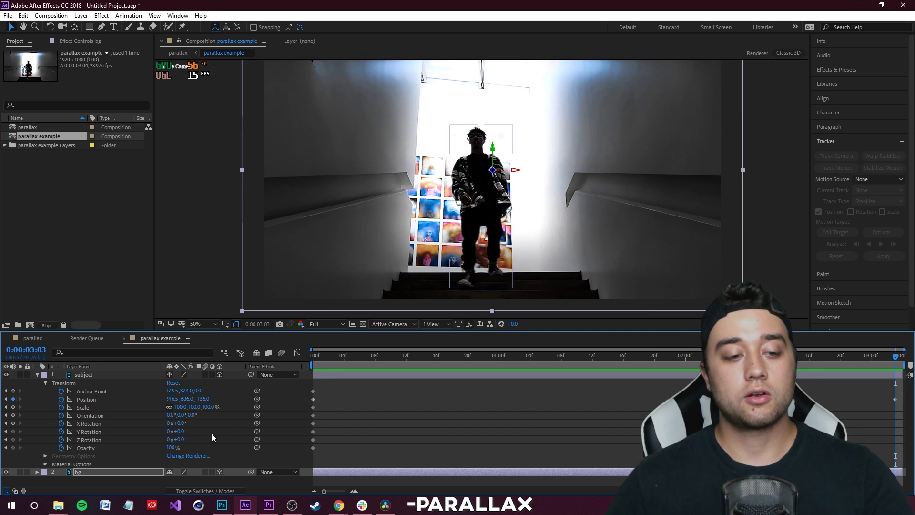
drag(179, 431, 189, 431)
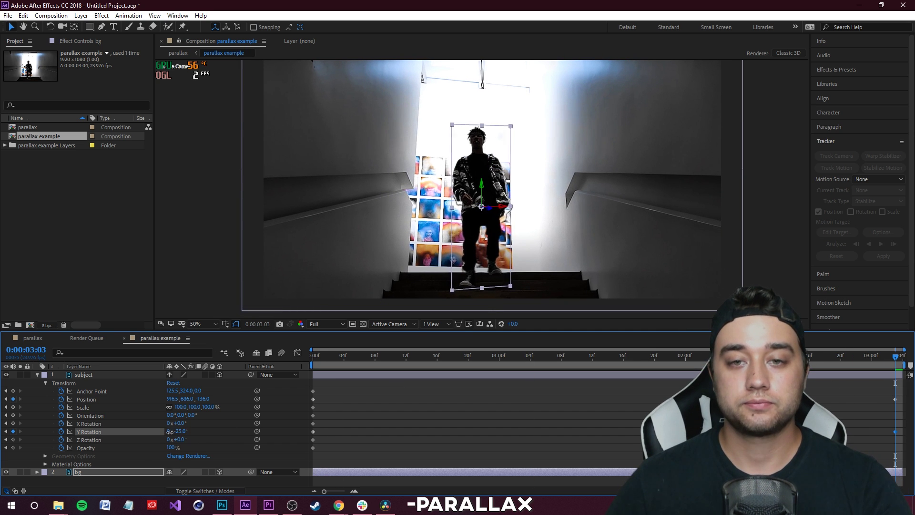
key(space)
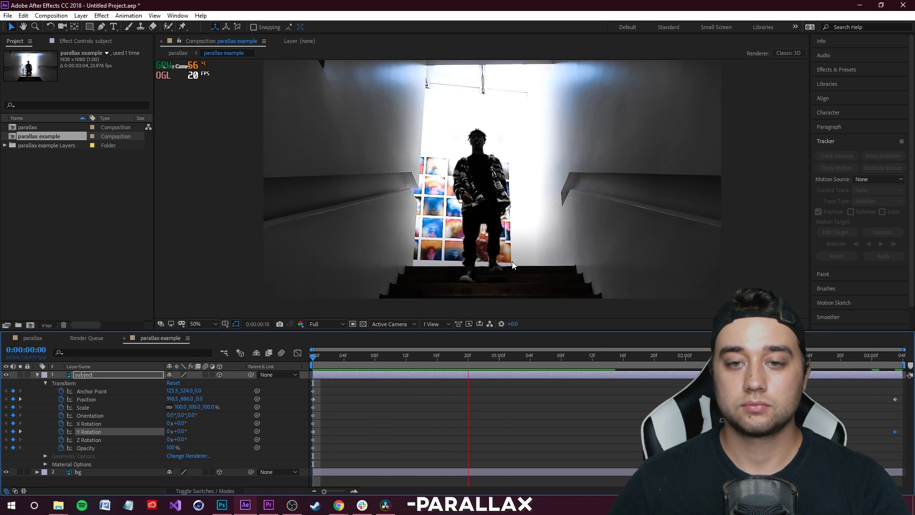
Stop the preview and undo the subject's Y Rotation change at 0:00:03:03
key(space)
key(ctrl+z)
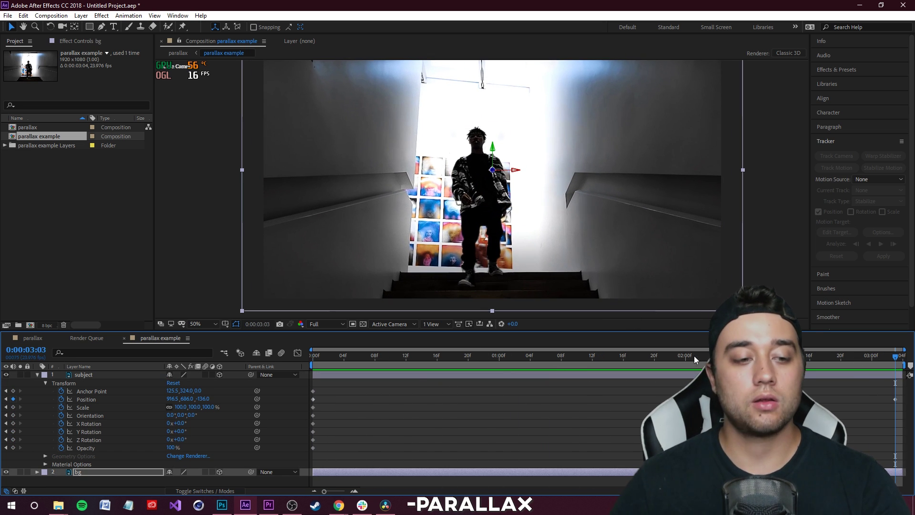
Try an Orientation of 11°, 342°, 0° on the subject at 0:00:03:03, preview it, and undo the change
mouse_move(180, 415)
mouse_down()
mouse_move(191, 414)
mouse_move(168, 416)
mouse_up()
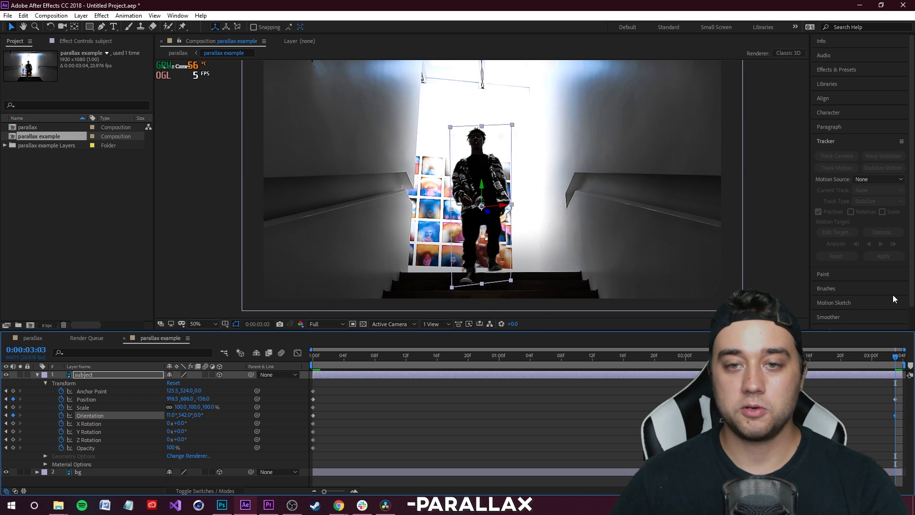
drag(895, 356, 312, 356)
key(space)
key(space)
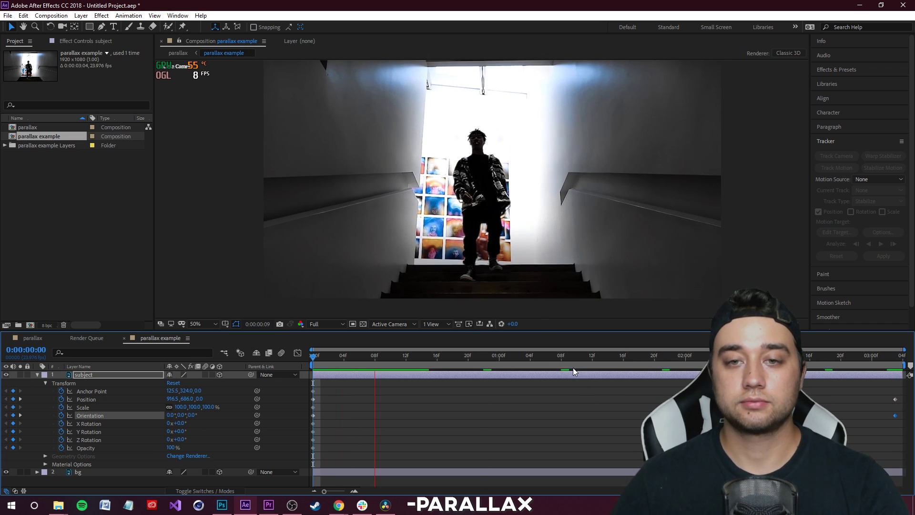
key(space)
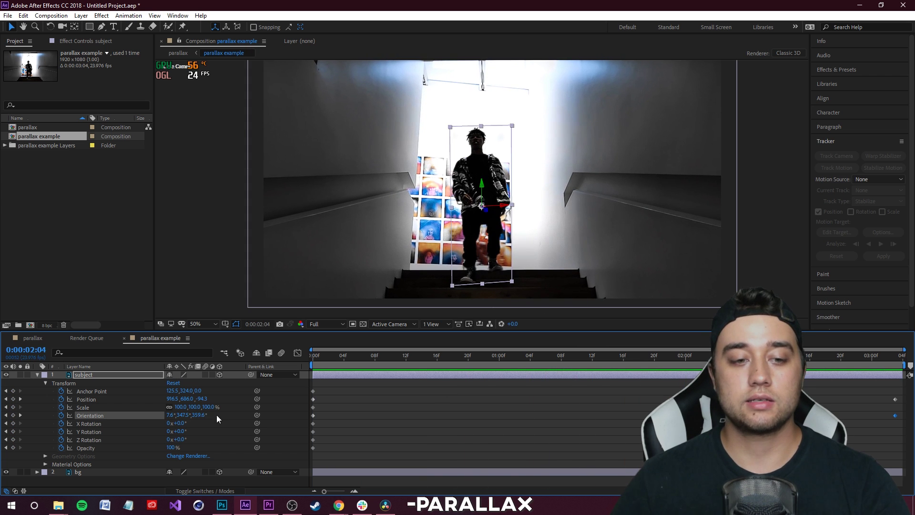
key(ctrl+z)
key(ctrl+z)
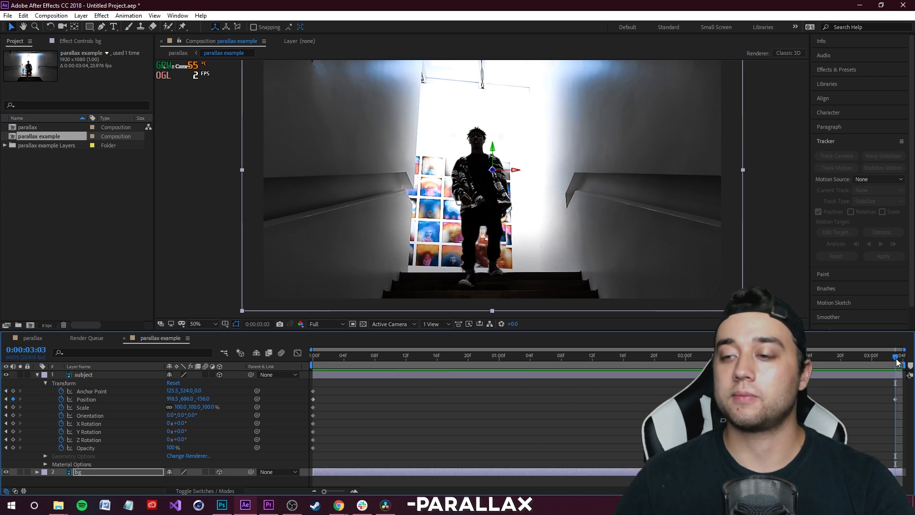
Replay the parallax animation from the first frame, checking it at both 25% and 50% magnification
key(Home)
key(space)
key(comma)
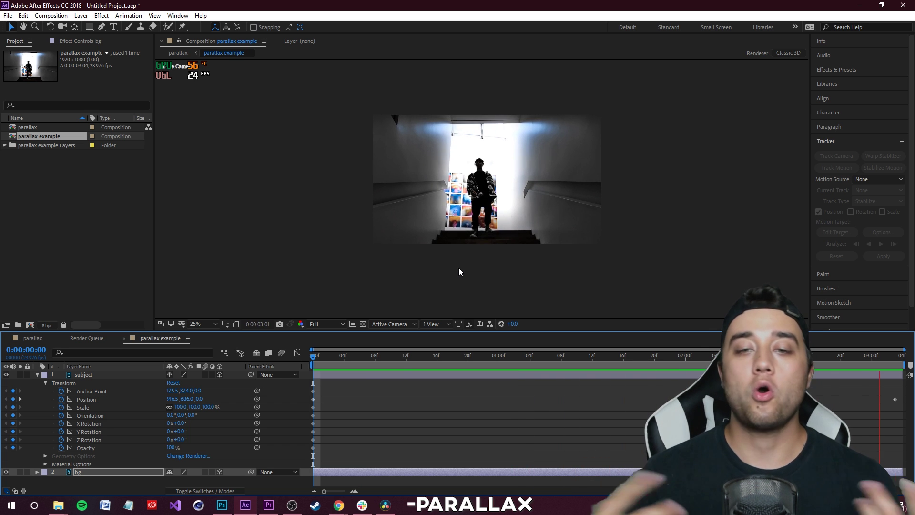
scroll(505, 251, up, 1)
drag(516, 214, 529, 188)
scroll(499, 205, down, 1)
key(period)
key(period)
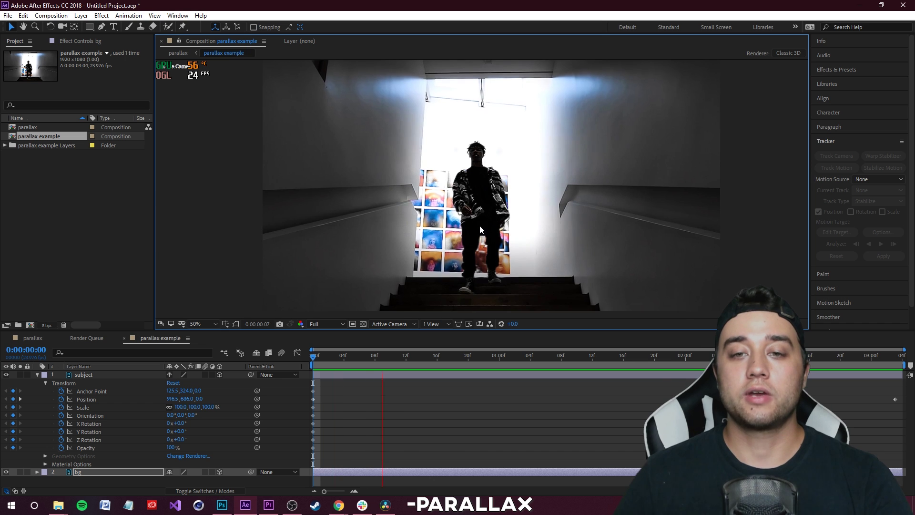
key(comma)
click(447, 259)
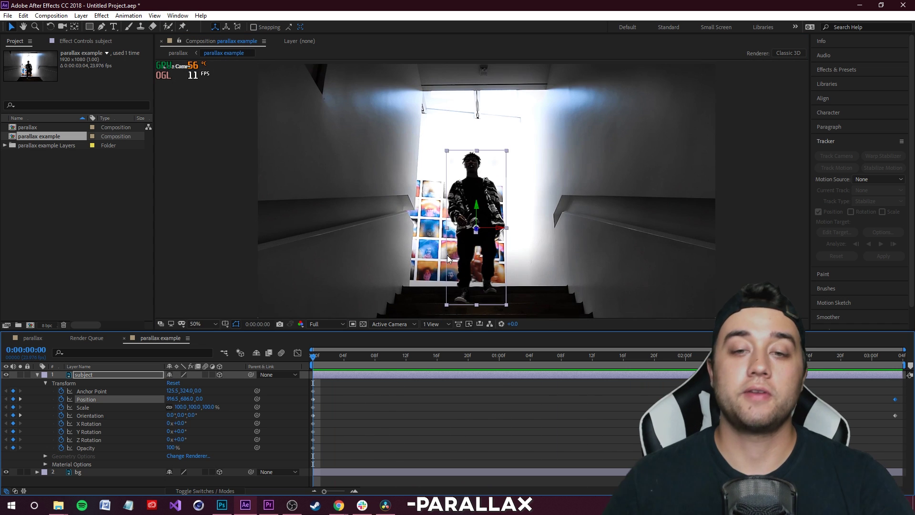
key(space)
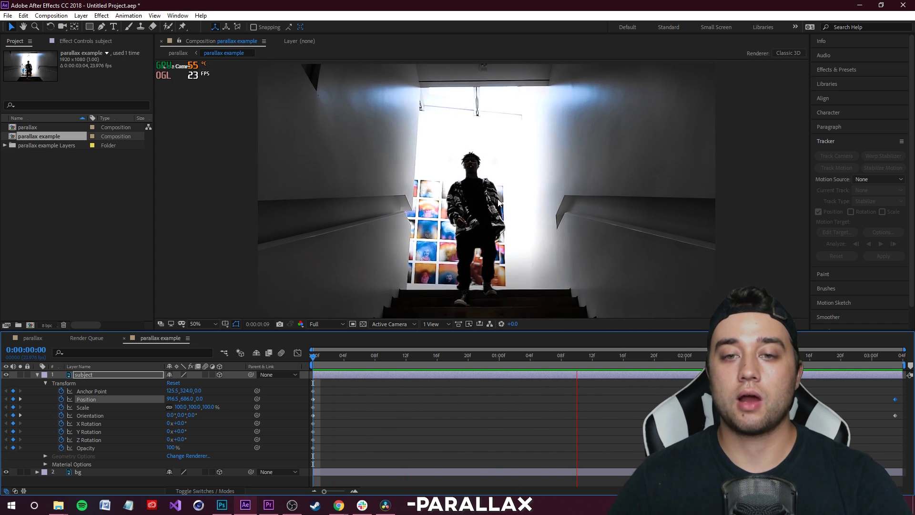
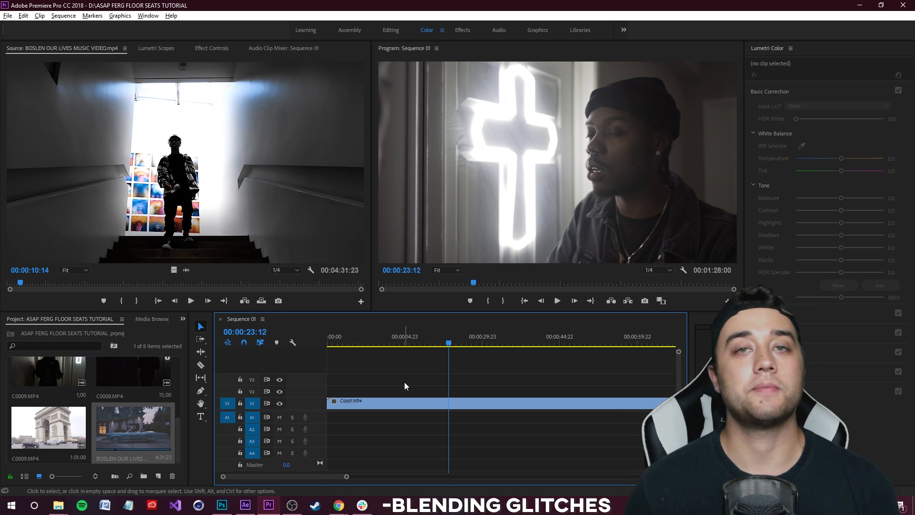
In Premiere Pro, duplicate the C0007.MP4 clip from V1 onto V2 and return to the start of Sequence 01
drag(412, 402, 412, 391)
key(=)
drag(471, 342, 251, 357)
click(404, 362)
key(=)
key(=)
key(=)
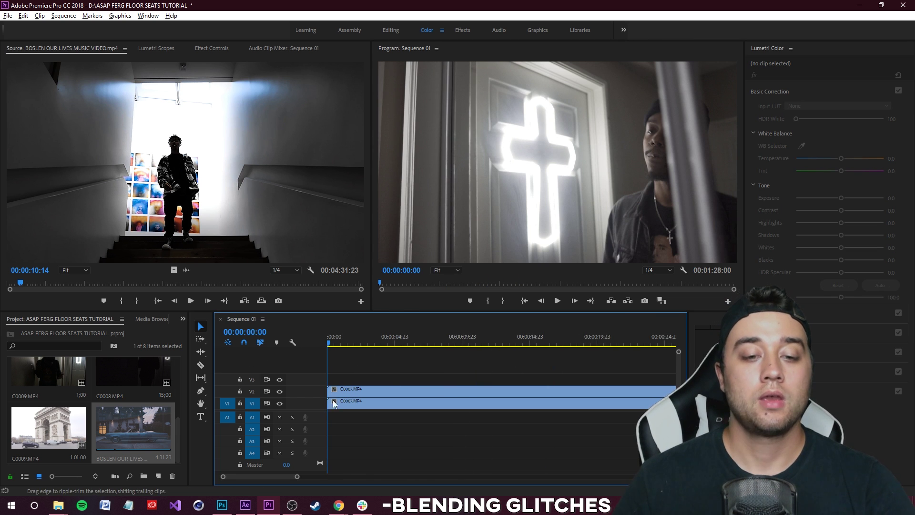
Shift both C0007.MP4 clips on V2 three frames later so the first one starts at 00:00:00:03
click(349, 390)
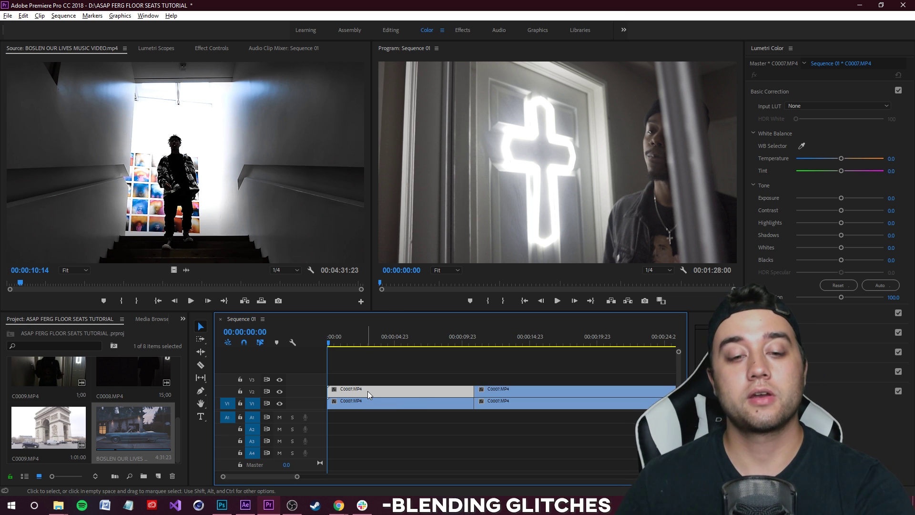
key(Right)
key(Right)
key(Right)
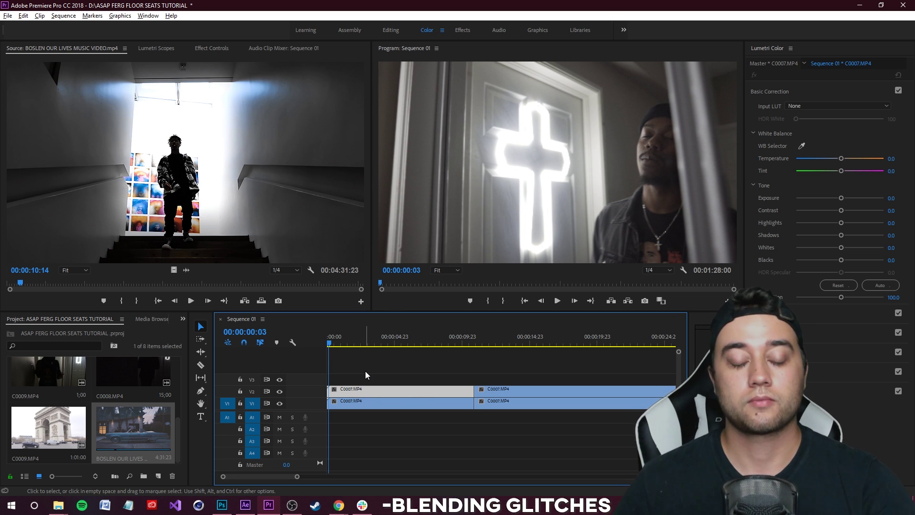
drag(359, 364, 576, 390)
scroll(397, 387, up, 2)
scroll(396, 388, up, 2)
drag(358, 392, 353, 391)
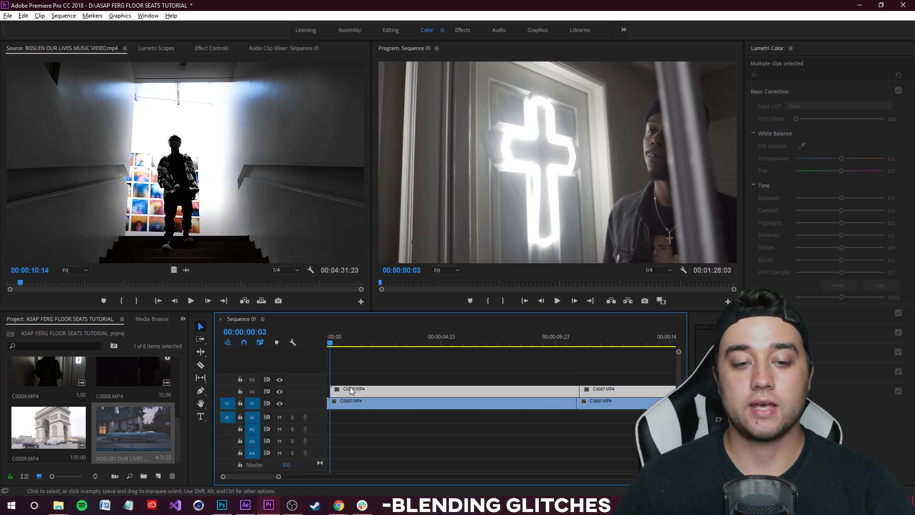
Play and scrub through the opening seconds of Sequence 01 to check the offset clips
drag(332, 345, 414, 367)
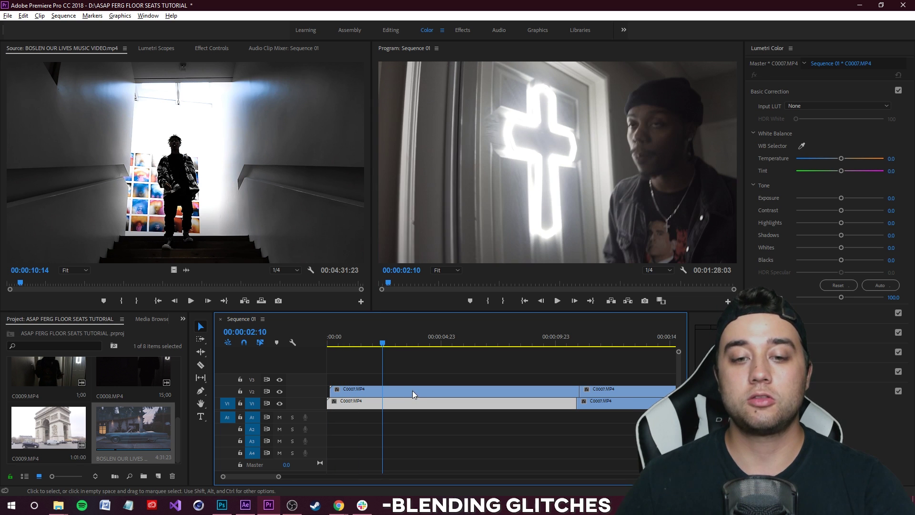
key(space)
key(Home)
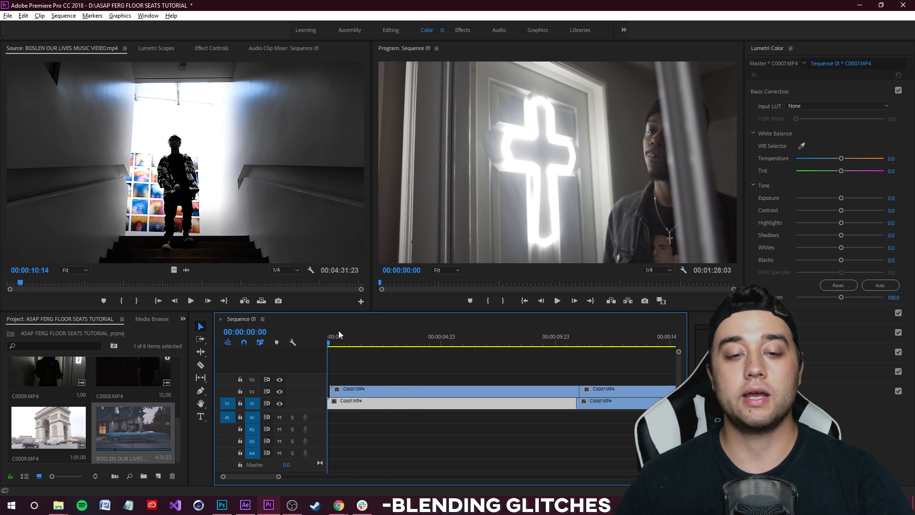
drag(339, 332, 406, 336)
Turn off Opacity keyframing for the first V2 clip and try the Screen blend mode on it
click(478, 390)
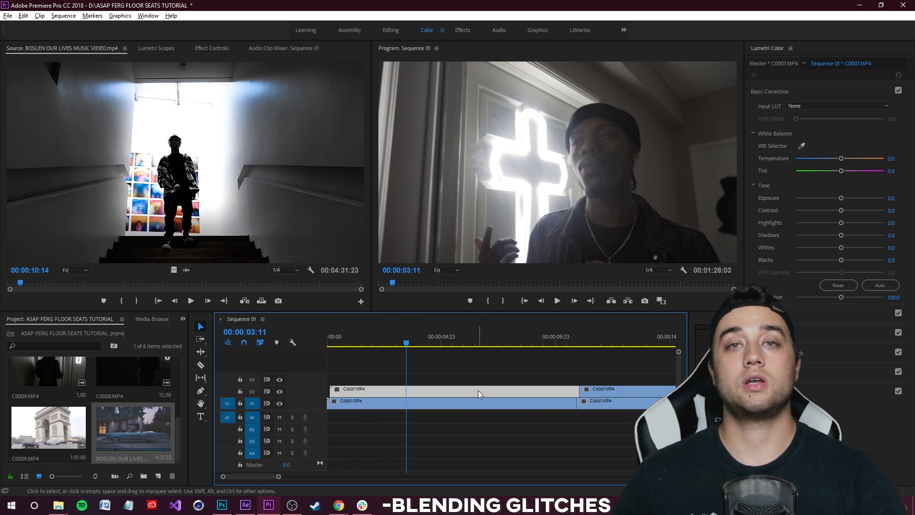
click(210, 49)
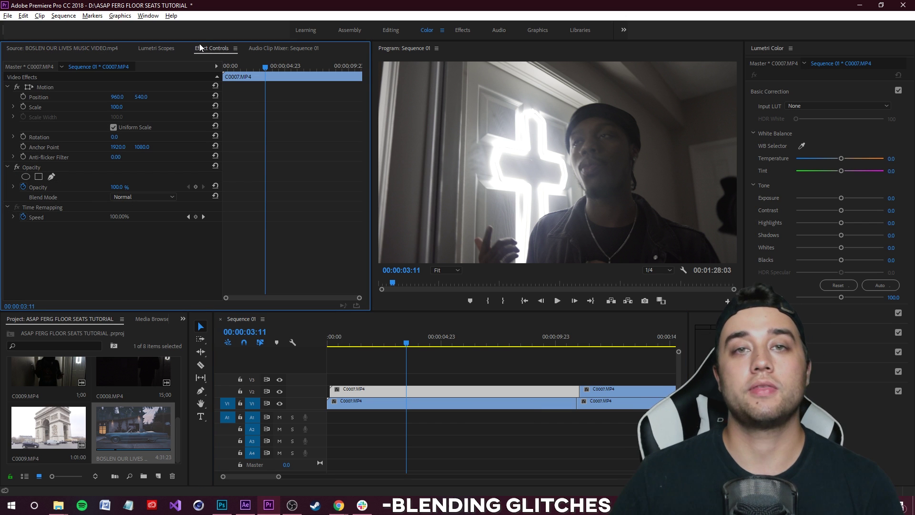
click(23, 187)
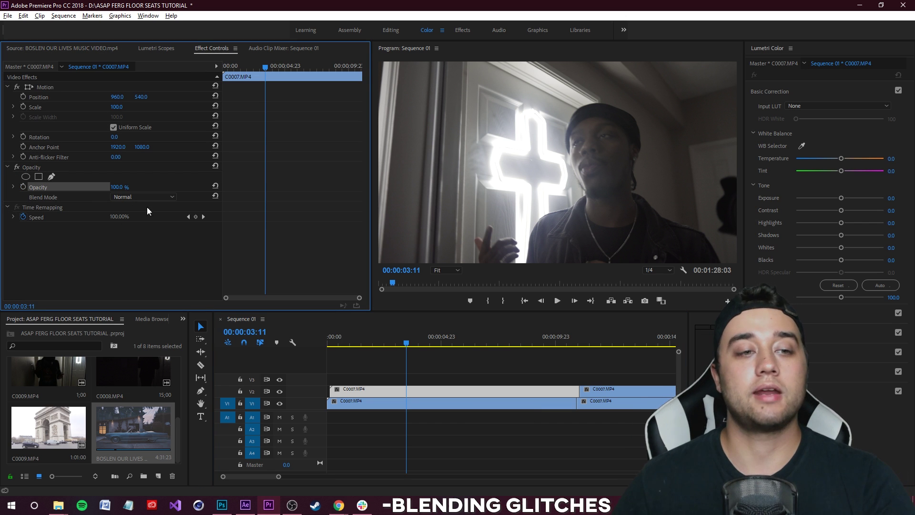
click(8, 167)
click(8, 167)
click(134, 197)
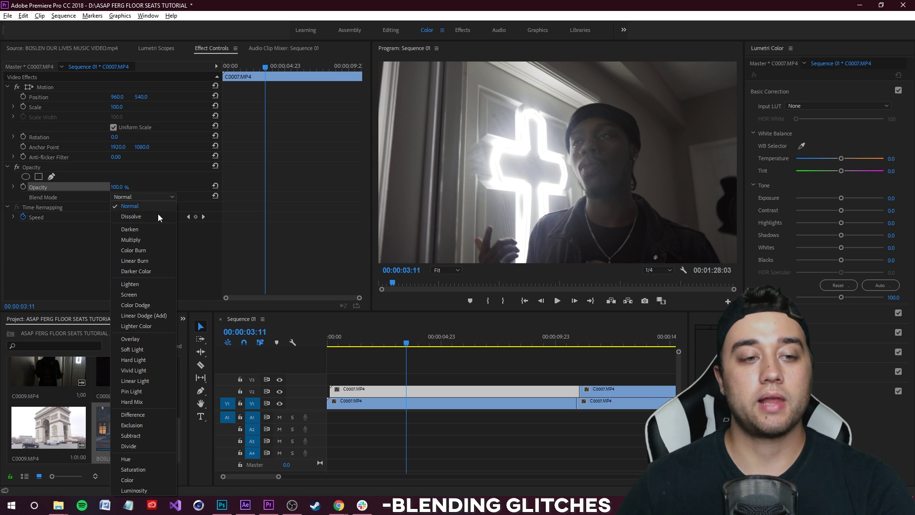
click(147, 294)
Set the first V2 clip's blend mode to Darken and inspect the result in the maximized Program monitor
click(127, 197)
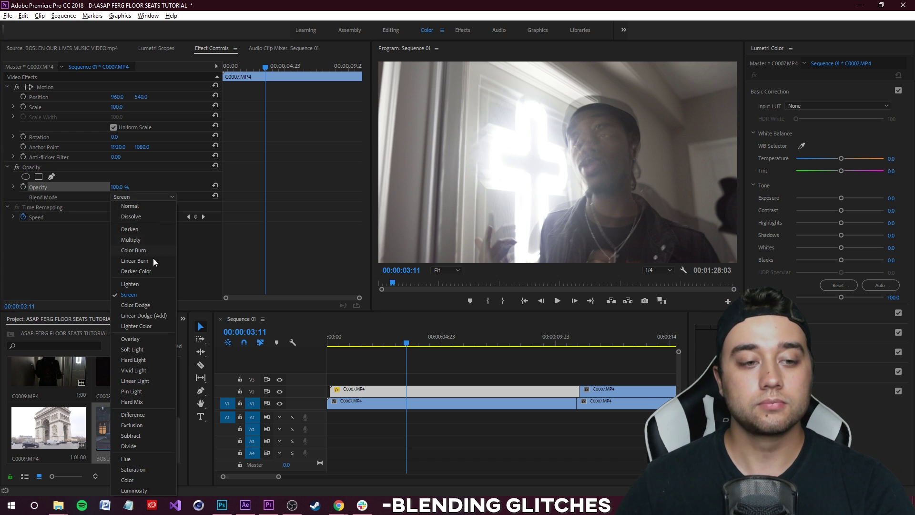
click(133, 230)
click(551, 167)
key(grave)
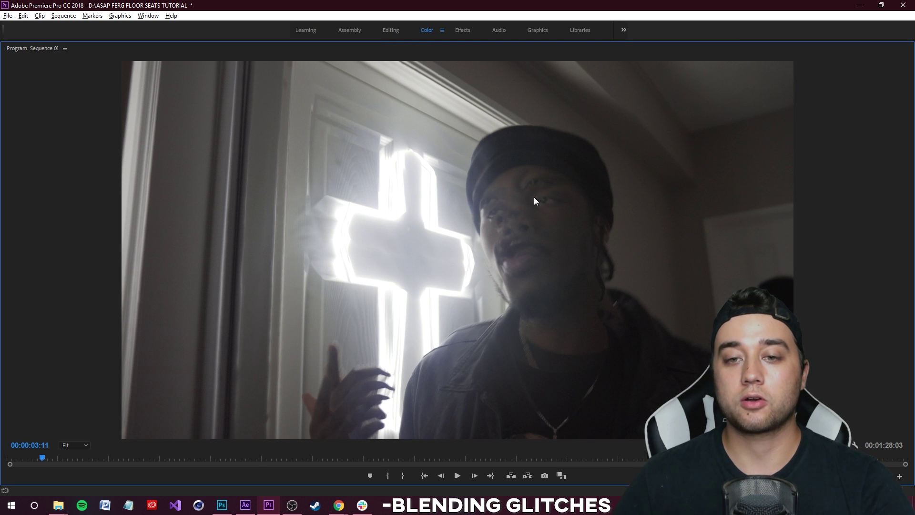
key(grave)
Turn off Opacity keyframing for the second V2 clip and set its blend mode to Darken
drag(401, 342, 594, 336)
click(609, 389)
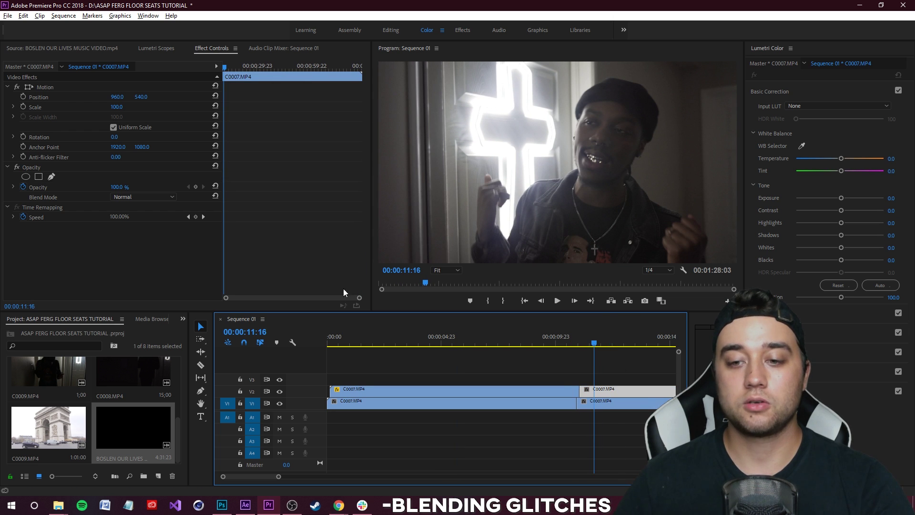
click(124, 199)
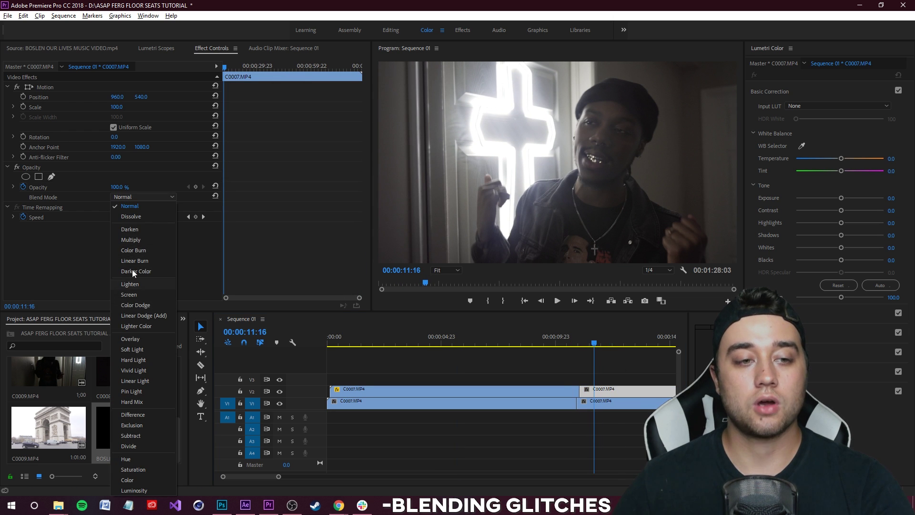
click(130, 229)
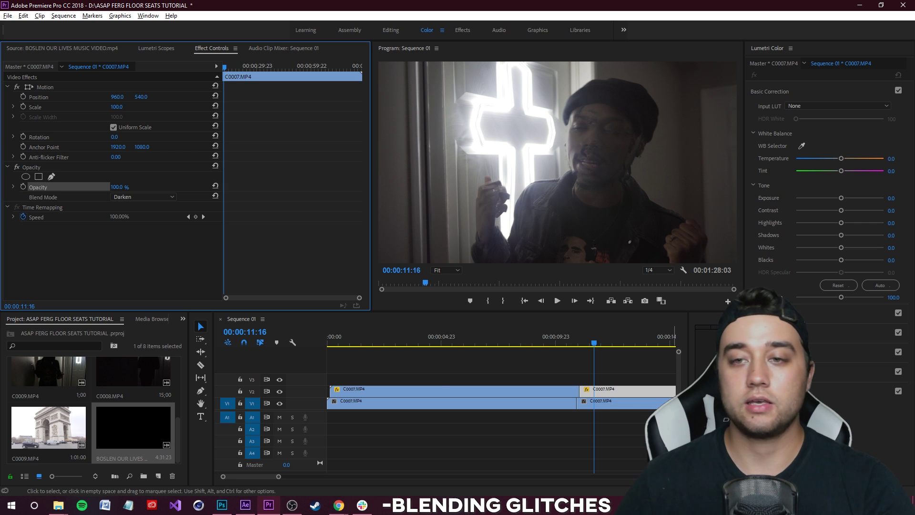
Play the second pair of blended clips in the maximized Program monitor to review the Darken glitch effect
scroll(605, 407, down, 1)
scroll(601, 407, up, 3)
click(601, 406)
click(451, 344)
click(547, 155)
key(grave)
key(space)
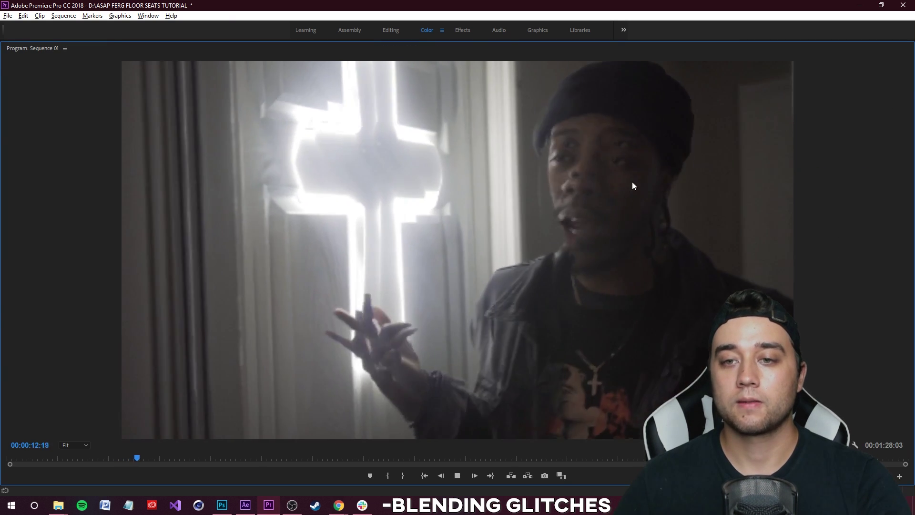
key(grave)
key(grave)
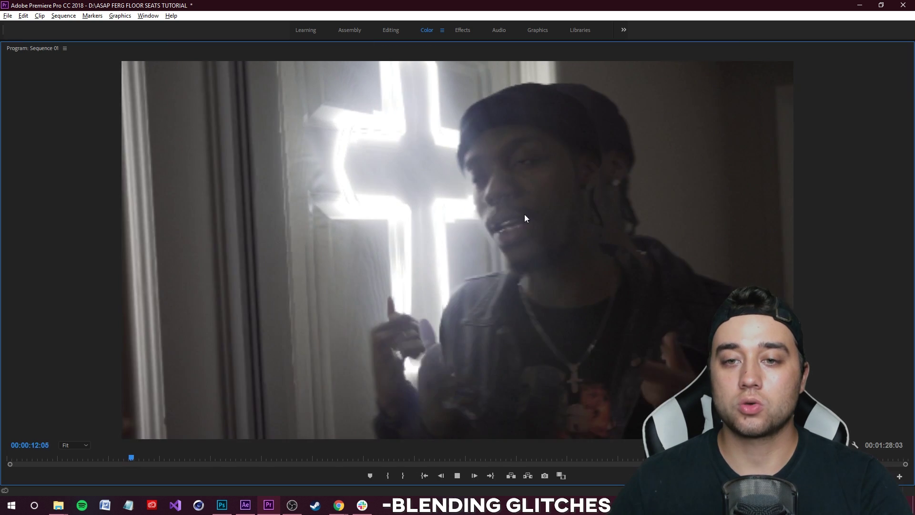
key(grave)
key(space)
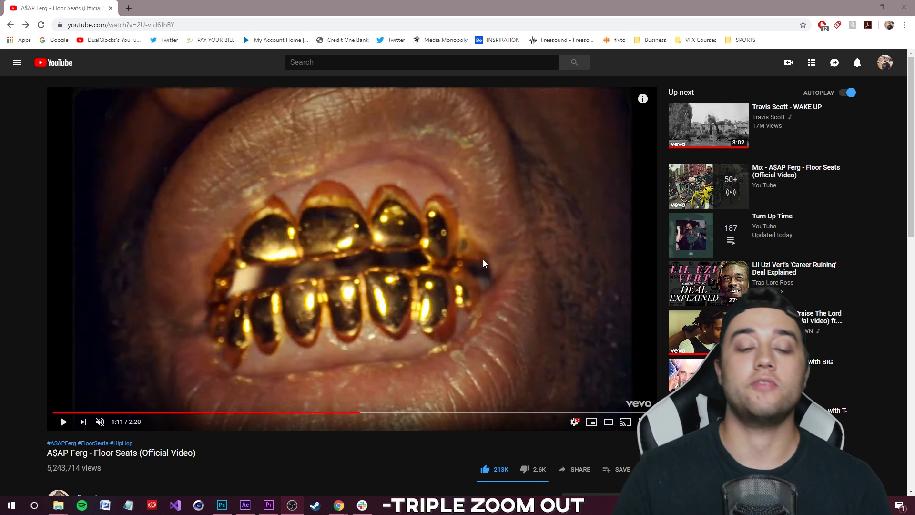
Switch to the Floor Seats video on YouTube and watch the triple zoom out around 1:11 in full screen
click(641, 422)
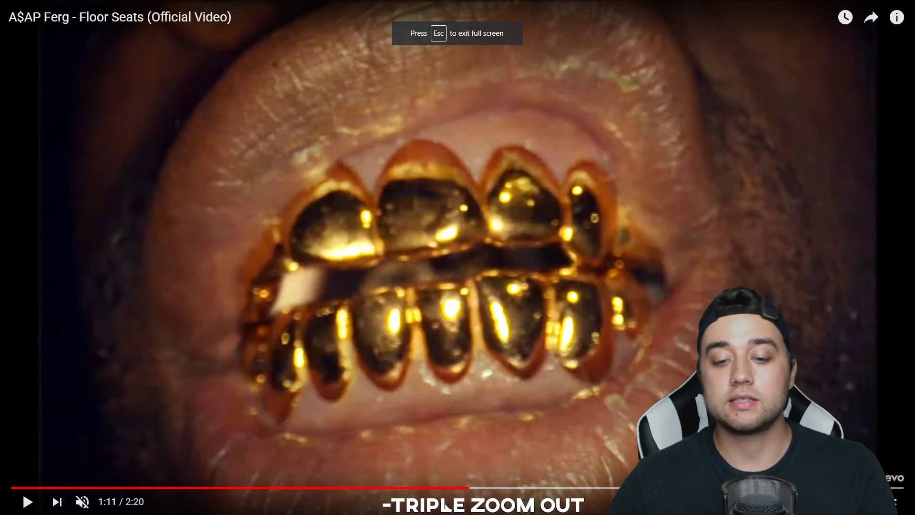
drag(460, 488, 461, 488)
click(397, 359)
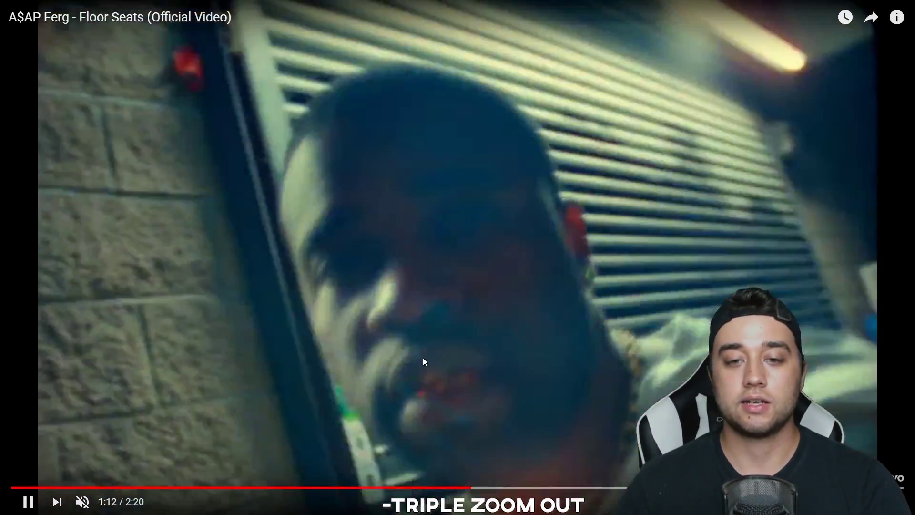
click(480, 396)
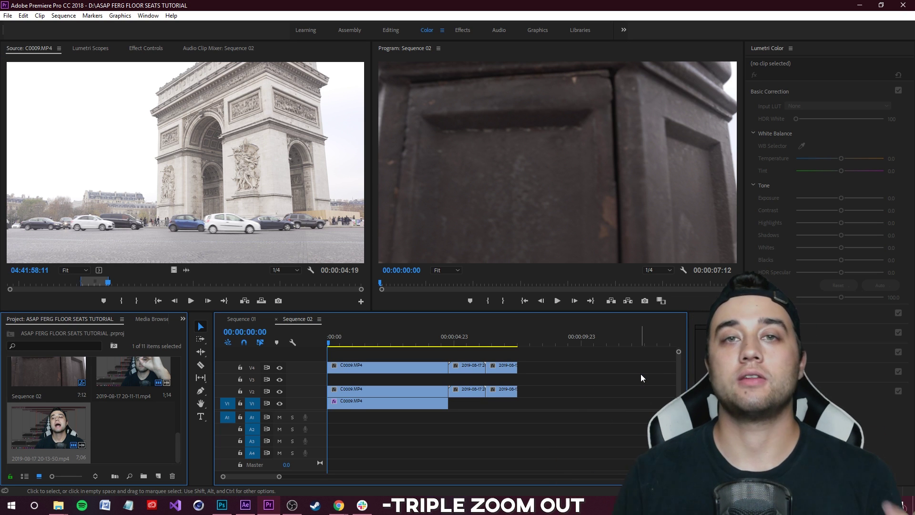
In Premiere Pro, scrub through Sequence 02 and play it from 00:00:01:22 to review the source clips
drag(355, 339, 454, 345)
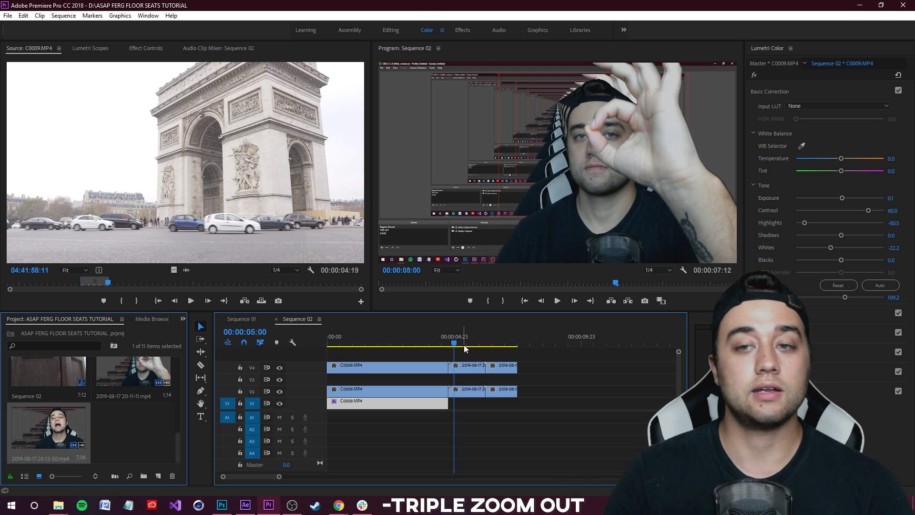
drag(454, 344, 374, 348)
key(space)
click(562, 390)
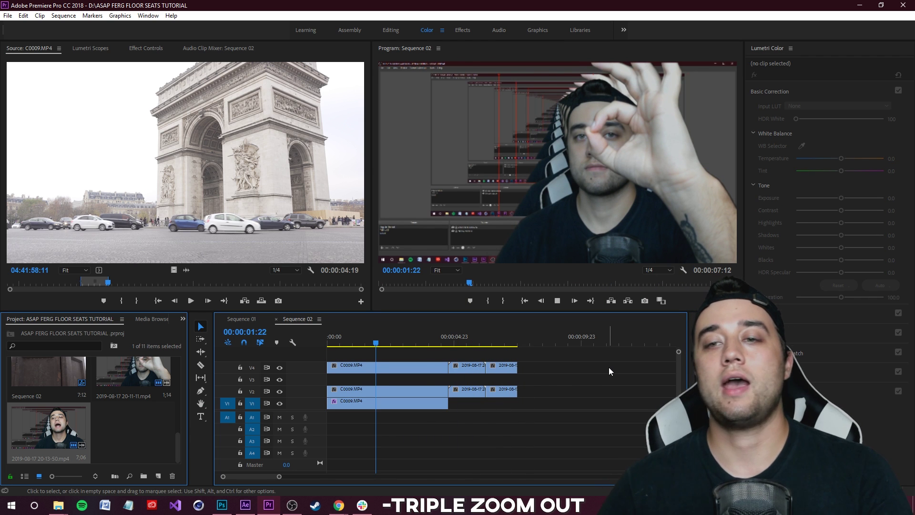
Save the project and select the clips on track V4 of Sequence 02
key(ctrl+s)
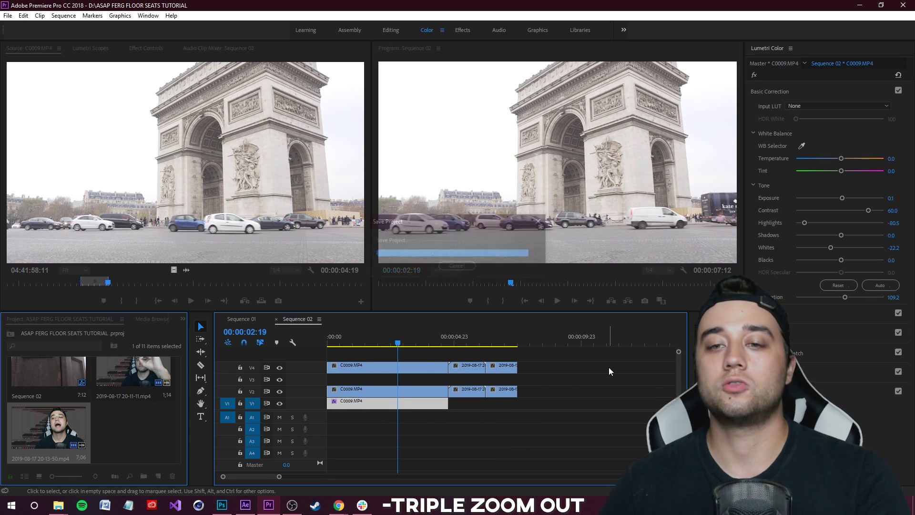
drag(424, 353, 488, 368)
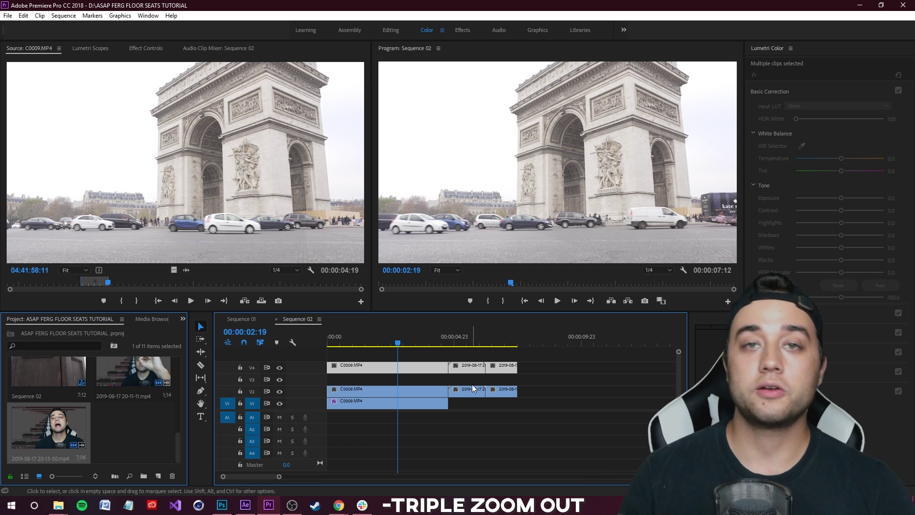
click(611, 365)
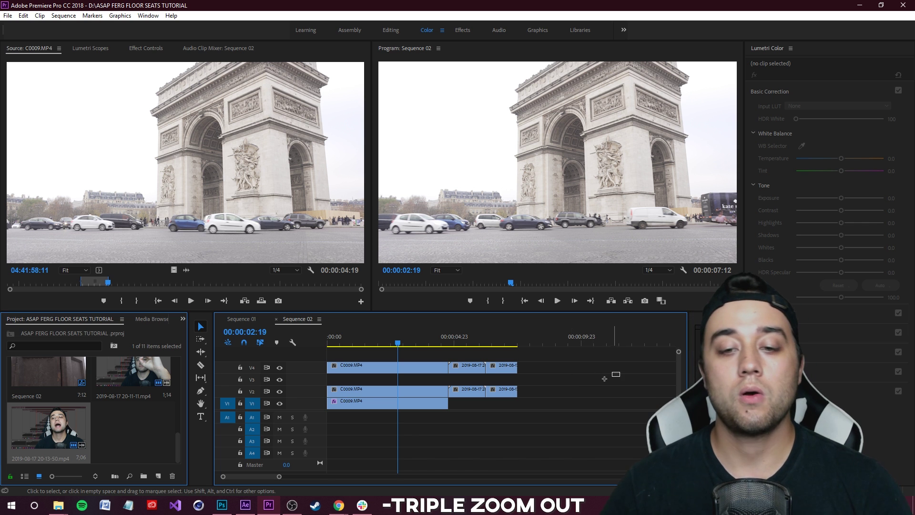
drag(515, 387, 514, 388)
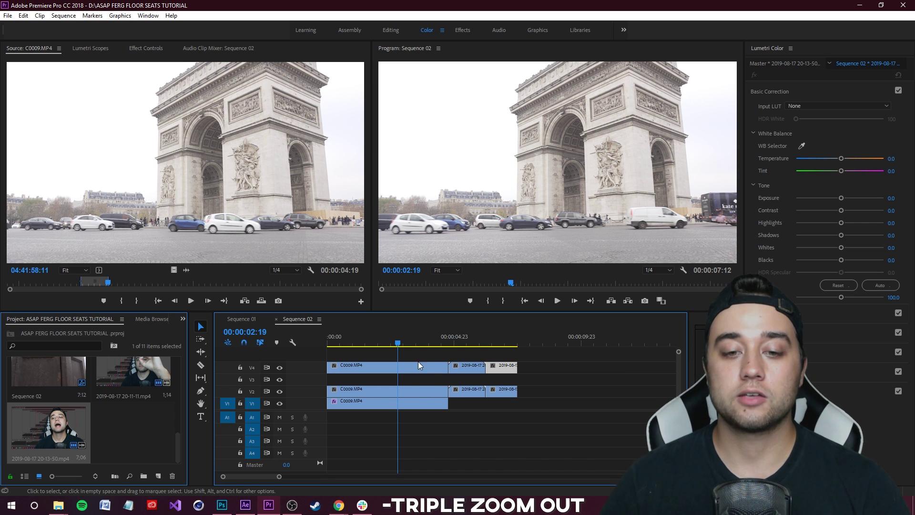
click(496, 389)
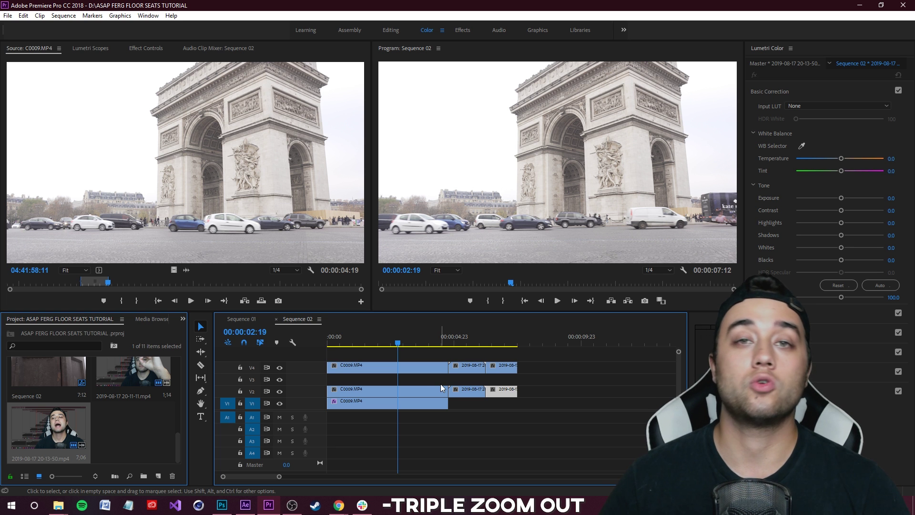
key(ctrl+z)
drag(424, 362, 504, 394)
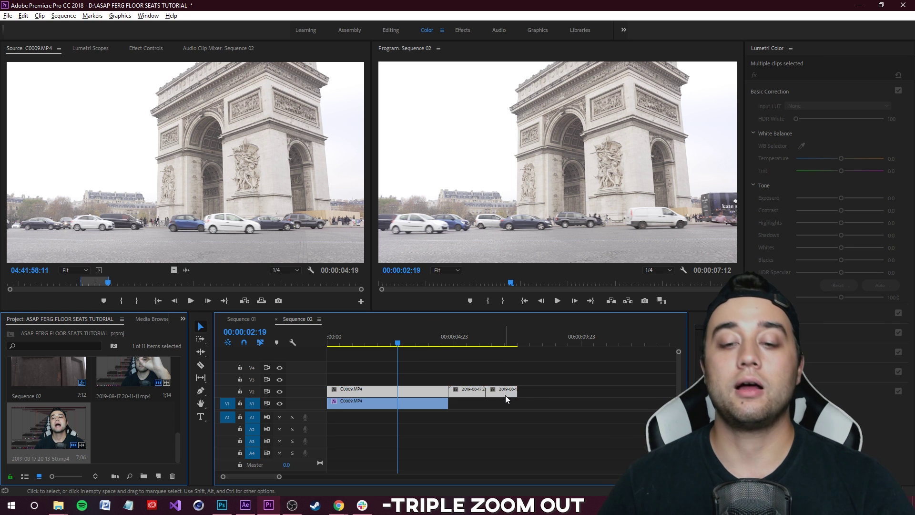
key(ctrl+z)
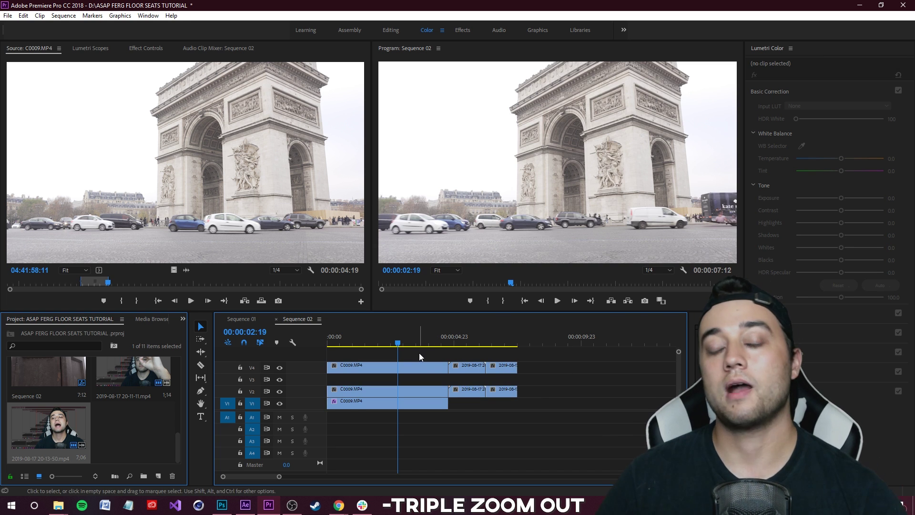
Replace the three clips on track V4 of Sequence 02 with an After Effects composition and switch to After Effects
drag(419, 353, 503, 371)
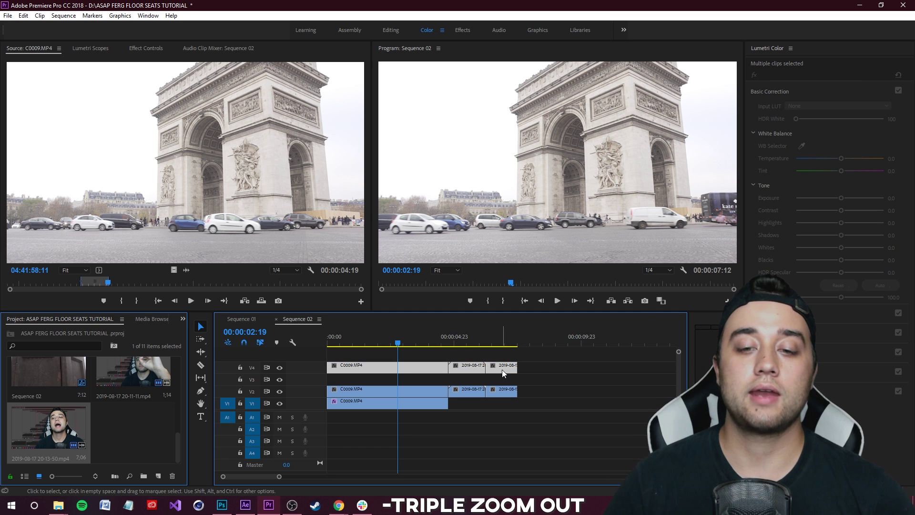
right_click(502, 370)
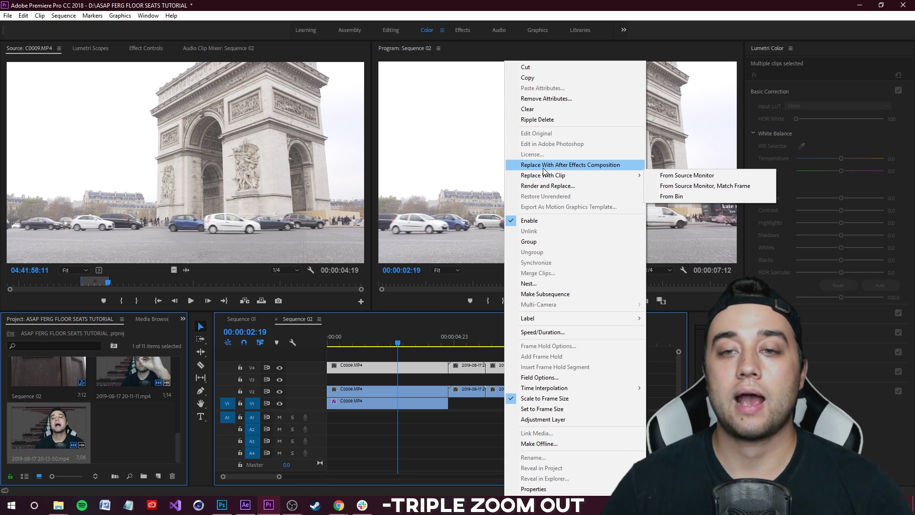
click(543, 169)
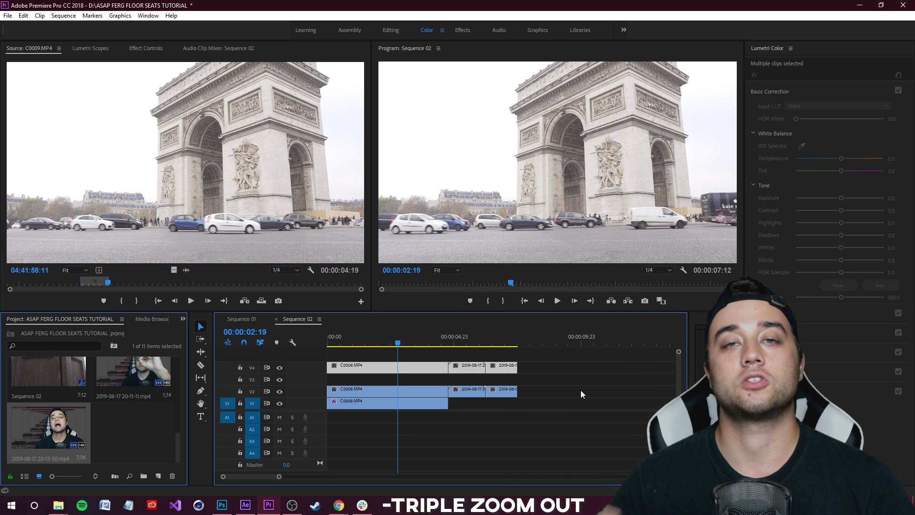
key(alt+Tab)
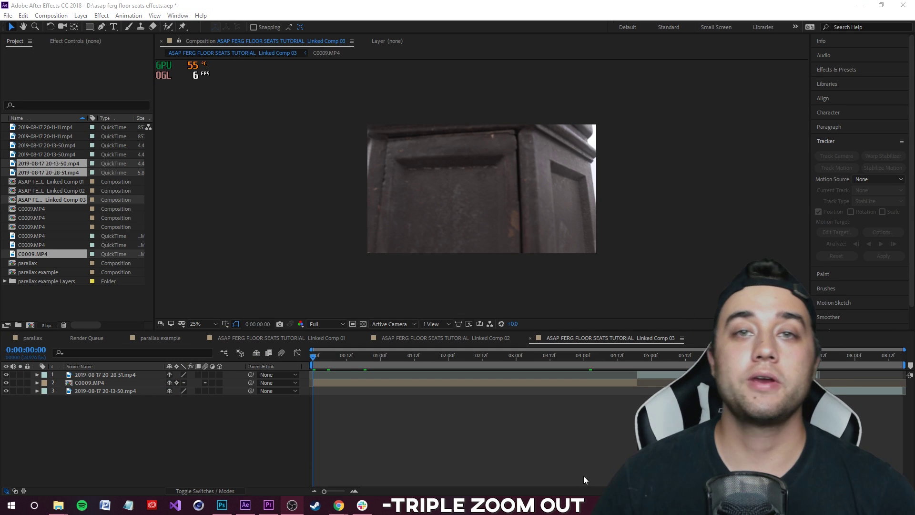
Play the linked composition from its beginning to review the clips
click(313, 357)
key(space)
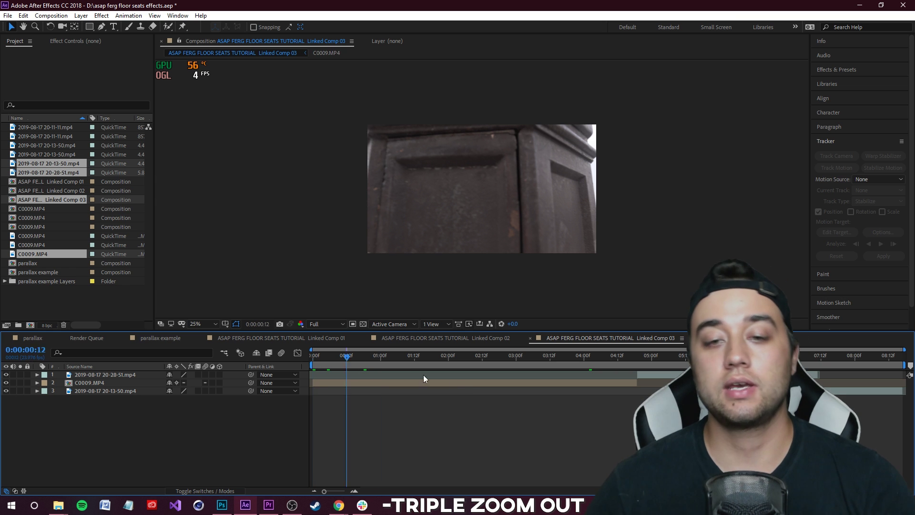
click(468, 383)
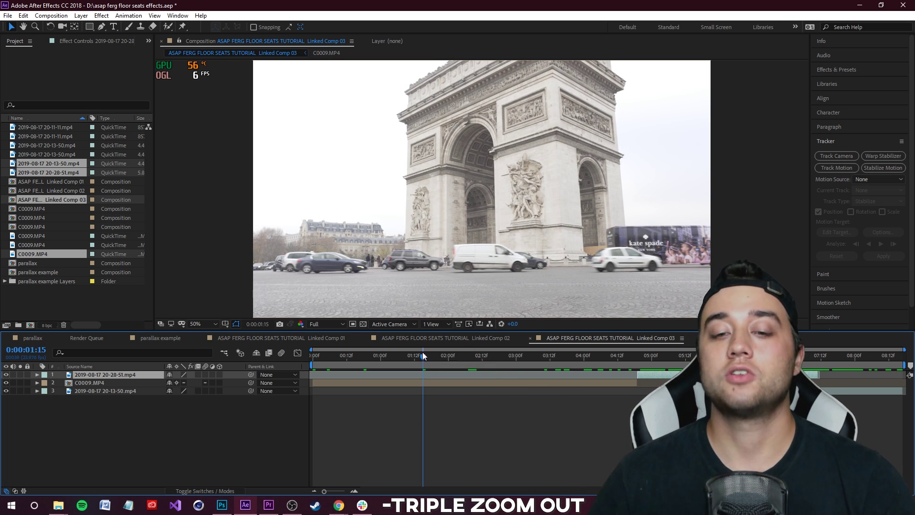
drag(422, 352, 638, 367)
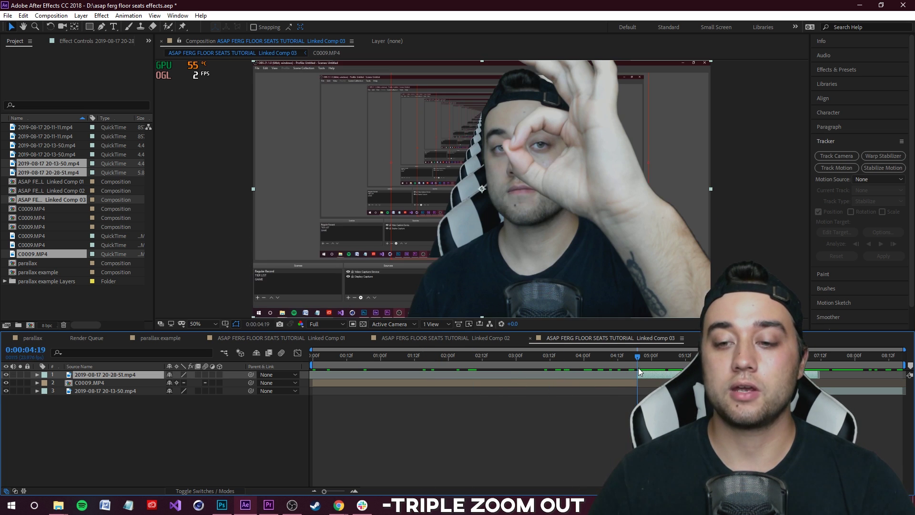
scroll(556, 121, up, 1)
key(space)
drag(592, 86, 465, 200)
click(101, 27)
scroll(476, 203, up, 2)
key(space)
drag(414, 278, 500, 165)
click(439, 182)
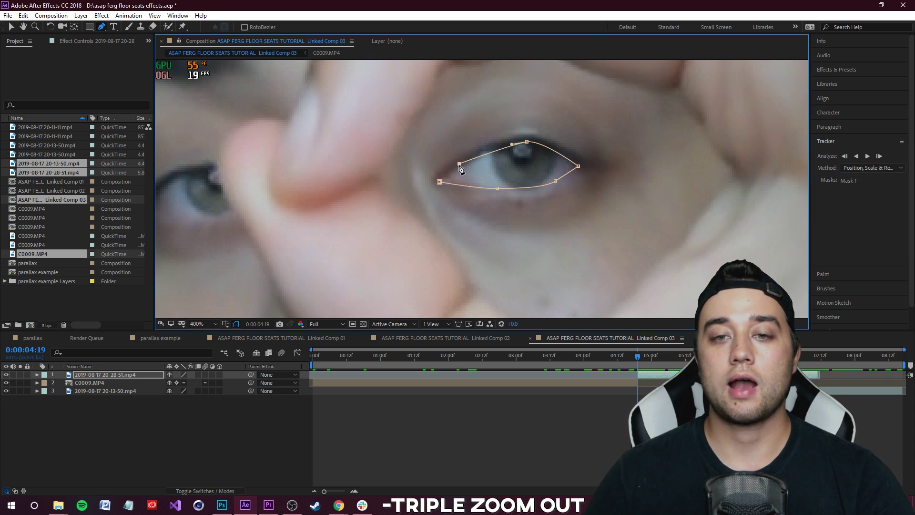
click(439, 181)
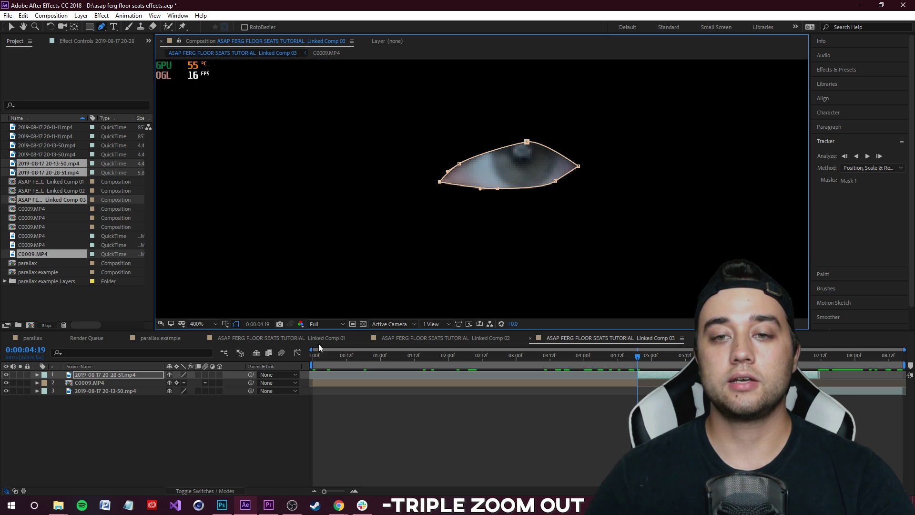
click(106, 374)
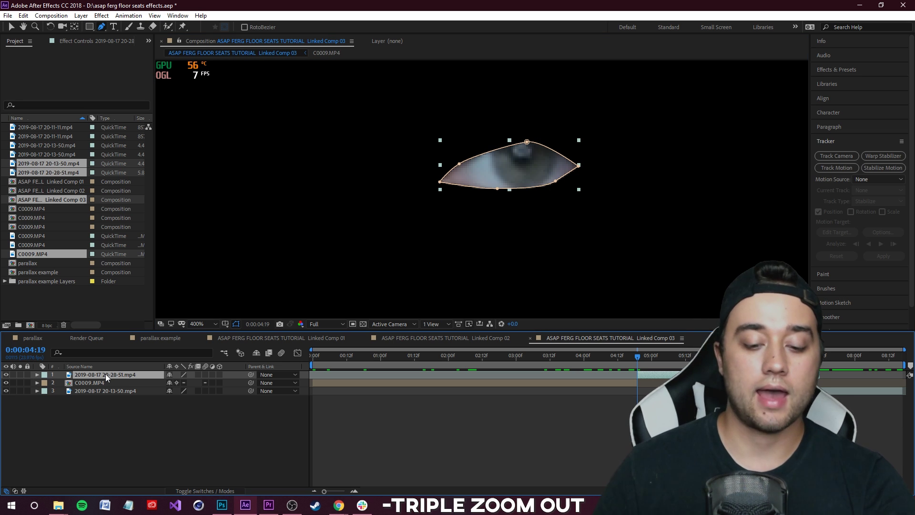
key(m)
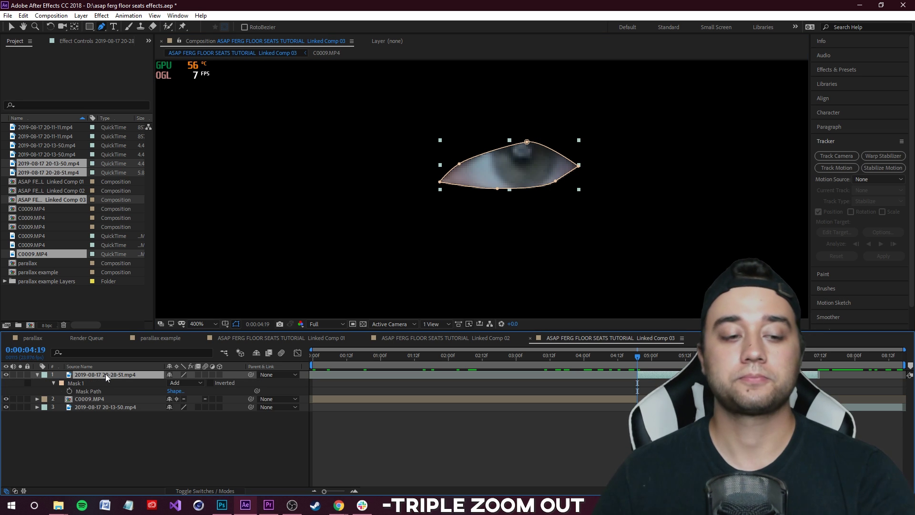
click(192, 384)
click(199, 415)
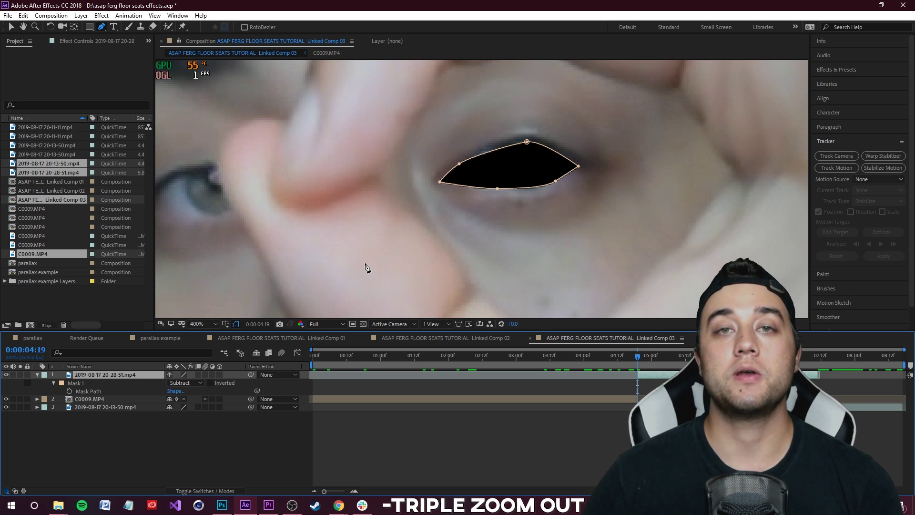
Set the eye mask's feather to 3 pixels and its expansion to 1 pixel
click(54, 384)
click(190, 398)
drag(190, 399, 189, 398)
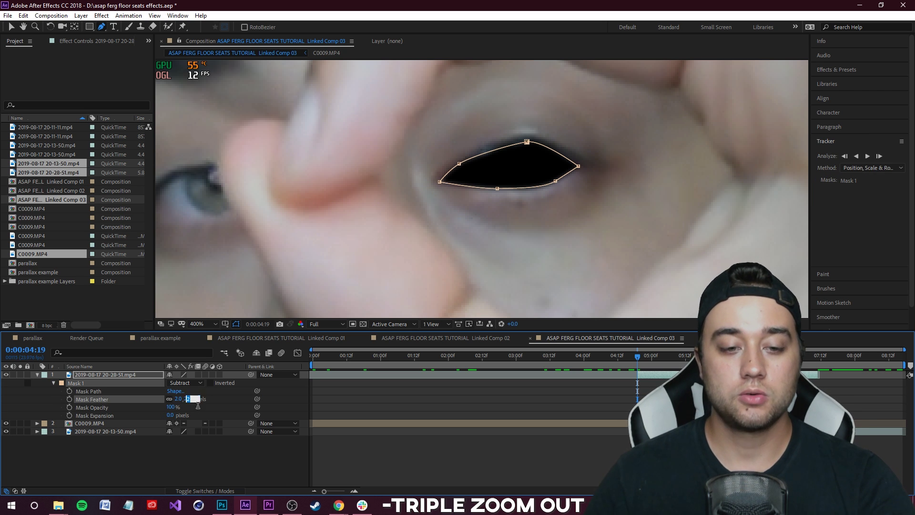
click(219, 416)
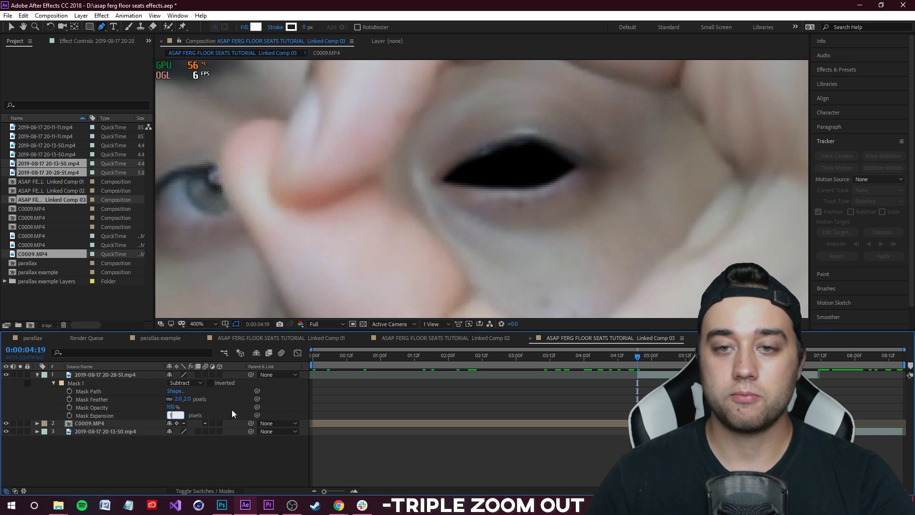
key(Return)
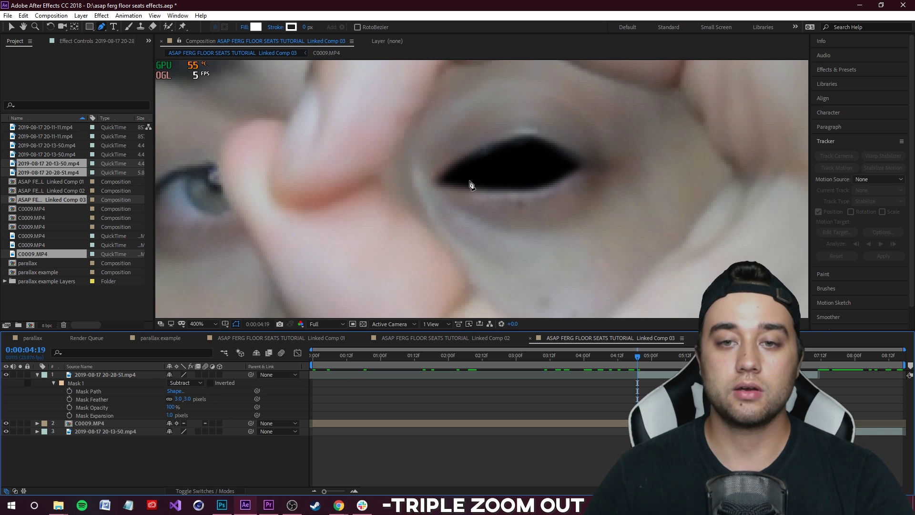
Add a vertex on the upper edge of the eye mask and adjust it to follow the eyelid
click(90, 378)
scroll(480, 136, up, 1)
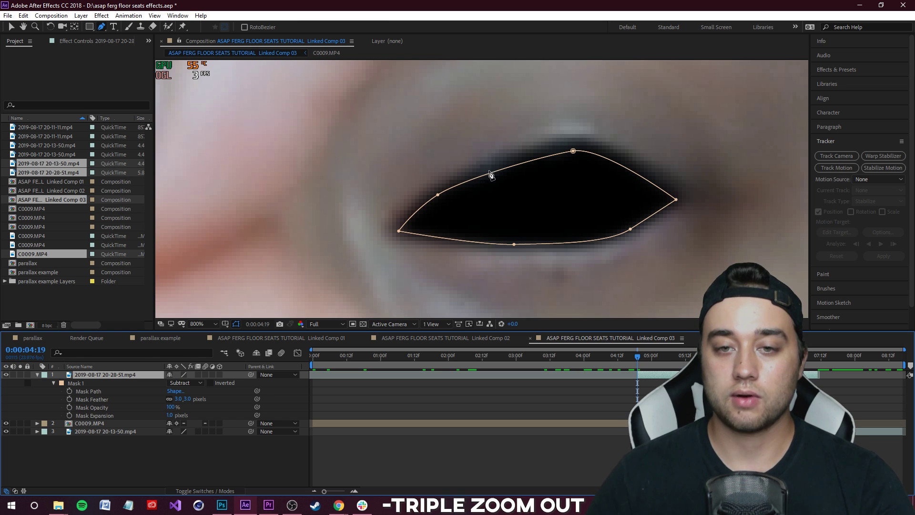
click(491, 173)
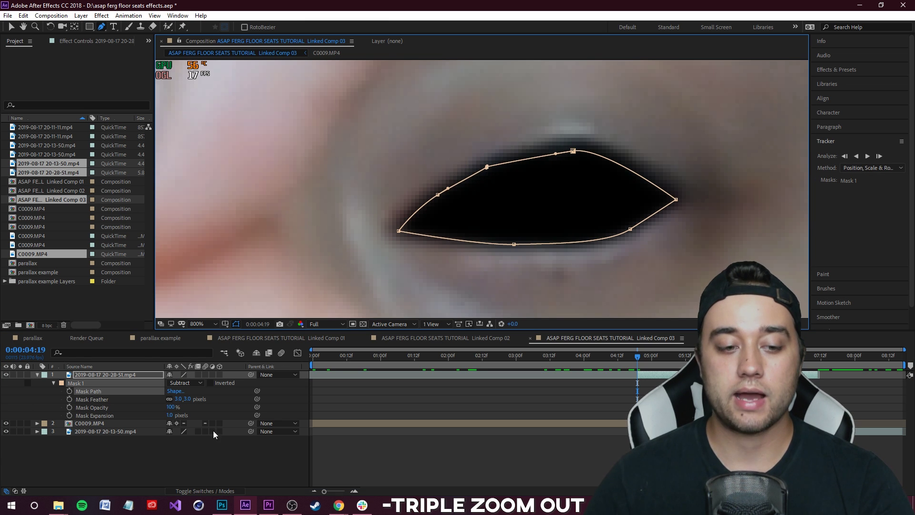
click(214, 434)
scroll(462, 177, down, 1)
drag(488, 218, 437, 202)
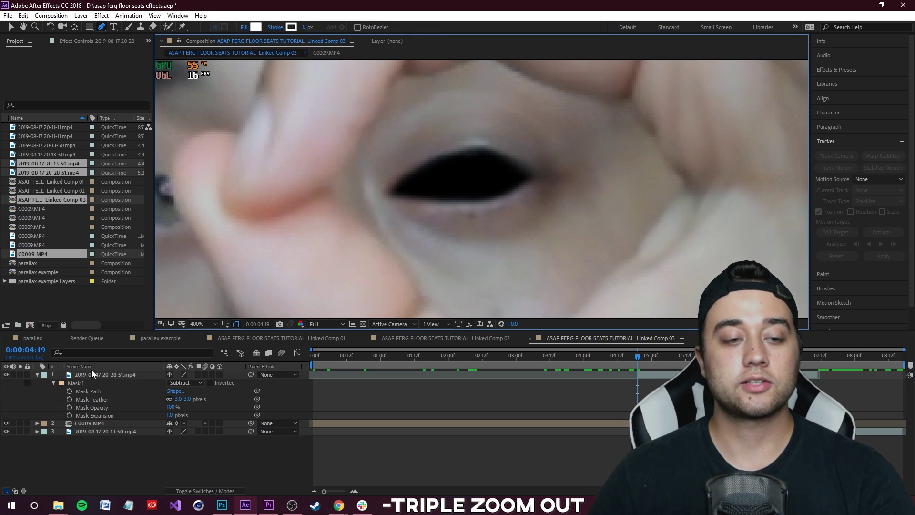
Track the eye mask forward from 0:00:04:19 using position, scale and rotation
right_click(81, 382)
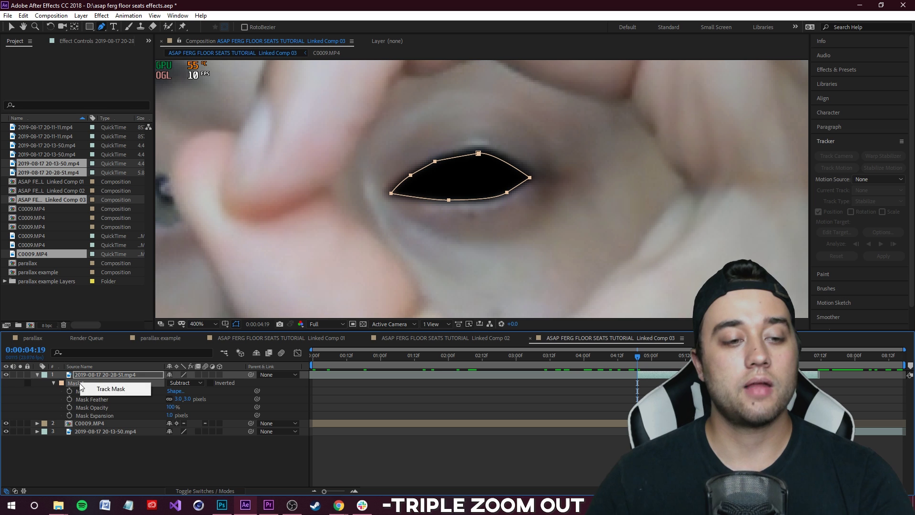
click(104, 391)
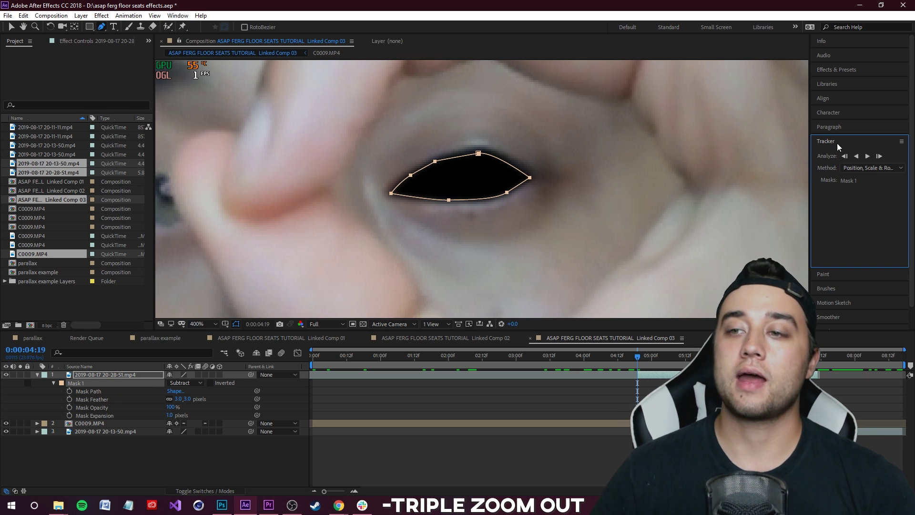
click(867, 156)
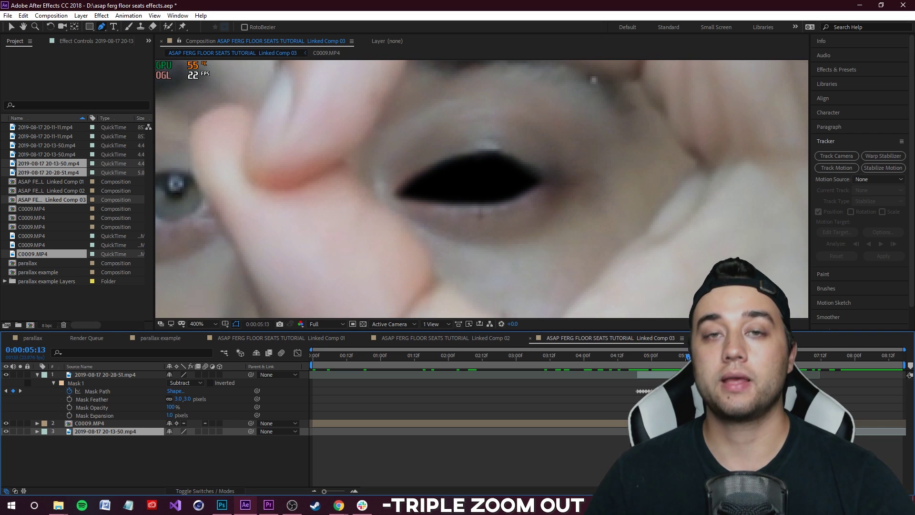
drag(429, 424, 656, 423)
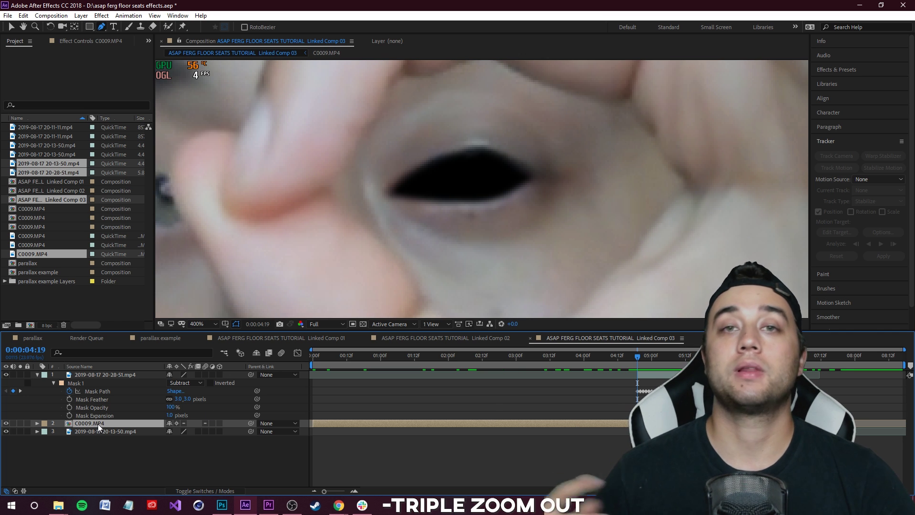
drag(634, 359, 576, 365)
scroll(567, 247, down, 2)
scroll(568, 251, down, 3)
click(594, 357)
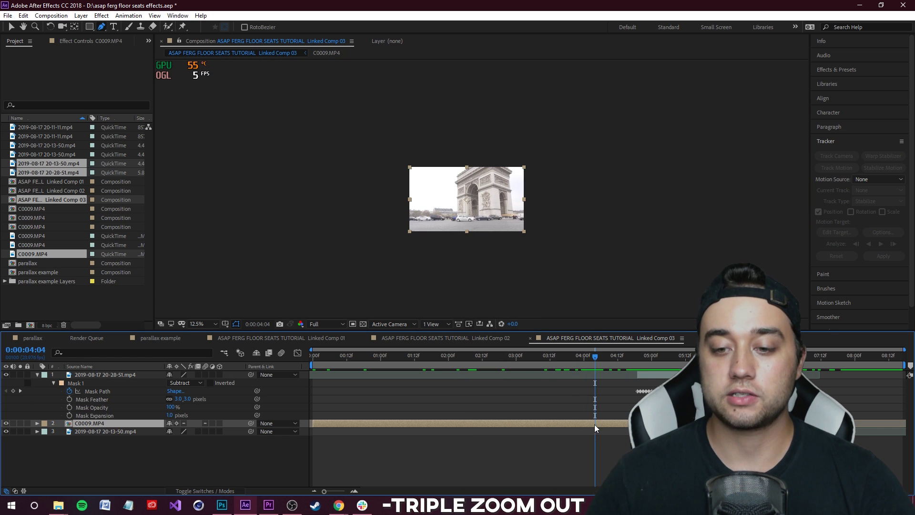
drag(657, 375, 614, 375)
scroll(485, 185, up, 3)
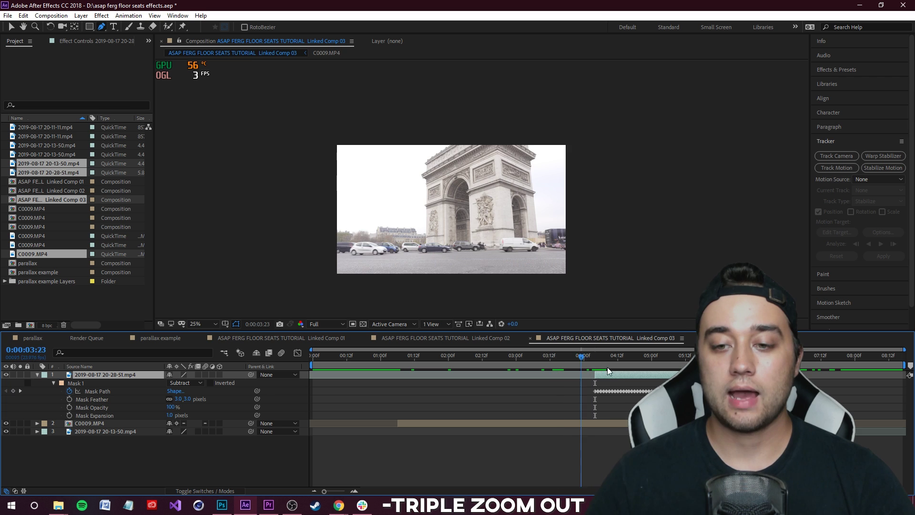
Toggle the masked eye layer's visibility repeatedly to compare the full arch footage with the part showing through the eye
scroll(485, 187, up, 4)
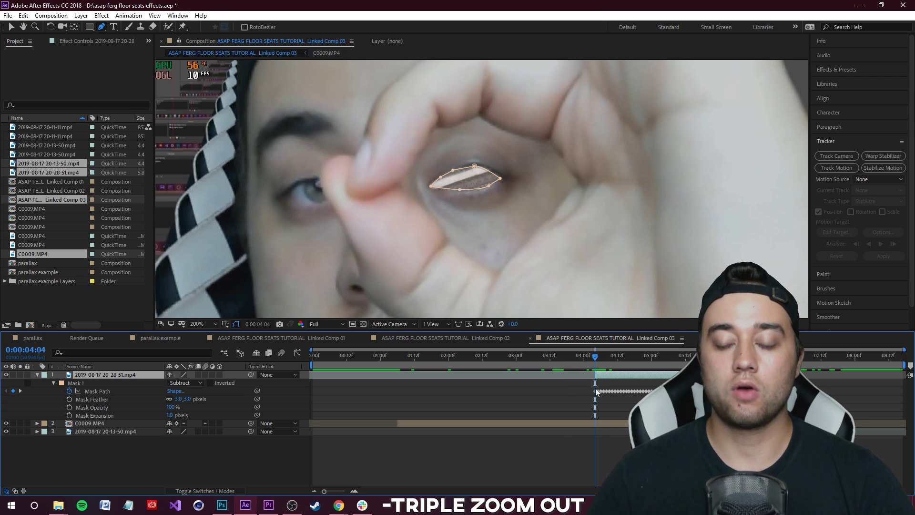
click(6, 376)
click(5, 375)
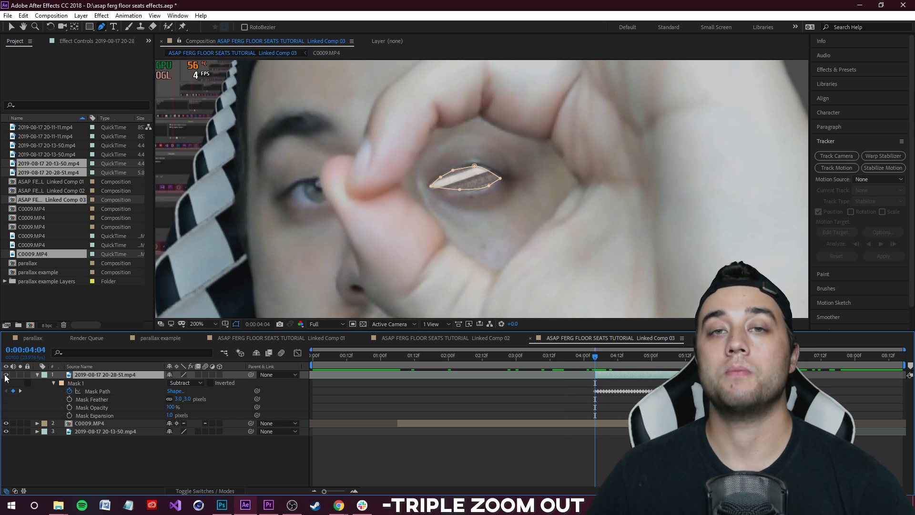
click(6, 375)
click(6, 375)
click(6, 375)
click(6, 375)
click(6, 376)
click(5, 375)
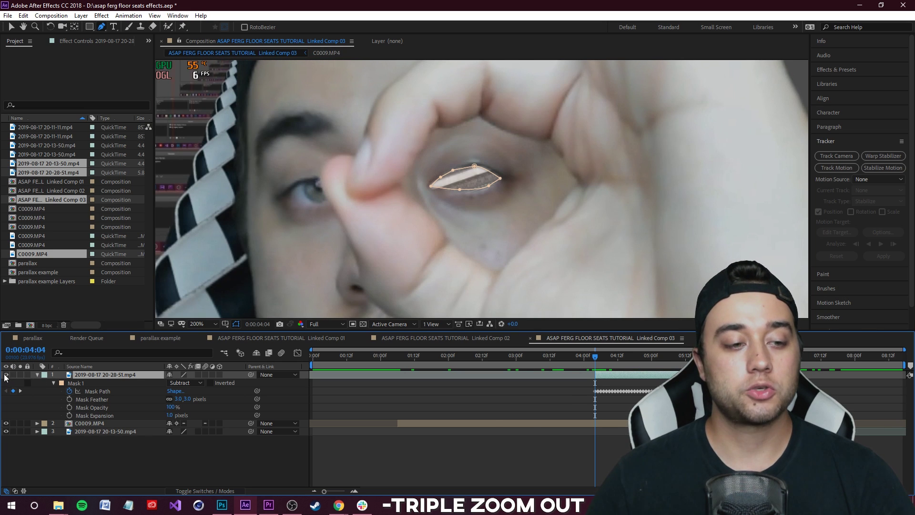
click(6, 376)
click(6, 375)
Scale the masked eye layer up to 5493% at 0:00:04:04 and reposition it so the eye opening surrounds the arch footage
scroll(473, 250, down, 3)
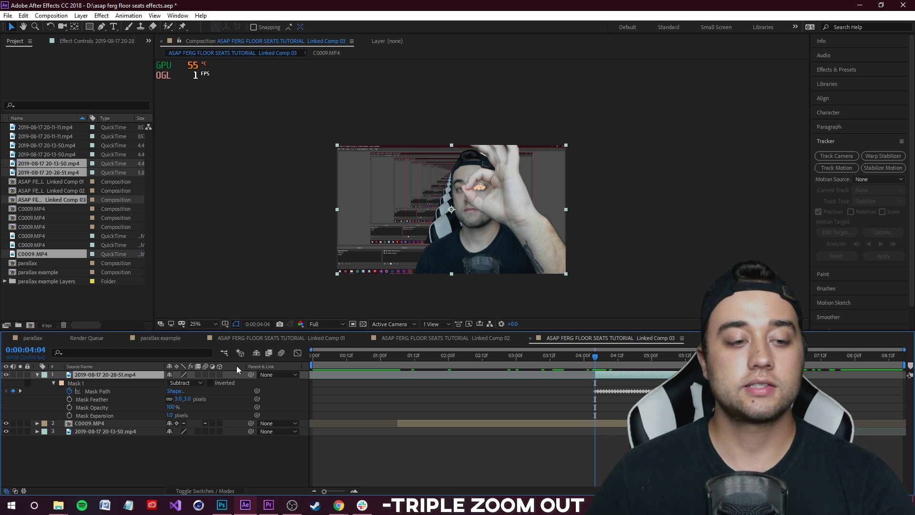
key(s)
drag(193, 383, 345, 369)
drag(511, 153, 415, 223)
drag(196, 382, 570, 302)
drag(495, 114, 323, 238)
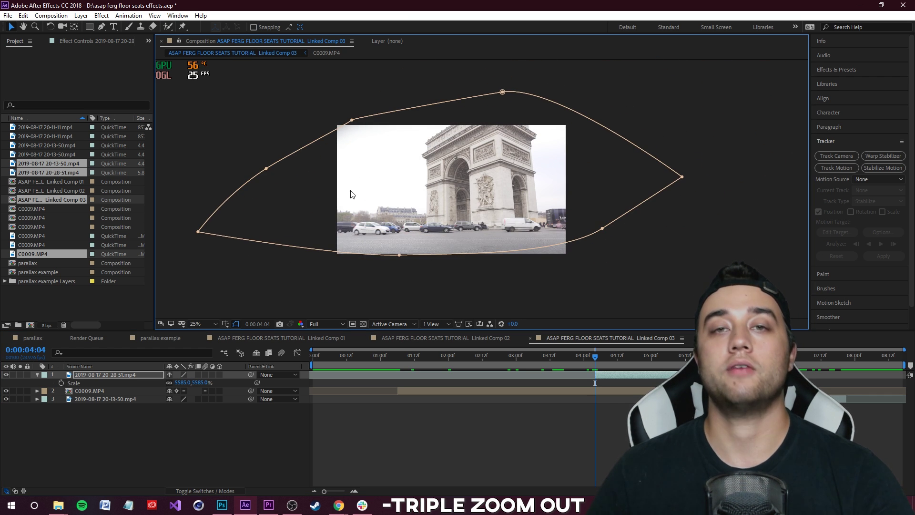
drag(197, 382, 188, 383)
mouse_move(347, 193)
mouse_down()
mouse_move(233, 271)
mouse_move(332, 202)
mouse_move(414, 194)
mouse_move(361, 200)
mouse_up()
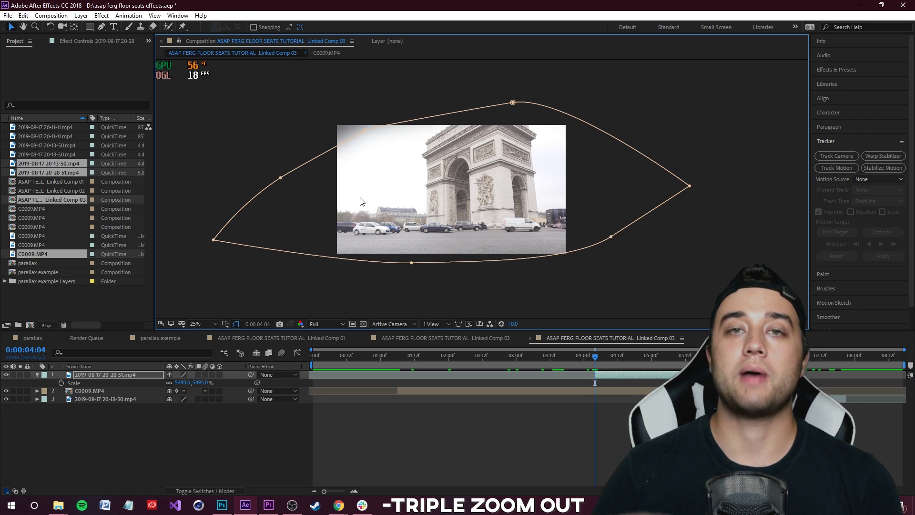
Fine-tune the scaled-up eye layer's position around the arch and keyframe all its transform properties at 0:00:04:04
drag(600, 359, 594, 376)
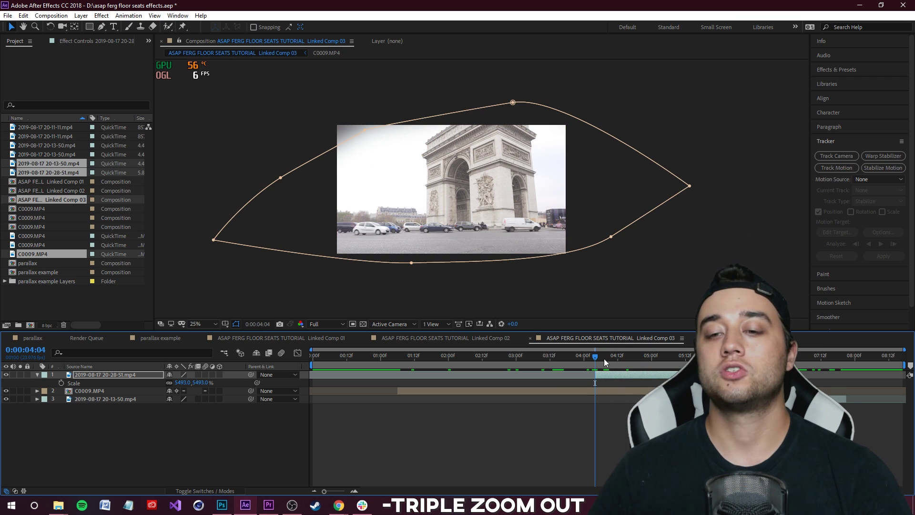
drag(497, 218, 482, 209)
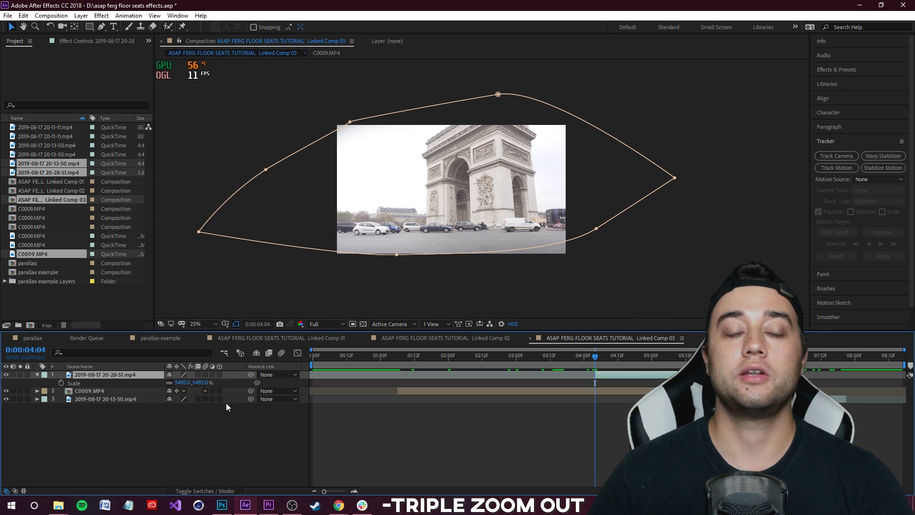
click(37, 375)
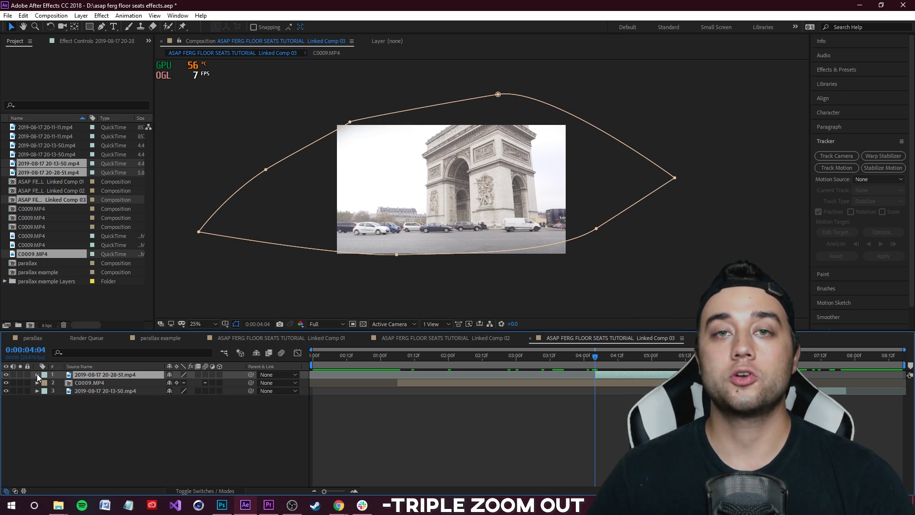
click(37, 375)
drag(61, 399, 56, 433)
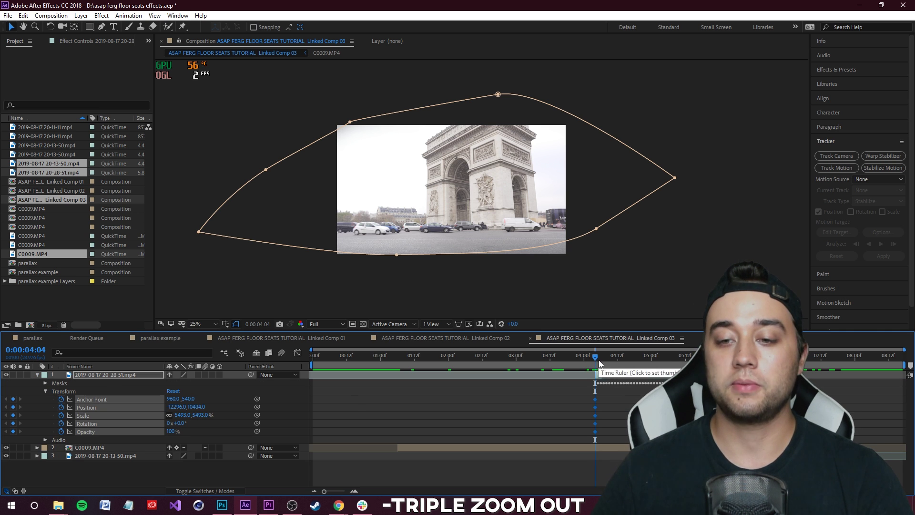
Reset the eye layer's transform at 0:00:05:05 so it zooms out from the eye, and preview the motion
drag(595, 357, 666, 370)
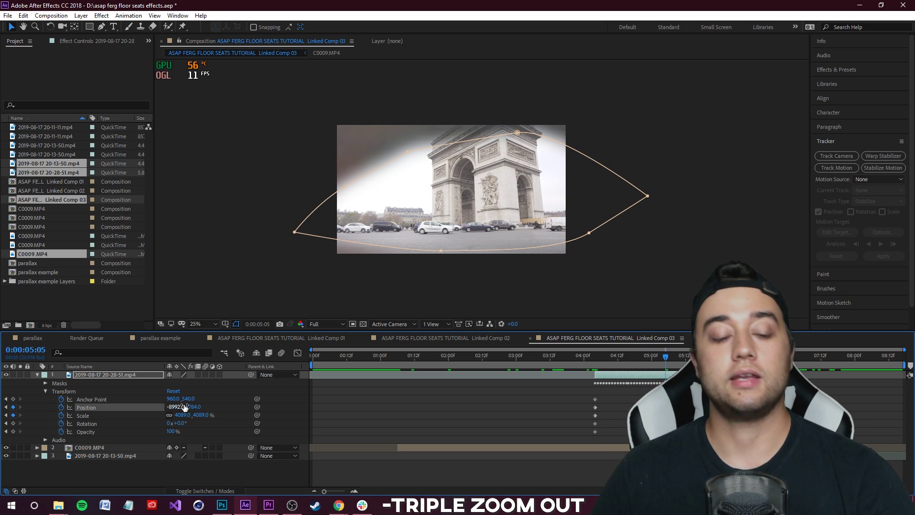
click(175, 392)
drag(664, 361, 586, 372)
key(space)
key(space)
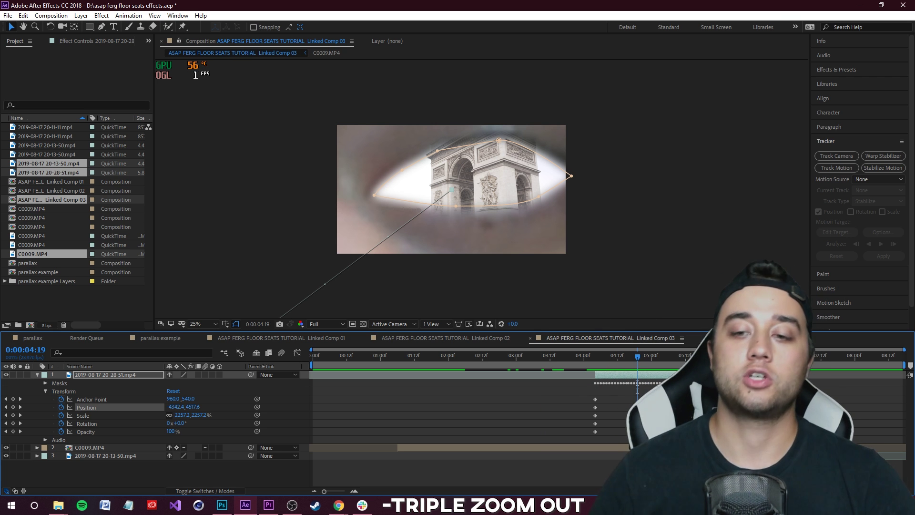
key(space)
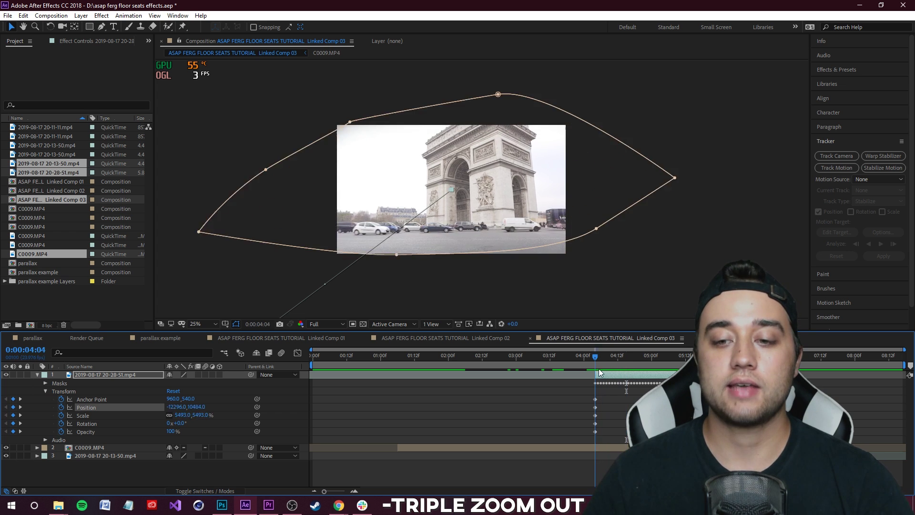
click(93, 448)
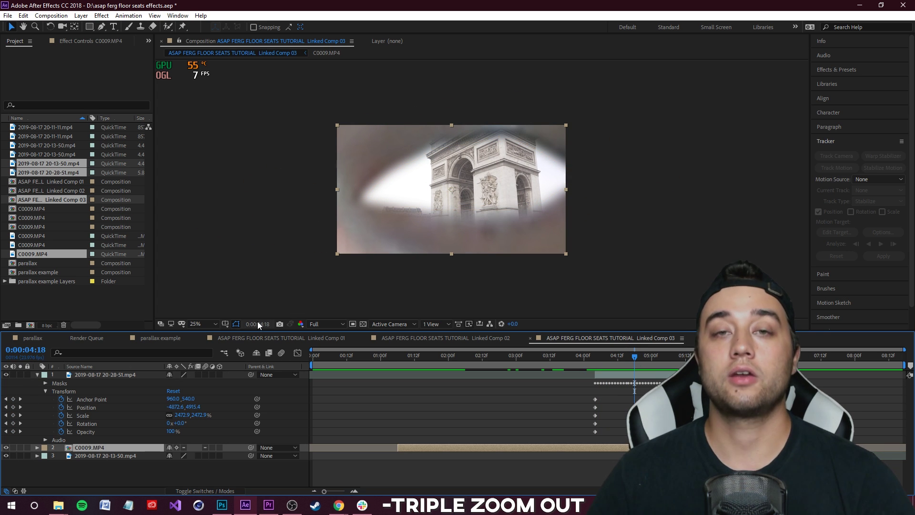
click(278, 447)
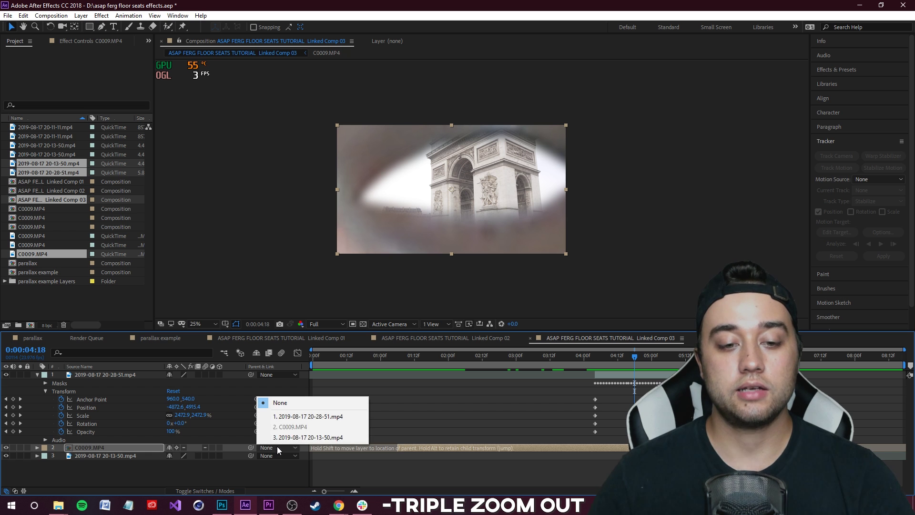
click(299, 417)
drag(659, 365, 597, 367)
key(space)
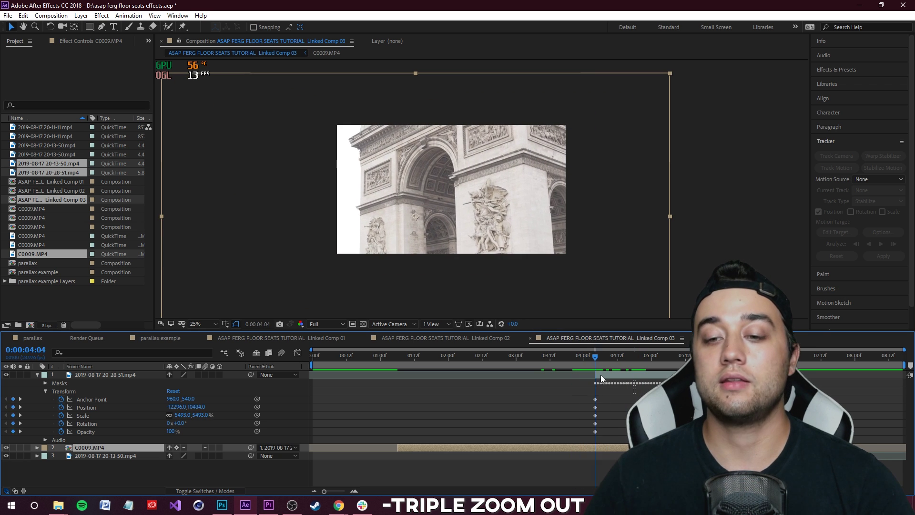
drag(663, 356, 606, 386)
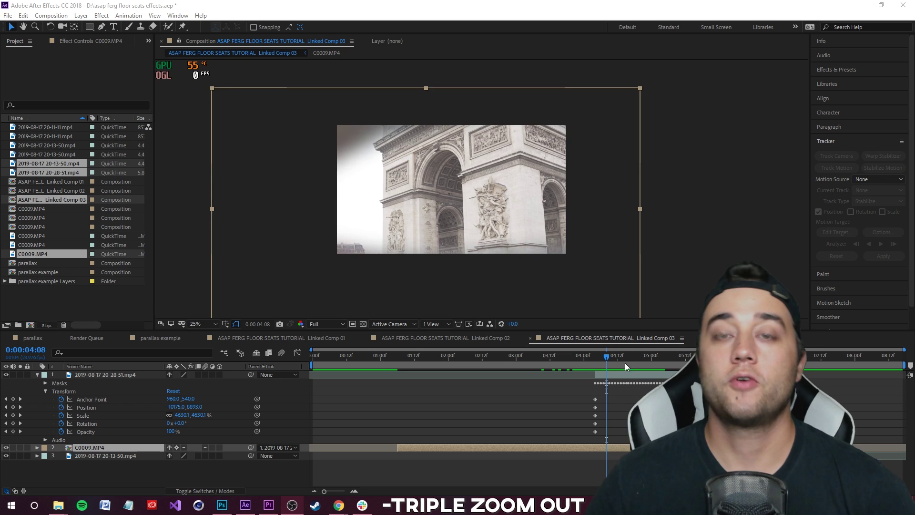
drag(607, 361, 642, 362)
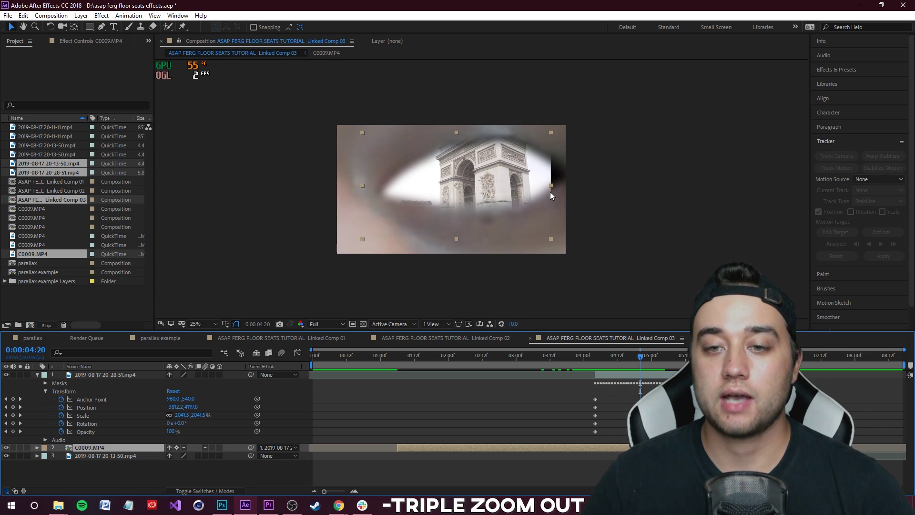
Try enlarging and repositioning the arch footage so it covers the whole eye opening
drag(552, 240, 561, 244)
mouse_move(671, 359)
mouse_down()
mouse_move(648, 356)
mouse_move(657, 359)
mouse_up()
drag(514, 149, 519, 145)
drag(657, 366, 580, 372)
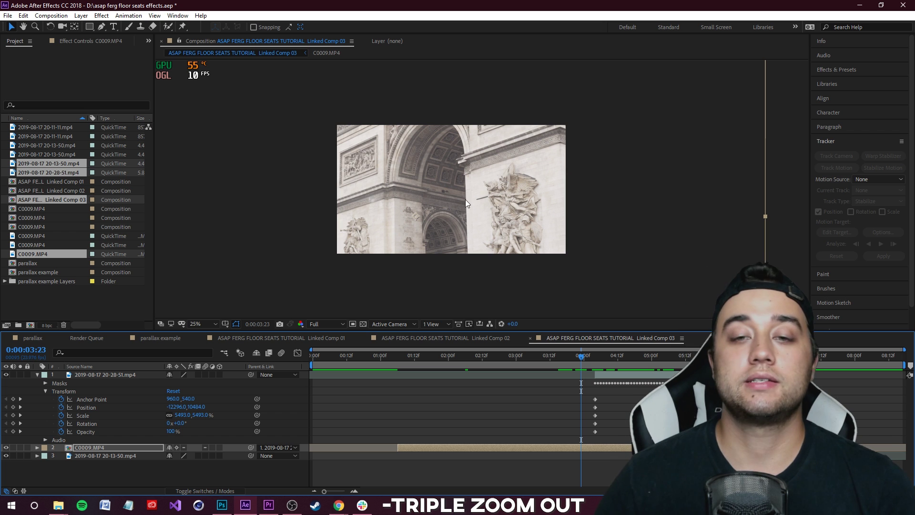
Shrink the C0009.MP4 layer to a scale of 2.3, 2.5% and reposition it to about 1199.5, 358.1, framing the arch in the composition
drag(585, 358, 556, 377)
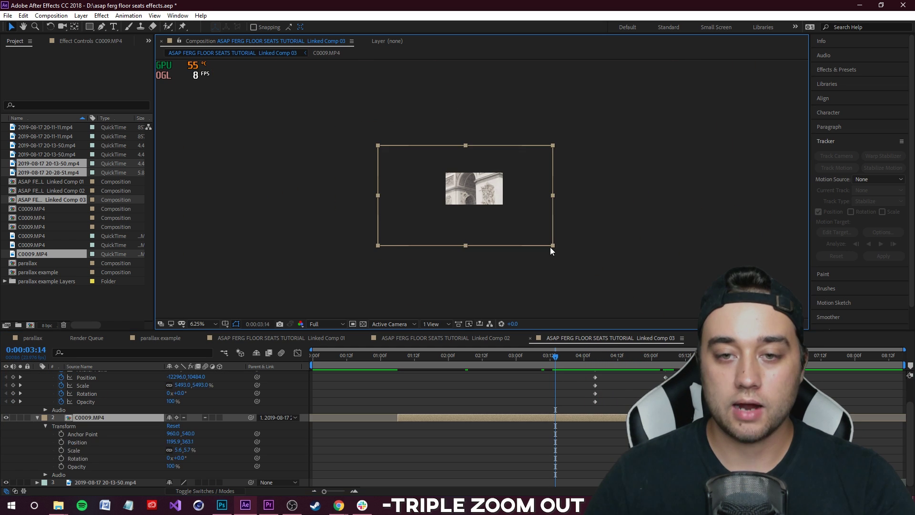
drag(550, 247, 514, 224)
drag(502, 213, 502, 210)
scroll(496, 206, up, 1)
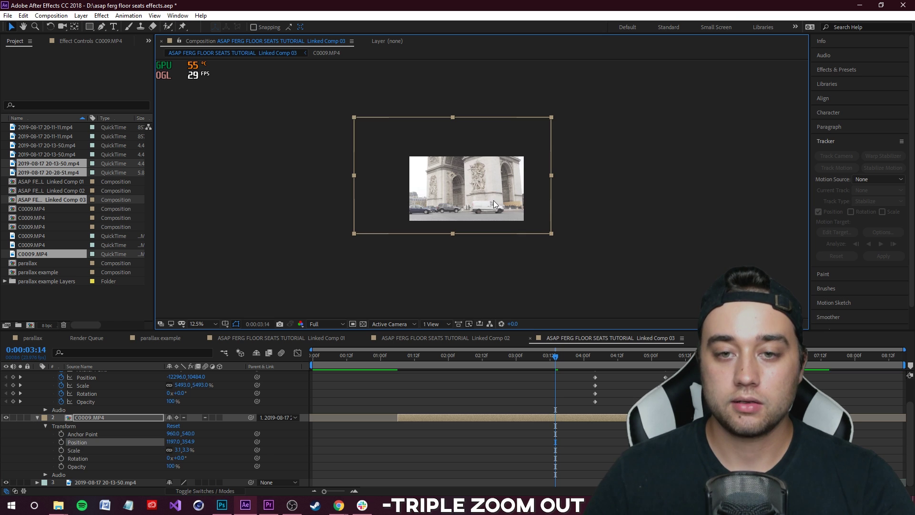
drag(547, 115, 537, 124)
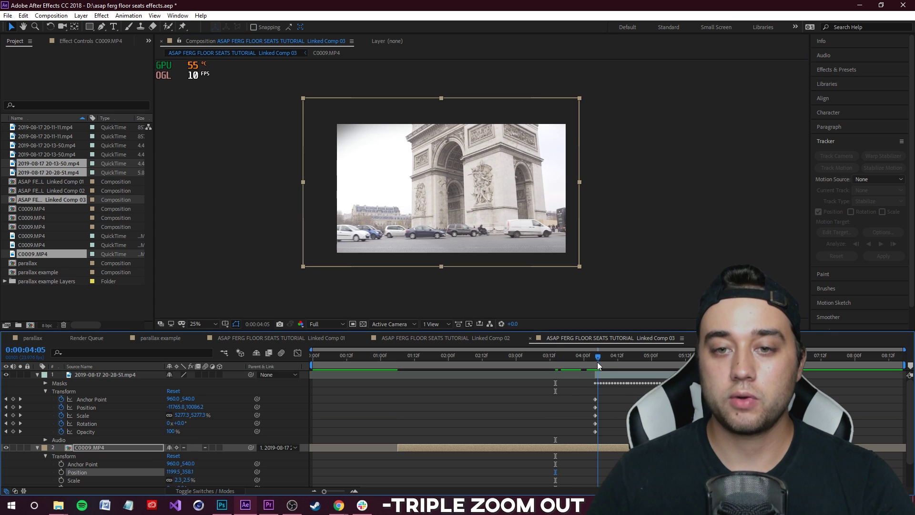
drag(596, 362, 605, 361)
key(space)
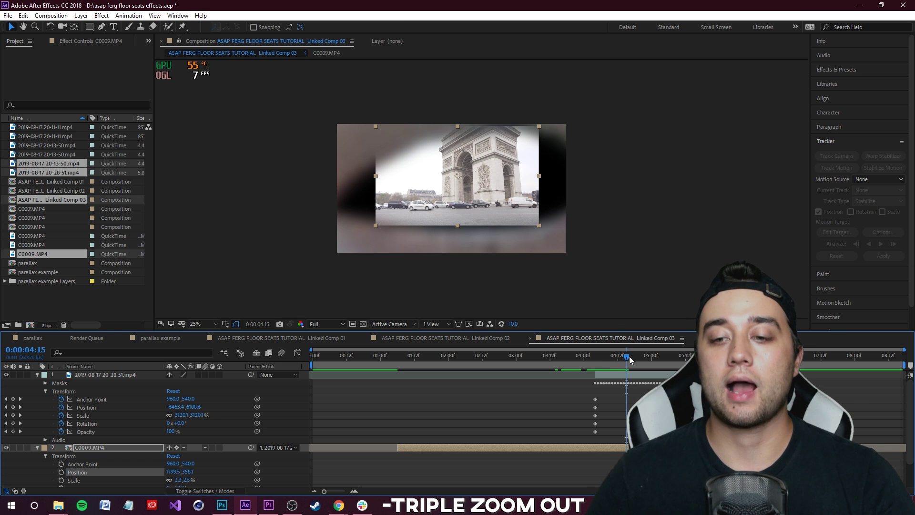
drag(628, 358, 604, 362)
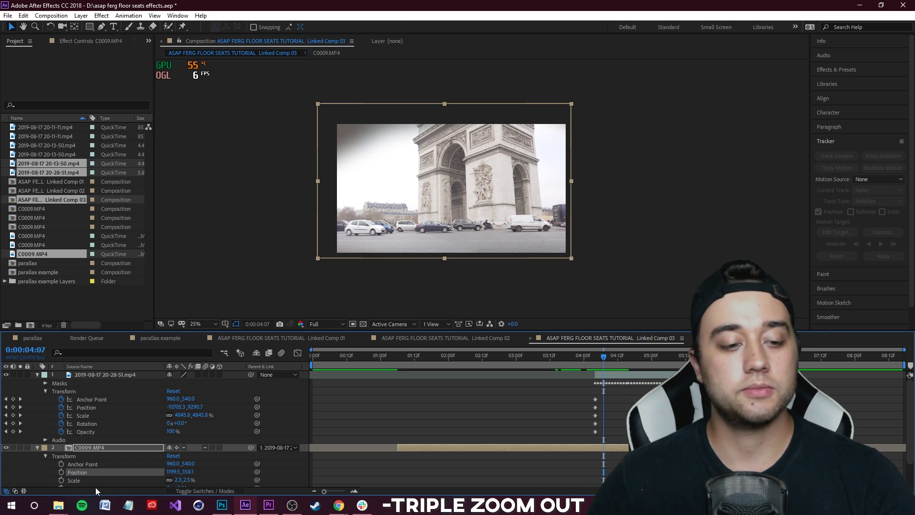
Rename the C0009.MP4 layer as "broll in eye"
scroll(72, 446, down, 2)
click(36, 417)
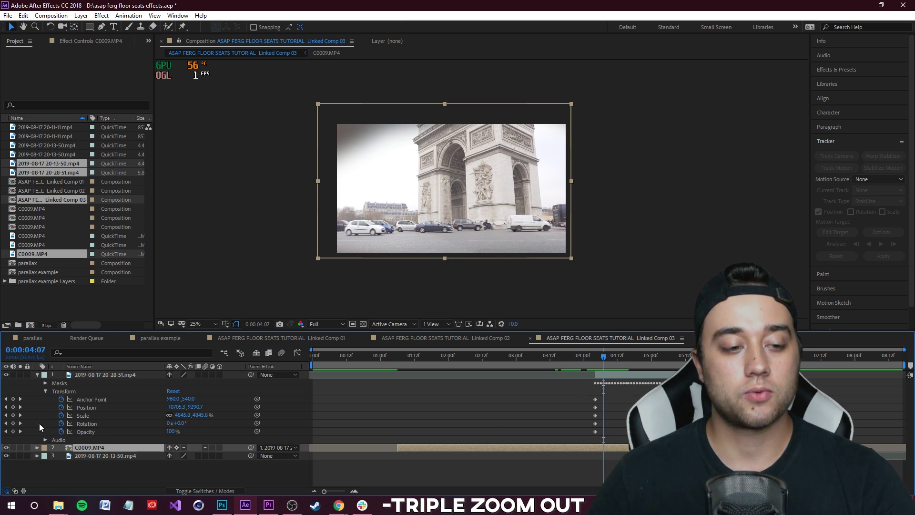
click(37, 448)
right_click(98, 426)
click(127, 422)
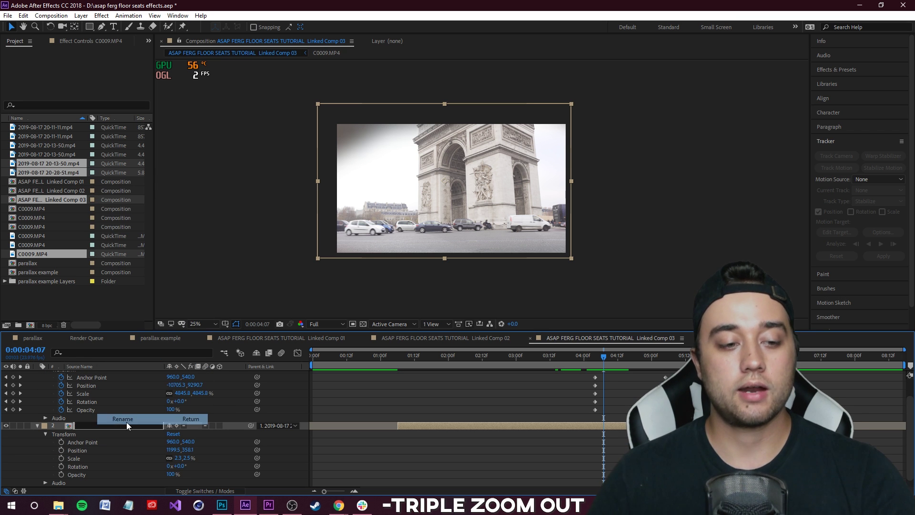
text(bri)
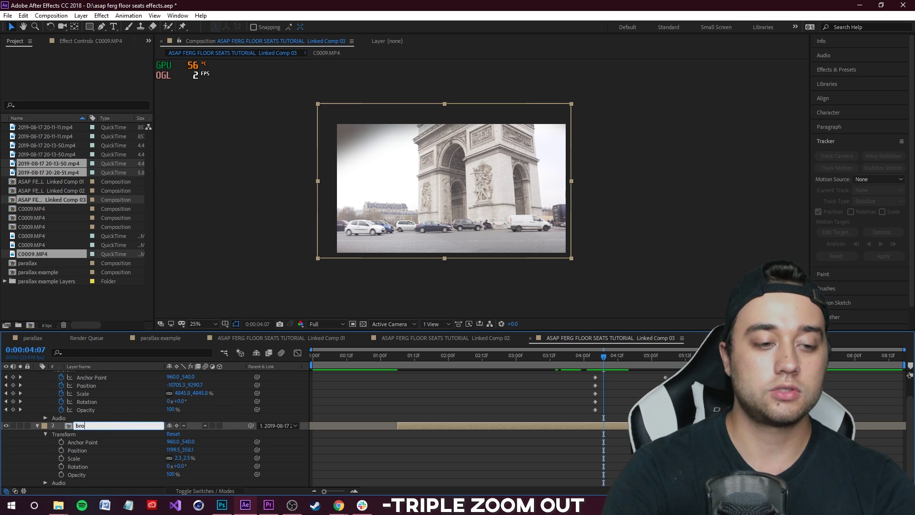
text(ll in eye)
key(Return)
Keyframe anchor point, position, scale, rotation and opacity of the "broll in eye" layer at 0:00:04:07
scroll(482, 189, up, 2)
drag(61, 442, 62, 467)
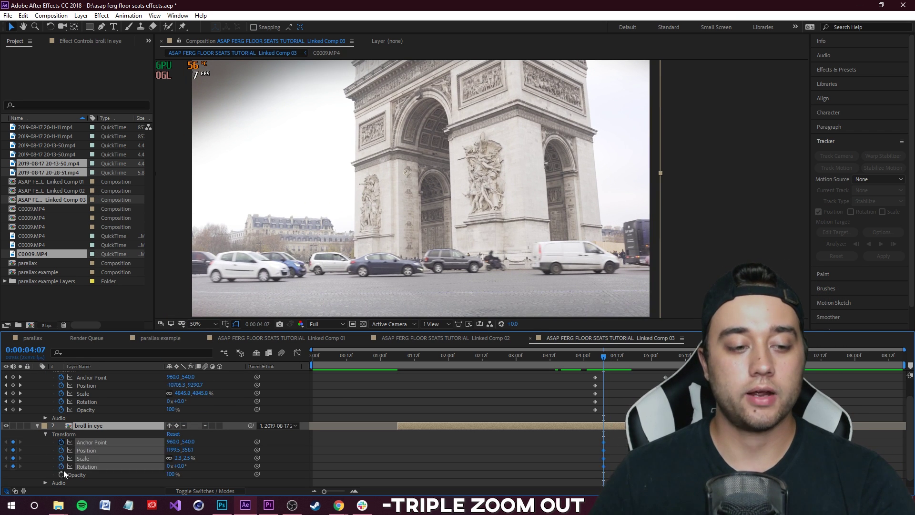
key(comma)
key(comma)
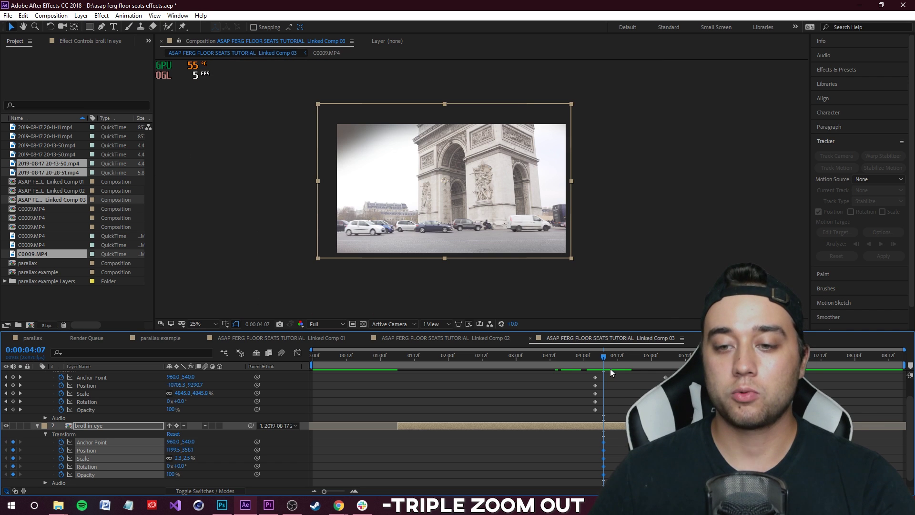
Keyframe the "broll in eye" layer's scale and position along the zoom out so the arch footage keeps filling the eye opening
drag(604, 356, 632, 356)
drag(532, 218, 548, 238)
key(space)
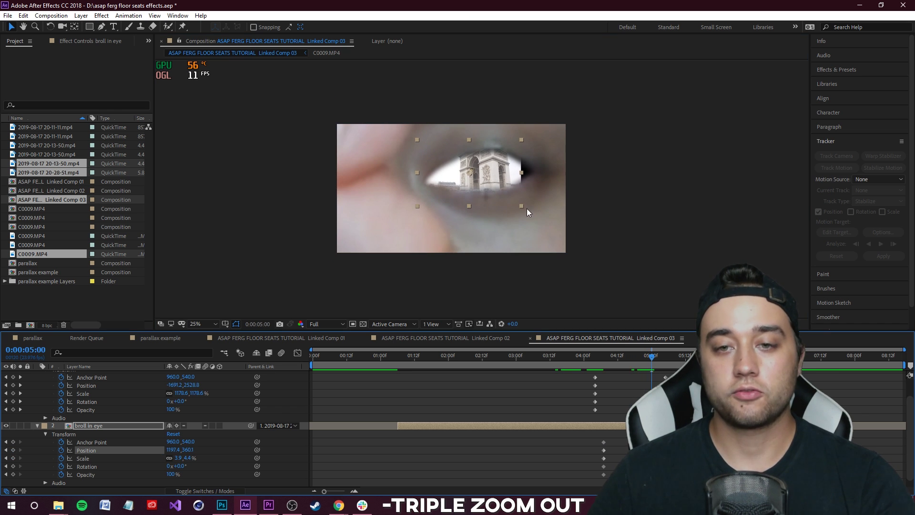
drag(628, 357, 646, 358)
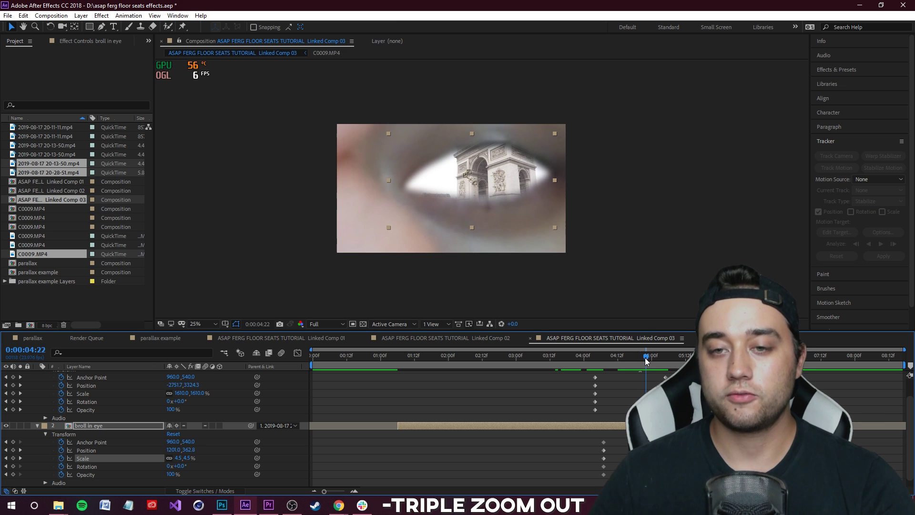
key(Page_Up)
key(period)
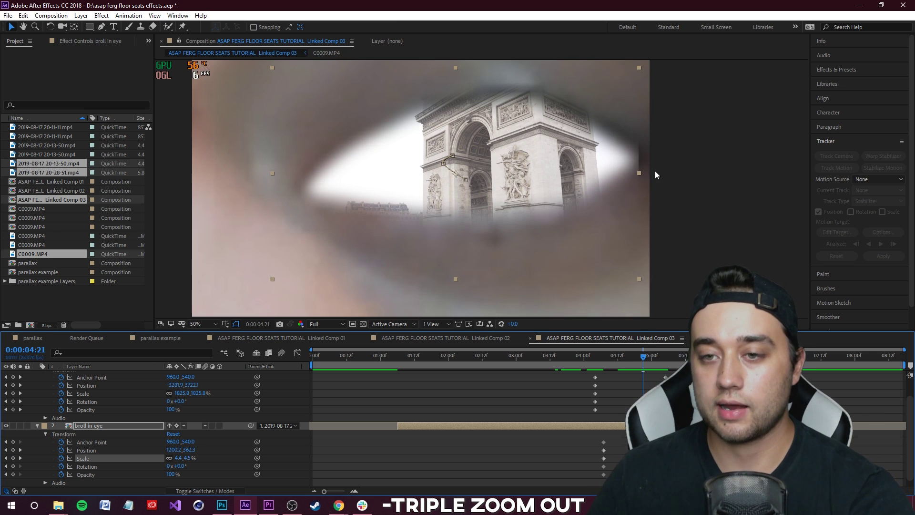
drag(595, 216, 605, 214)
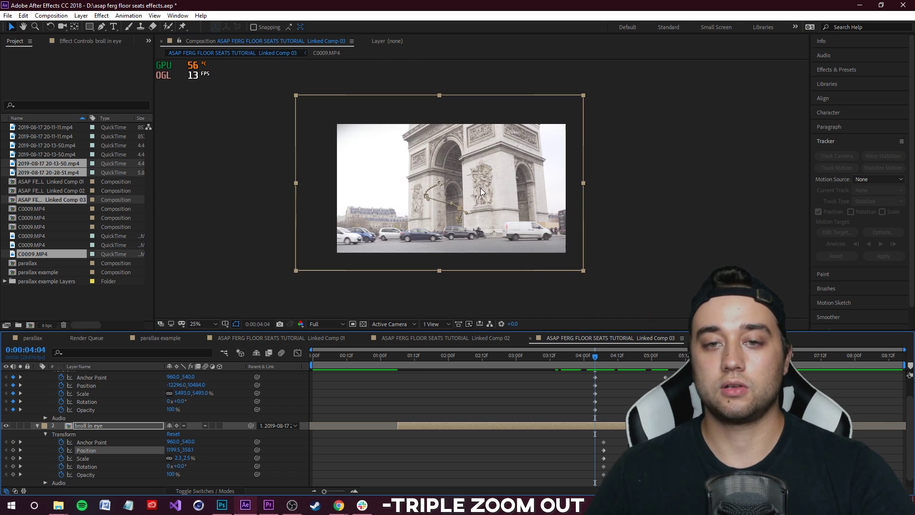
Play back the zoom out from several start points between 0:00:03:10 and 0:00:04:11 to check the arch inside the eye
key(space)
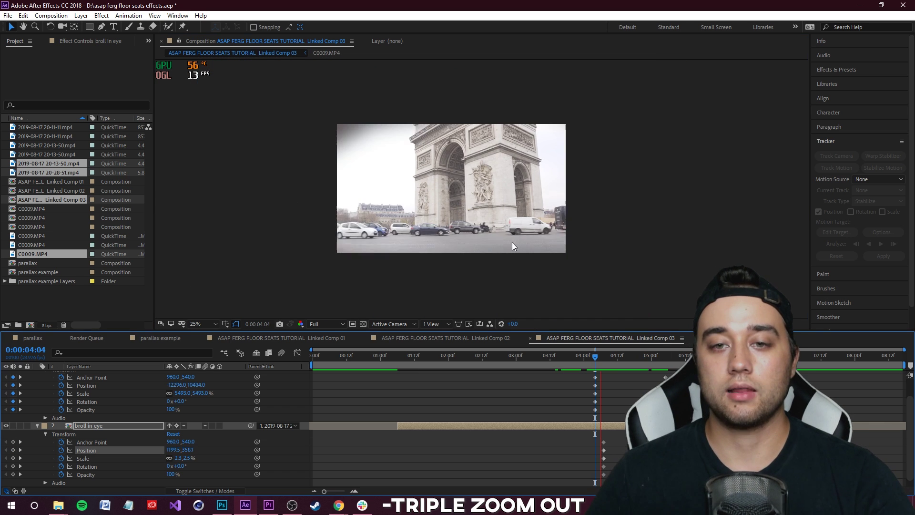
key(space)
drag(654, 357, 615, 369)
key(space)
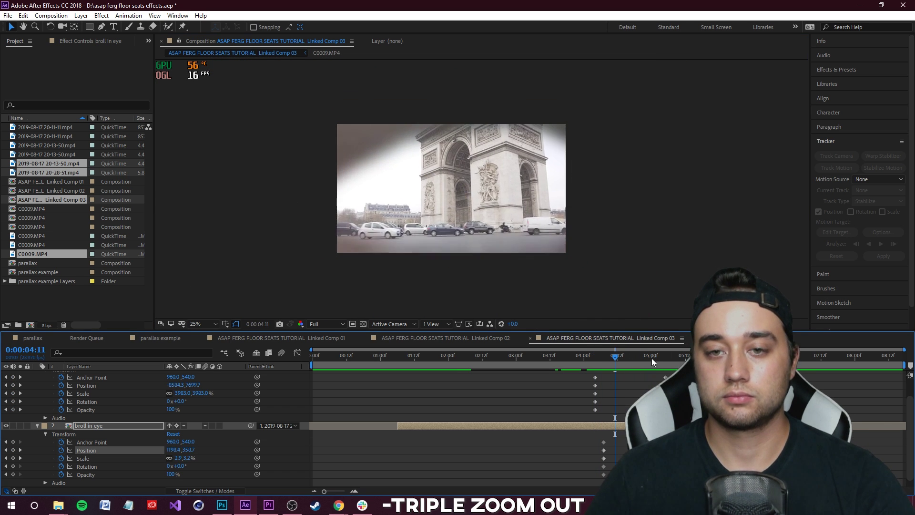
click(544, 379)
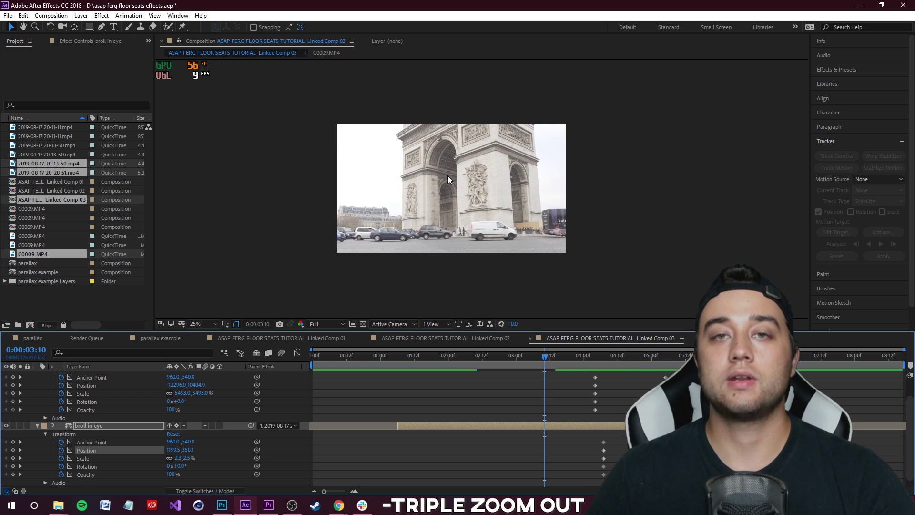
key(space)
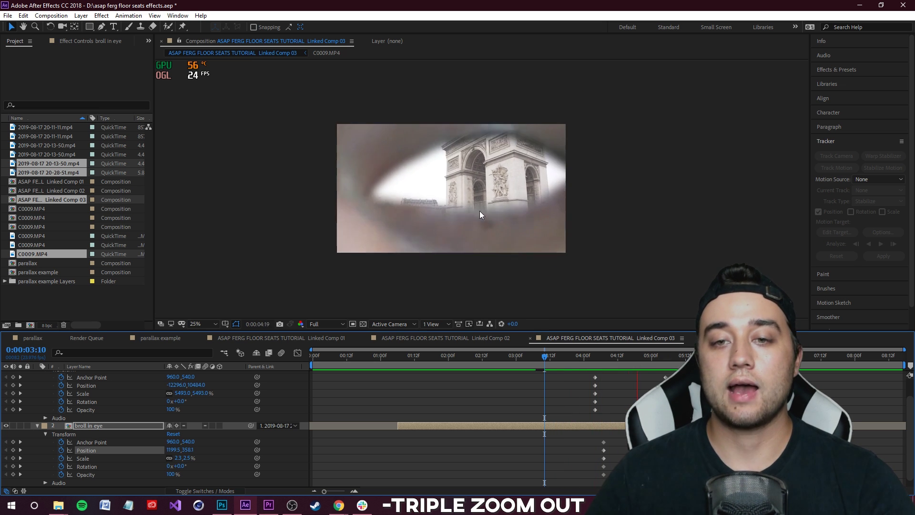
drag(657, 356, 589, 371)
key(space)
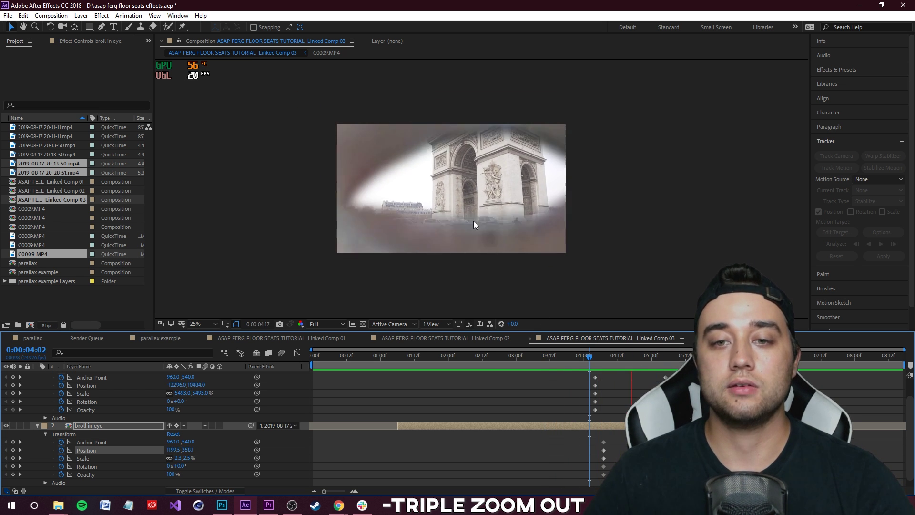
Inspect the arch footage inside the masked eye opening up close at 0:00:05:04
drag(671, 412, 664, 366)
scroll(488, 184, up, 1)
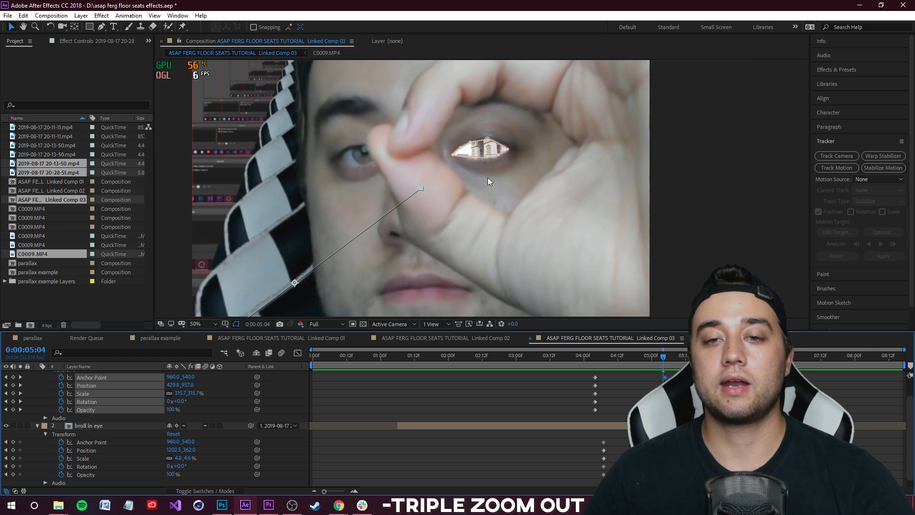
drag(515, 190, 472, 260)
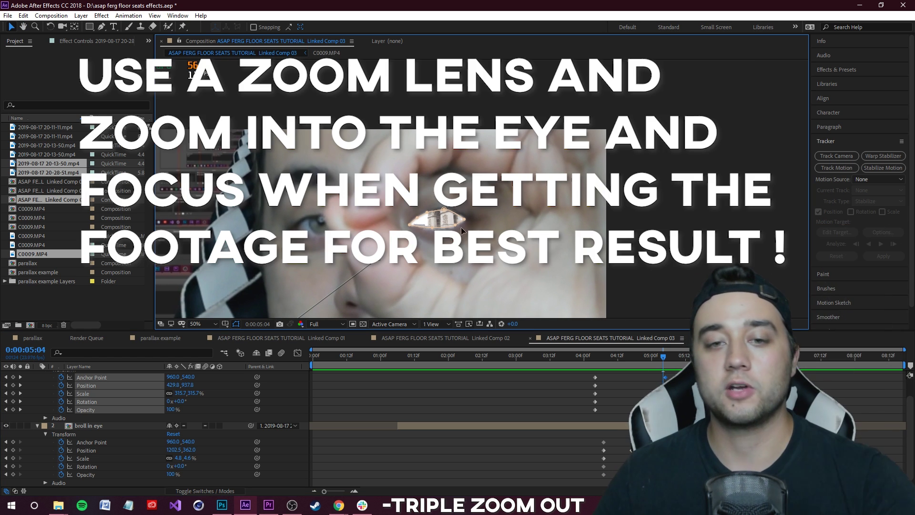
scroll(500, 247, up, 2)
scroll(460, 271, up, 1)
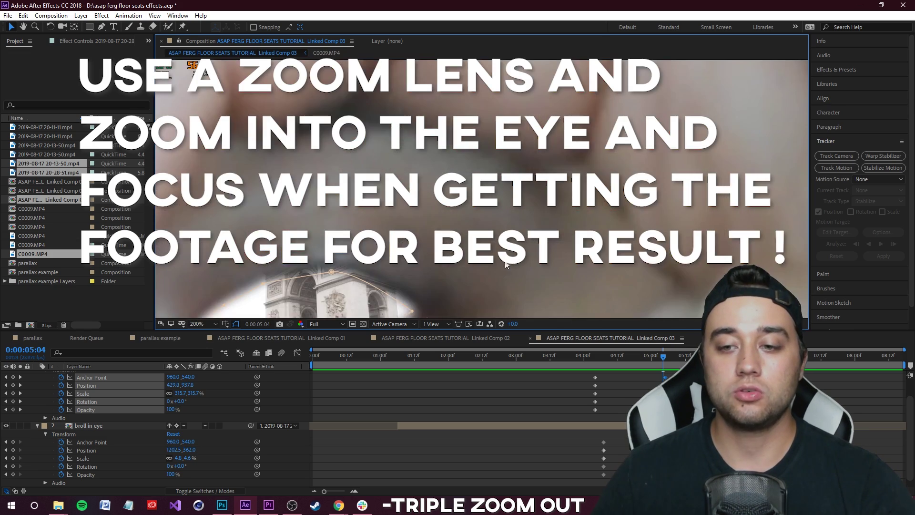
Review the arch inside the masked eye at several stages of the zoom out between 0:00:05:03 and 0:00:04:20
scroll(509, 265, down, 1)
drag(509, 265, 585, 198)
mouse_move(663, 357)
mouse_down()
mouse_move(640, 364)
mouse_move(659, 370)
mouse_up()
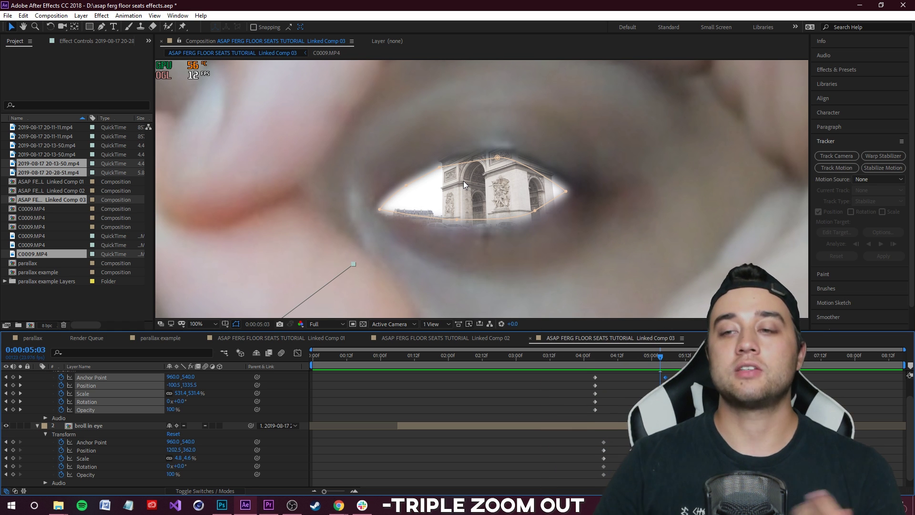
key(comma)
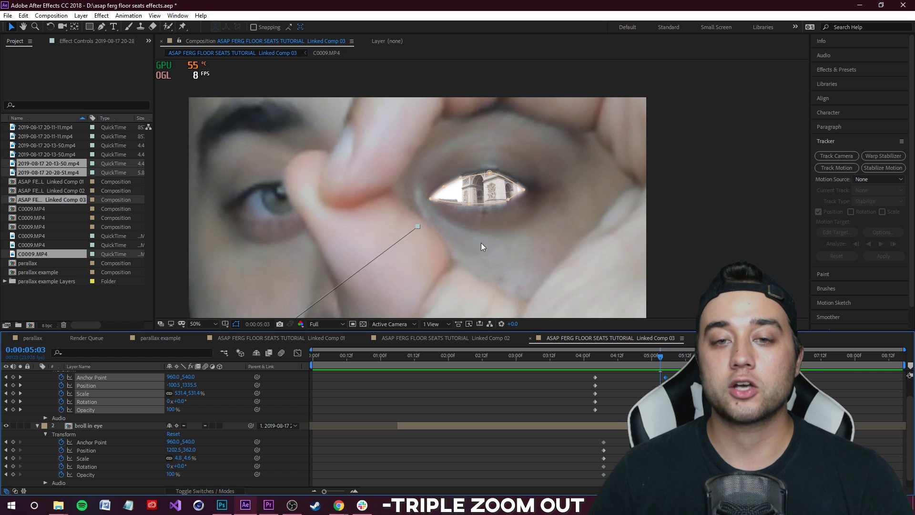
drag(660, 358, 641, 374)
scroll(309, 428, up, 1)
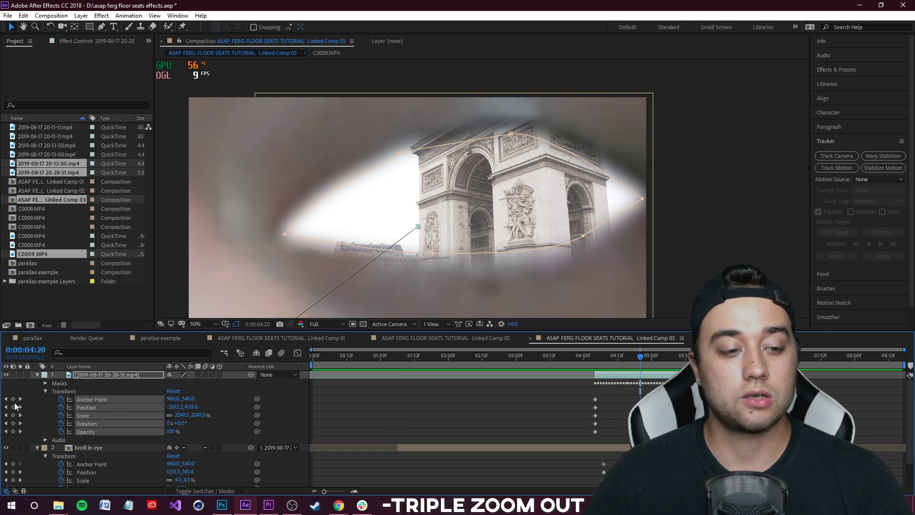
click(23, 447)
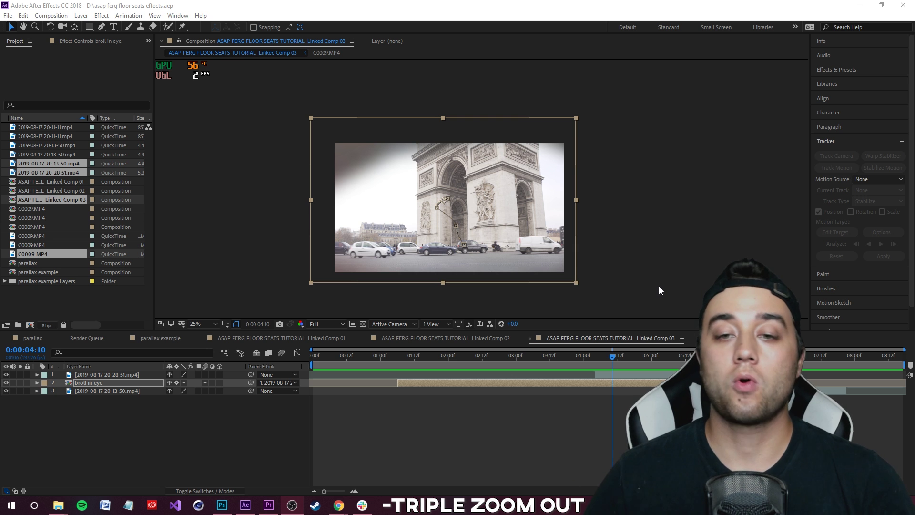
click(640, 357)
drag(642, 359, 724, 359)
click(700, 391)
scroll(464, 234, up, 1)
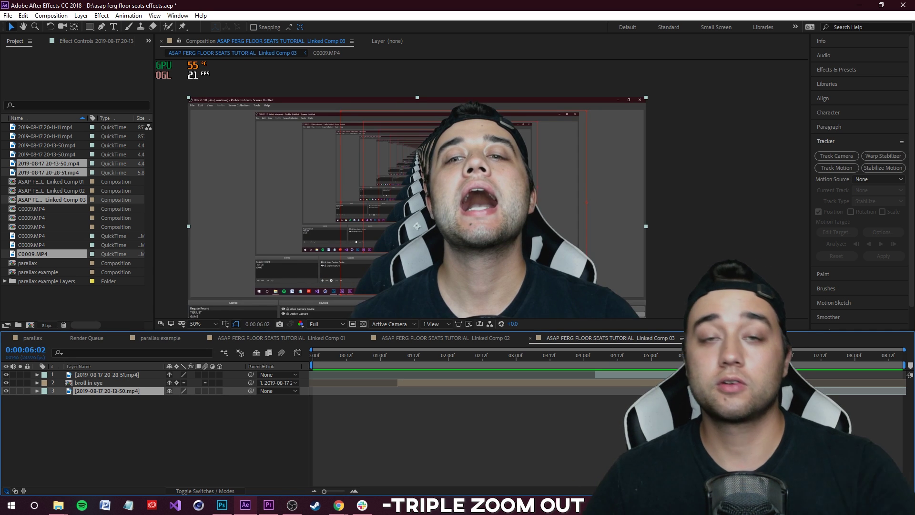
scroll(464, 235, up, 4)
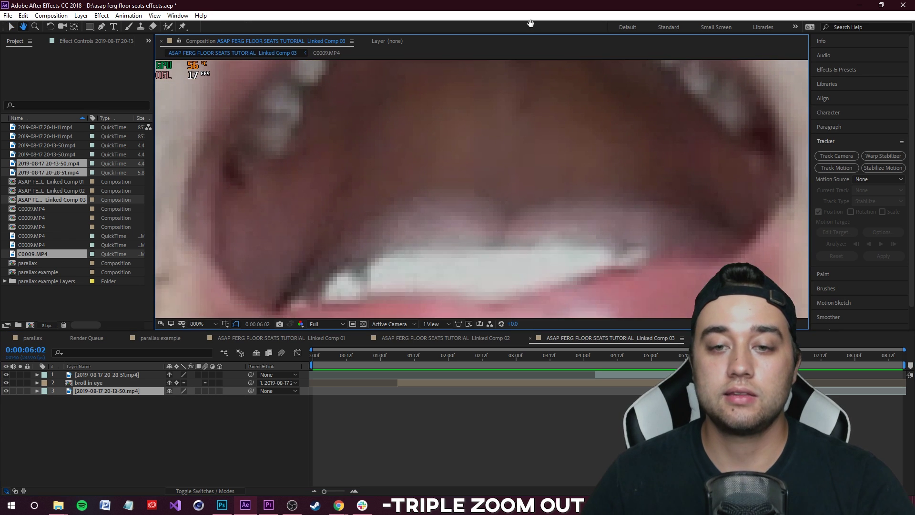
scroll(485, 207, up, 1)
mouse_move(486, 207)
mouse_down()
mouse_move(508, 189)
mouse_move(513, 221)
mouse_move(481, 193)
mouse_up()
scroll(507, 190, down, 1)
key(v)
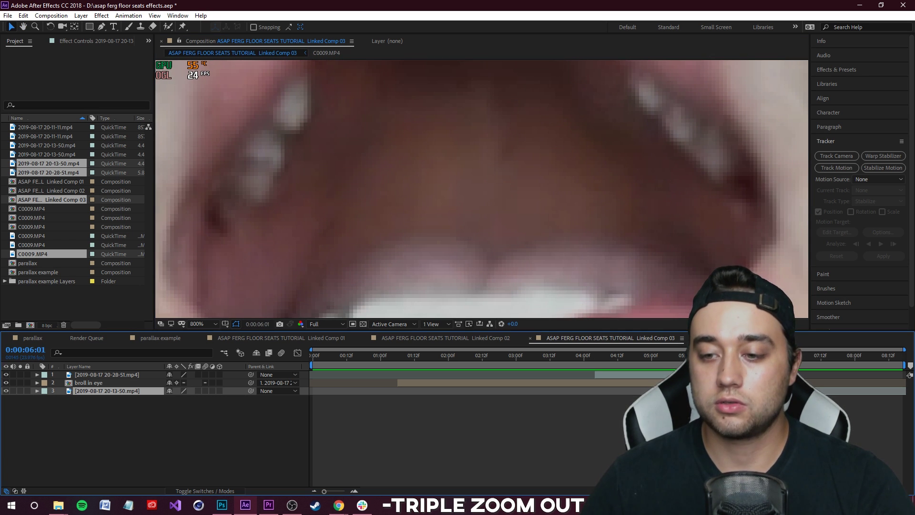
key(g)
click(266, 216)
click(337, 99)
click(368, 96)
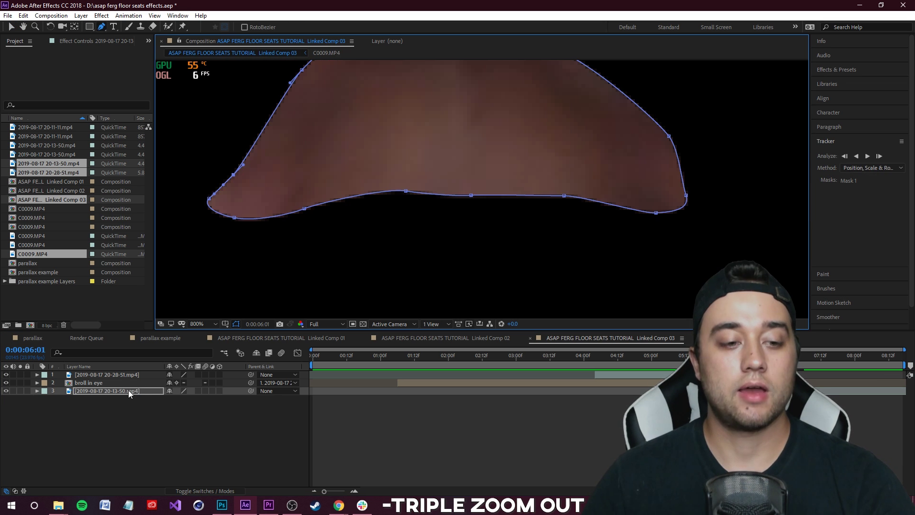
Set the mouth mask's mode to Subtract and its feather to 6 pixels
click(127, 390)
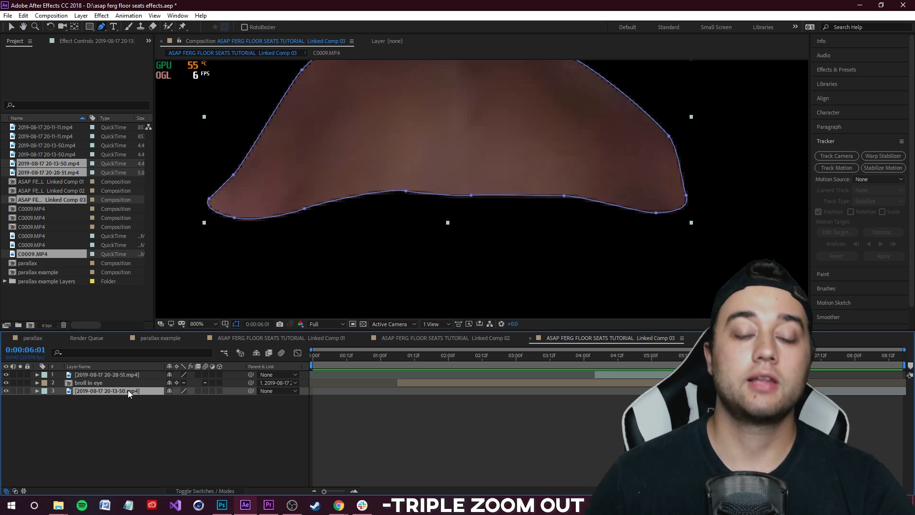
key(m)
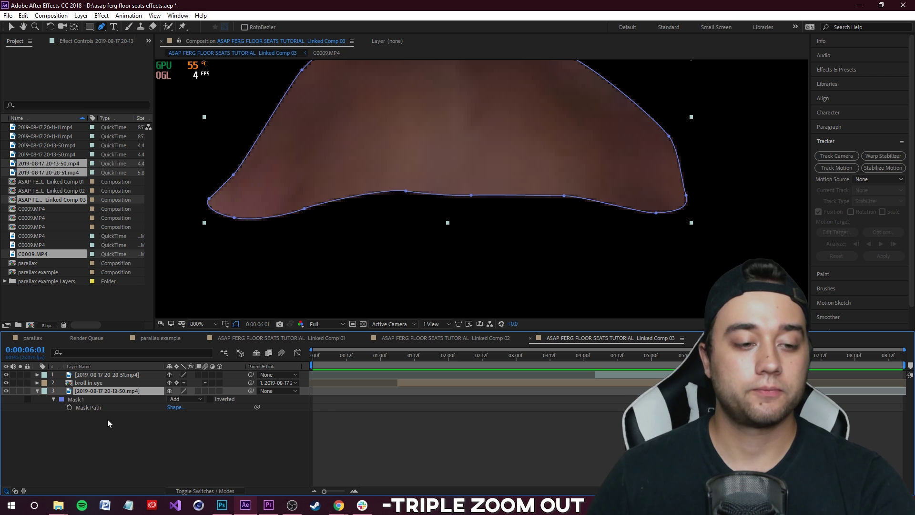
click(186, 399)
click(210, 431)
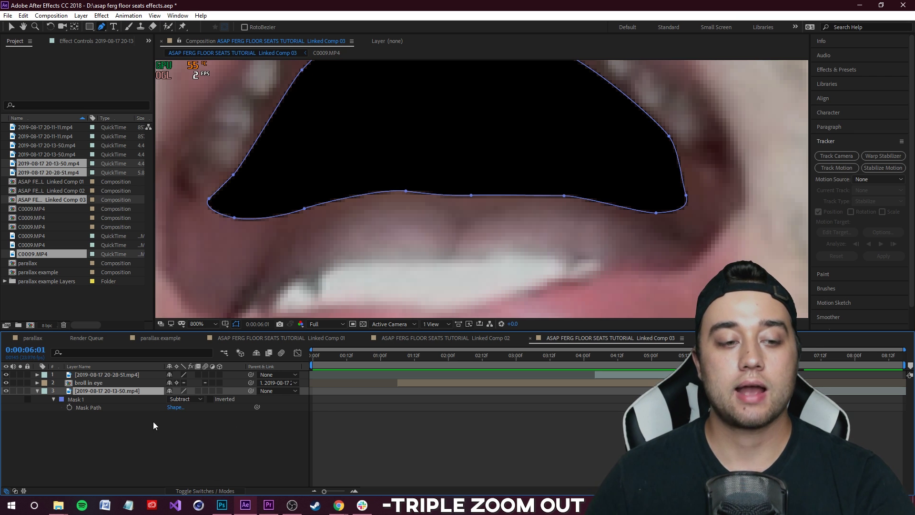
click(53, 399)
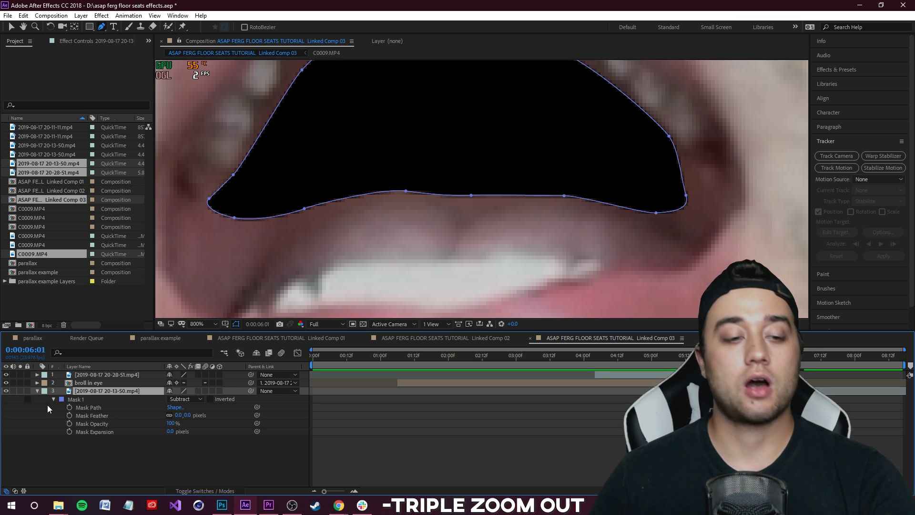
drag(188, 415, 192, 415)
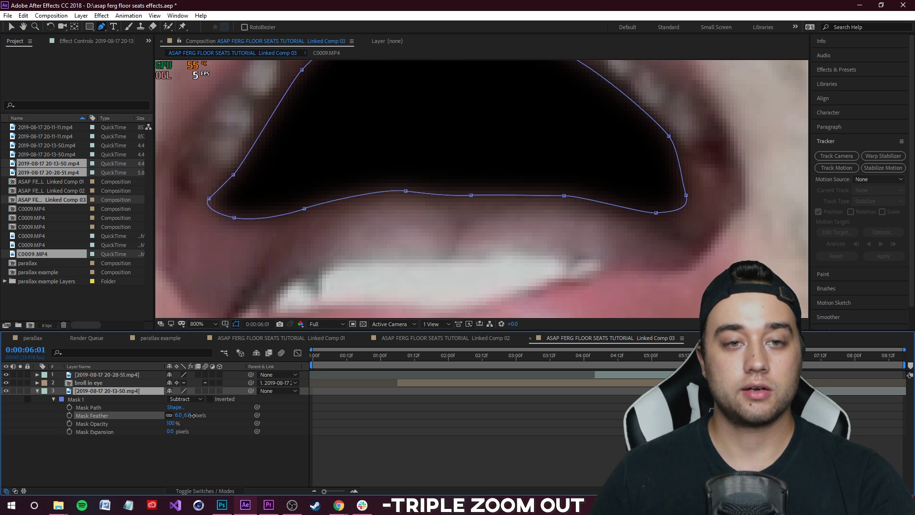
Move the mouth mask's points outward to fit the opening and set its feather to 12 pixels
click(214, 460)
scroll(362, 164, down, 2)
scroll(362, 167, up, 2)
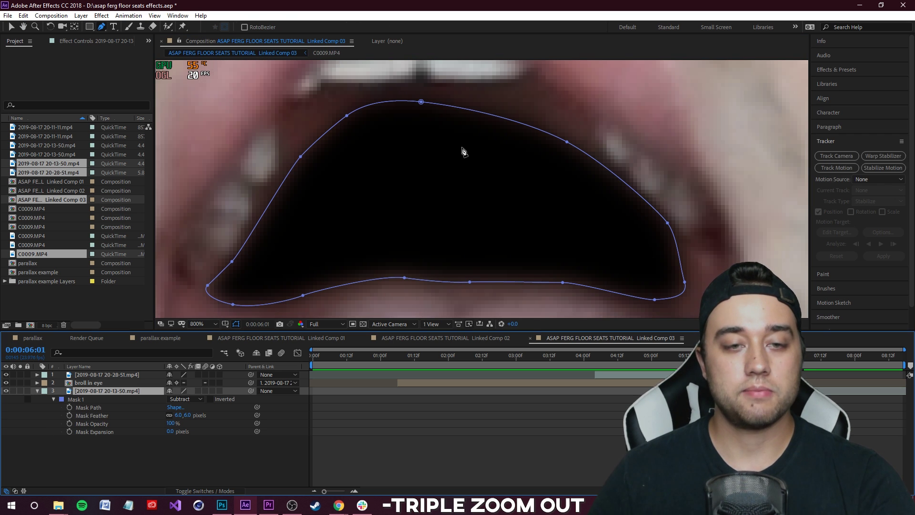
click(422, 101)
drag(430, 89, 431, 87)
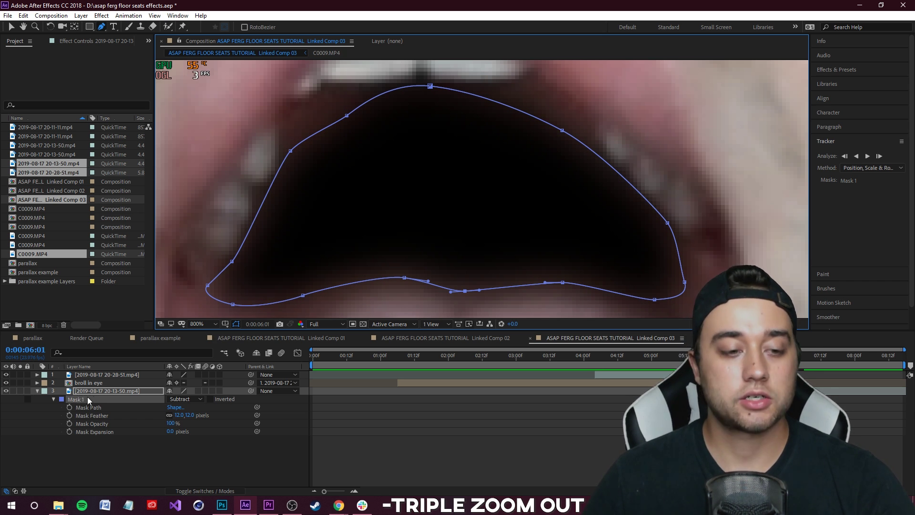
drag(94, 390, 95, 373)
mouse_move(715, 375)
mouse_down()
mouse_move(659, 374)
mouse_move(772, 374)
mouse_move(704, 374)
mouse_up()
key(Page_Up)
key(alt+Page_Down)
key(alt+Page_Down)
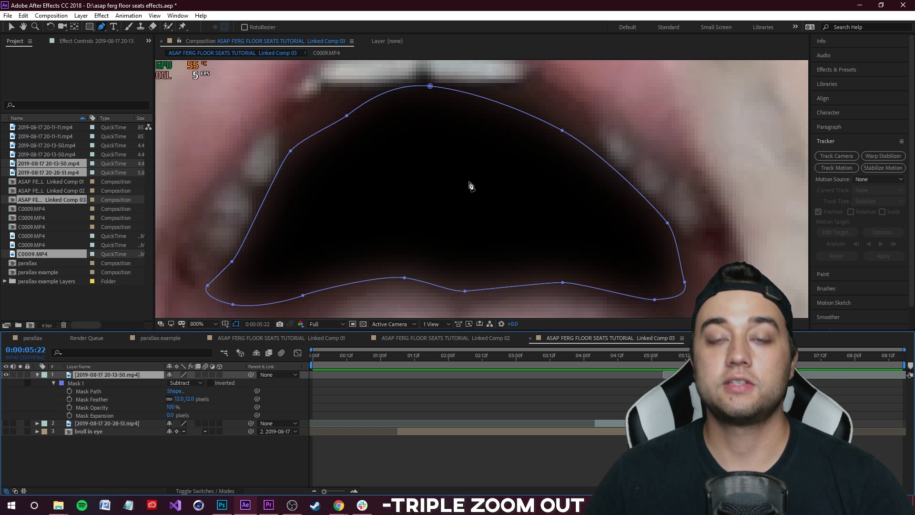
Open mask tracking for the mouth mask at 0:00:05:22
right_click(77, 385)
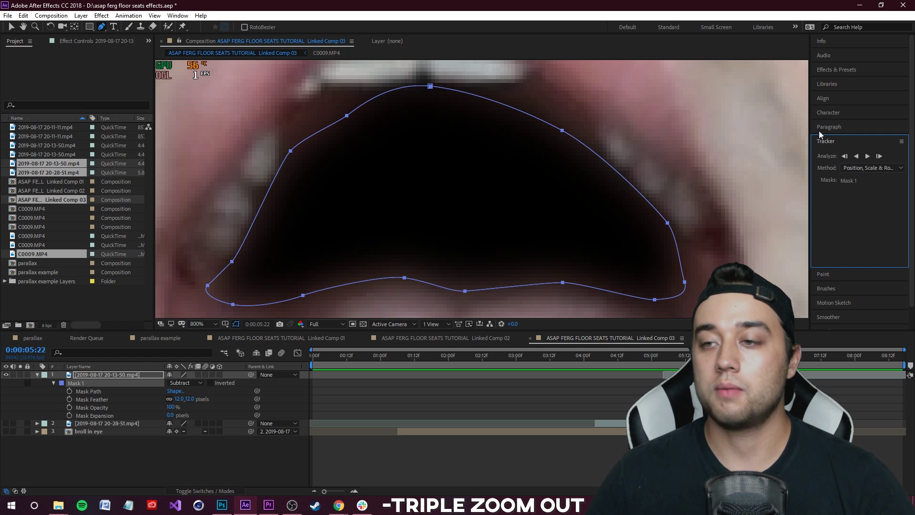
Track Mask 1 forward using Position, Scale & Rotation, and reshape its lower edge frame by frame around the closing teeth and lip
click(869, 157)
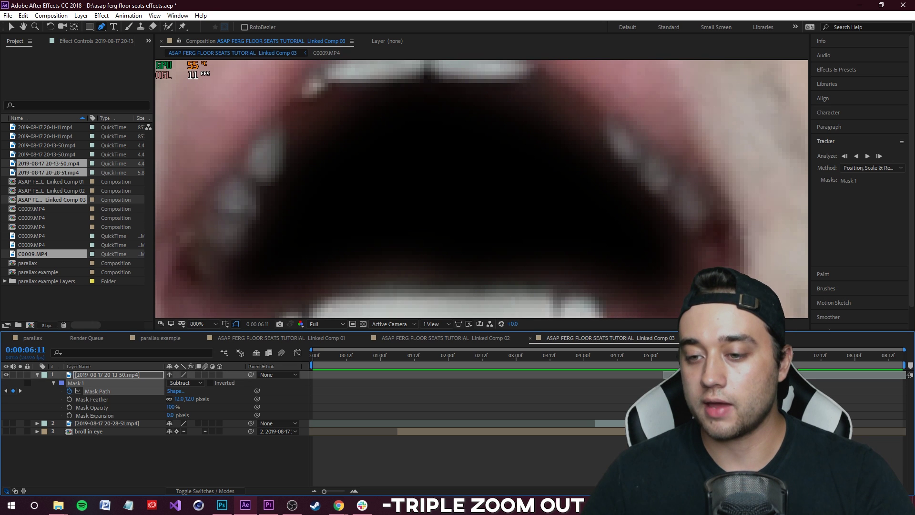
key(ctrl+shift+a)
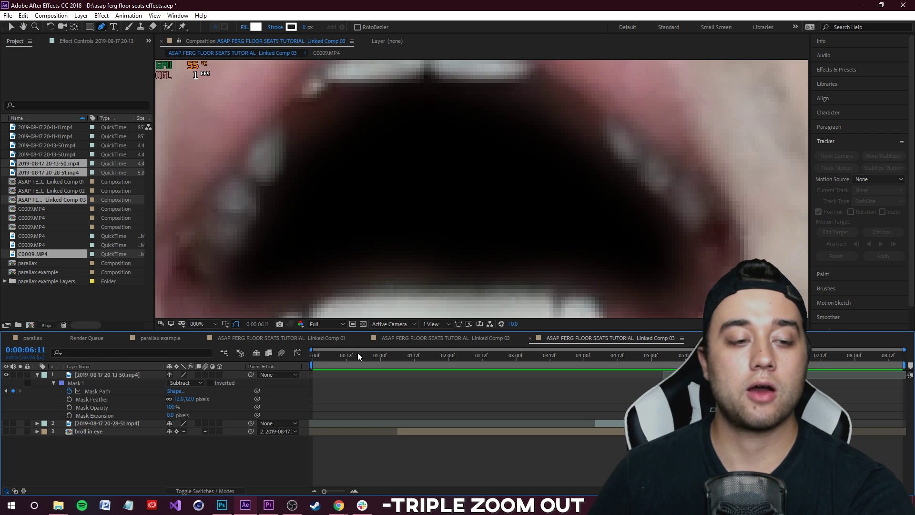
click(97, 375)
key(Page_Down)
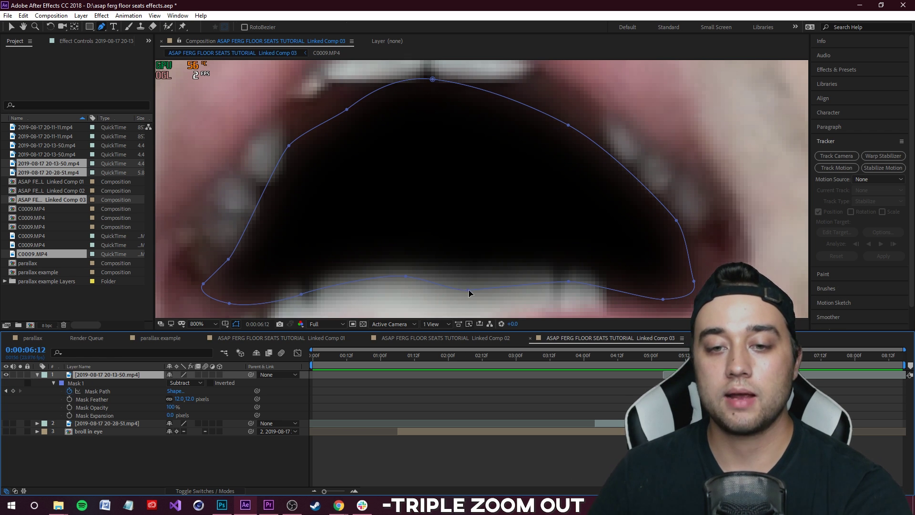
drag(469, 290, 470, 273)
drag(405, 276, 388, 261)
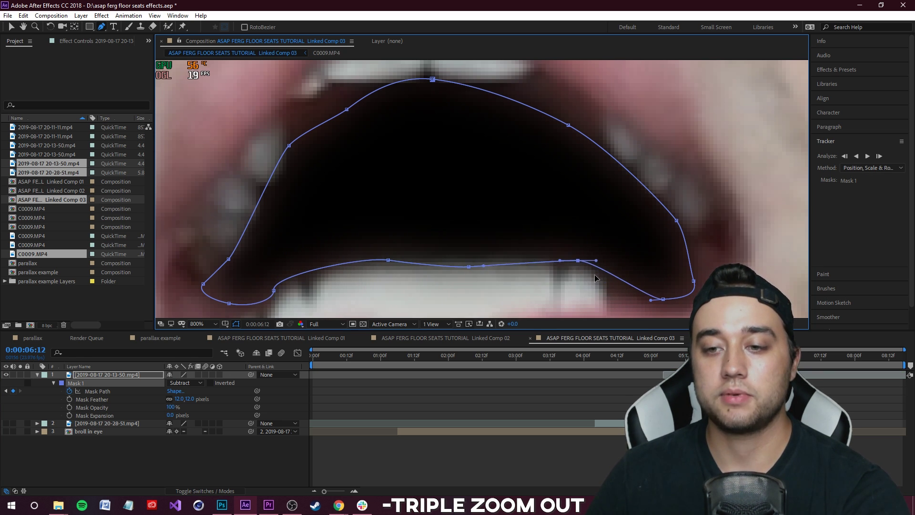
key(Page_Down)
key(Page_Down)
key(Page_Down)
key(ctrl+d)
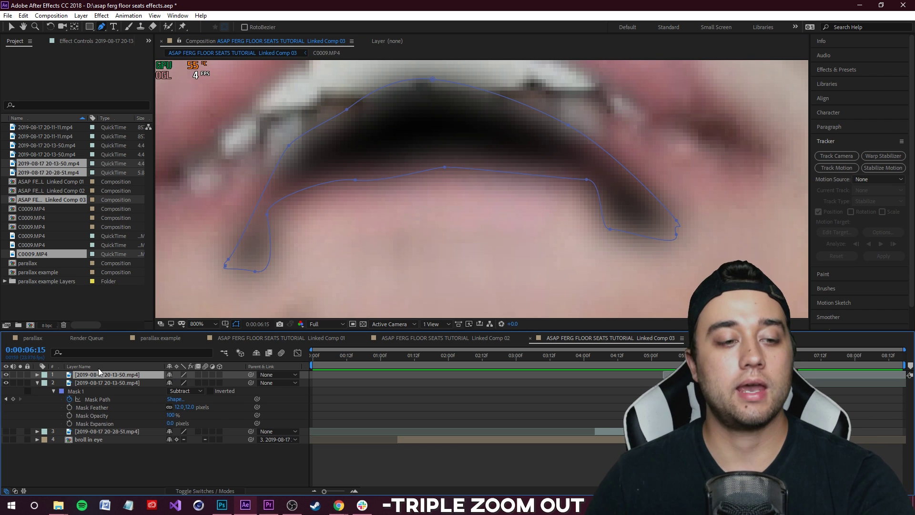
key(m)
click(81, 383)
key(Delete)
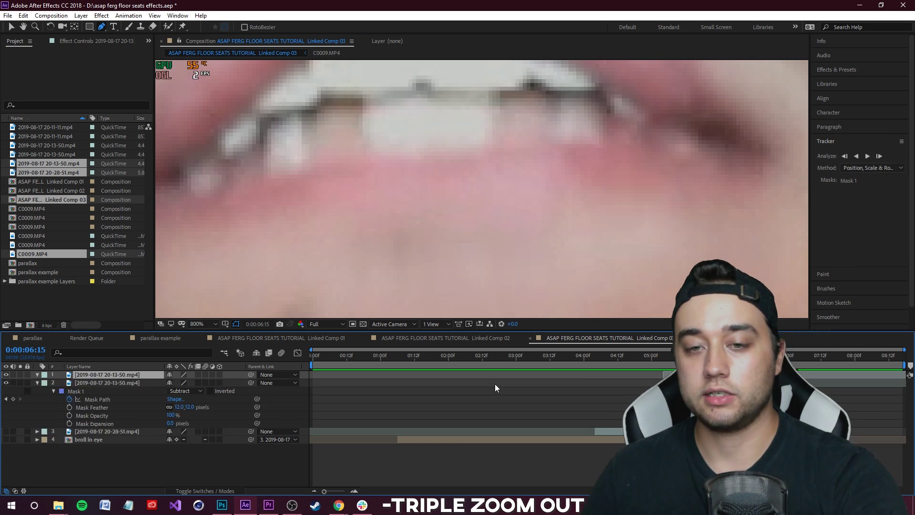
Step frame by frame through the mouth-closing section to examine the mask's end, returning to 0:00:05:22
key(Page_Up)
key(Page_Up)
key(Page_Up)
key(Page_Up)
key(Page_Up)
key(Page_Up)
key(Page_Down)
key(Page_Down)
key(Page_Down)
key(Page_Down)
key(Page_Down)
key(Page_Down)
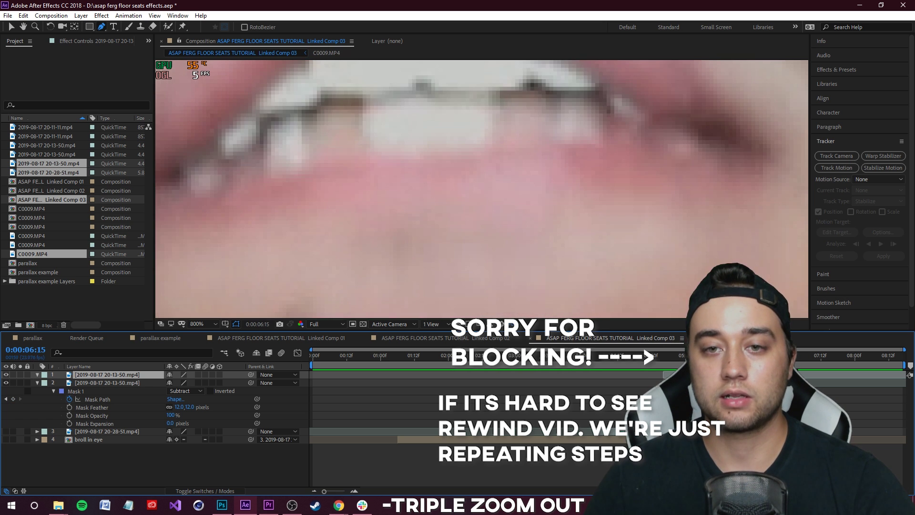
key(Page_Up)
key(Page_Up)
key(Page_Up)
key(Page_Up)
key(Page_Up)
key(Page_Up)
key(Page_Up)
key(Page_Up)
key(Page_Up)
key(Page_Up)
key(Page_Up)
key(Page_Up)
key(Page_Up)
key(Page_Up)
key(Page_Up)
key(Page_Up)
key(Page_Up)
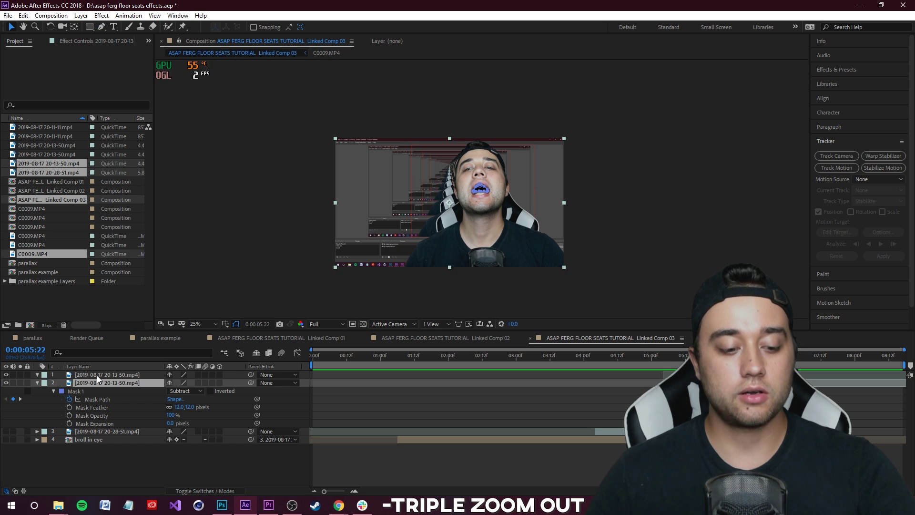
shift+click(96, 375)
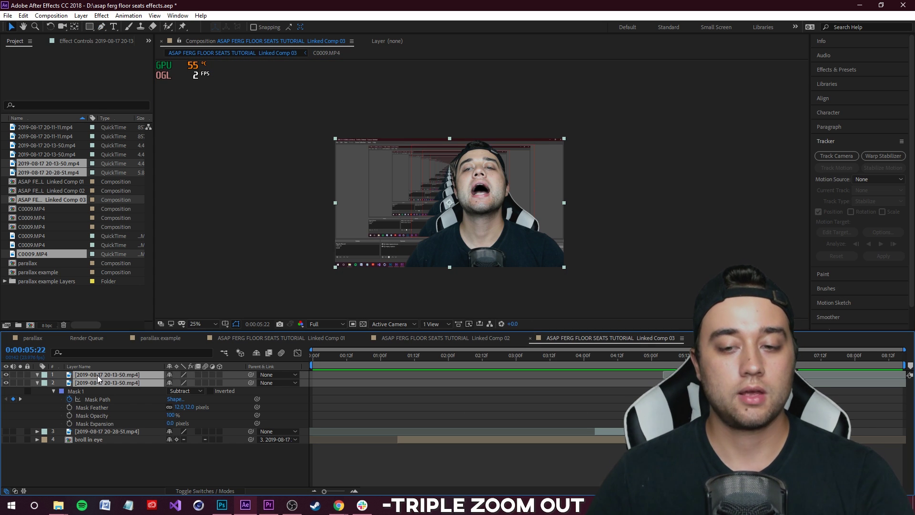
right_click(103, 375)
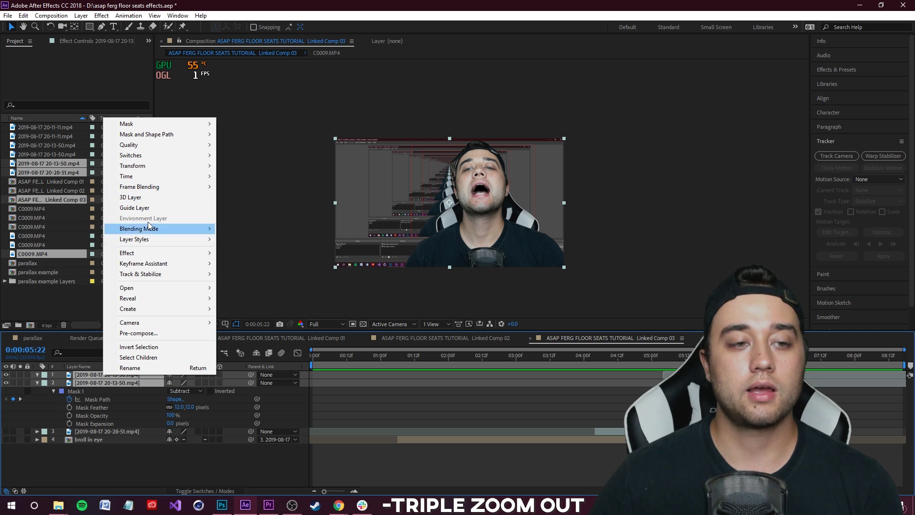
click(153, 332)
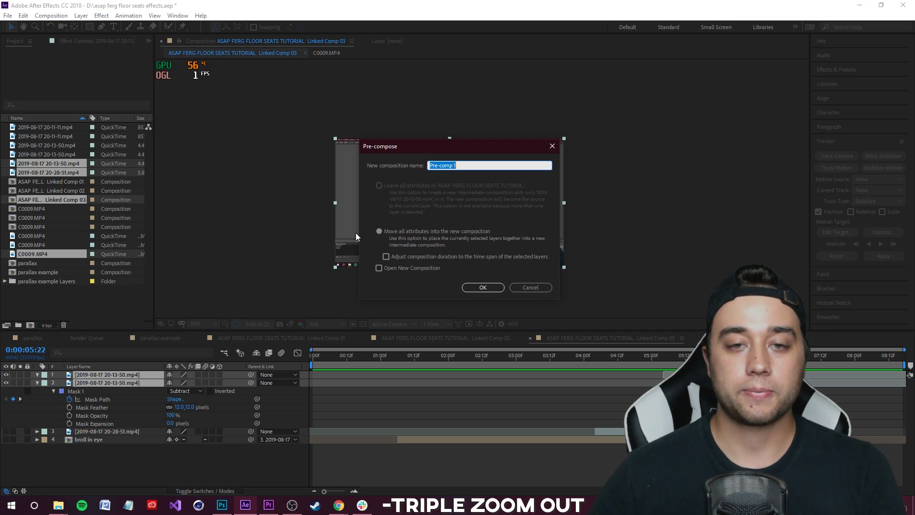
text(cla)
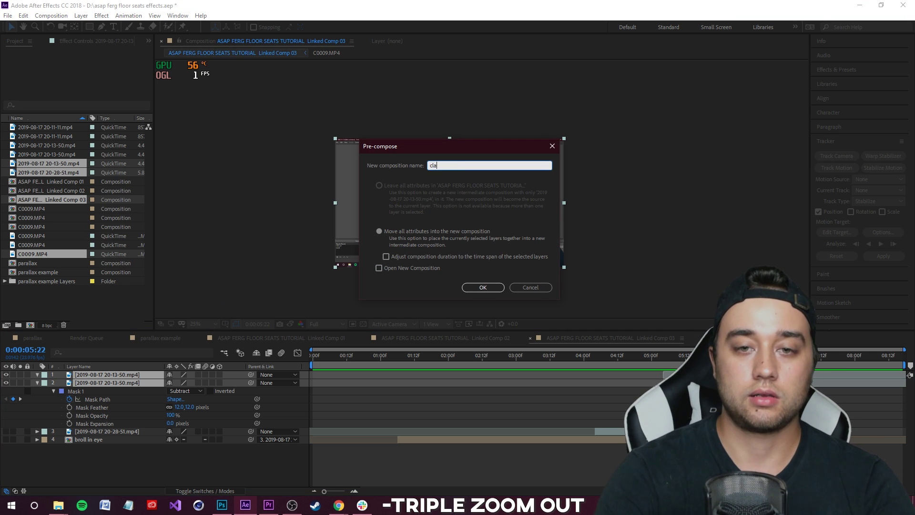
text(mp)
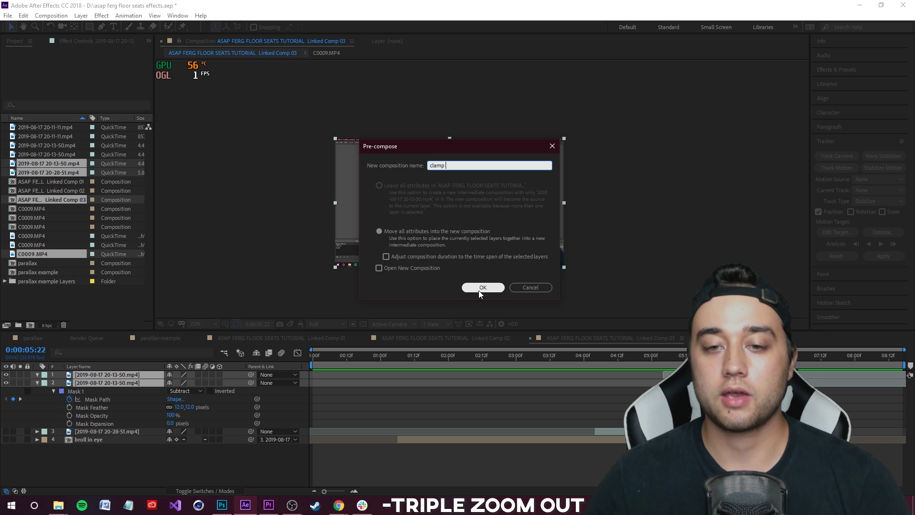
click(482, 288)
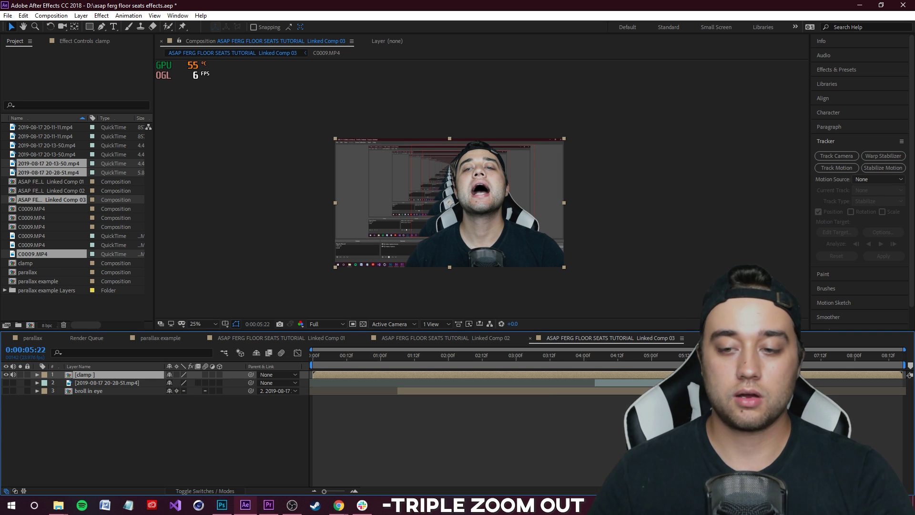
Split the clamp layer, delete the excess section, and shift the remaining clip earlier to cover 0:00:05:22
key(ctrl+shift+d)
click(701, 383)
key(Delete)
drag(713, 356, 787, 356)
click(815, 374)
key(ctrl+shift+d)
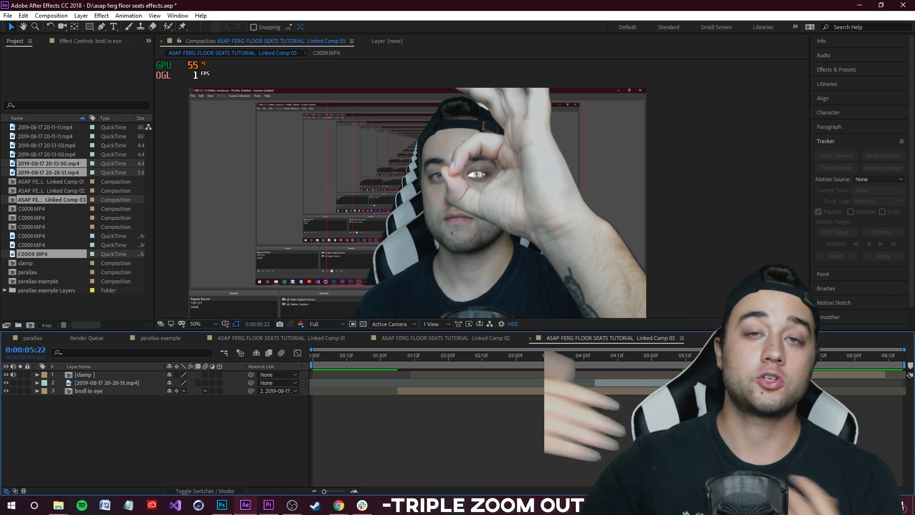
drag(832, 375, 807, 375)
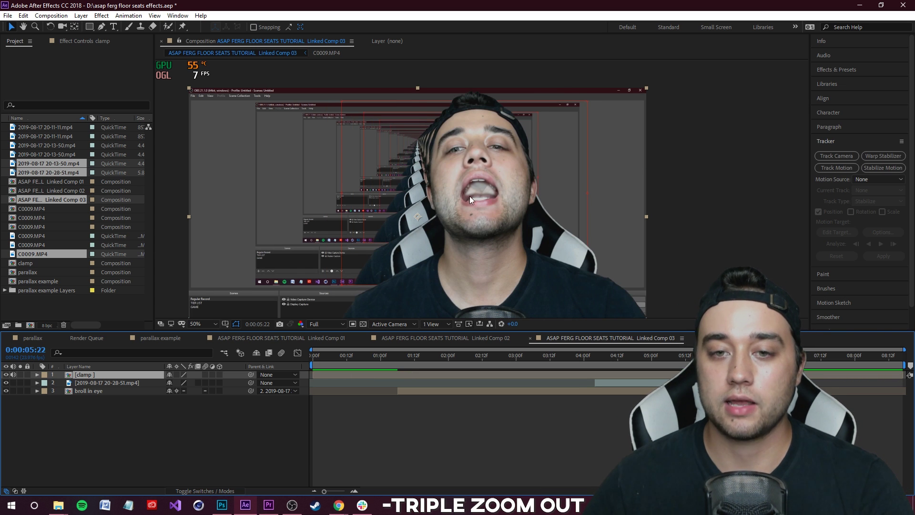
Enlarge the clamp layer to about 2620, 2745% scale and reposition it so the open mouth surrounds the composition frame
scroll(470, 196, up, 2)
scroll(469, 215, down, 2)
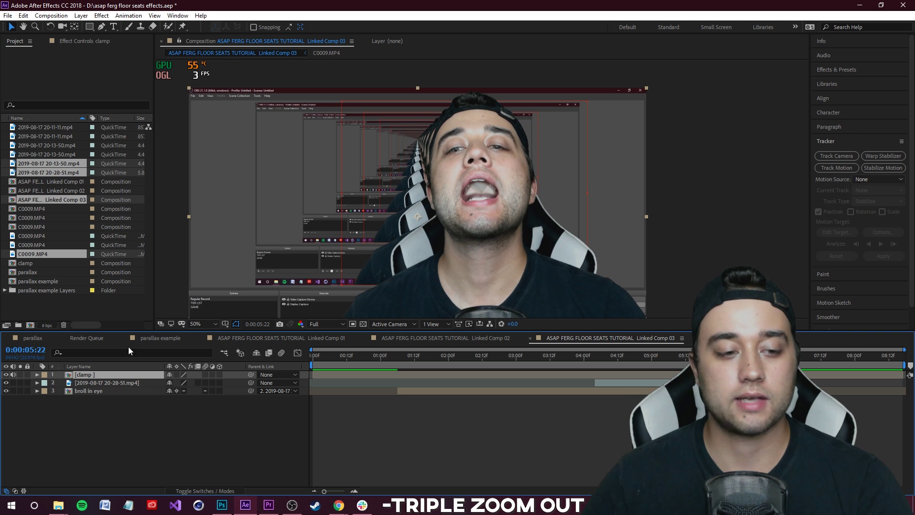
key(s)
drag(196, 382, 414, 389)
drag(515, 157, 407, 213)
scroll(479, 187, down, 3)
scroll(571, 246, down, 2)
drag(531, 240, 694, 328)
drag(534, 193, 488, 213)
scroll(488, 212, up, 1)
scroll(495, 223, up, 1)
scroll(511, 244, down, 2)
drag(647, 88, 743, 41)
drag(593, 149, 570, 157)
scroll(480, 227, up, 2)
scroll(480, 227, down, 3)
drag(600, 120, 621, 97)
drag(555, 163, 548, 169)
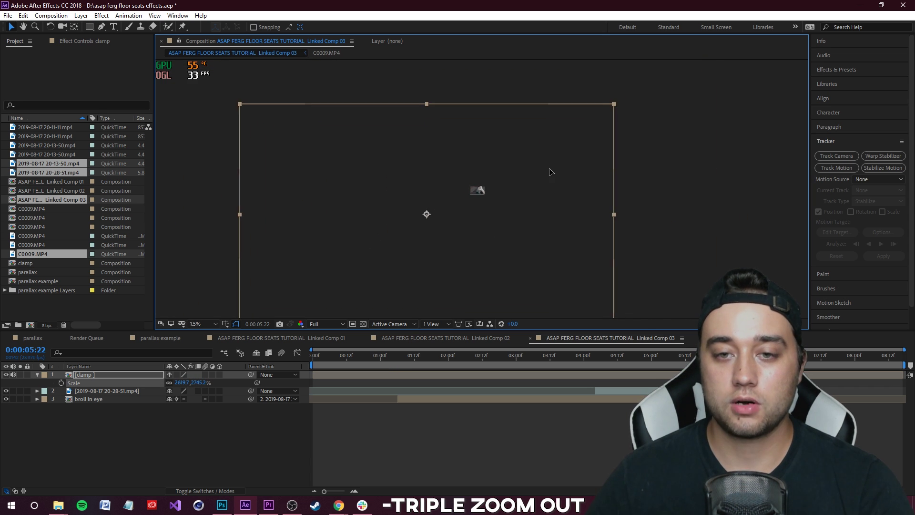
Fine-tune the clamp layer to a scale of 2690.3, 2819.2% and a position of -6024, 3796
scroll(475, 213, up, 2)
scroll(476, 217, up, 1)
drag(200, 381, 227, 377)
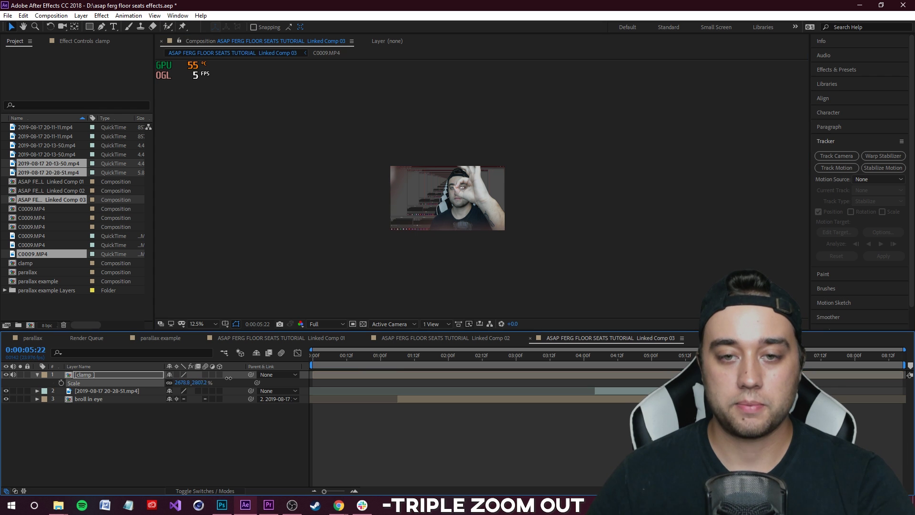
drag(669, 143, 633, 165)
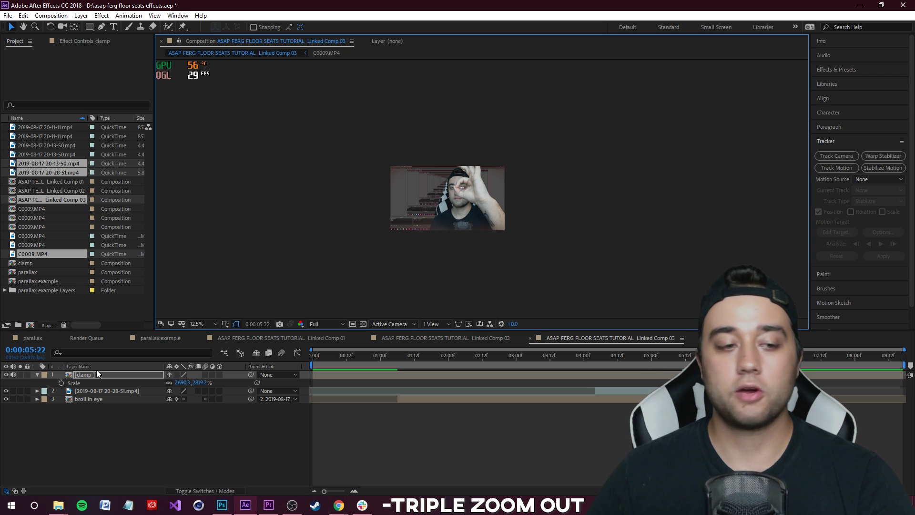
Enable keyframing for the clamp layer's anchor point, position, scale, rotation and opacity at 0:00:05:22
click(37, 375)
click(38, 375)
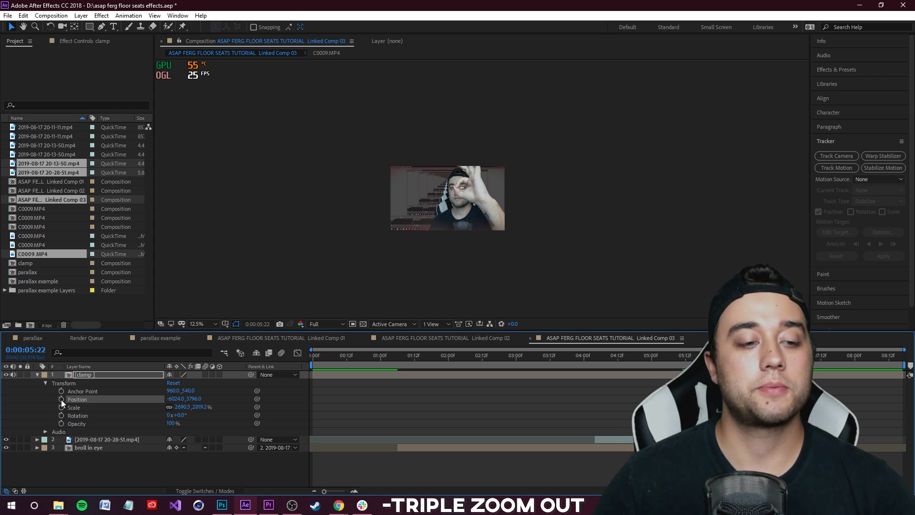
drag(61, 390, 70, 421)
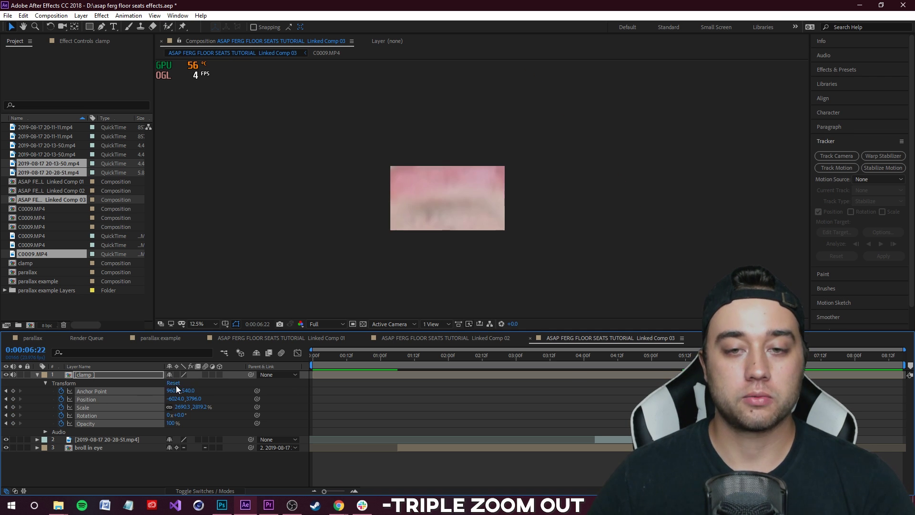
Reset the clamp layer's transform at 0:00:06:22 and preview the resulting zoom-out from its start
click(176, 384)
scroll(399, 210, up, 1)
key(j)
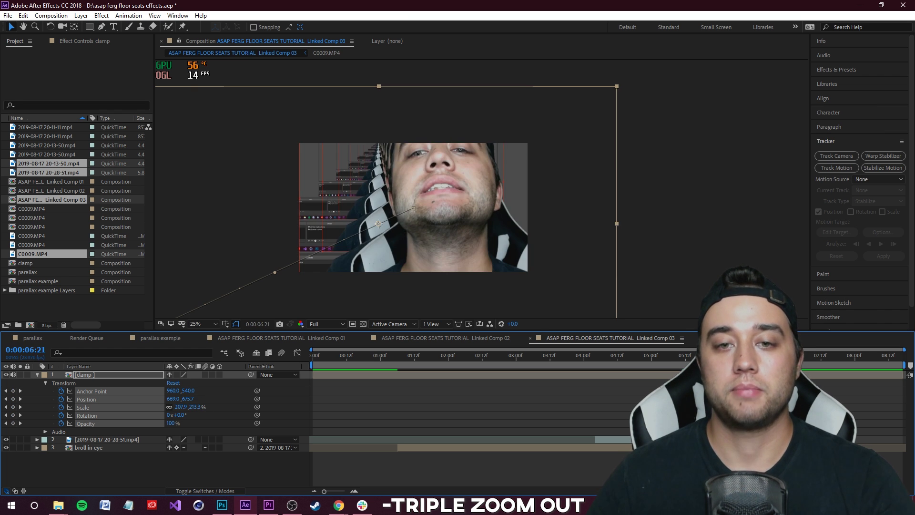
key(space)
key(space)
drag(783, 355, 715, 355)
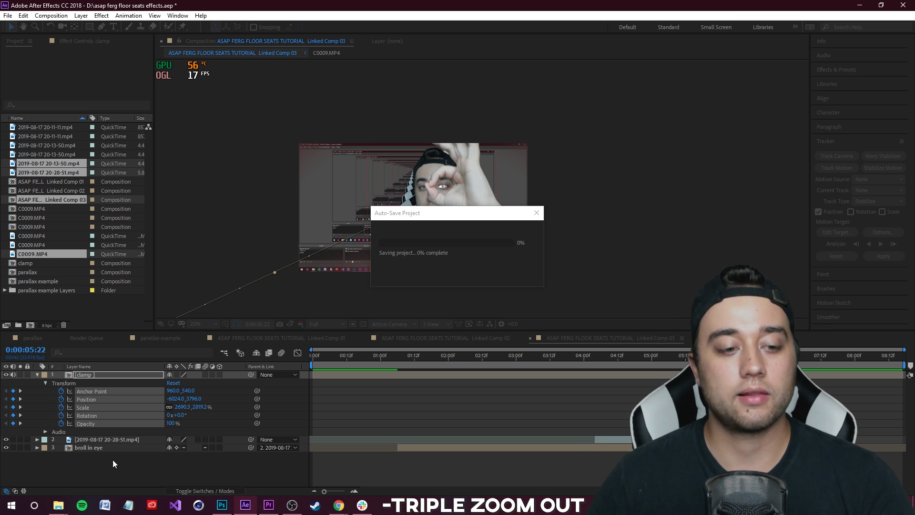
click(107, 439)
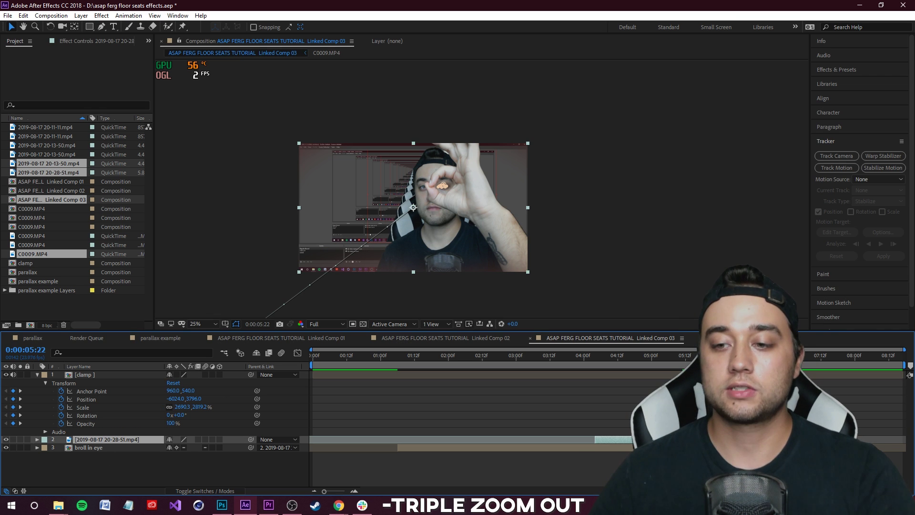
click(527, 375)
click(7, 374)
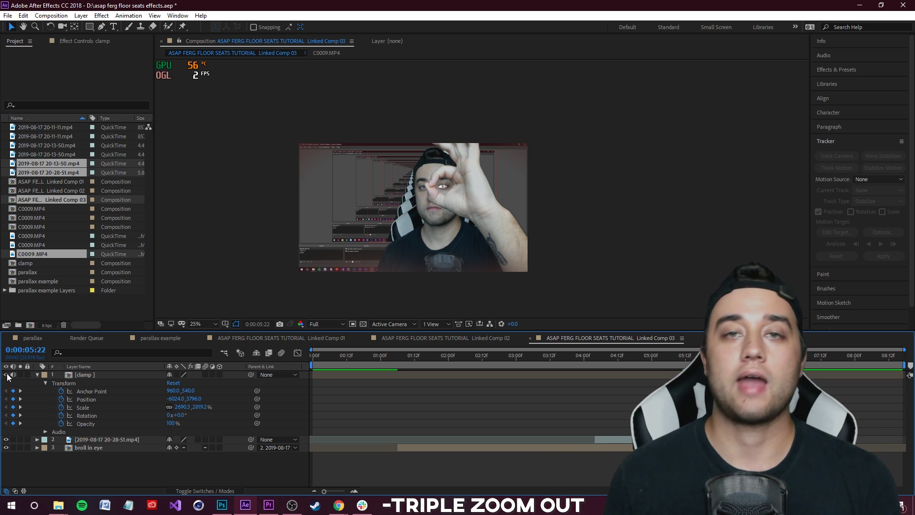
click(413, 207)
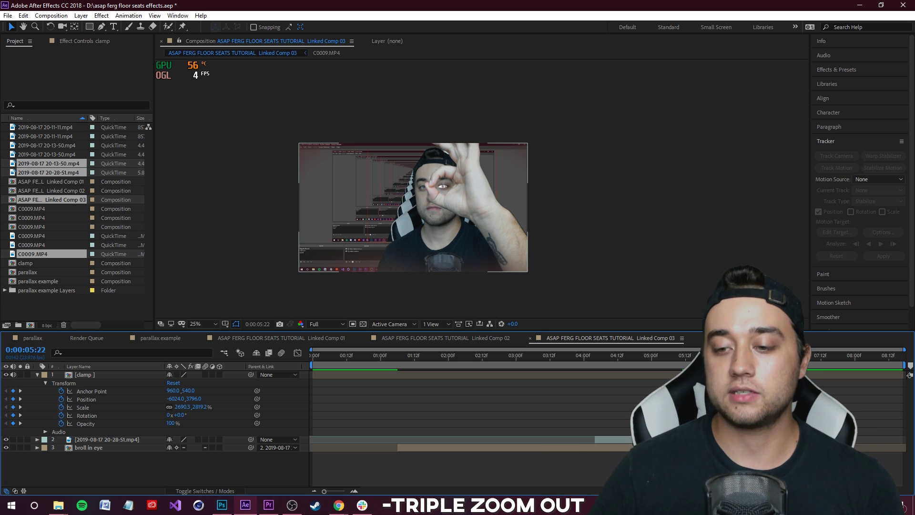
click(412, 207)
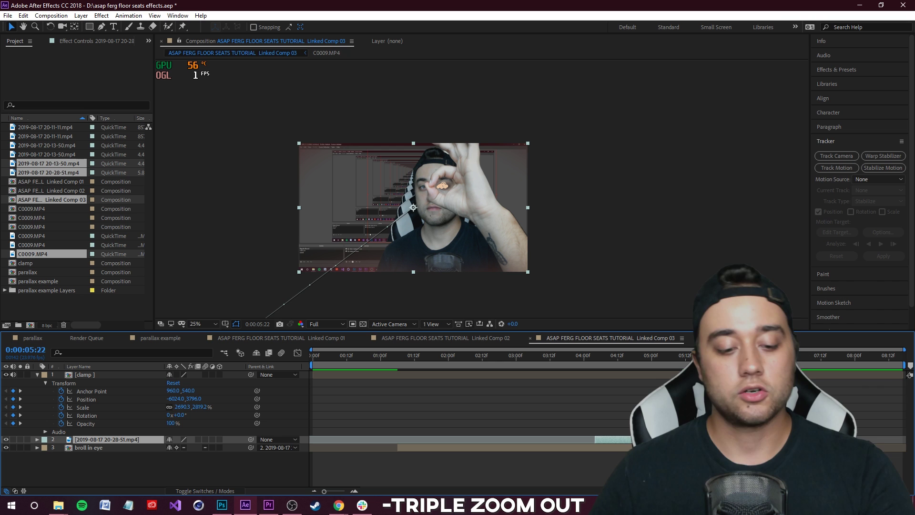
key(ctrl+d)
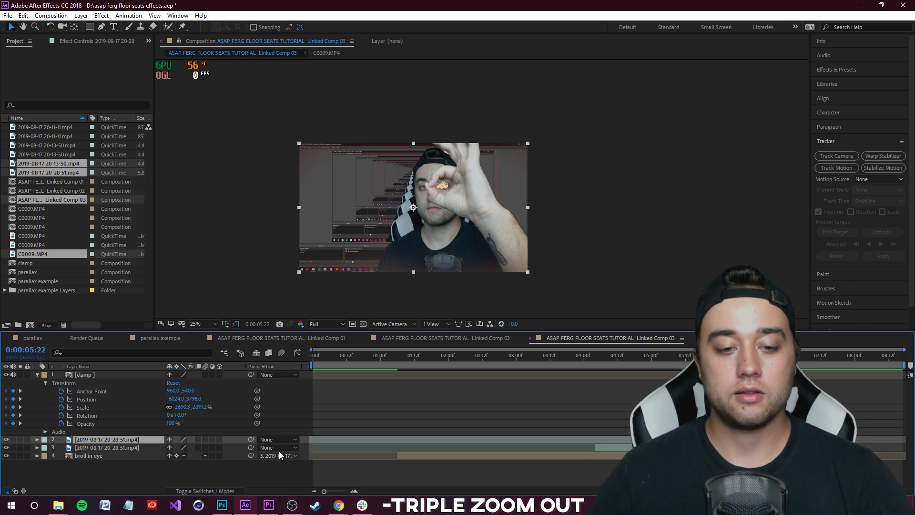
right_click(148, 436)
click(159, 434)
text(in mouth)
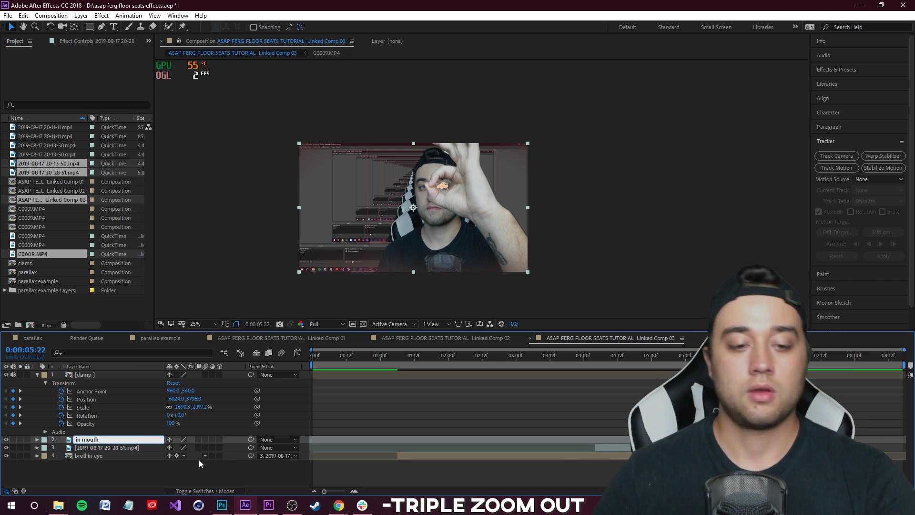
key(Return)
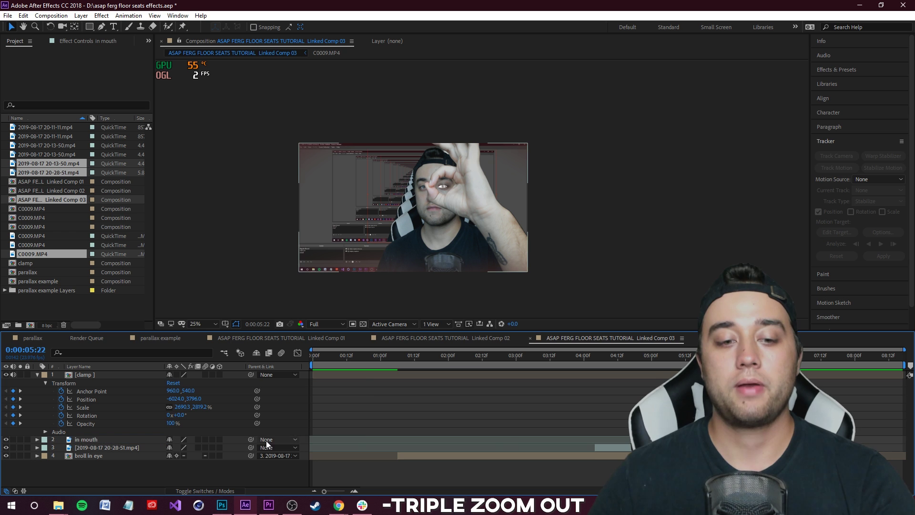
Parent the in mouth layer to the clamp layer and reveal its transform properties to check them along the zoom-out
click(267, 439)
click(286, 398)
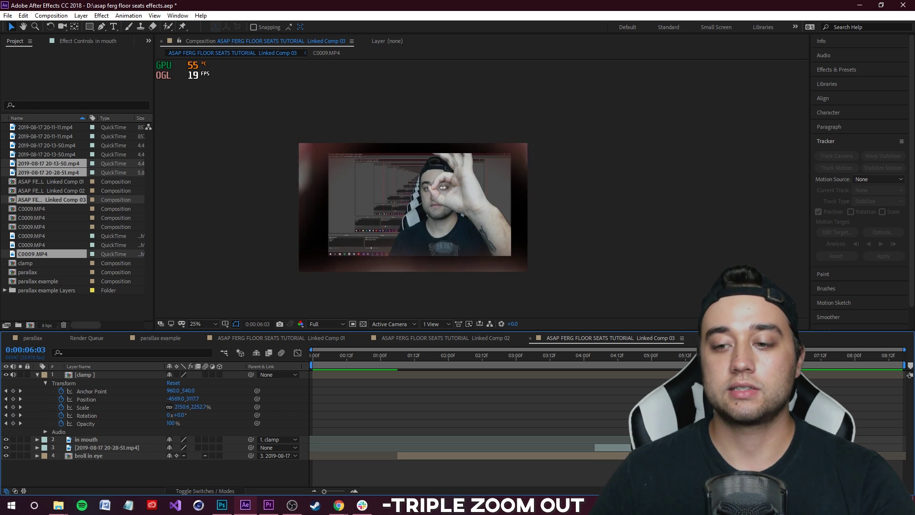
click(38, 439)
click(45, 456)
scroll(37, 458, down, 2)
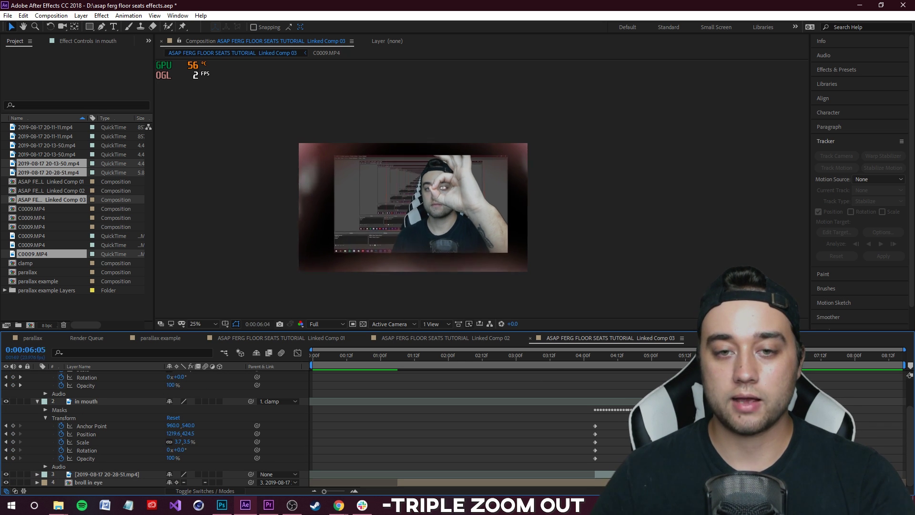
click(137, 400)
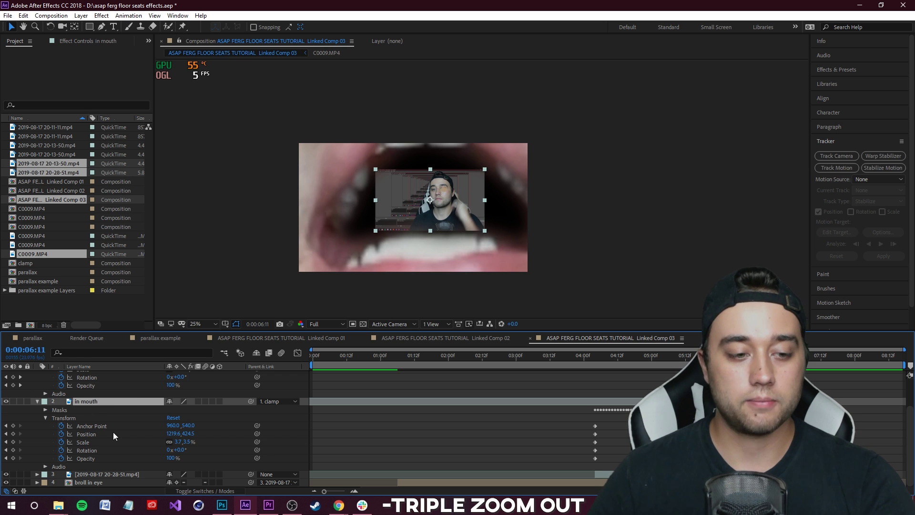
click(84, 442)
key(Page_Down)
key(Page_Down)
key(F2)
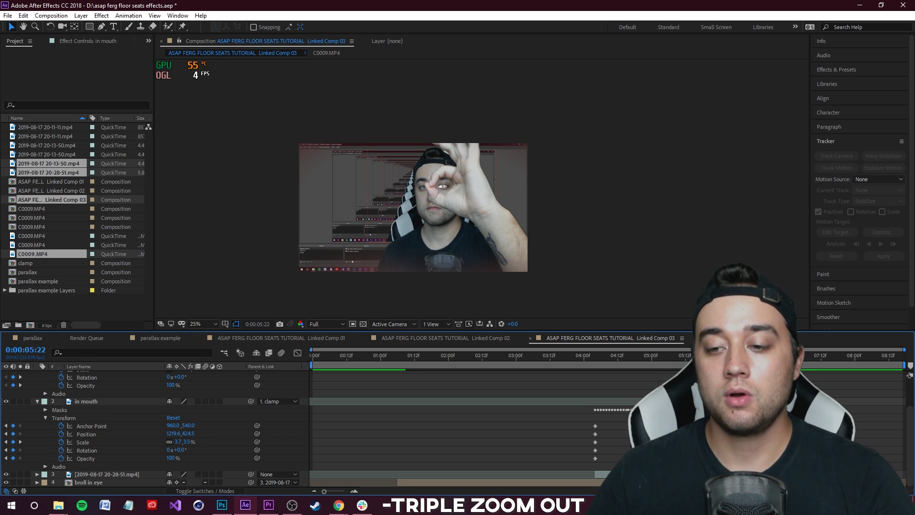
Duplicate the broll in eye layer, checking the picture in the eye around 0:00:05:22
click(442, 185)
key(Page_Down)
key(Page_Down)
key(Page_Down)
key(Page_Down)
key(Page_Down)
key(Page_Down)
scroll(442, 179, up, 1)
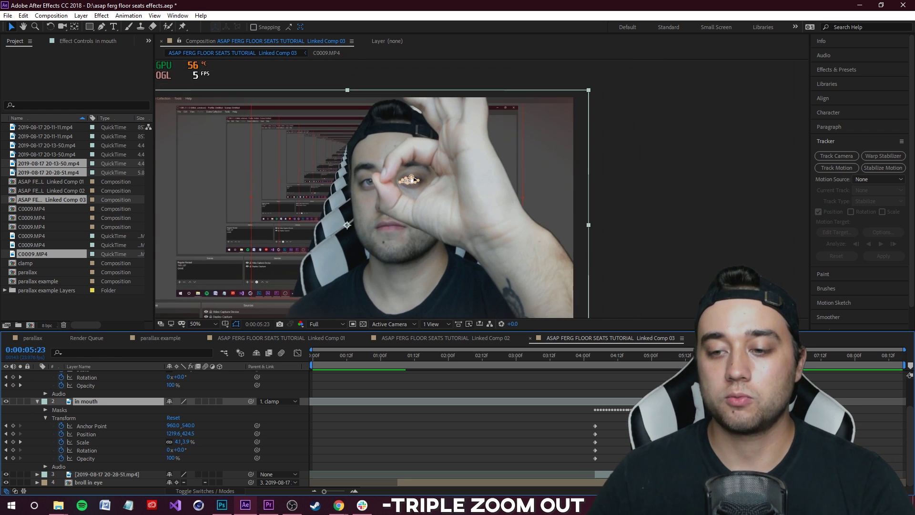
click(403, 184)
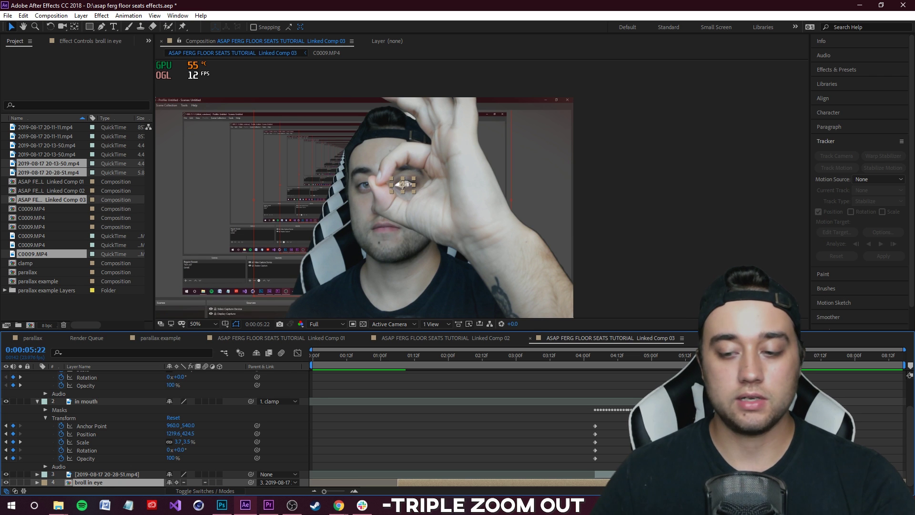
key(ctrl+d)
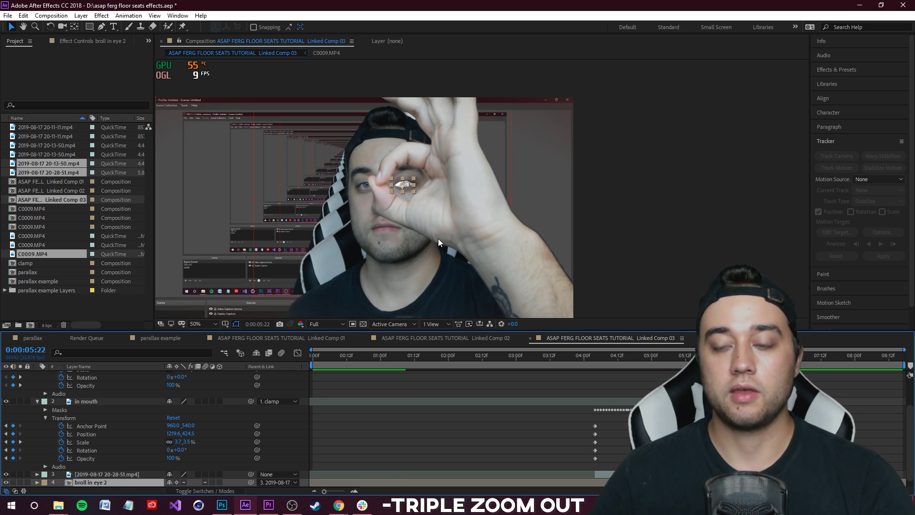
Parent the broll in eye 2 layer to the in mouth layer and check it further along the zoom-out
scroll(453, 427, down, 1)
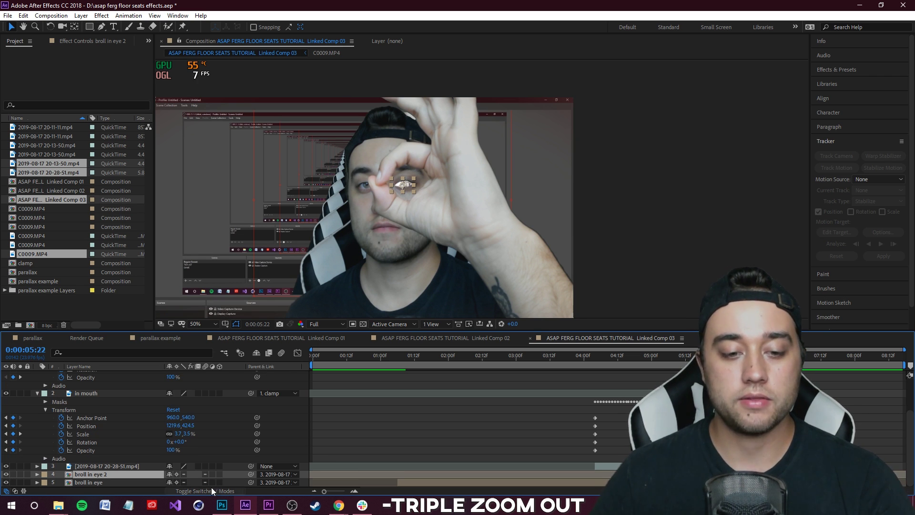
click(88, 393)
click(287, 474)
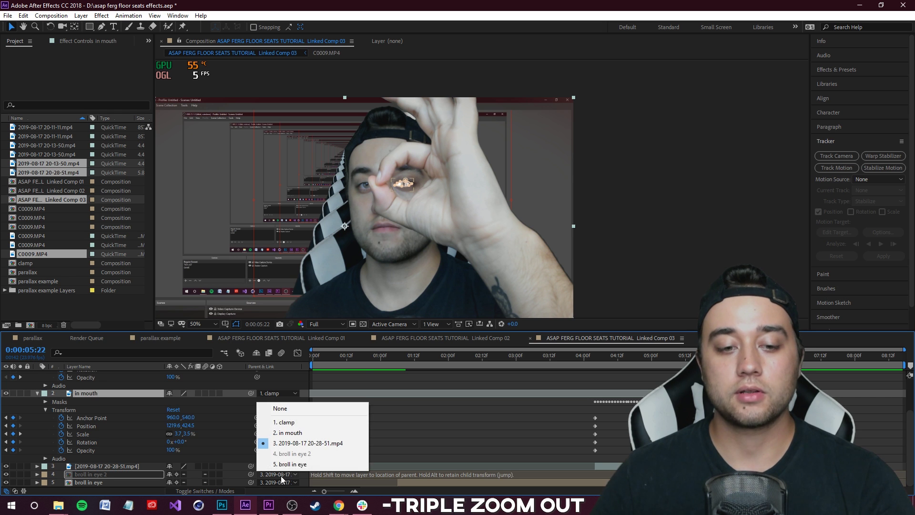
click(290, 433)
click(515, 424)
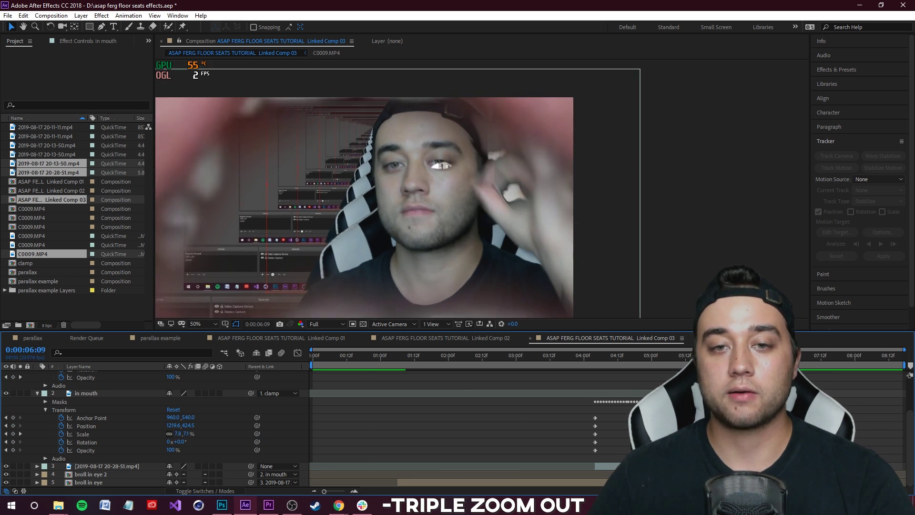
Reveal the broll in eye 2 layer's transform properties and examine the frames where the hand moves away, around 0:00:06:06
click(91, 474)
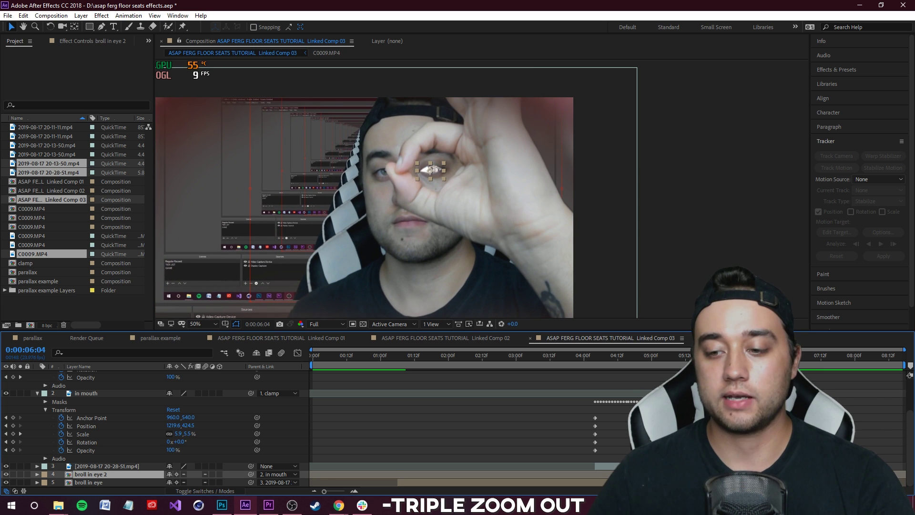
click(37, 474)
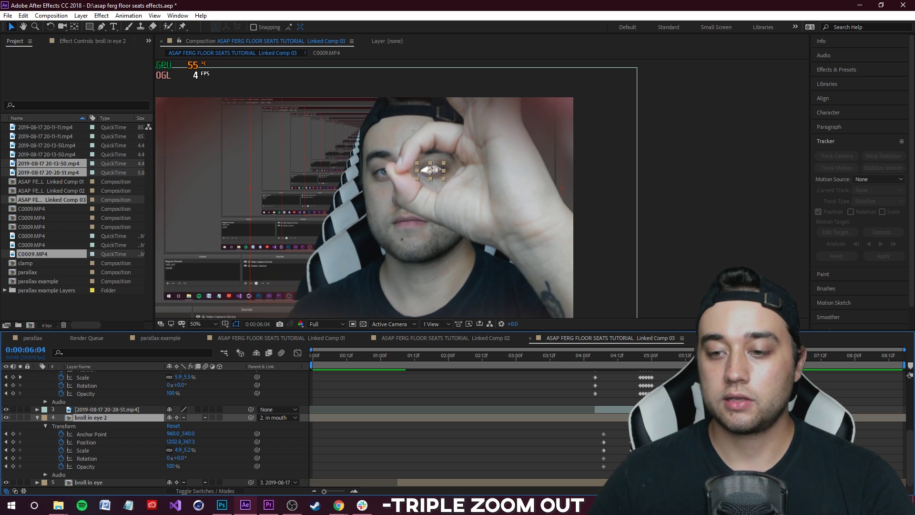
key(Page_Down)
key(Page_Down)
key(Page_Up)
key(Page_Up)
key(Page_Down)
key(Page_Down)
key(Page_Up)
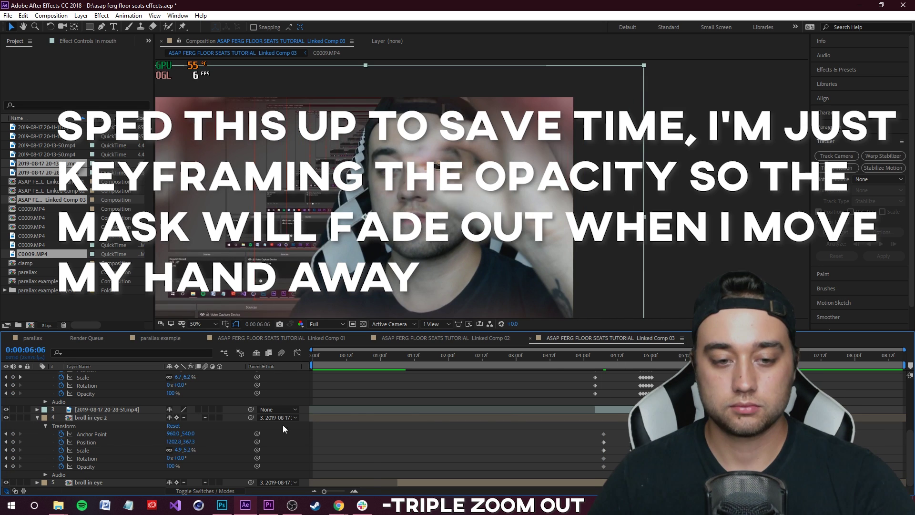
key(Page_Down)
key(Page_Down)
key(Page_Down)
Keyframe the broll in eye 2 layer's opacity so it fades to 0% as the hand moves away from the eye
scroll(305, 429, up, 3)
key(Page_Up)
click(422, 170)
key(Page_Down)
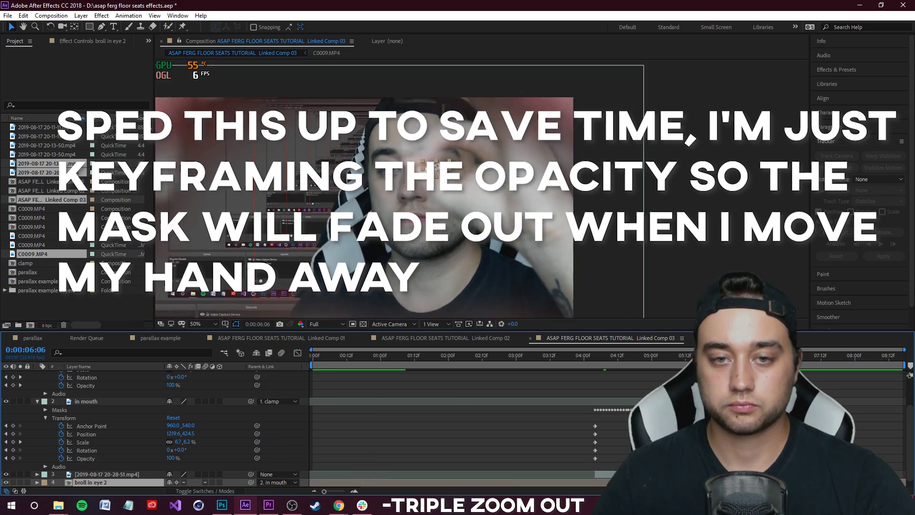
key(Page_Down)
click(45, 474)
scroll(143, 447, down, 2)
click(13, 466)
key(Page_Down)
click(170, 466)
text(0)
key(Return)
scroll(390, 162, up, 2)
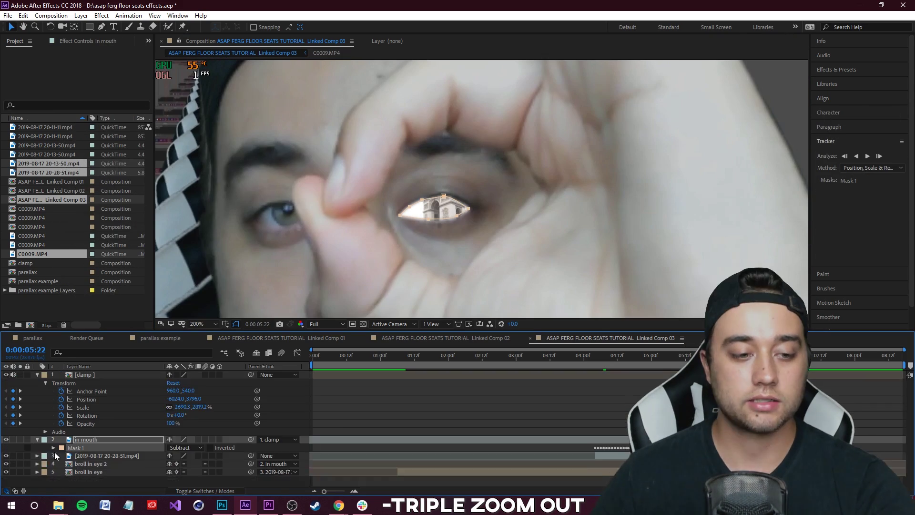
Reveal the in mouth layer's Mask 1 properties and examine the eye mask frame by frame up to 0:00:06:03
scroll(83, 452, down, 1)
click(82, 452)
key(Page_Down)
key(Page_Down)
key(Page_Down)
key(Page_Down)
key(Page_Down)
key(Page_Down)
key(Page_Down)
key(Page_Down)
key(Page_Up)
key(Page_Up)
key(Page_Up)
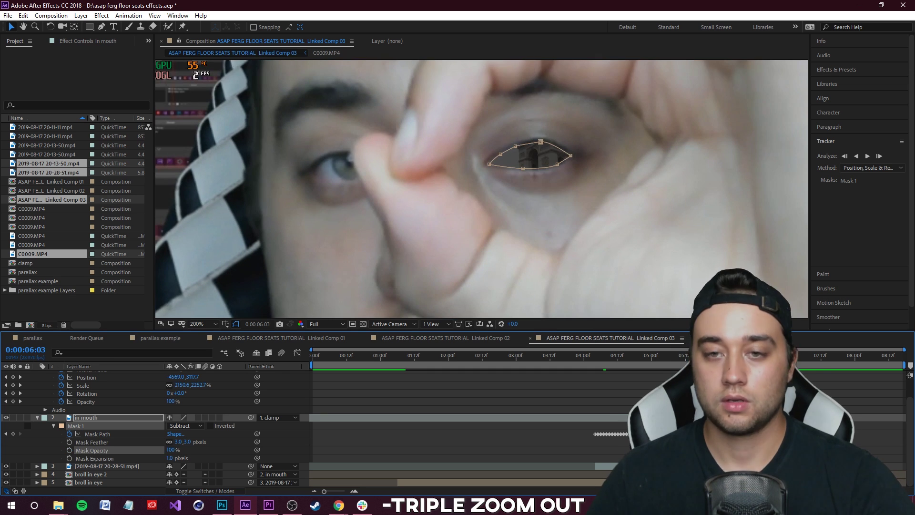
Duplicate the in mouth layer and preview the composition from 0:00:04:16
key(Page_Down)
key(Page_Down)
click(98, 435)
key(ctrl+d)
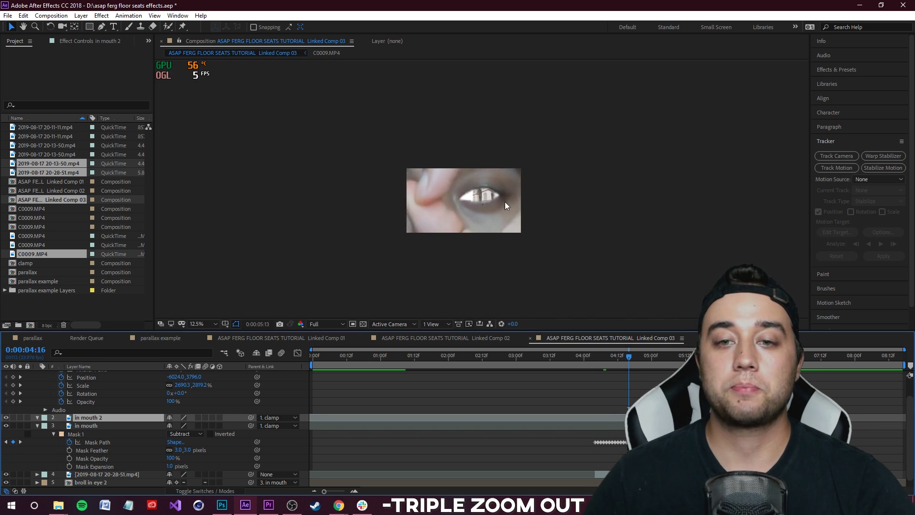
scroll(482, 190, up, 3)
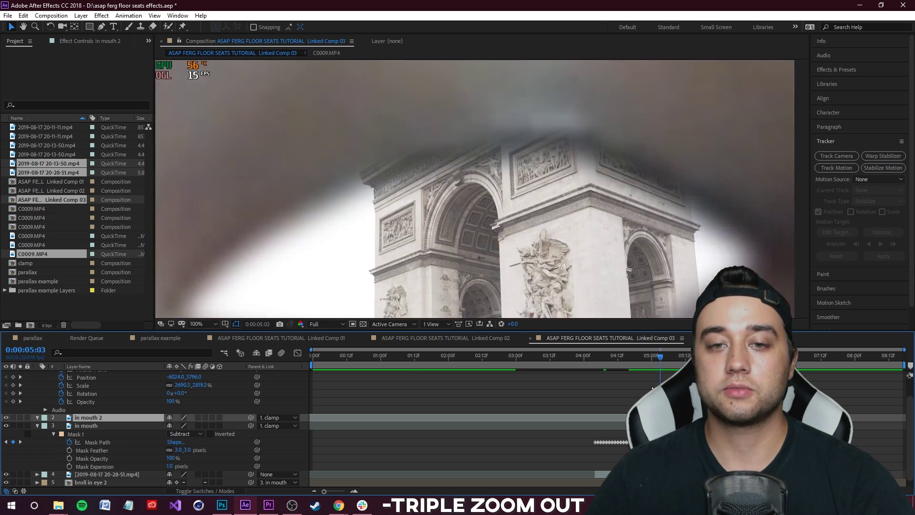
scroll(482, 190, down, 2)
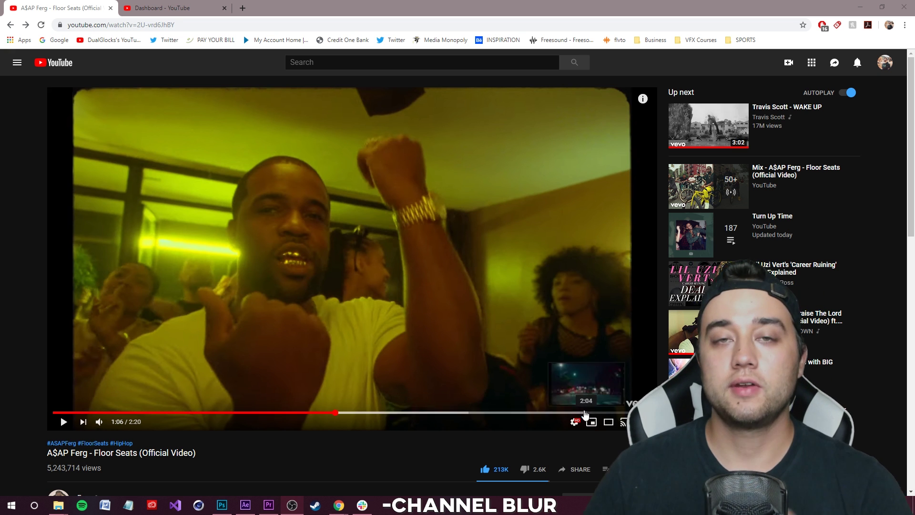
View the A$AP Ferg - Floor Seats video full screen and examine the night bicycle shot at 1:03
click(623, 422)
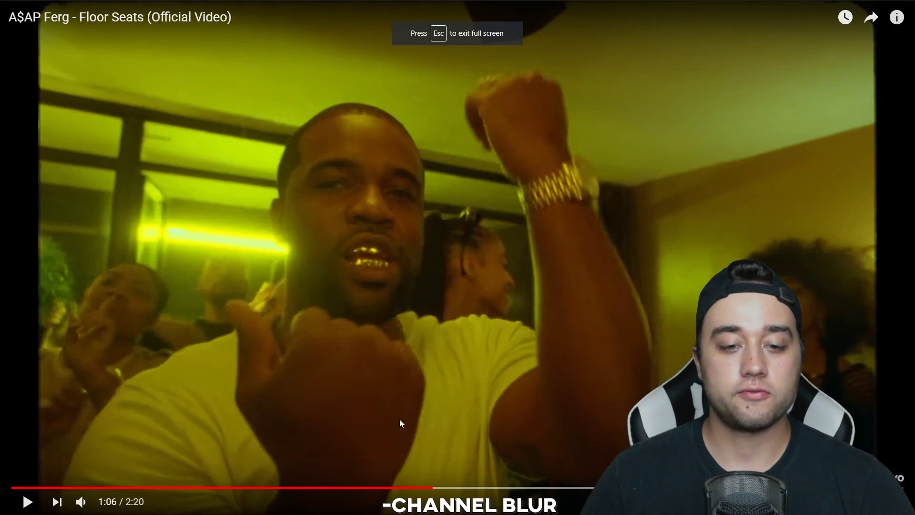
click(400, 488)
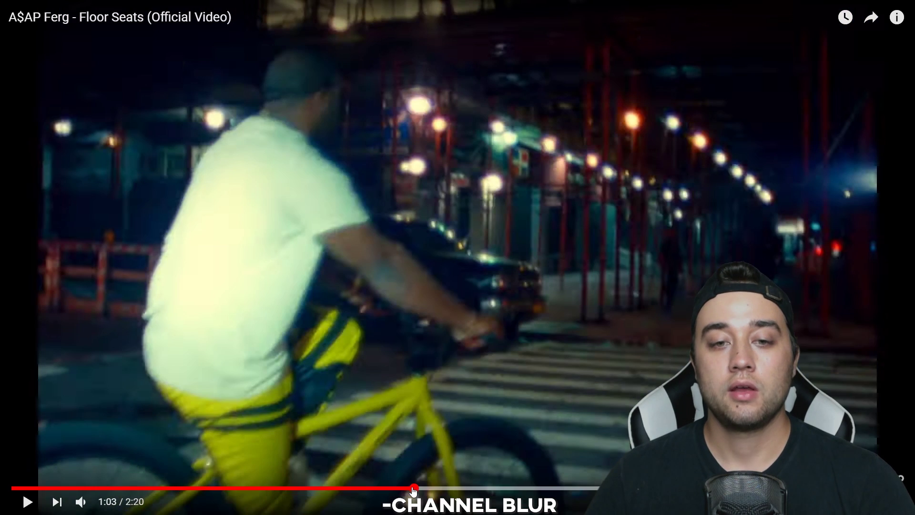
click(411, 490)
click(417, 488)
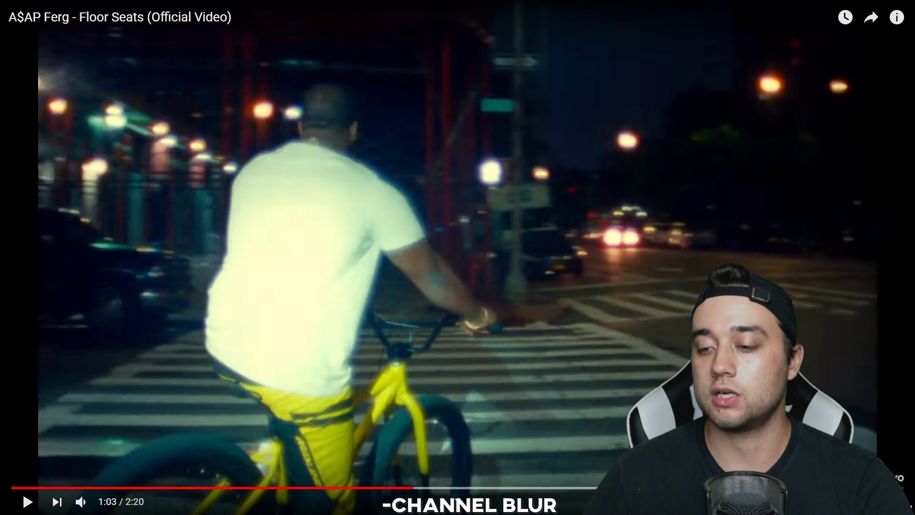
Leave the full-screen video, switch to Premiere Pro and create a new sequence
key(Escape)
click(268, 504)
click(8, 16)
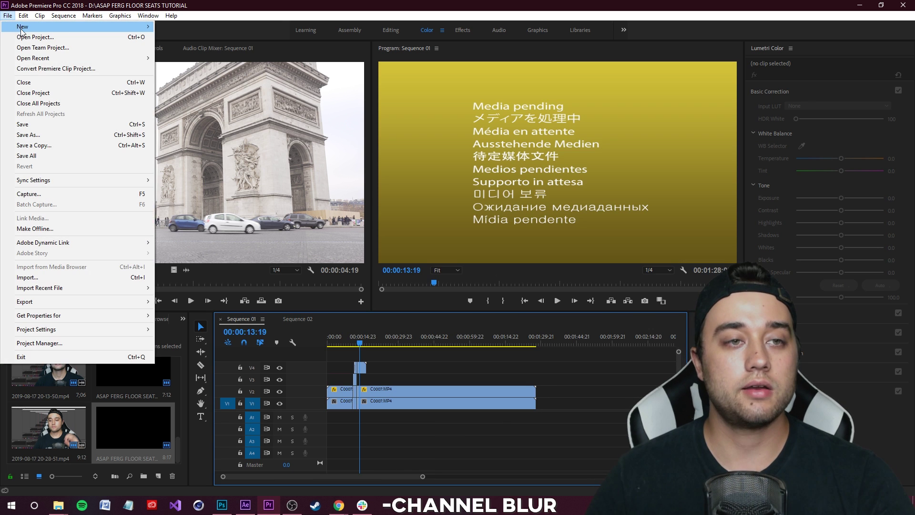
mouse_move(21, 27)
click(189, 47)
click(527, 407)
Place the C0006.MP4 clip on track V2 of the new sequence and go to 00:01:22:11
scroll(147, 431, up, 2)
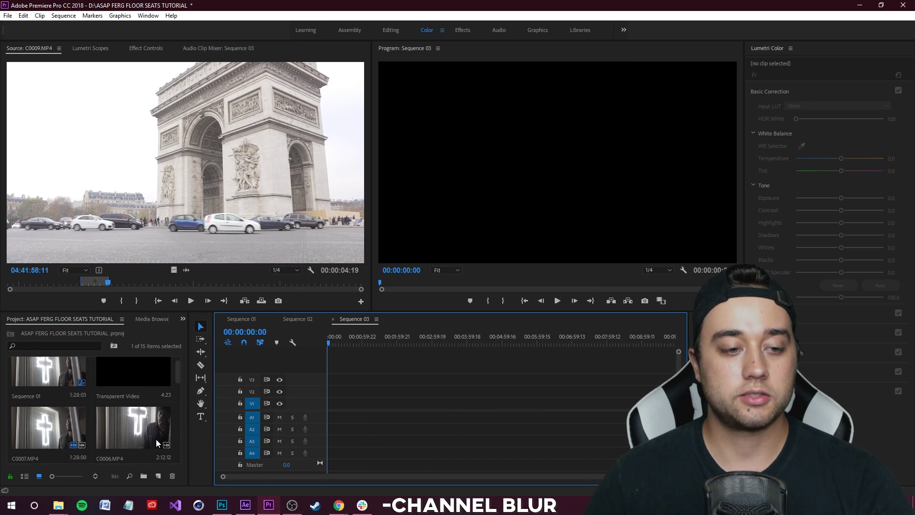
scroll(153, 440, down, 2)
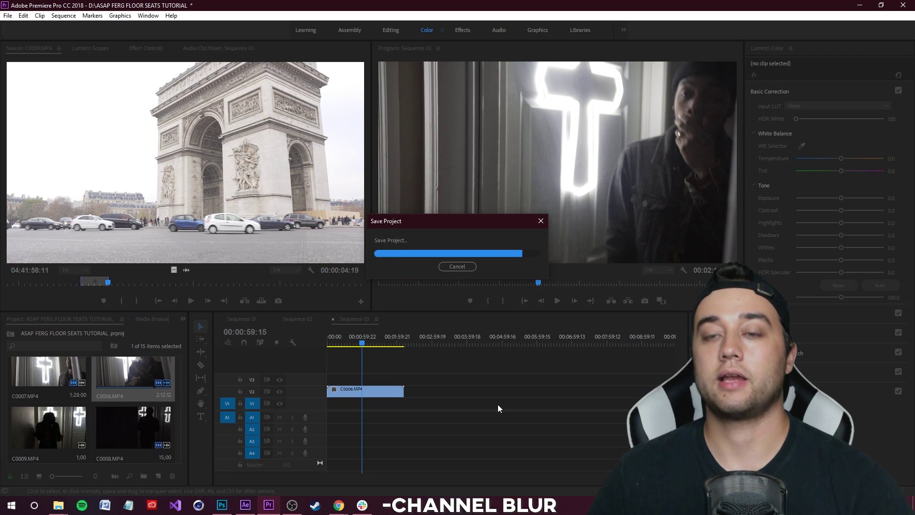
click(375, 343)
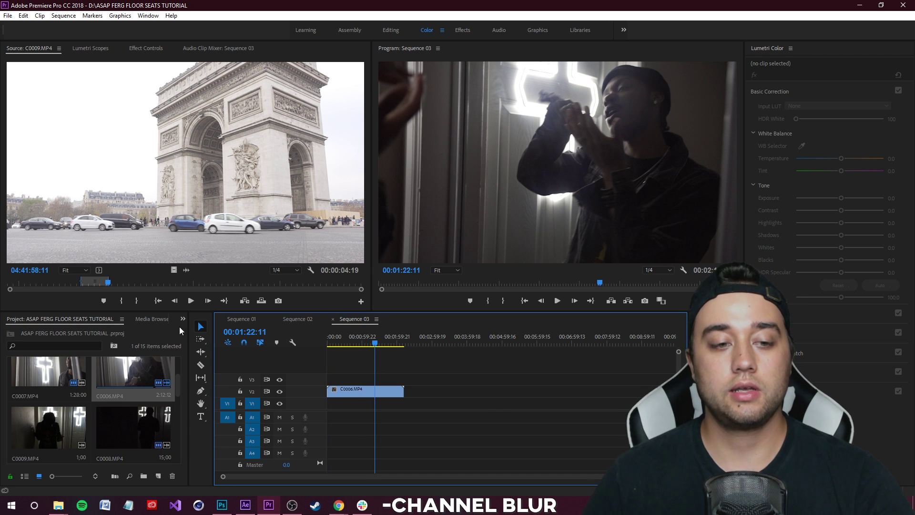
Search the effects for "channel blur" and apply Channel Blur to the C0006.MP4 clip
click(183, 319)
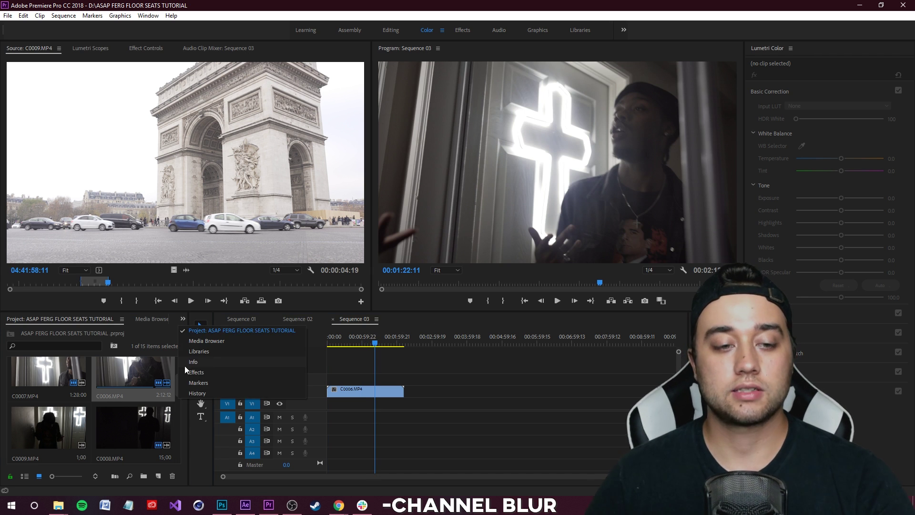
click(204, 373)
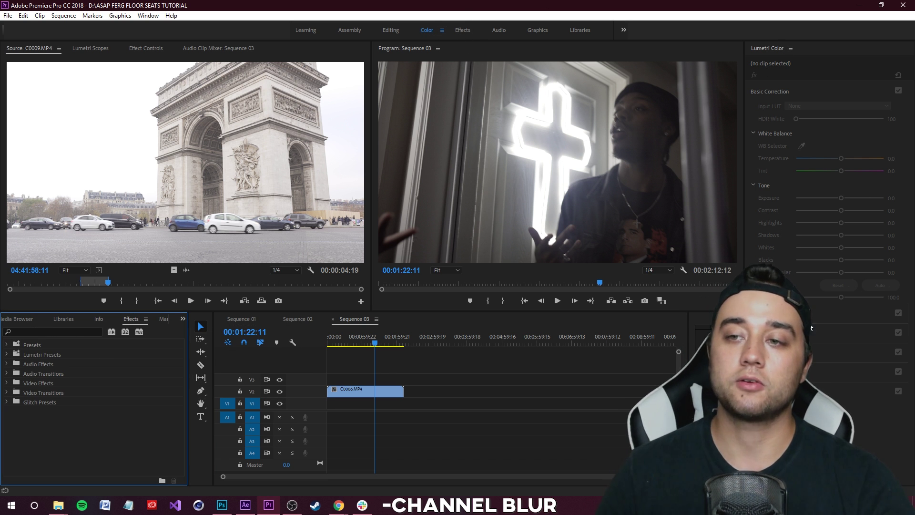
click(39, 331)
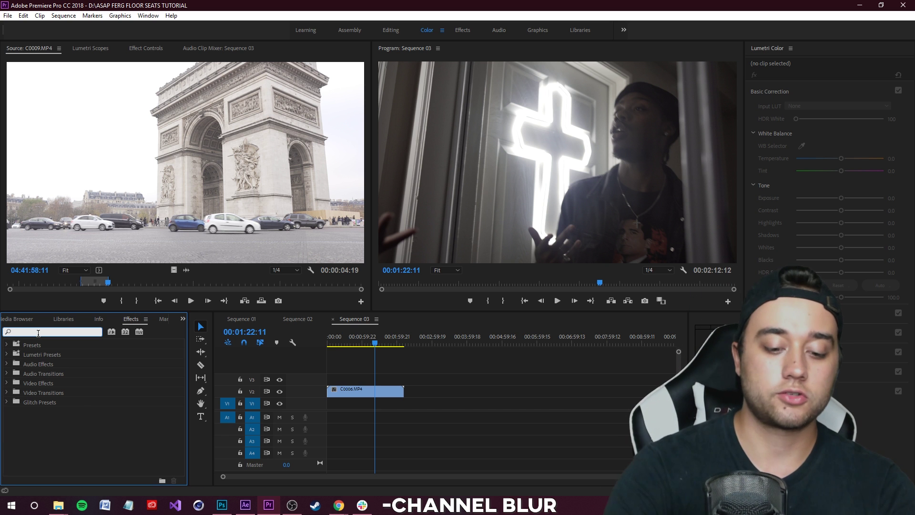
text(channel blur)
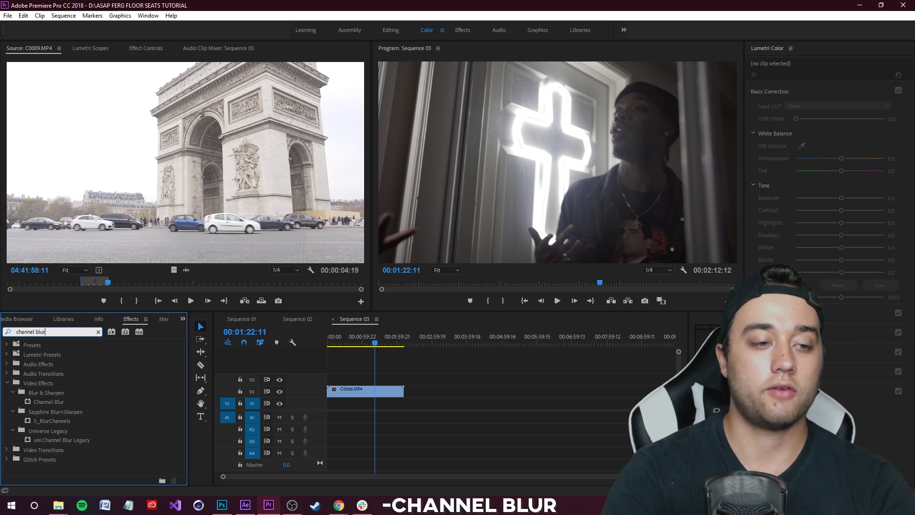
drag(51, 405, 371, 393)
click(388, 391)
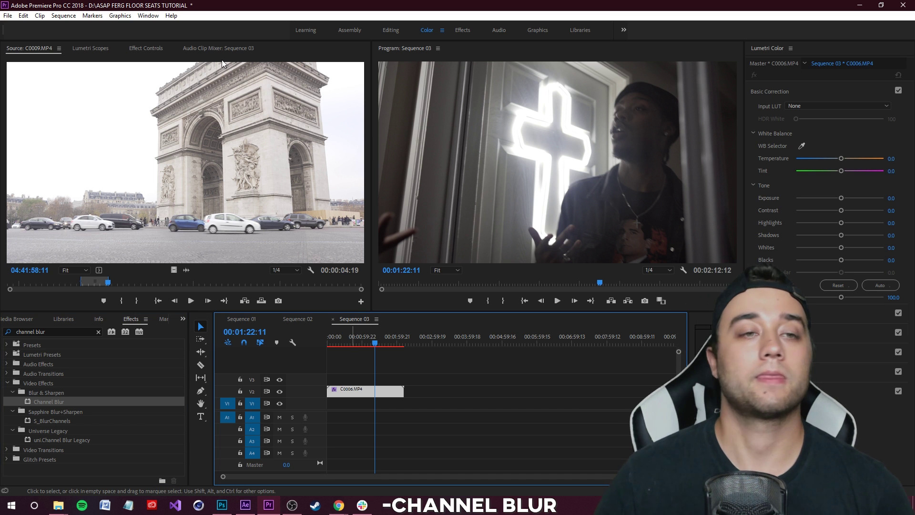
Set the Channel Blur effect's Blue Blurriness to 64 and inspect the result in an enlarged preview
click(146, 49)
click(7, 227)
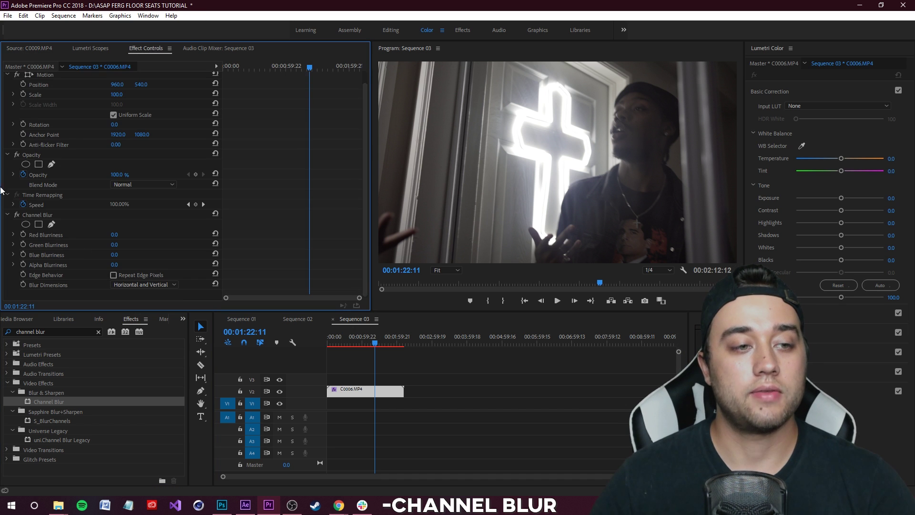
click(7, 228)
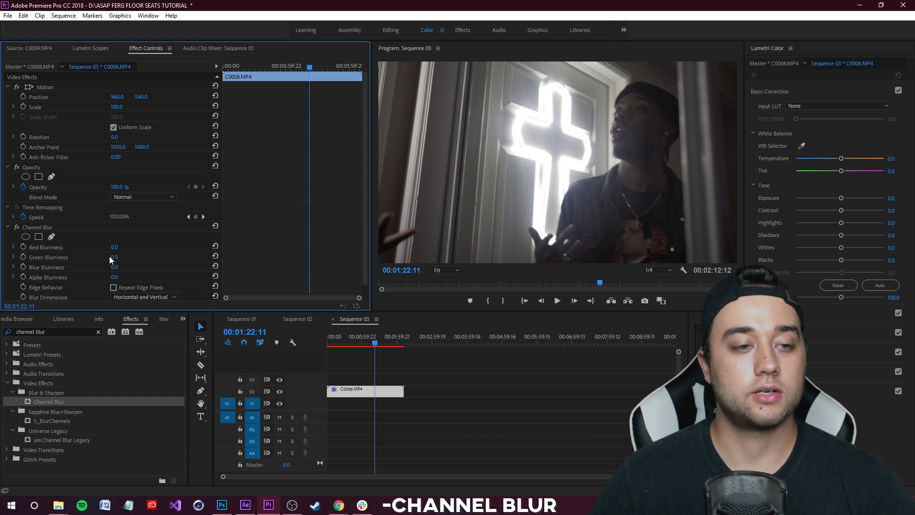
scroll(81, 248, down, 1)
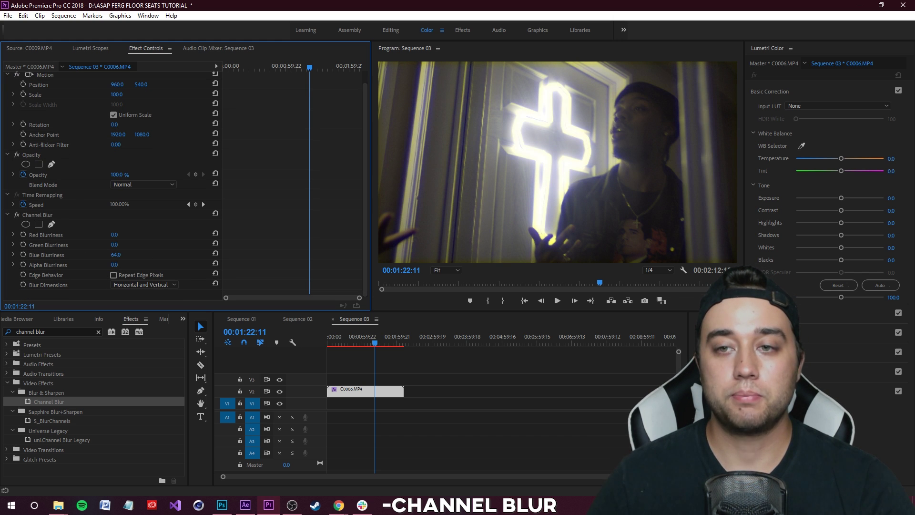
key(grave)
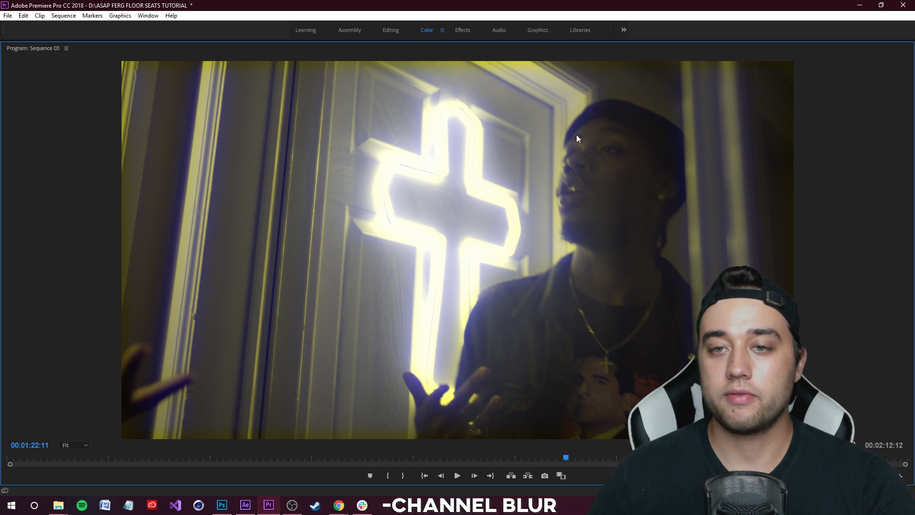
key(grave)
Set Blue Blurriness to 72, enable Repeat Edge Pixels and check the blur at 00:01:18:09
click(140, 286)
click(125, 282)
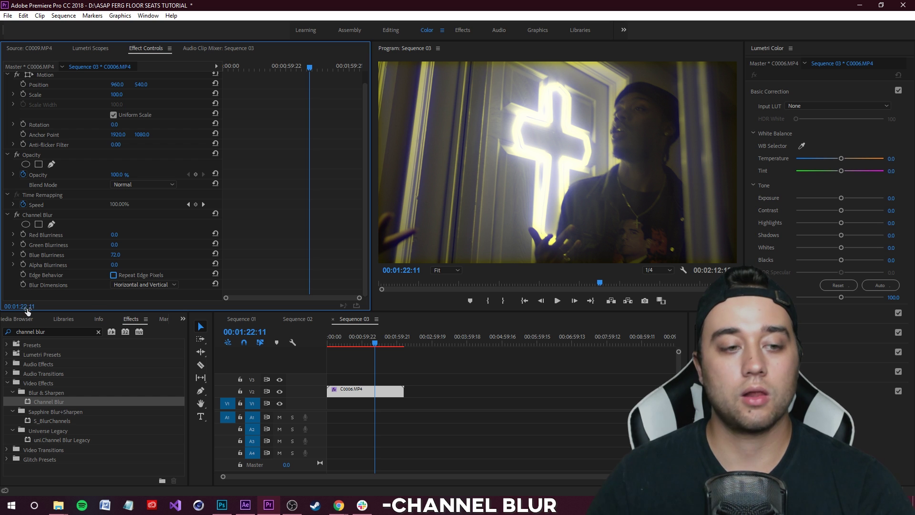
click(114, 276)
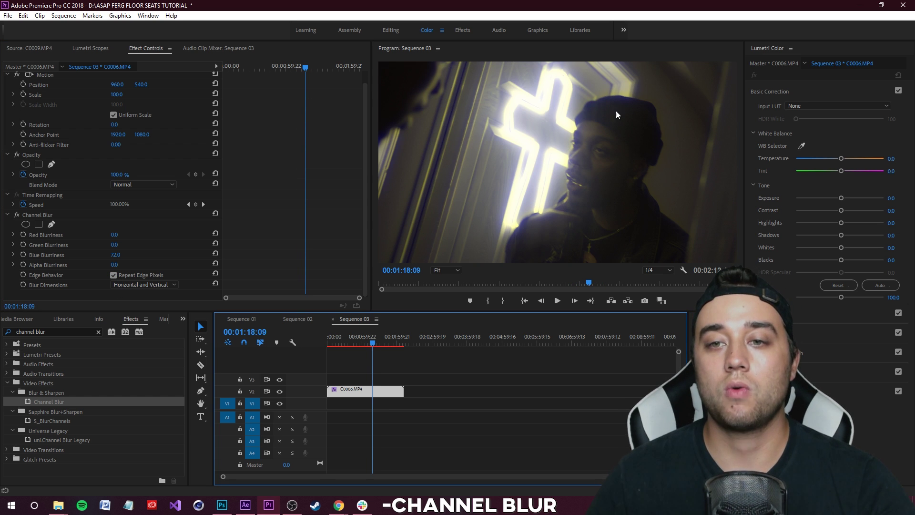
Remove the Channel Blur effect from the C0006.MP4 clip and search the effects for "color king"
click(37, 215)
key(Delete)
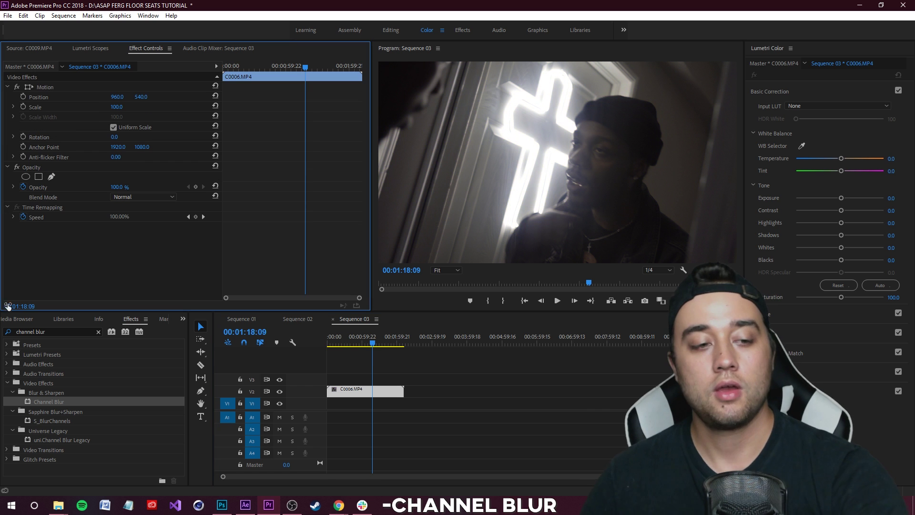
drag(61, 332, 15, 325)
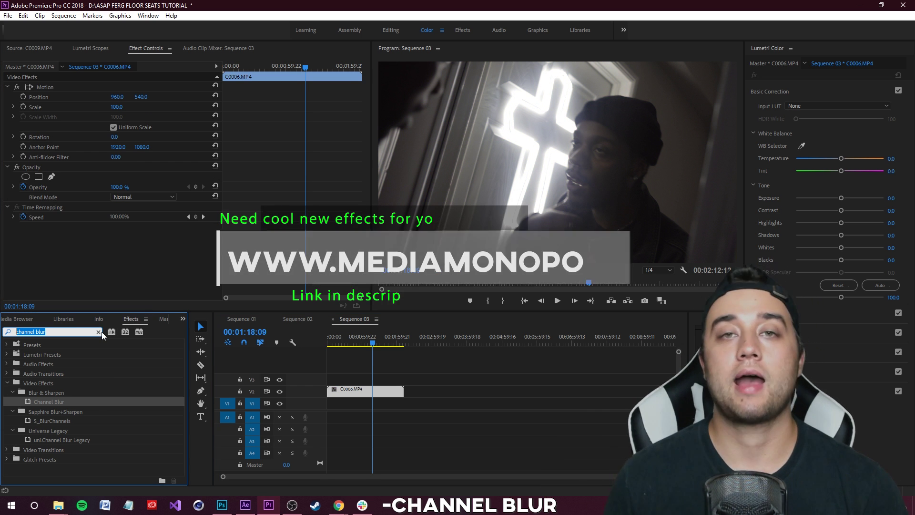
text(color king)
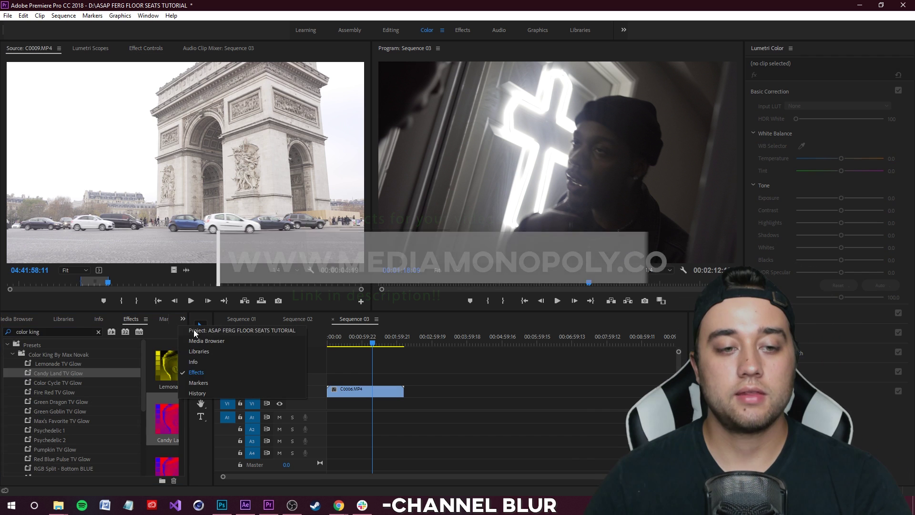
Create an adjustment layer and place it on track V3, spanning the full length of the C0006.MP4 clip
click(158, 475)
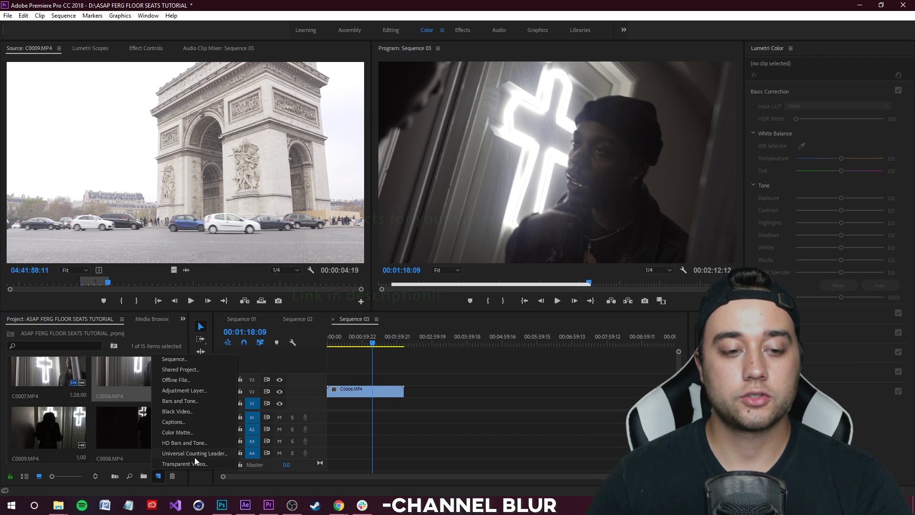
click(205, 402)
click(473, 286)
drag(134, 427, 406, 377)
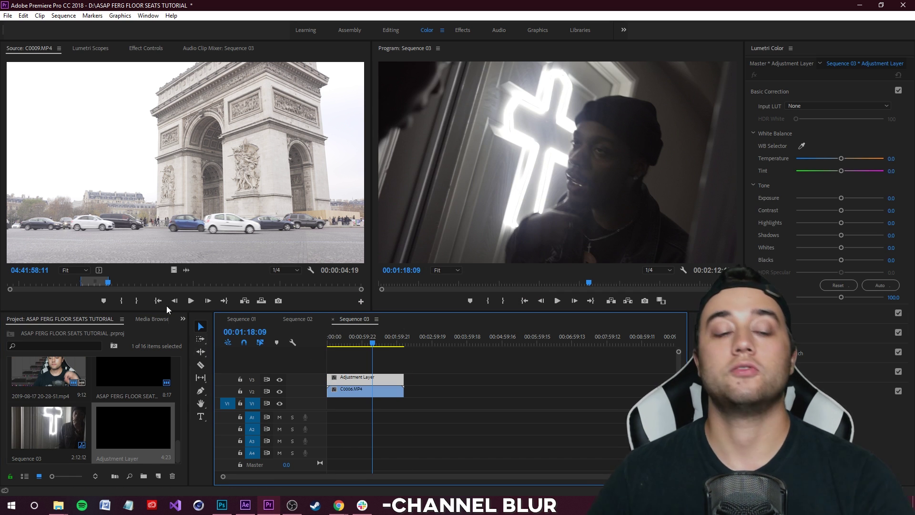
Try two Color King presets on the adjustment layer, ending with Lemonade TV Glow, and undo each one
click(182, 318)
click(210, 381)
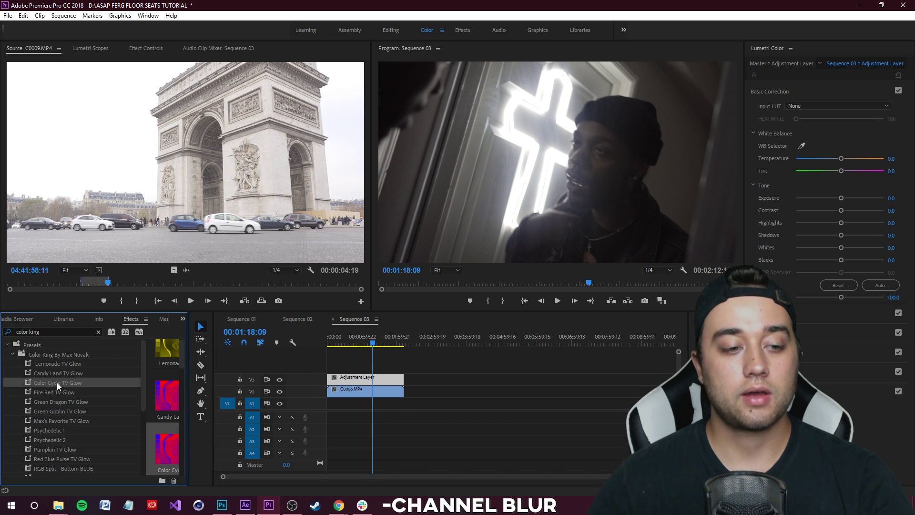
drag(57, 374, 374, 379)
key(ctrl+z)
drag(45, 363, 364, 377)
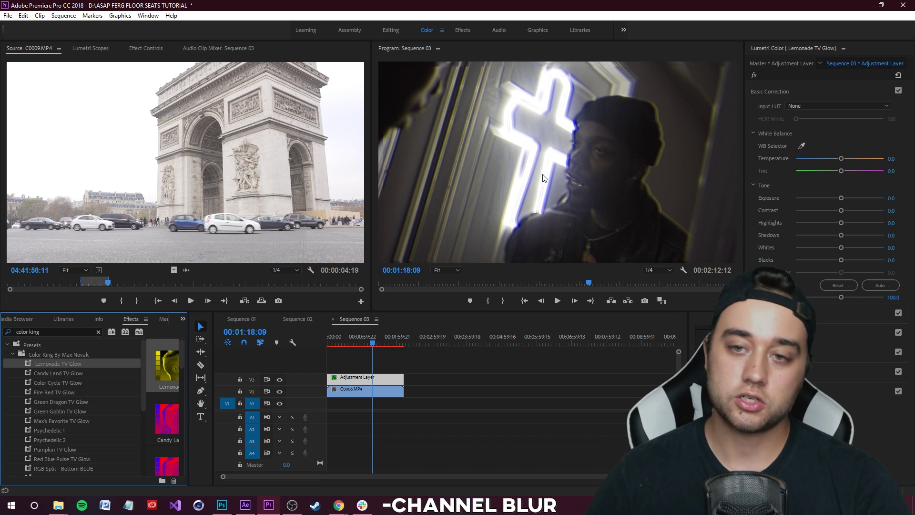
key(ctrl+z)
Preview the Psychedelic 1 preset on the adjustment layer and replace it with the Pumpkin TV Glow preset
click(88, 431)
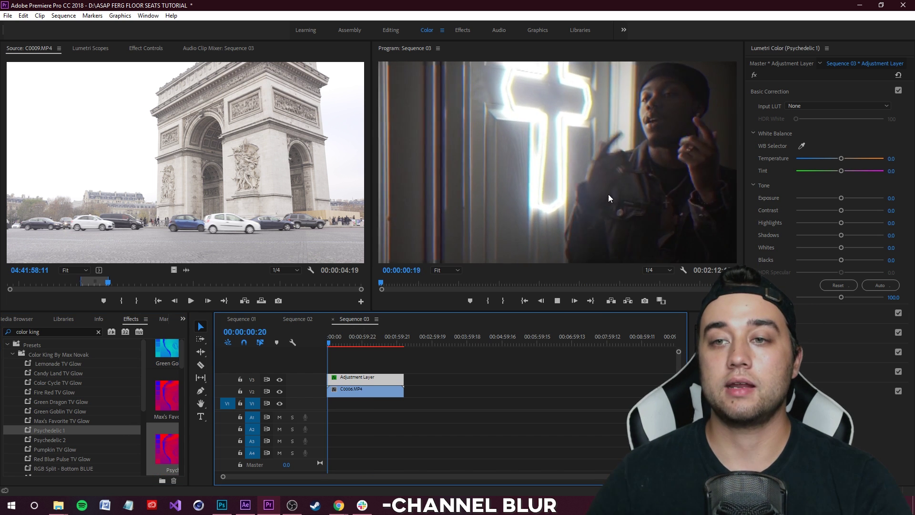
key(space)
key(ctrl+z)
drag(61, 450, 364, 379)
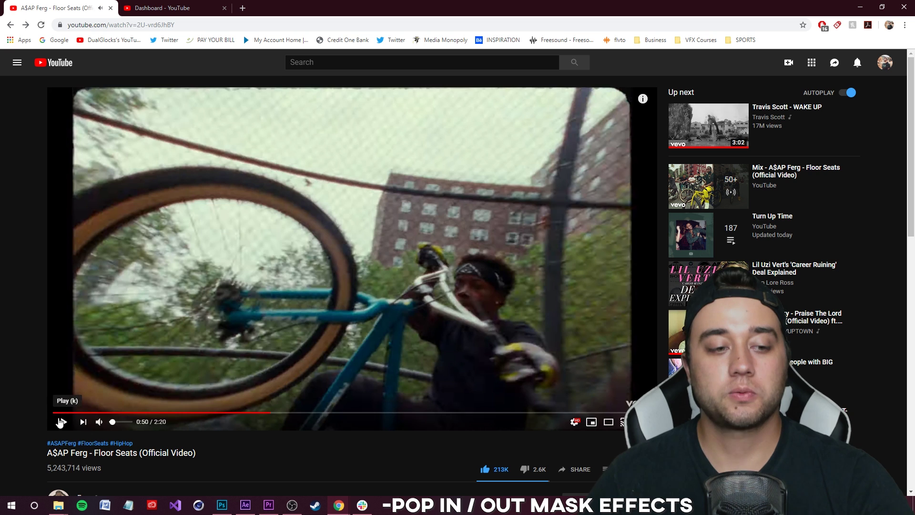
In the browser, play the Floor Seats video on YouTube from 0:50 to 0:52 and enlarge it to full screen
click(63, 422)
click(63, 422)
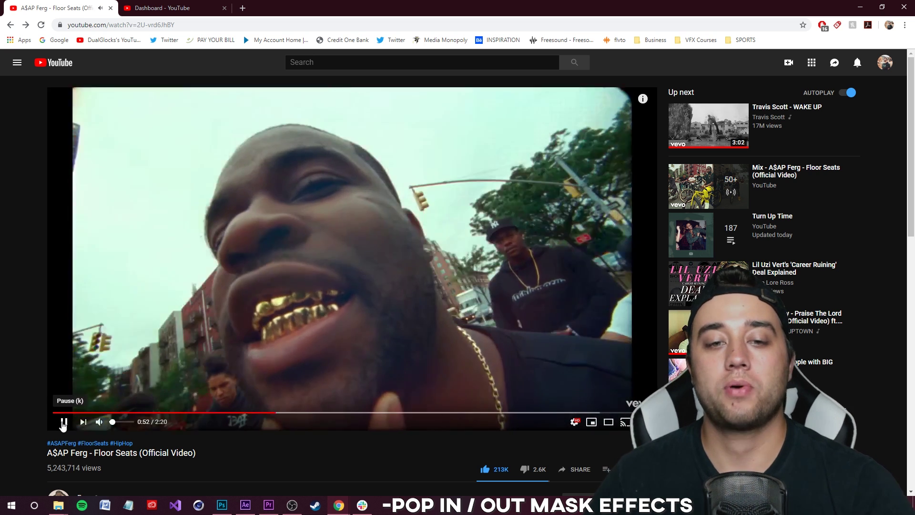
click(63, 421)
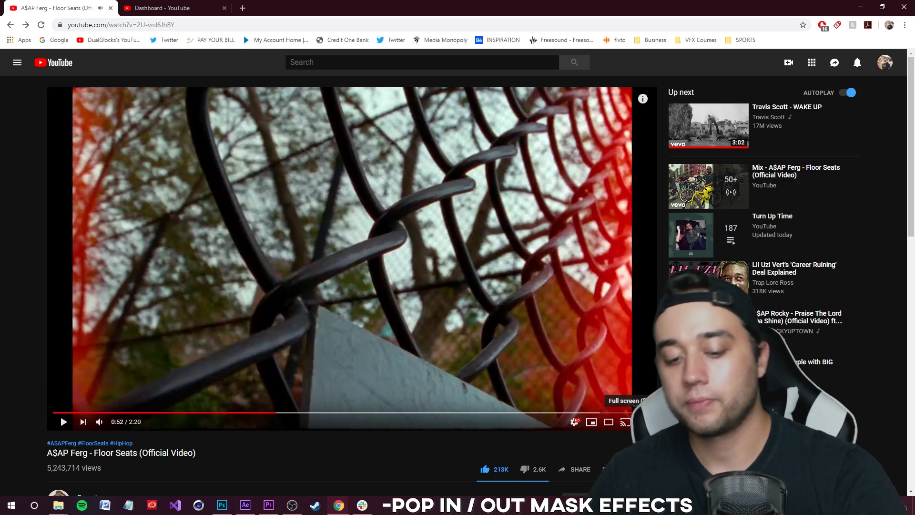
click(626, 422)
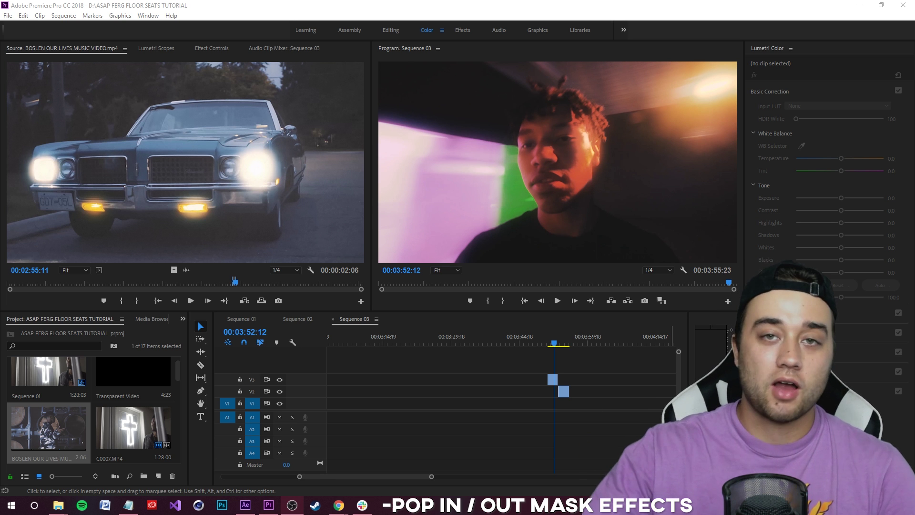
Switch to Premiere Pro and play back the first BOSLEN OUR LIVES clip in Sequence 03
click(655, 382)
drag(553, 340, 546, 339)
key(shift+Right)
key(shift+Right)
scroll(576, 372, up, 2)
key(space)
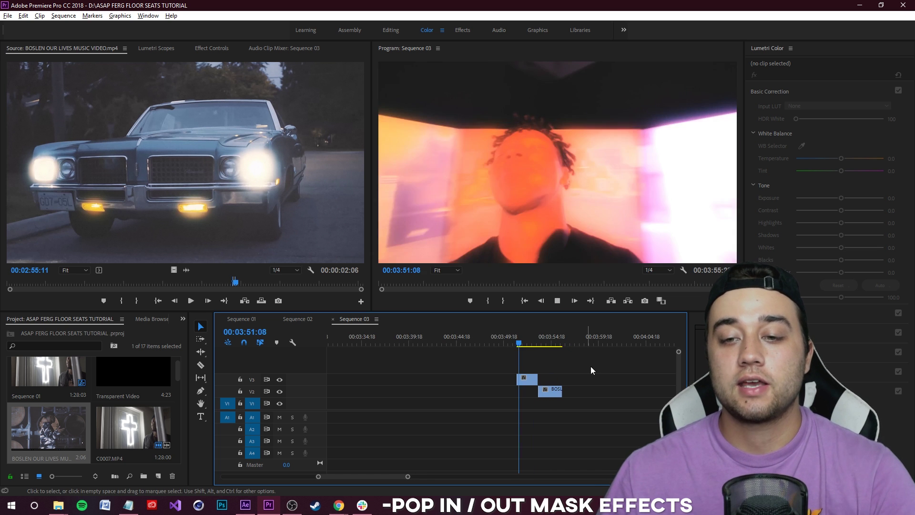
Split the BOSLEN OUR LIVES clip on track V3 at 00:03:52:19 and save the project
scroll(591, 371, up, 2)
click(483, 346)
drag(483, 346, 480, 346)
key(ctrl+s)
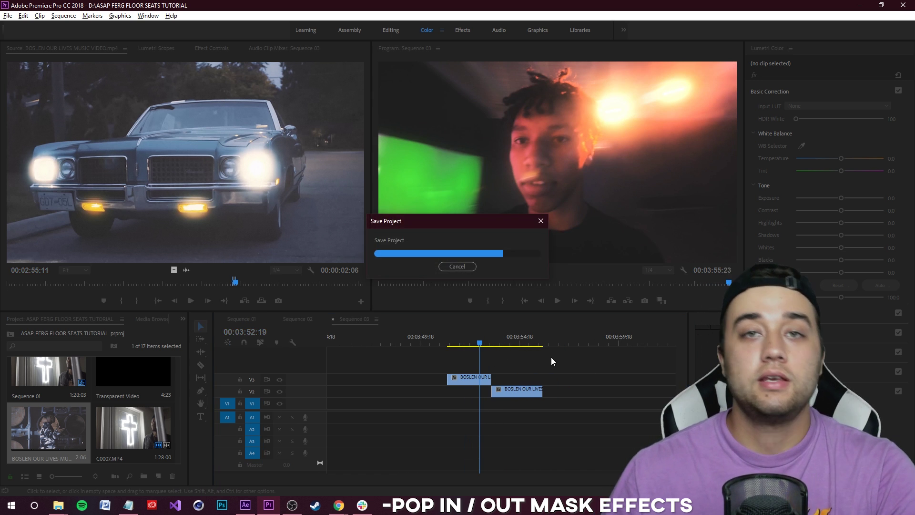
scroll(465, 416, up, 2)
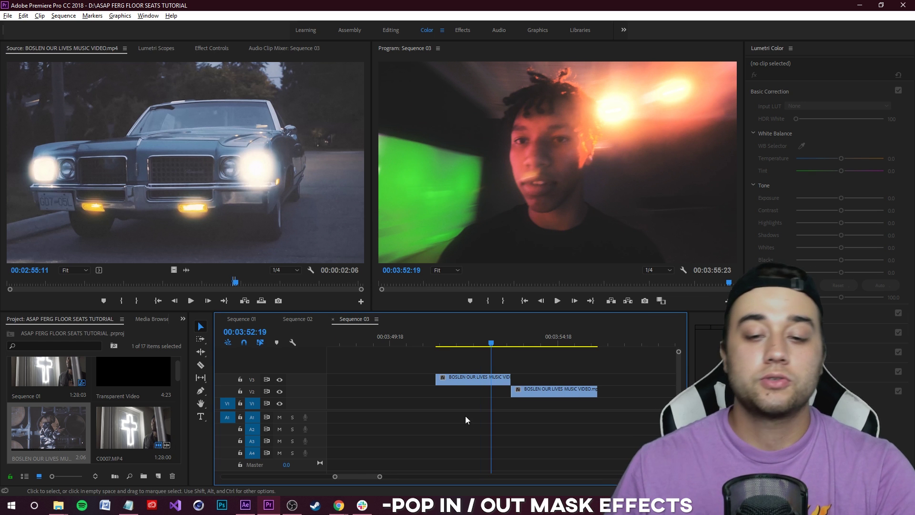
click(498, 379)
key(ctrl+k)
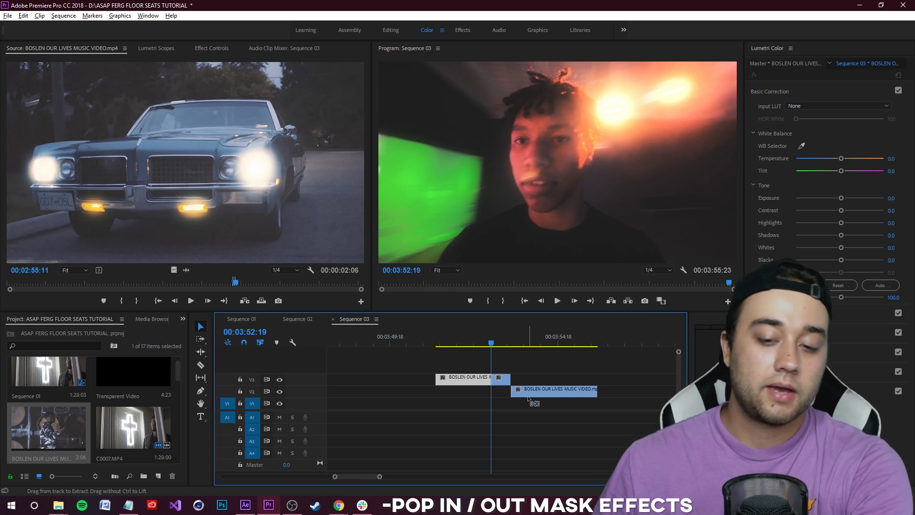
key(ctrl+s)
Turn off Opacity keyframing for the second part of the split V3 clip
mouse_move(497, 346)
mouse_down()
mouse_move(562, 344)
mouse_move(491, 350)
mouse_up()
key(=)
click(530, 376)
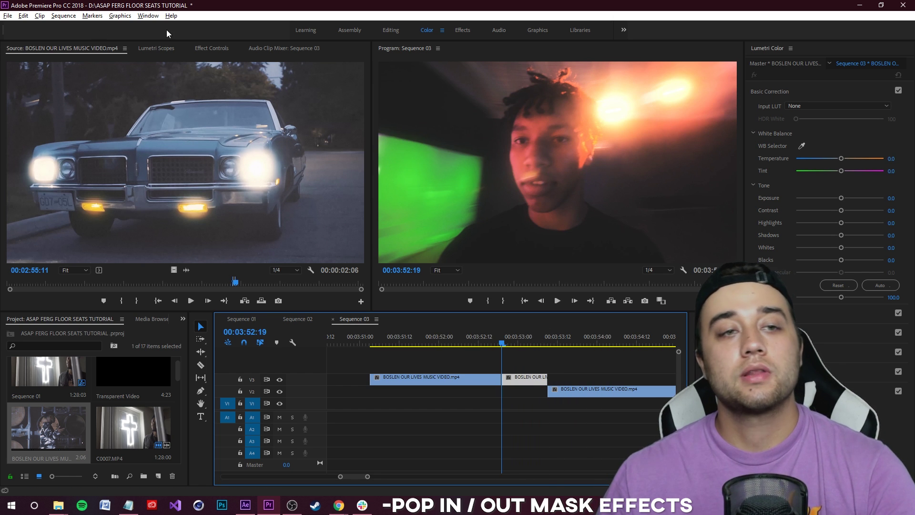
click(205, 50)
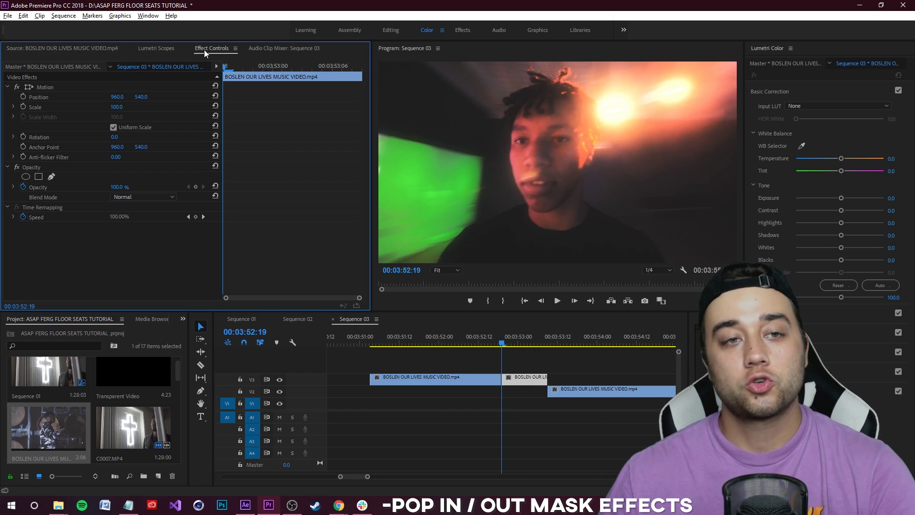
click(24, 187)
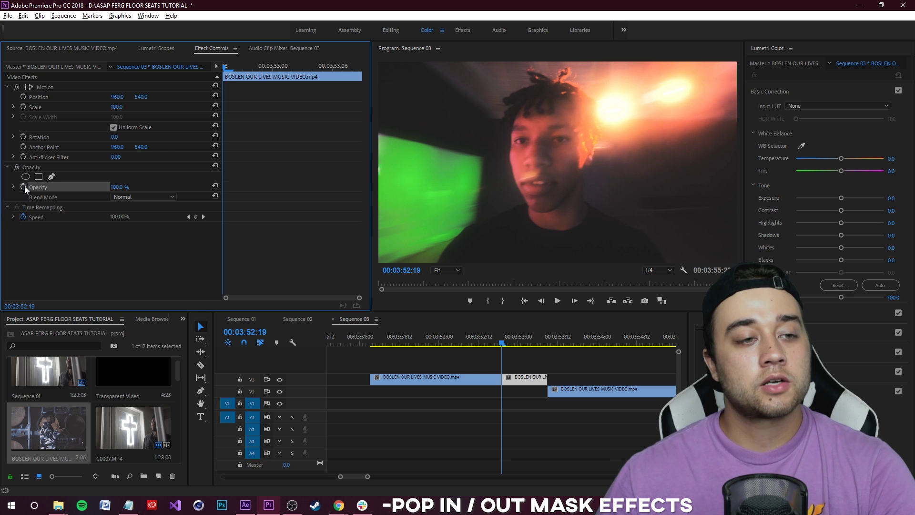
click(7, 167)
click(7, 167)
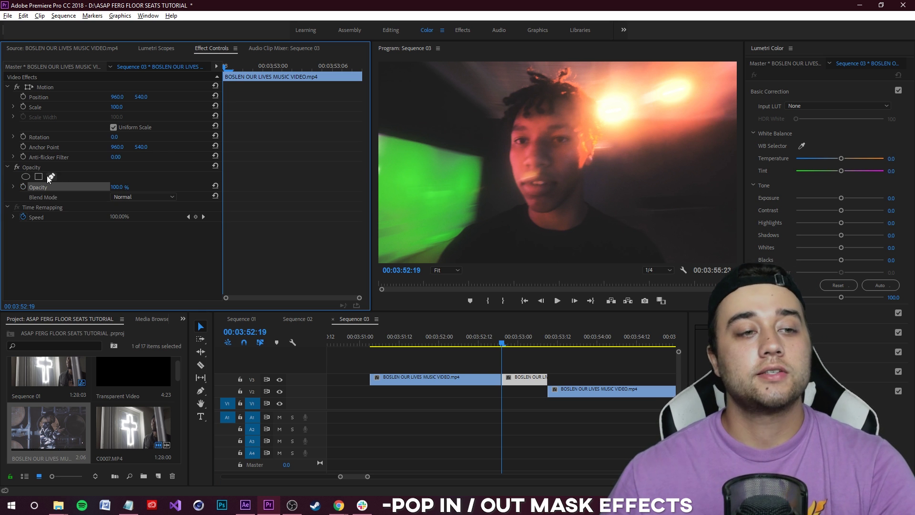
Draw a freeform opacity mask around the man's head and shoulders and set its Mask Feather to 29
click(51, 176)
click(436, 262)
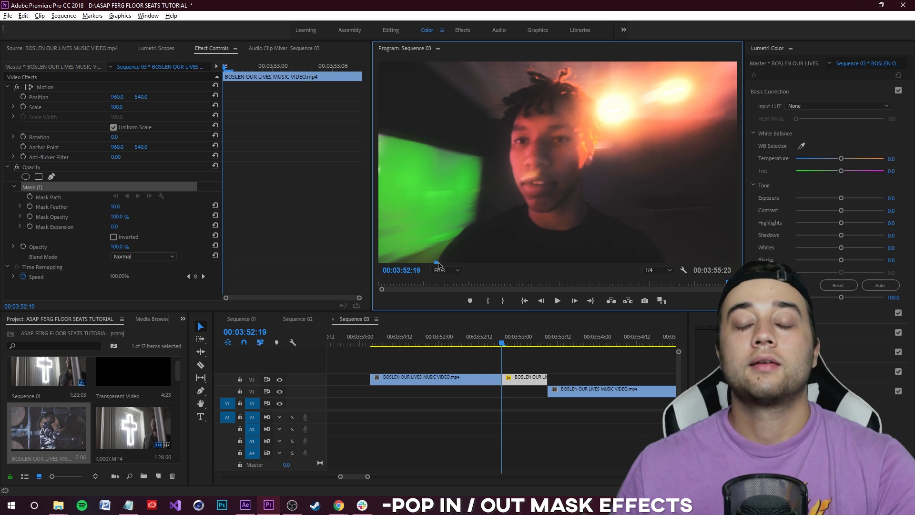
key(grave)
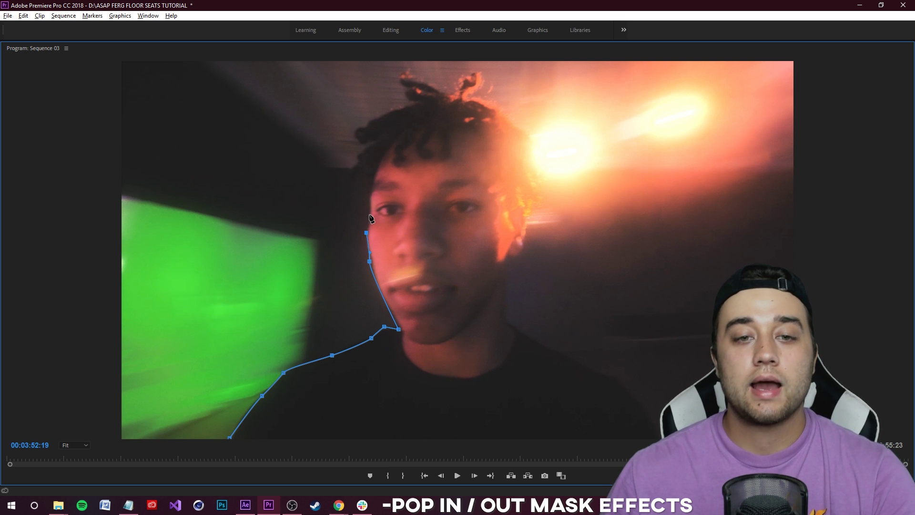
drag(370, 198, 365, 195)
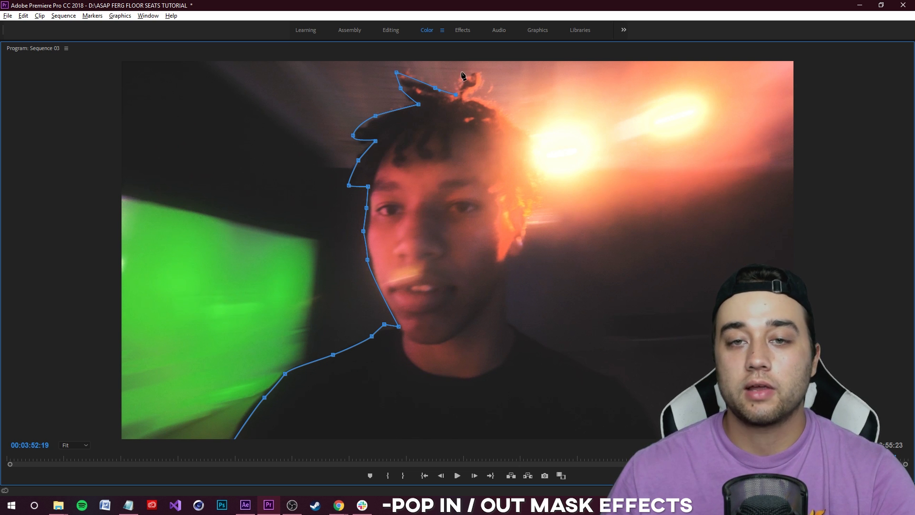
drag(482, 77, 514, 120)
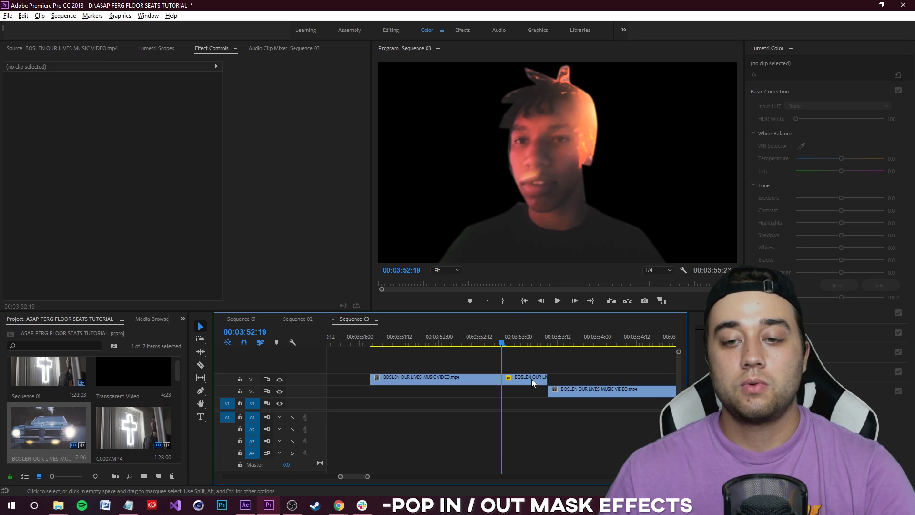
click(531, 380)
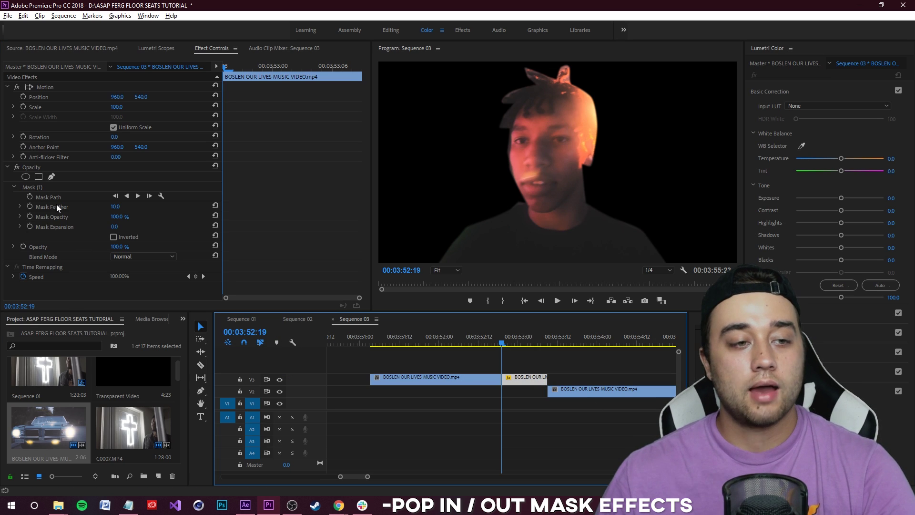
click(20, 206)
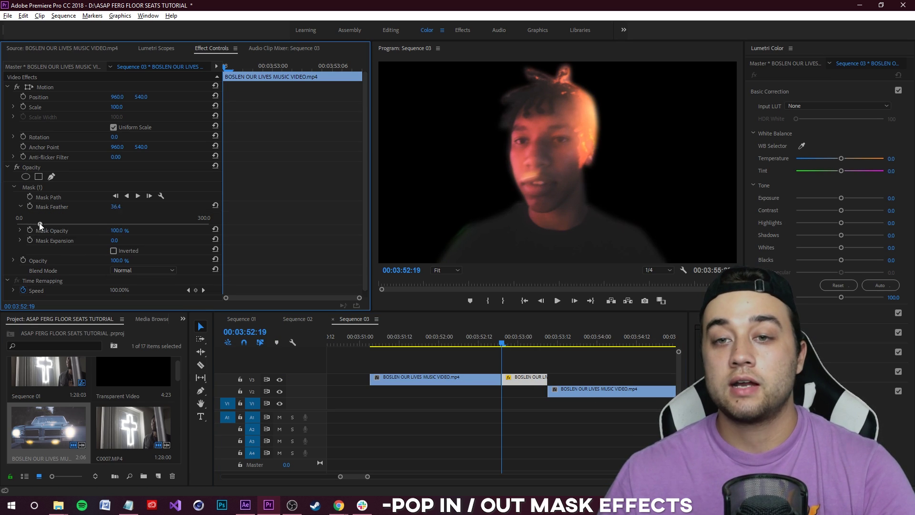
Move the V2 clip beneath the masked clip so it starts at 00:03:52:19, and play back the transition
drag(587, 391, 541, 393)
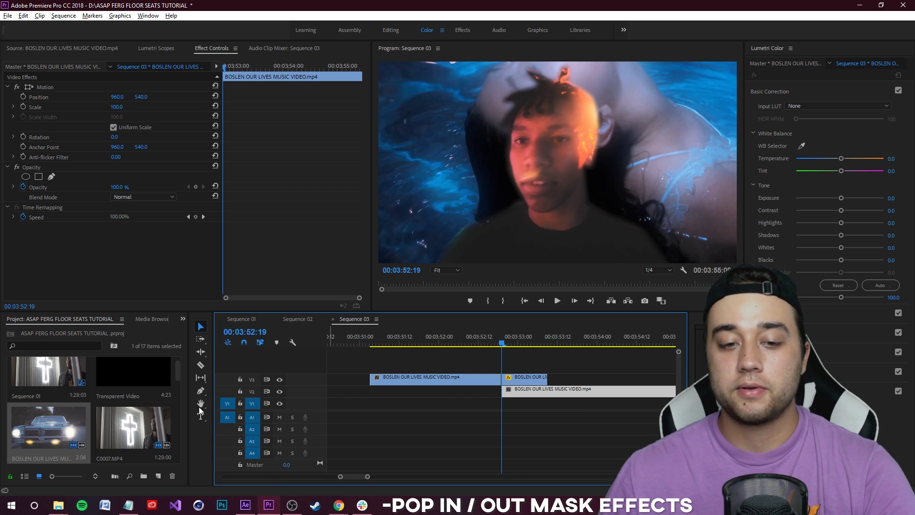
click(521, 365)
mouse_move(499, 342)
mouse_down()
mouse_move(461, 342)
mouse_move(501, 343)
mouse_up()
key(space)
key(space)
key(space)
key(space)
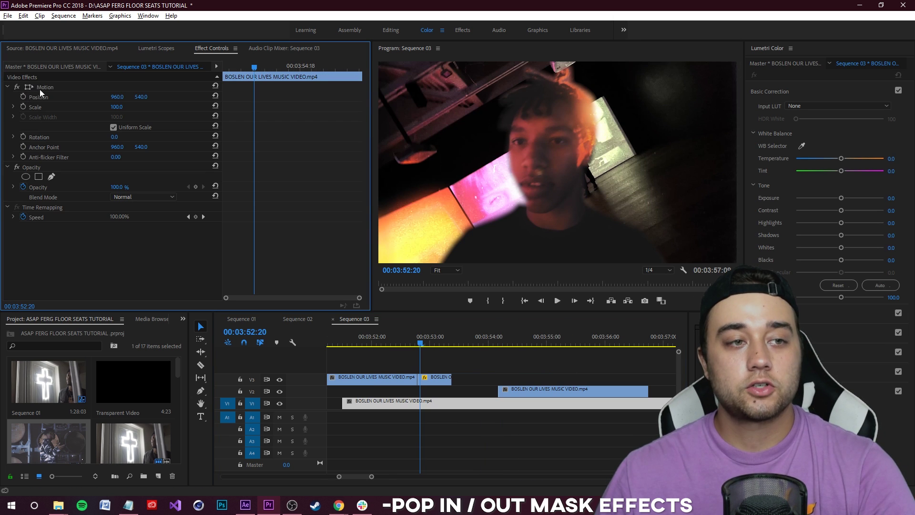
Reframe the V1 background clip to Position 1263.8, 532.3 and Scale 139.4, and play back the transition
drag(583, 156, 362, 157)
drag(420, 341, 388, 341)
key(space)
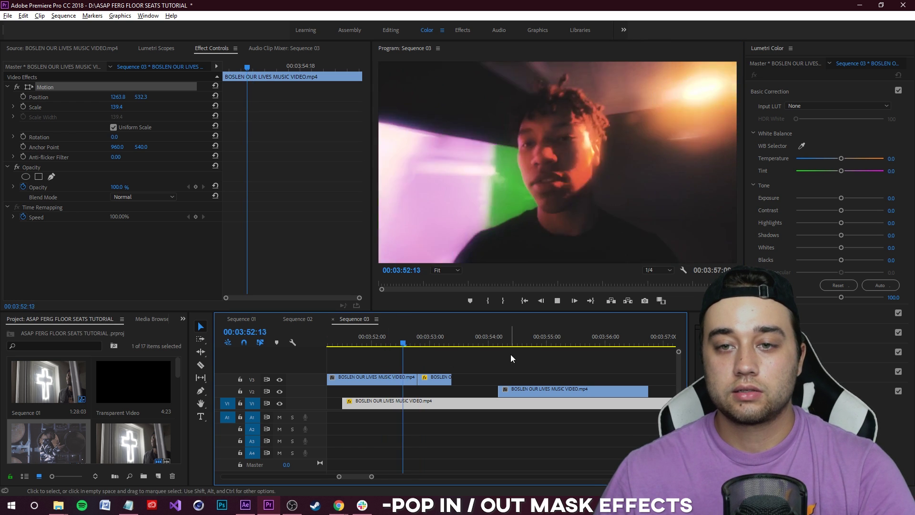
key(space)
Add a Mask Path keyframe to the masked V3 clip at 00:03:52:19
scroll(438, 362, up, 3)
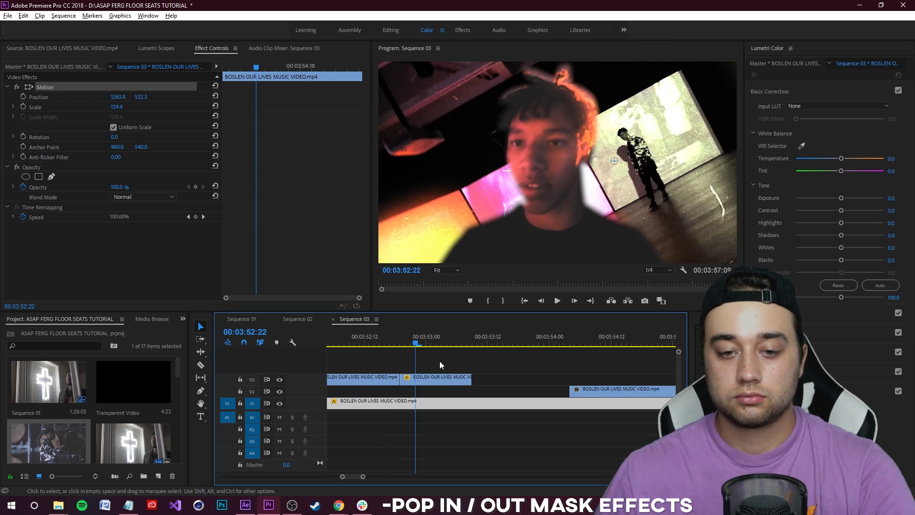
drag(407, 342, 388, 348)
click(401, 379)
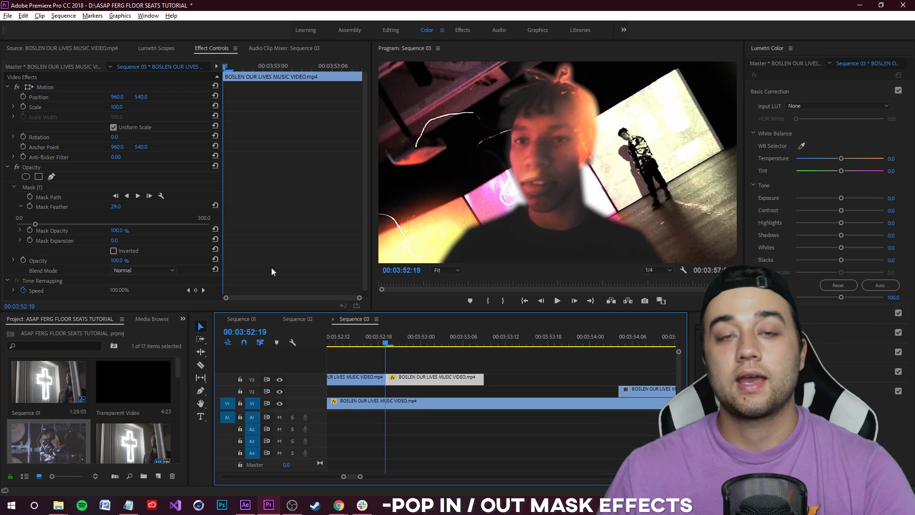
click(30, 196)
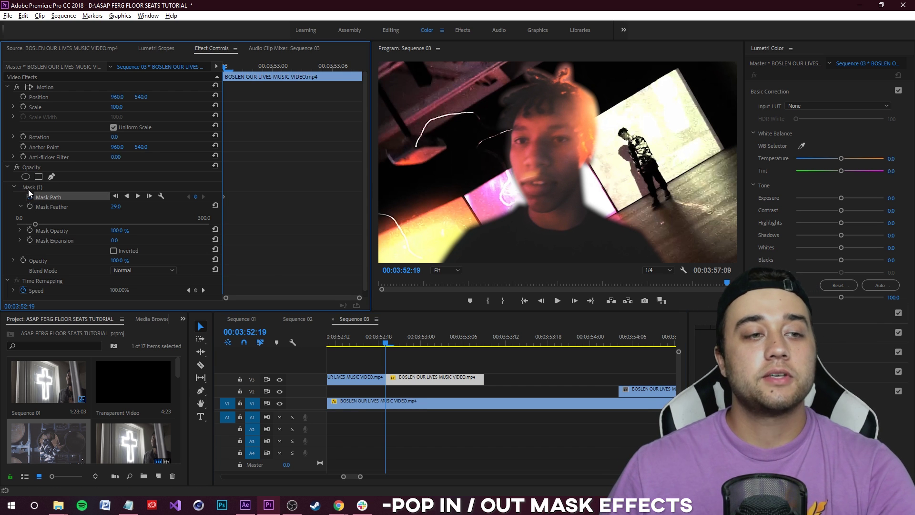
At 00:03:53:03, shift the whole mask slightly so it follows the man's head and shoulders
drag(385, 343, 441, 344)
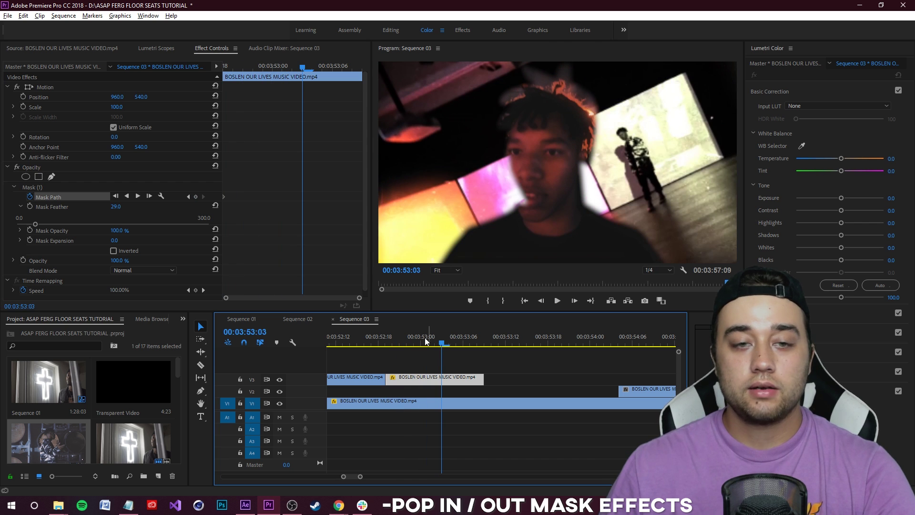
click(27, 186)
click(548, 161)
drag(548, 161, 544, 159)
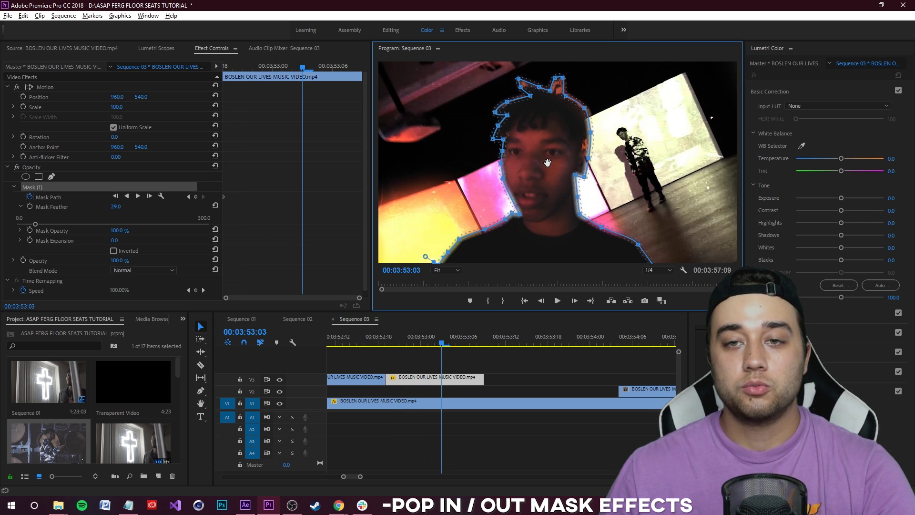
Play back the cut into the masked clip several times to check the mask pop effect
drag(438, 342, 348, 356)
key(space)
key(space)
drag(427, 341, 370, 349)
key(space)
click(557, 353)
key(space)
drag(426, 337, 362, 341)
key(space)
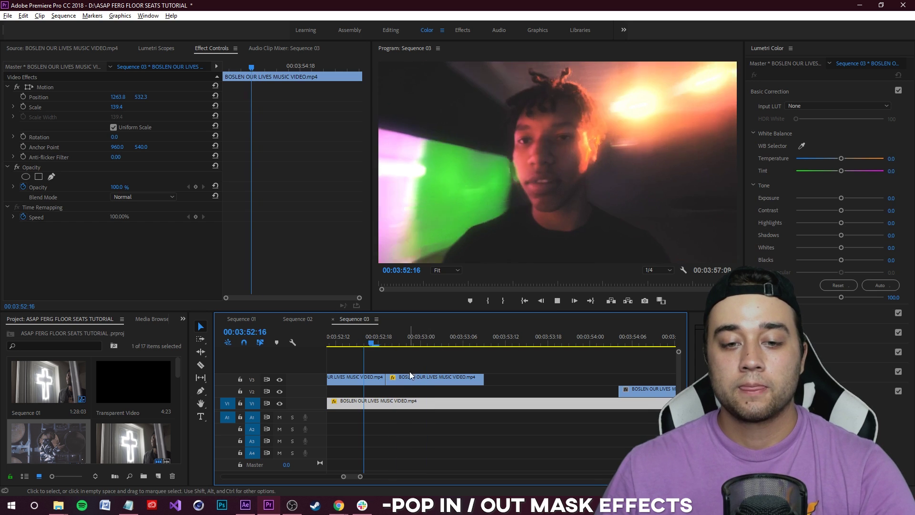
Split the V1 background clip and the masked V3 clip at 00:03:53:00
key(space)
click(413, 381)
key(Left)
key(Left)
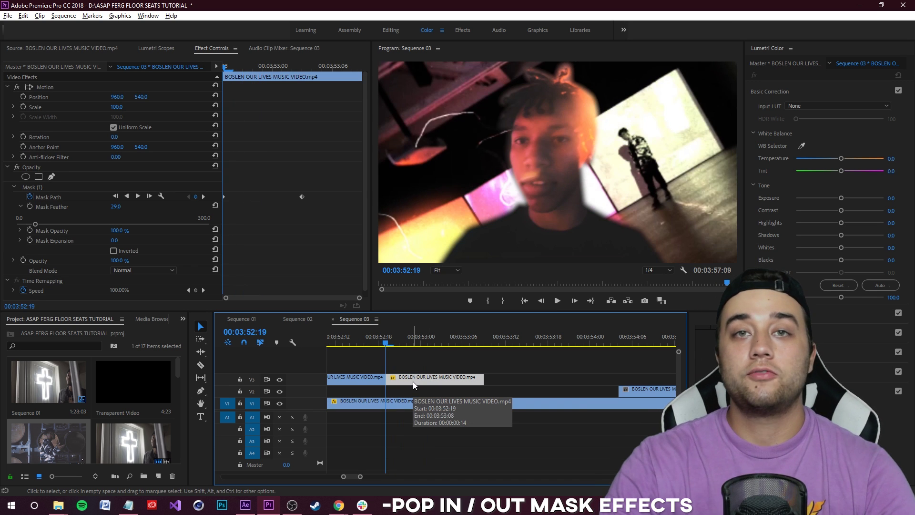
key(Right)
key(Right)
key(Right)
key(Right)
key(Right)
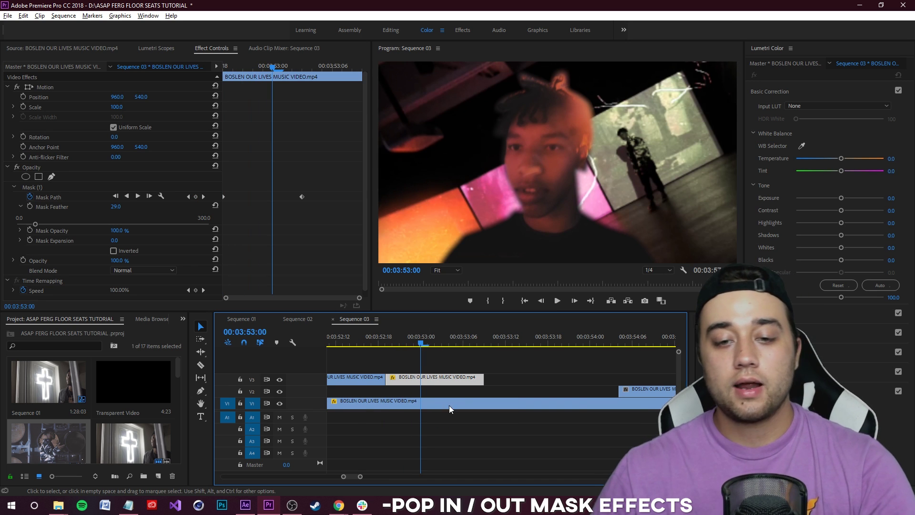
click(449, 404)
click(448, 379)
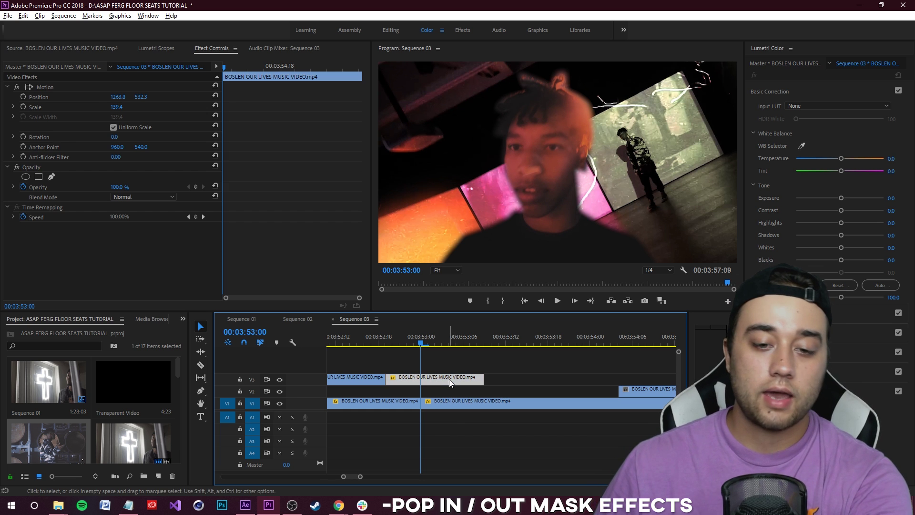
key(ctrl+k)
Delete the opacity mask from the second part of the split V3 clip and play back the transition
click(38, 188)
key(Delete)
click(341, 342)
key(space)
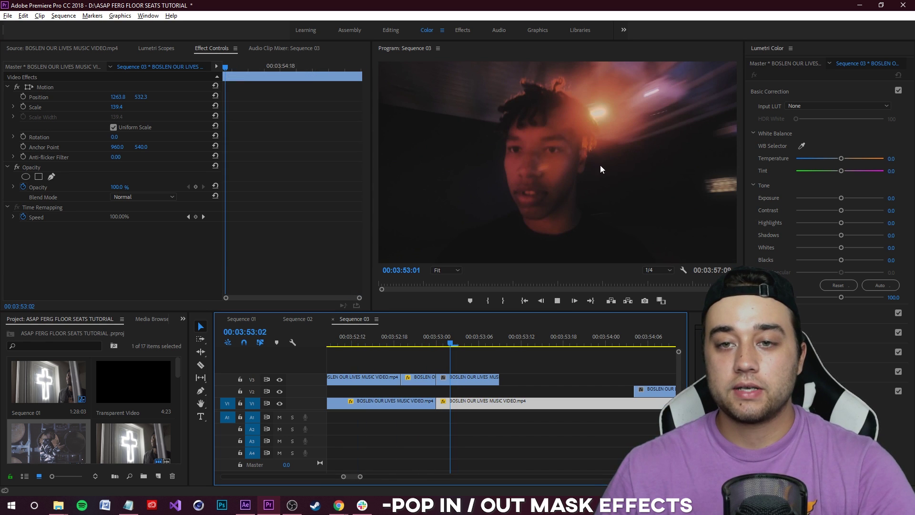
key(space)
Cut the unmasked V3 clip at 00:03:53:06, delete its remainder, and split the V1 clip at the same frame
click(481, 379)
key(ctrl+k)
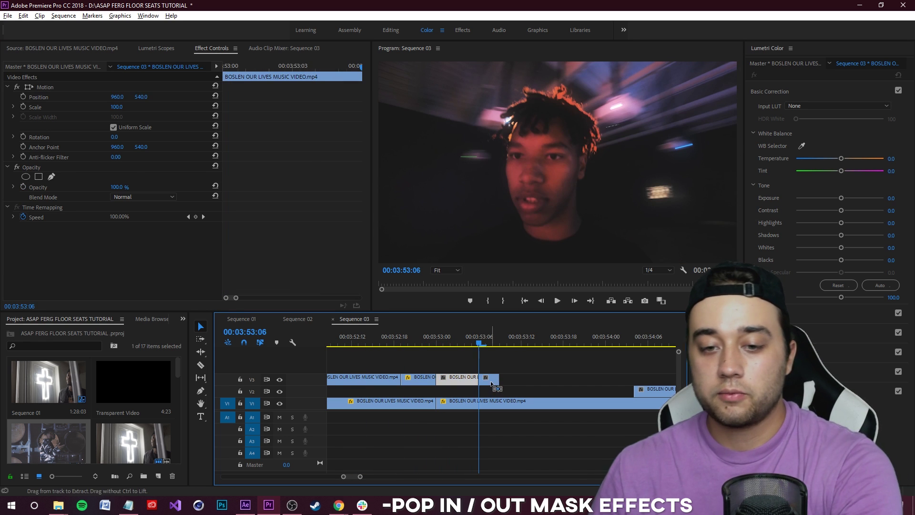
click(491, 379)
key(Delete)
click(489, 407)
key(ctrl+k)
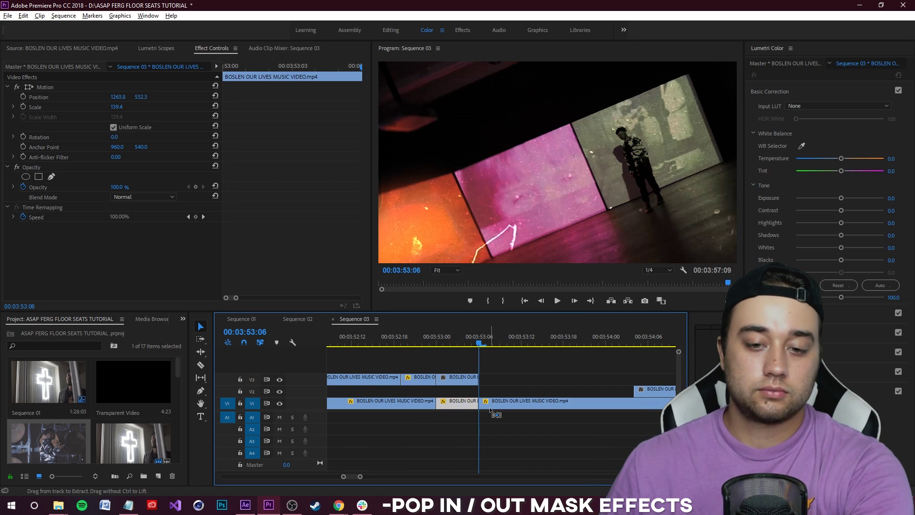
Play back the mask pop-in and pop-out section repeatedly to check its timing
drag(484, 344, 313, 378)
key(space)
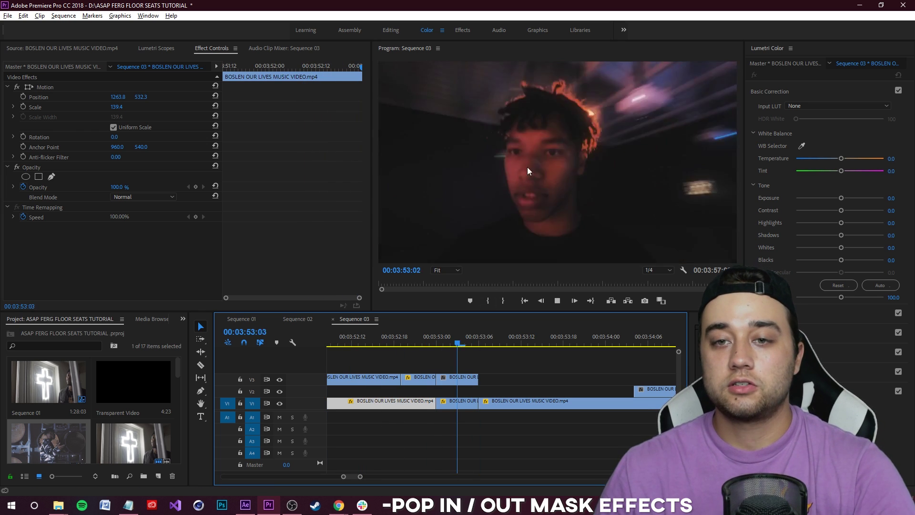
key(space)
drag(655, 344, 316, 355)
key(space)
key(space)
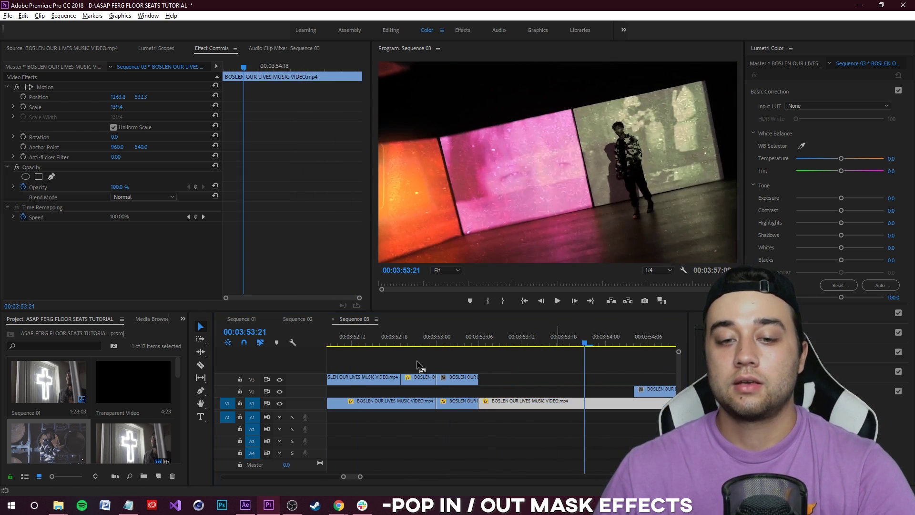
drag(576, 343, 324, 348)
key(space)
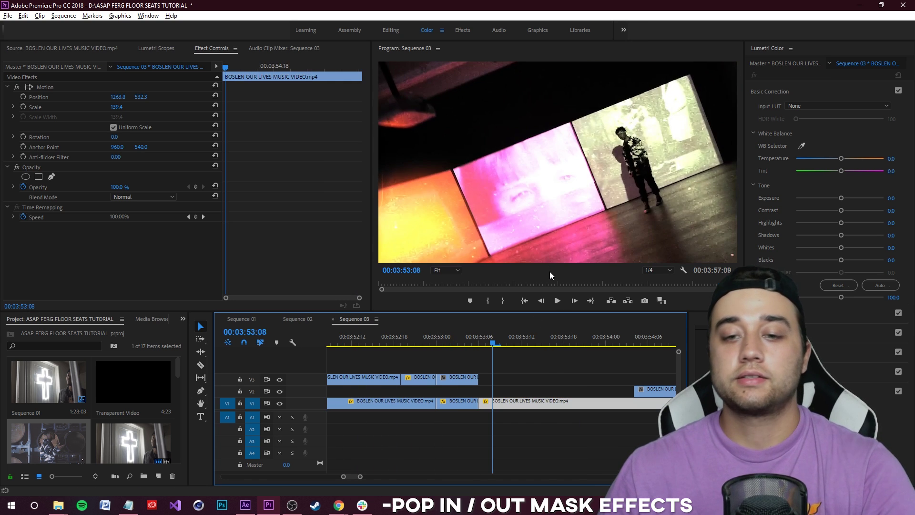
key(space)
drag(436, 344, 392, 345)
key(minus)
key(space)
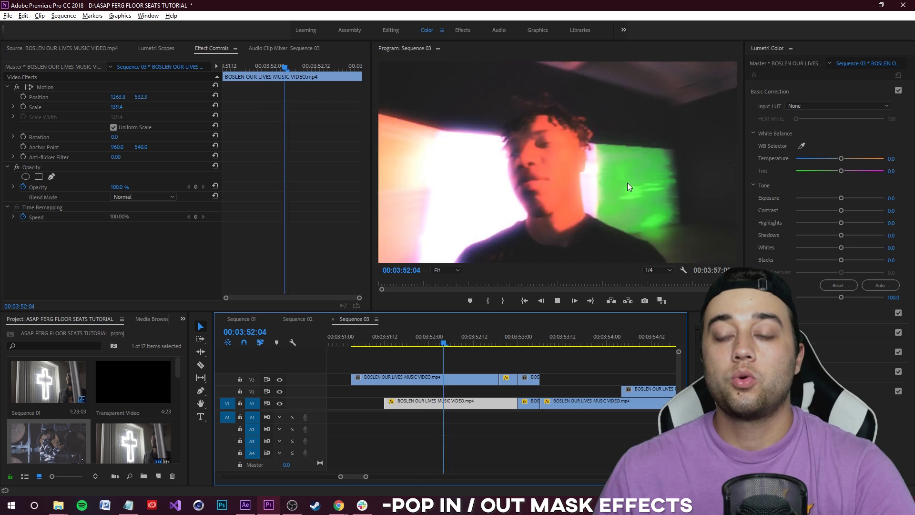
key(space)
Move the V2 clip farther along the timeline and split the V1 clip at 00:03:54:04
drag(453, 348, 465, 348)
drag(490, 393, 664, 395)
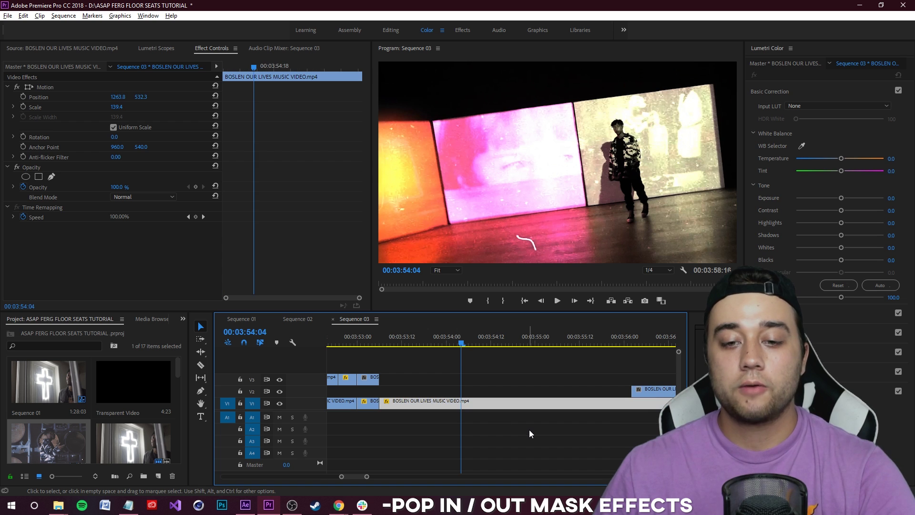
key(ctrl+k)
click(506, 383)
click(509, 403)
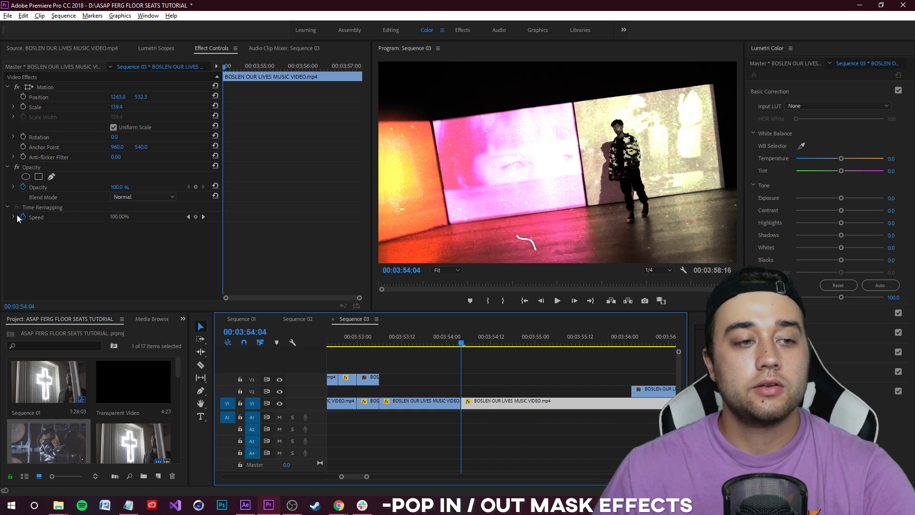
Disable Opacity keyframing on the new V1 clip and add an inverted rectangle mask, fitting its upper corners to the pink screen
click(22, 186)
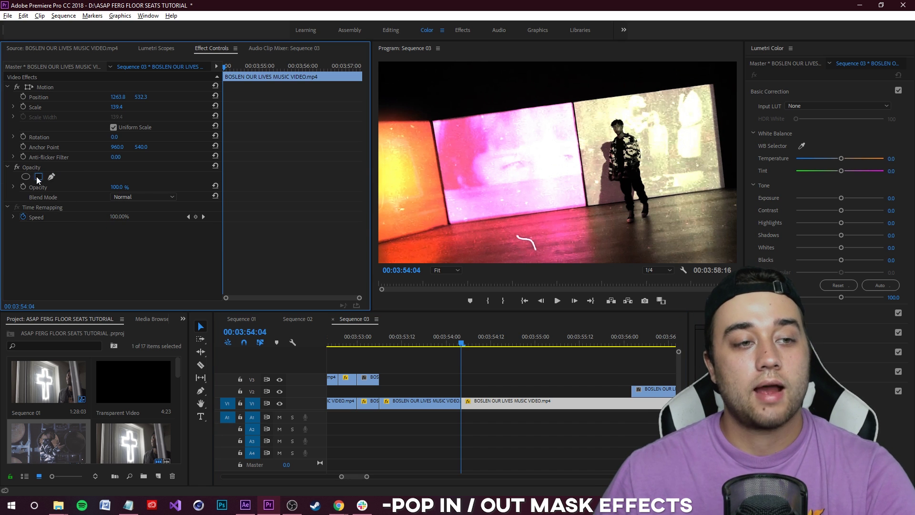
click(38, 176)
click(113, 237)
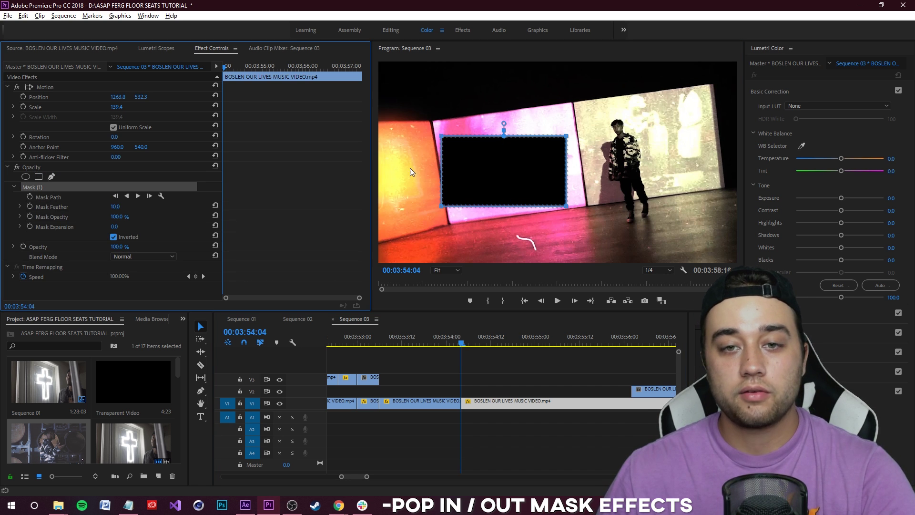
drag(441, 137, 434, 121)
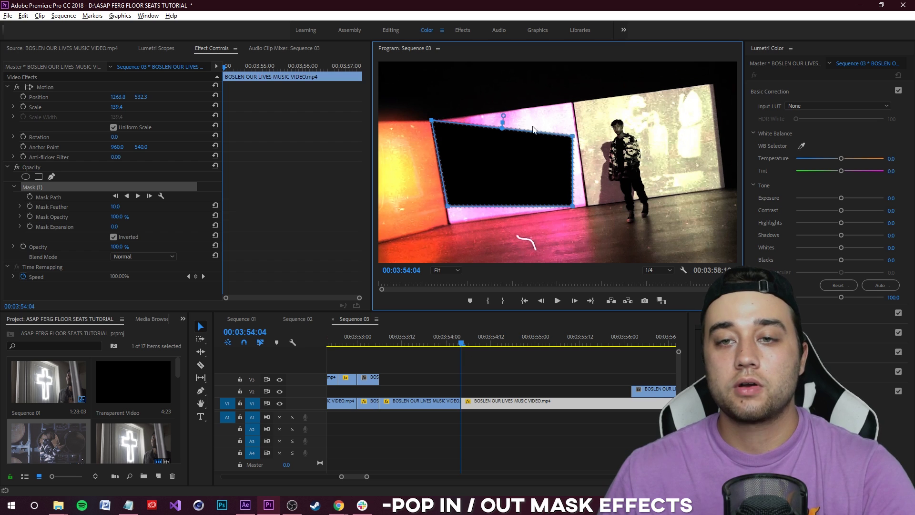
drag(572, 136, 574, 103)
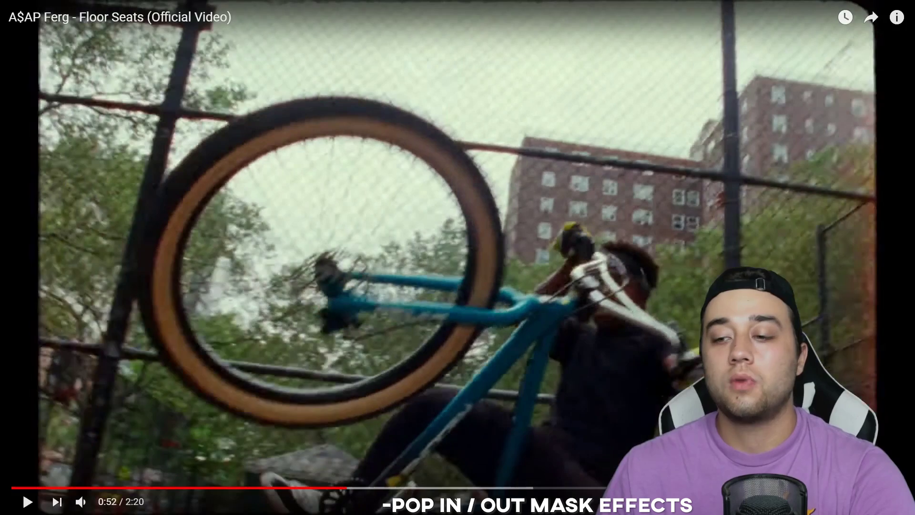
Exit the full-screen reference video, switch to Premiere Pro, and clear the clip selection
key(Escape)
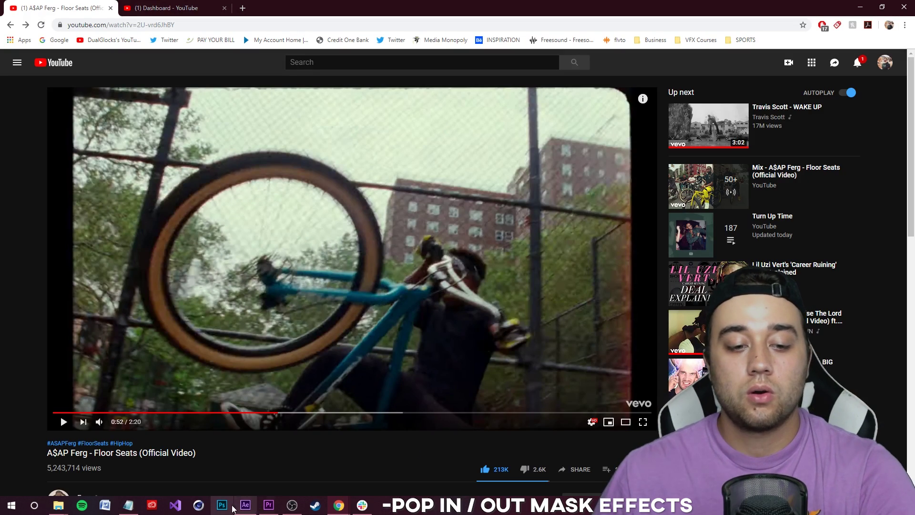
click(246, 505)
click(268, 505)
click(550, 360)
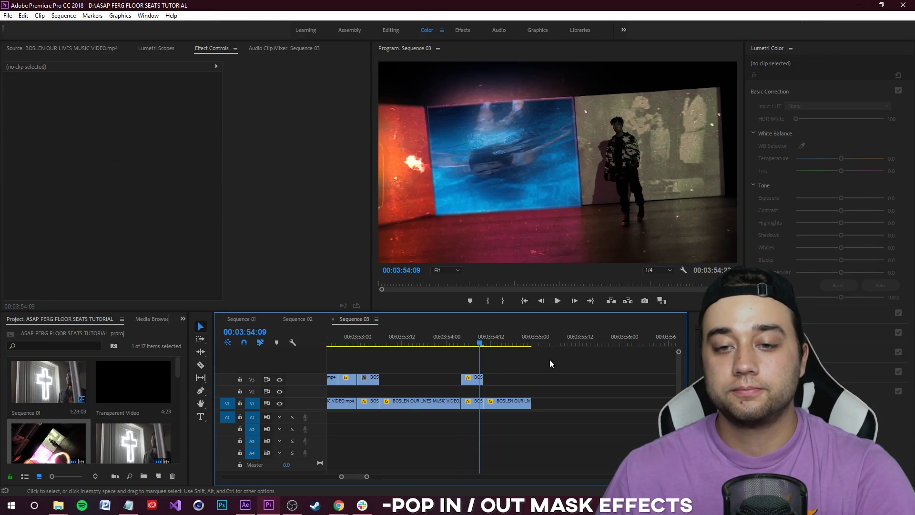
Play back the section with the underwater footage inside the masked screen and save the project
scroll(506, 357, up, 2)
drag(450, 343, 419, 344)
click(530, 179)
key(grave)
key(grave)
click(546, 351)
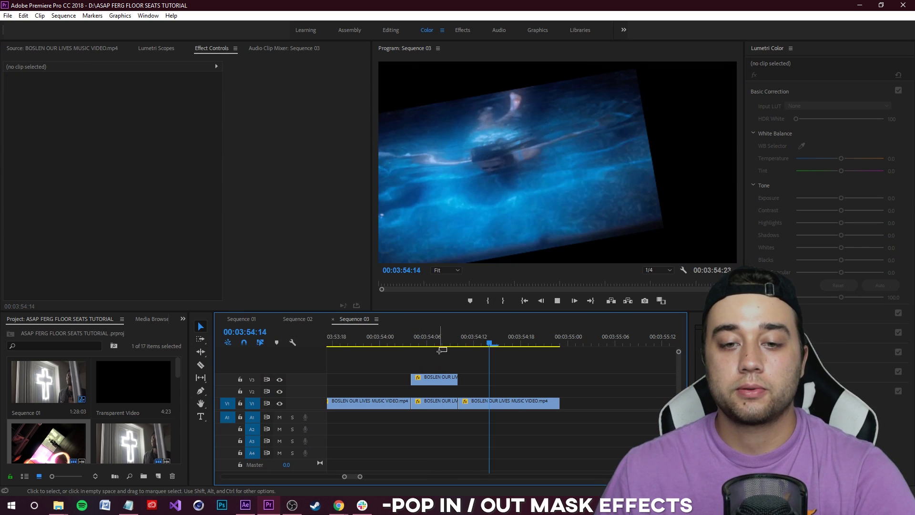
key(ctrl+s)
Nest the stacked V3 and V1 clips starting at 00:03:54:04, keeping the default name
drag(470, 352, 470, 403)
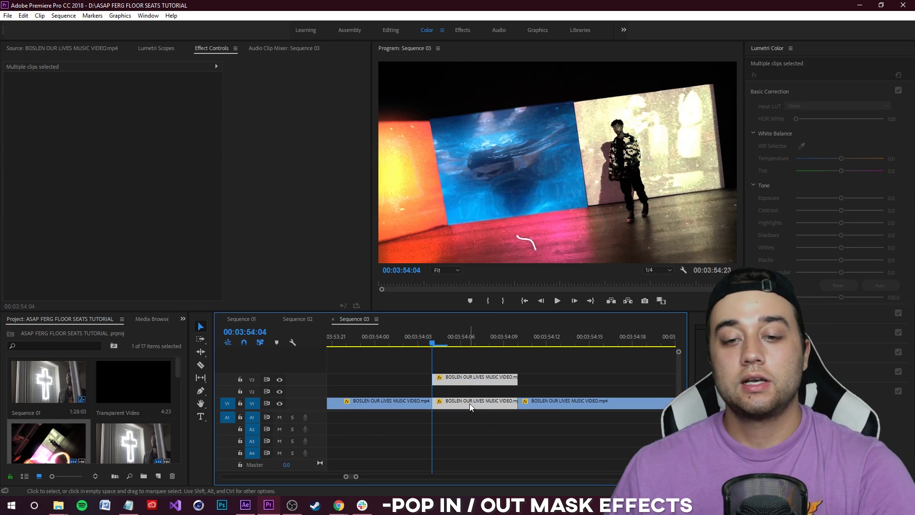
right_click(470, 403)
click(494, 283)
click(443, 264)
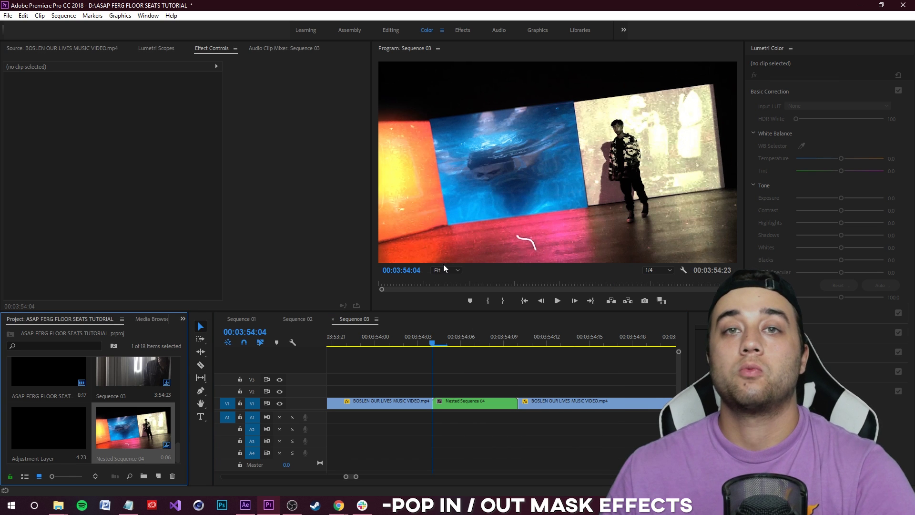
Split the underwater clip ten frames after its start, at 00:03:54:20
drag(434, 344, 523, 359)
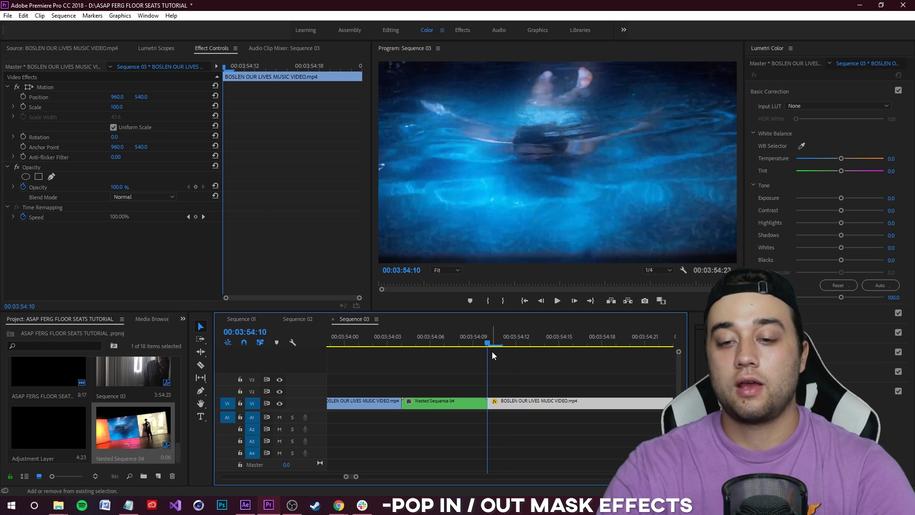
key(shift+Right)
key(shift+Right)
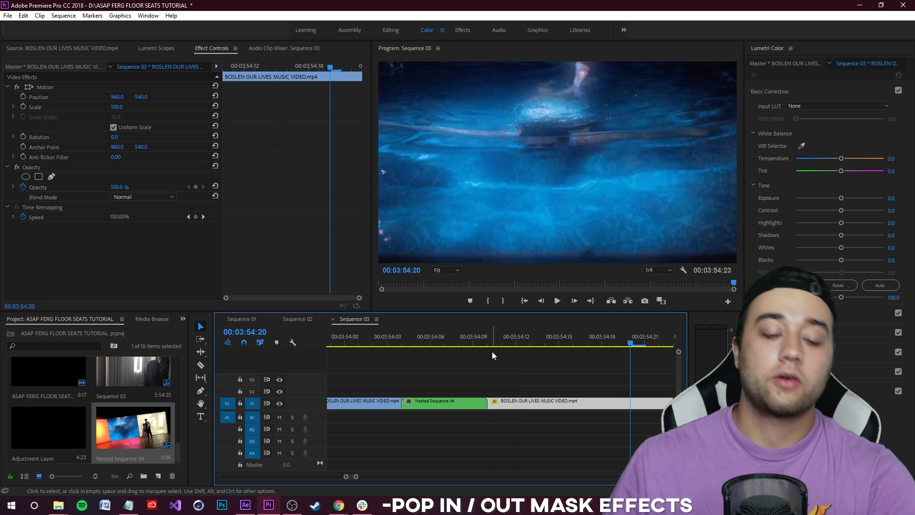
key(ctrl+k)
Nest the masked-screen nested sequence together with the following underwater clip, keeping the default name
drag(456, 384, 566, 404)
right_click(565, 403)
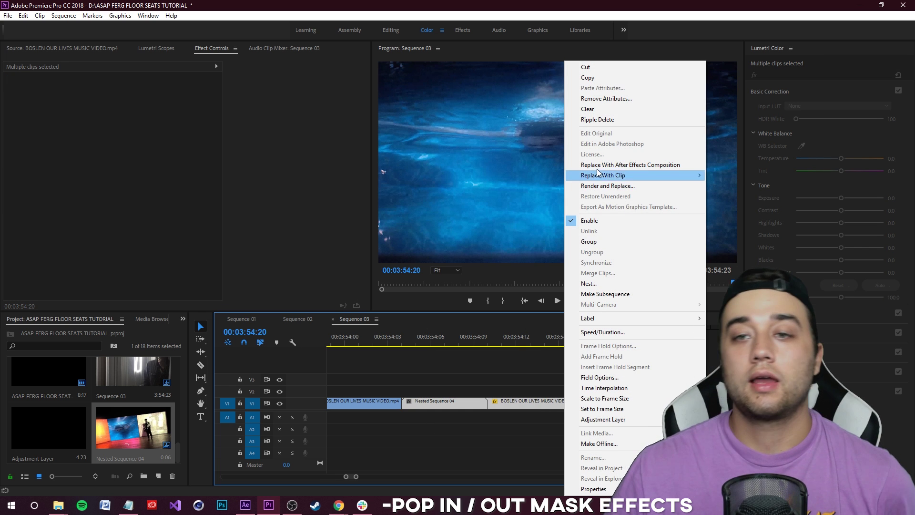
click(605, 284)
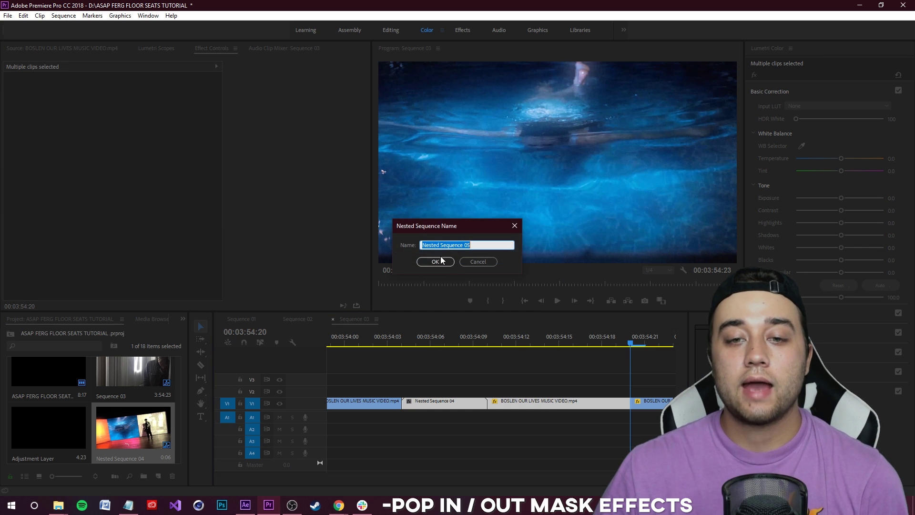
click(442, 261)
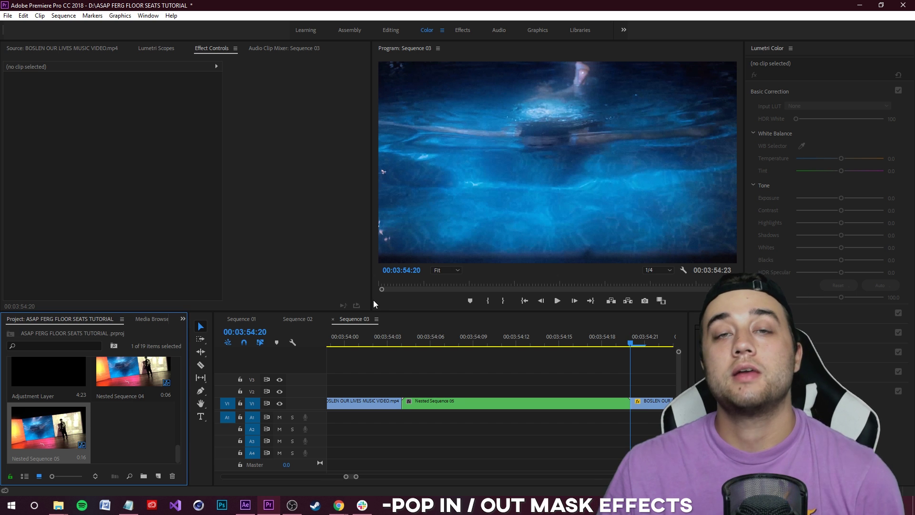
Apply the Zoom Hit preset to the nested sequence on V1 and play back the result
drag(45, 420, 424, 387)
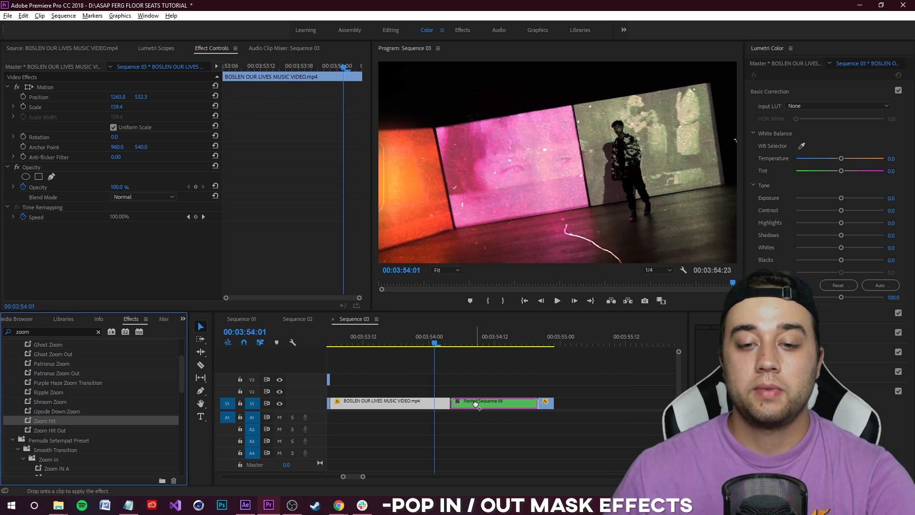
drag(475, 404, 478, 404)
key(space)
key(space)
drag(527, 340, 471, 358)
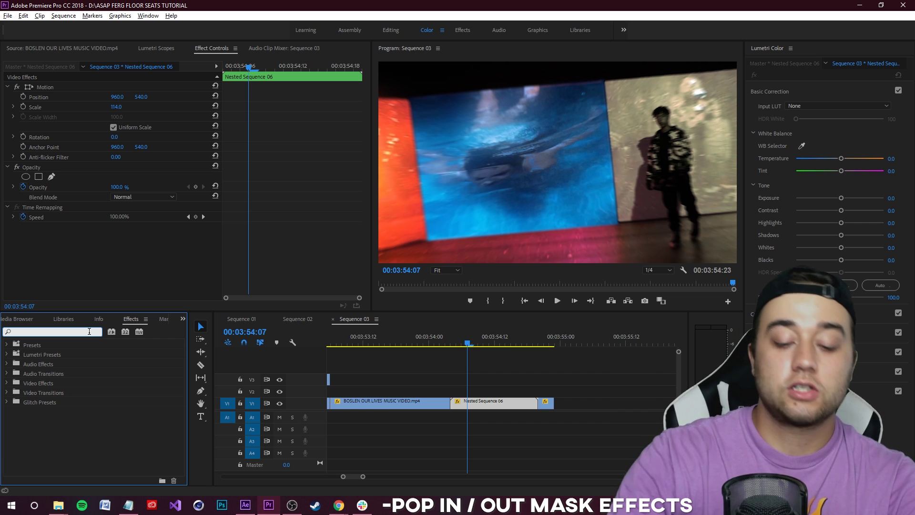
Search the effects for "lens distortion" and apply the Lens Distortion video effect to the nested sequence
text(l)
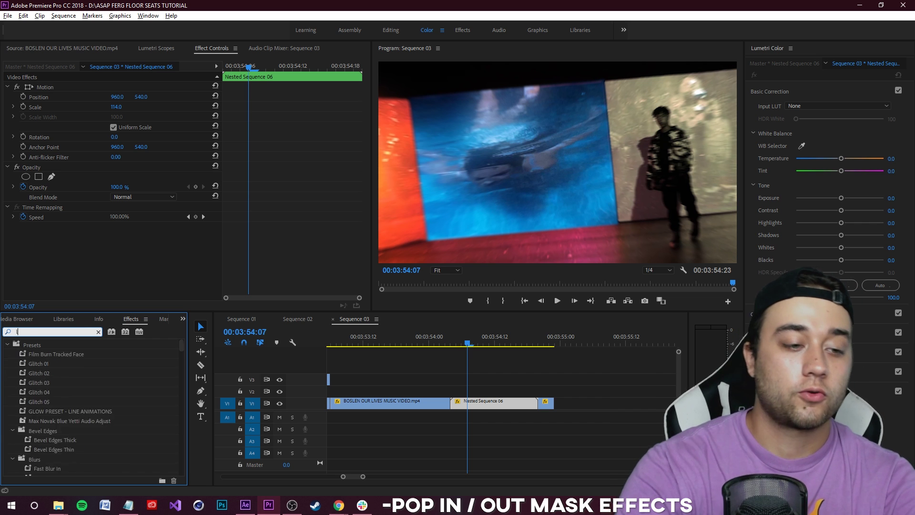
text(ens distortion)
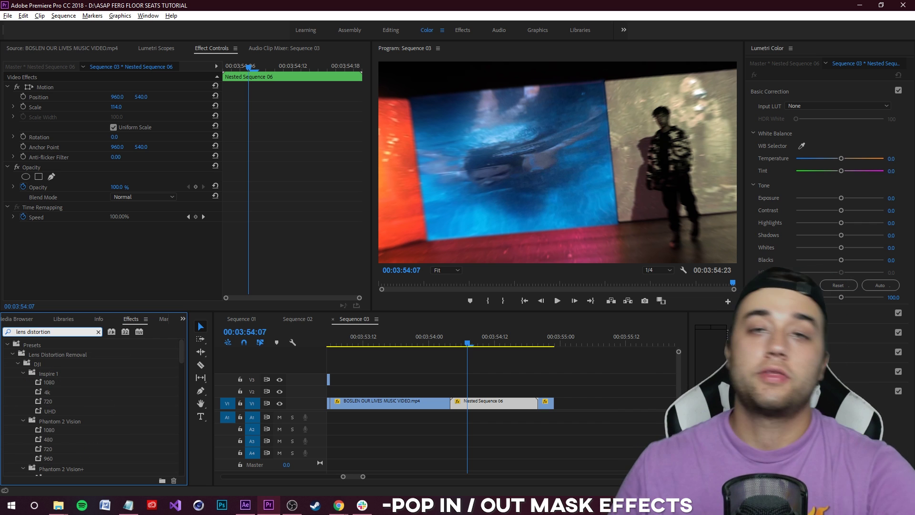
scroll(107, 387, down, 10)
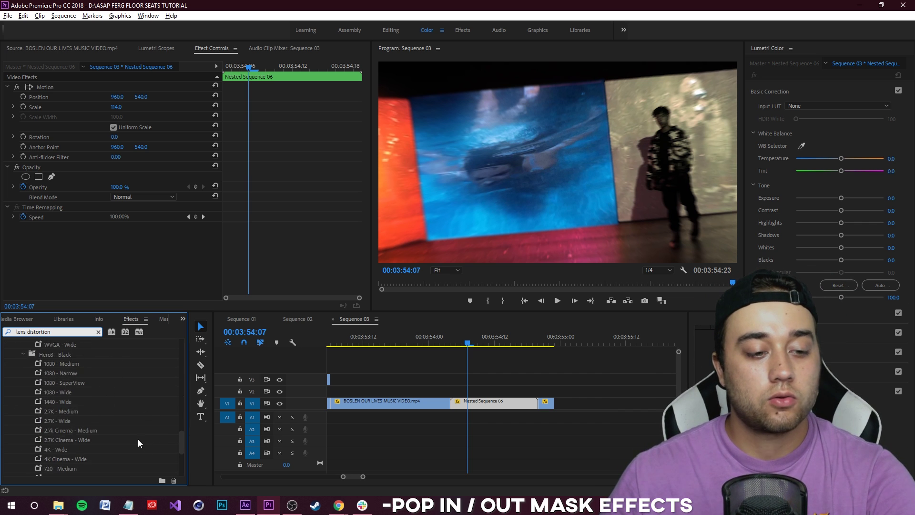
scroll(138, 439, down, 5)
drag(41, 451, 483, 406)
mouse_move(112, 247)
mouse_down()
mouse_move(84, 247)
mouse_move(112, 247)
mouse_up()
Keyframe Lens Distortion Curvature from 0 at 00:03:54:04 to a negative value mid-clip and back to 0 near the clip's end
drag(467, 342, 450, 342)
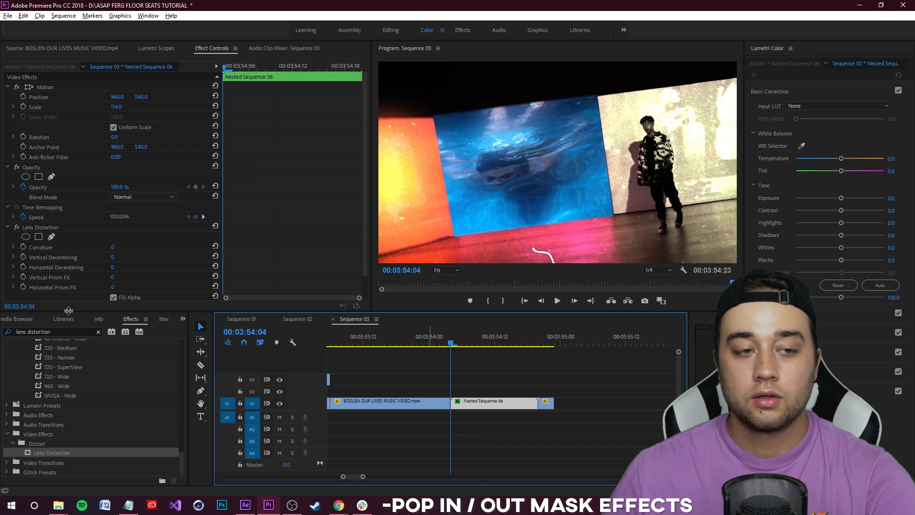
click(23, 247)
drag(447, 346, 480, 340)
drag(113, 248, 81, 248)
drag(524, 344, 536, 347)
click(216, 246)
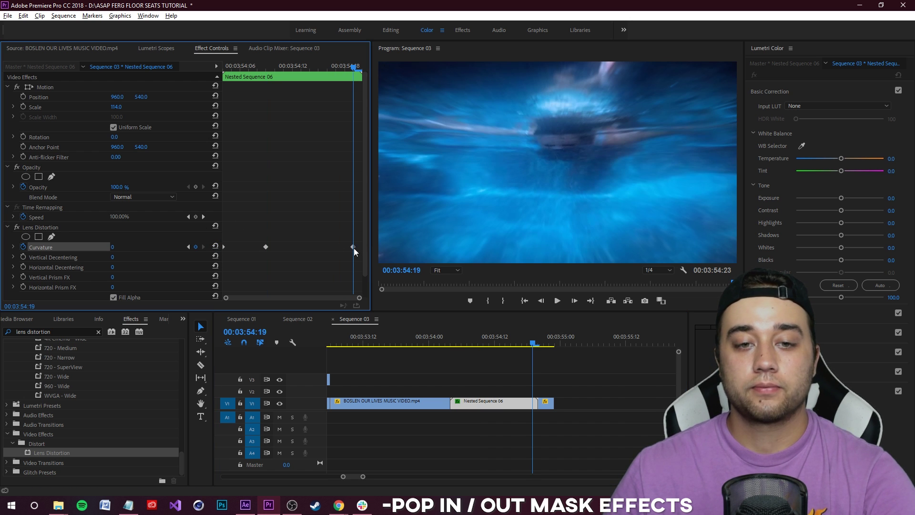
drag(353, 248, 359, 247)
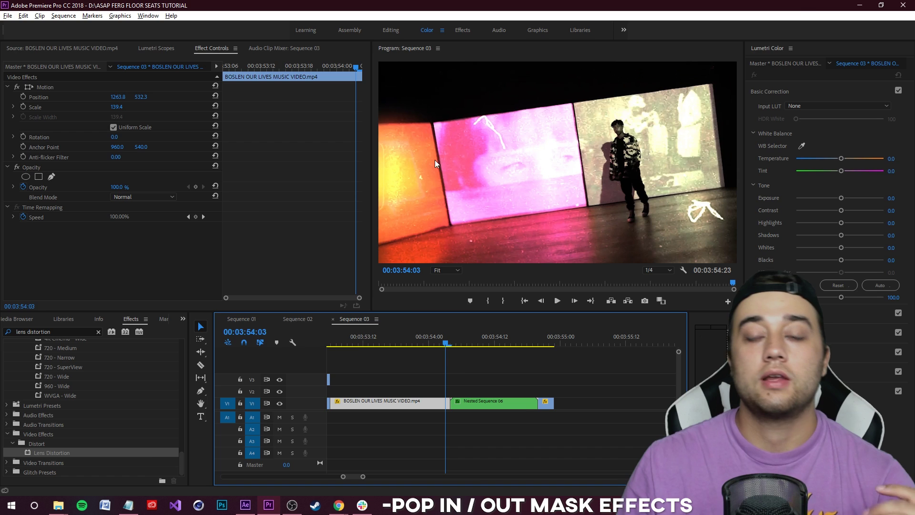
Switch to the web browser and open the Freesound website
click(548, 41)
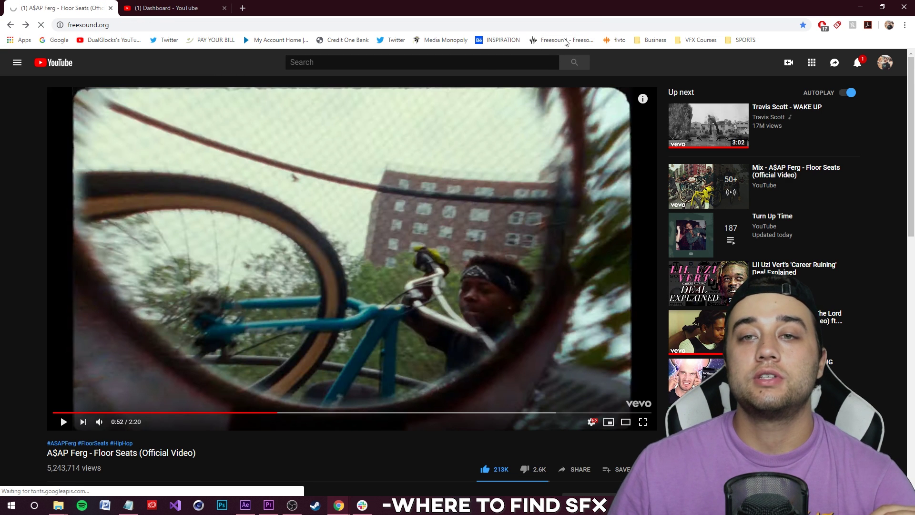
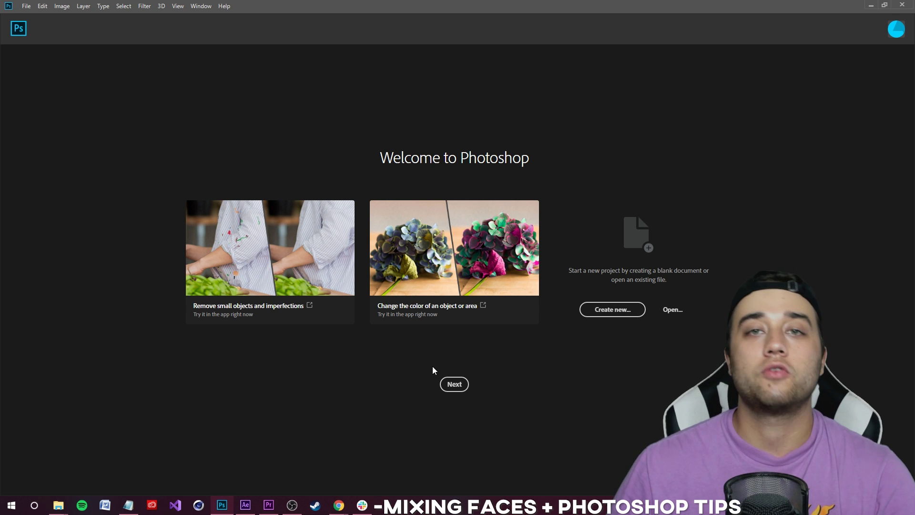
From the "persons face yelling" image results in the browser, copy the dark black-and-white picture of the furious yelling man
click(465, 384)
click(51, 159)
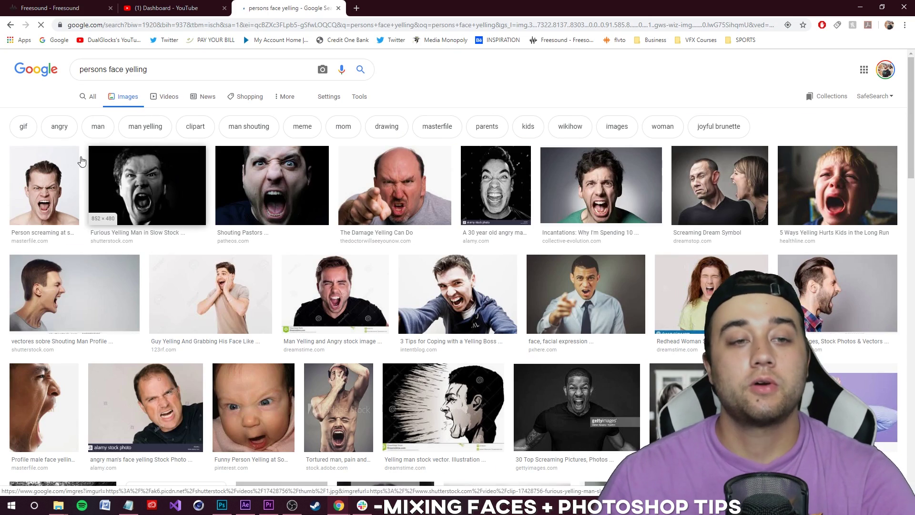
click(124, 183)
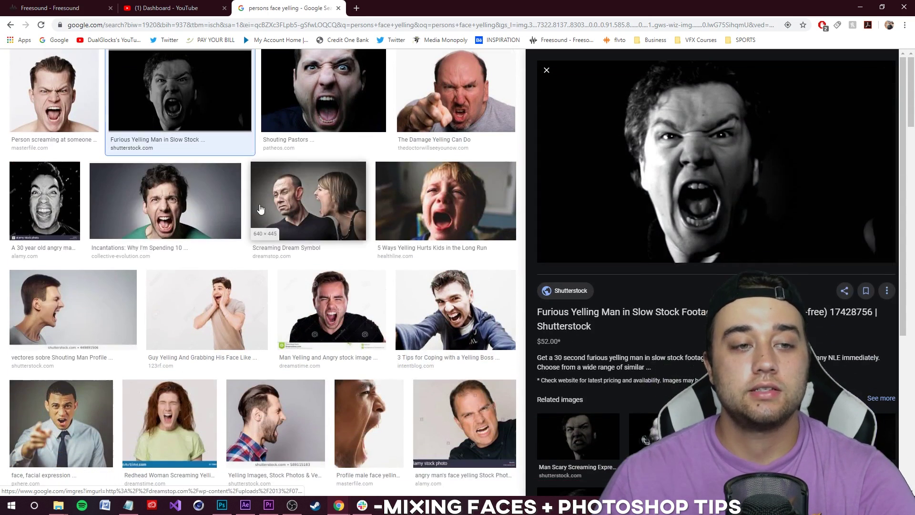
right_click(705, 165)
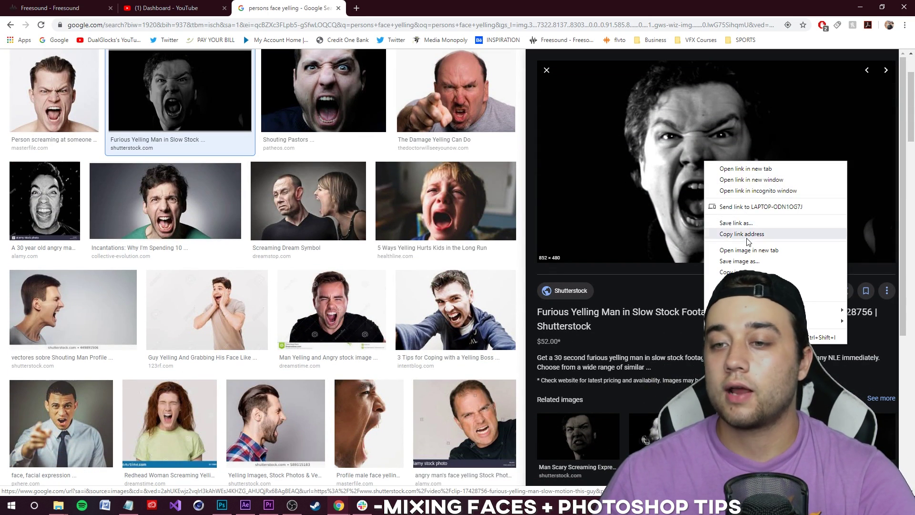
click(736, 272)
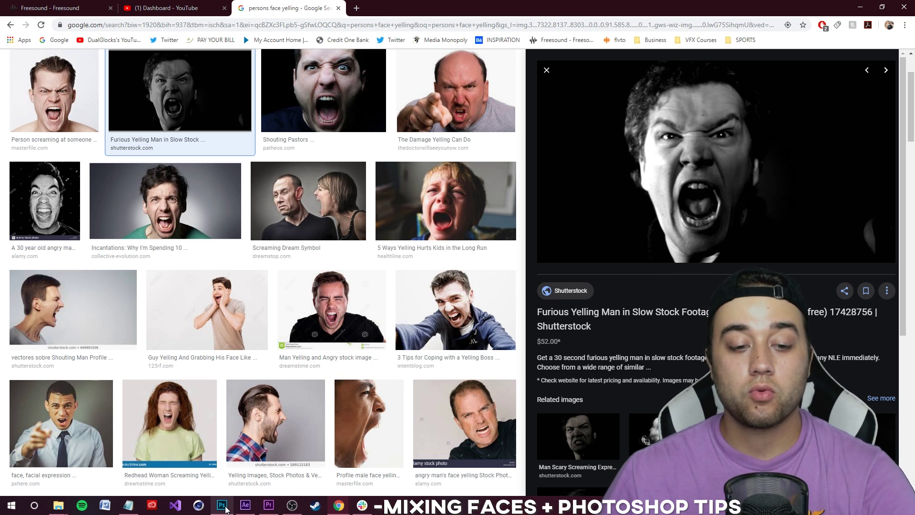
Switch to Photoshop, paste the copied yelling-man image into the blank document and scale it to fill the canvas
click(222, 505)
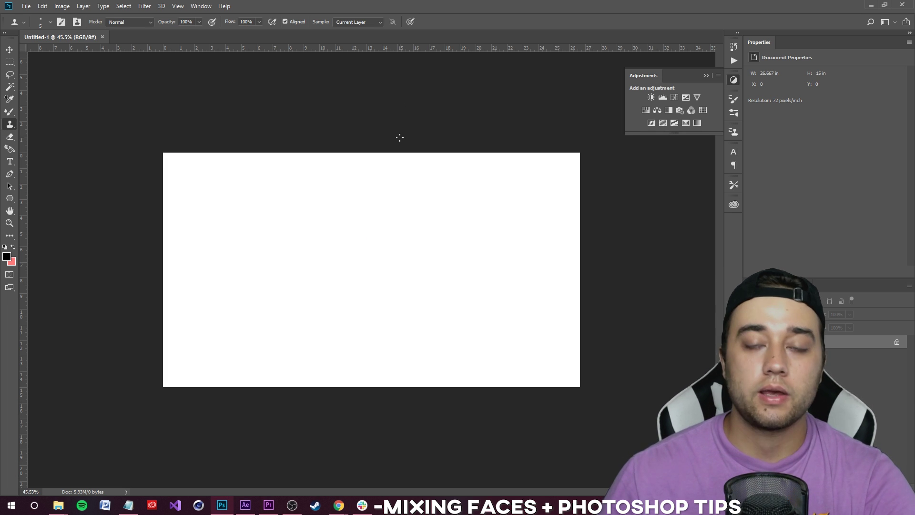
key(ctrl+v)
key(ctrl+t)
drag(464, 217, 701, 84)
drag(619, 187, 505, 257)
mouse_move(586, 390)
mouse_down()
mouse_move(574, 382)
mouse_move(579, 387)
mouse_up()
click(431, 22)
key(s)
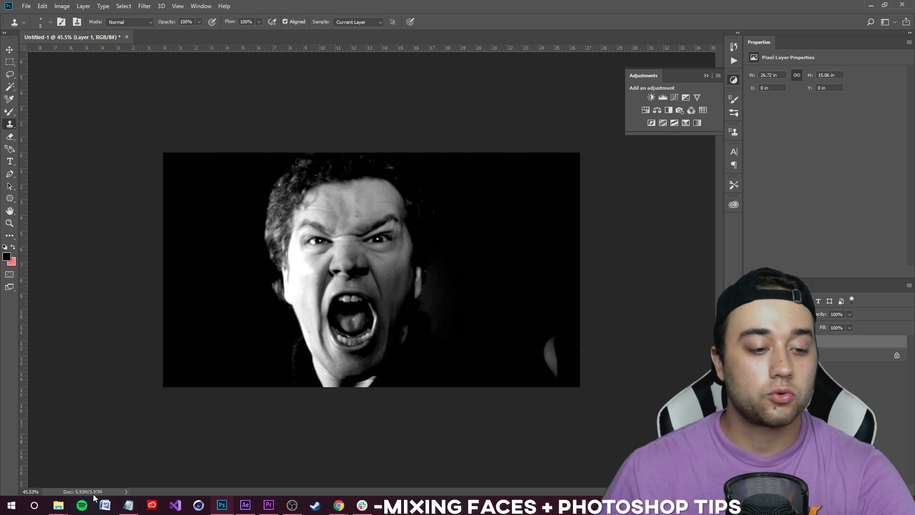
Return to the browser's image results and copy the "Shouting Pastors" close-up of a yelling man
click(338, 505)
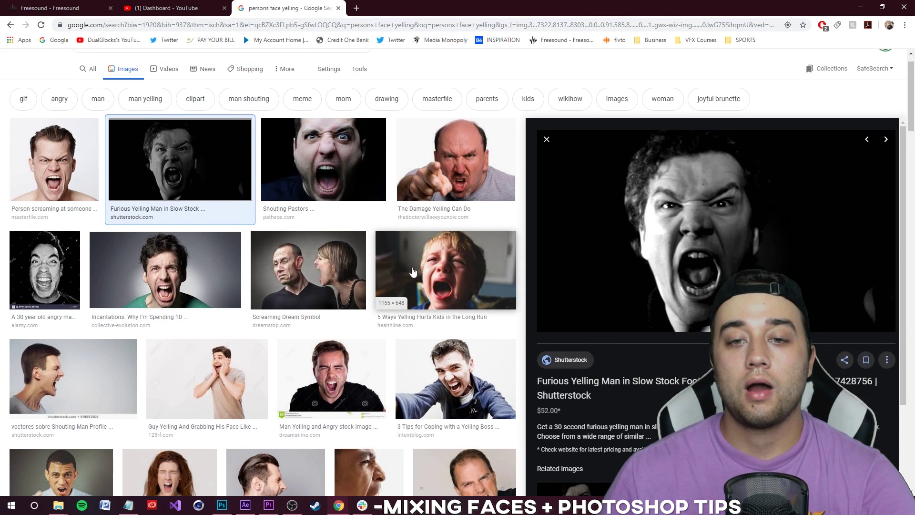
scroll(412, 271, up, 1)
click(324, 188)
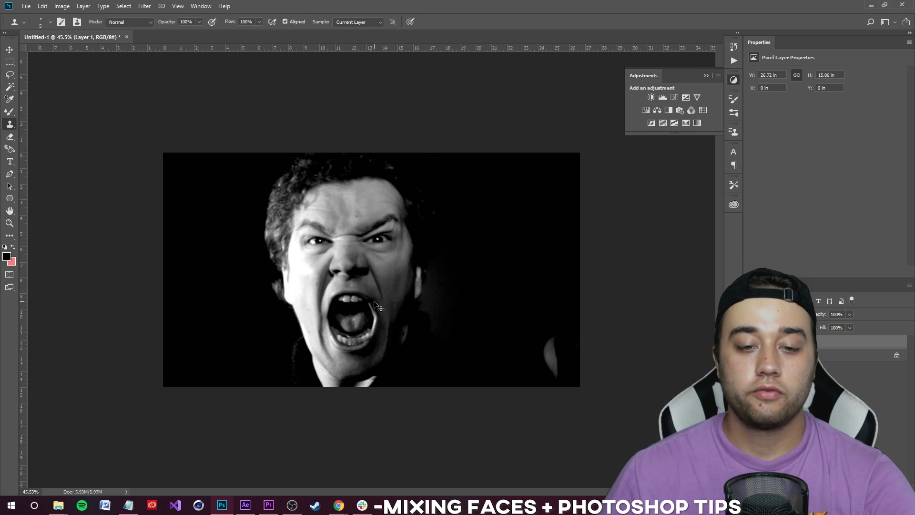
Paste the second yelling face into the Photoshop document, enlarge it to about 194% and set its layer opacity to 50%
key(ctrl+v)
key(ctrl+t)
drag(467, 210, 638, 94)
drag(593, 189, 493, 248)
drag(847, 325, 828, 326)
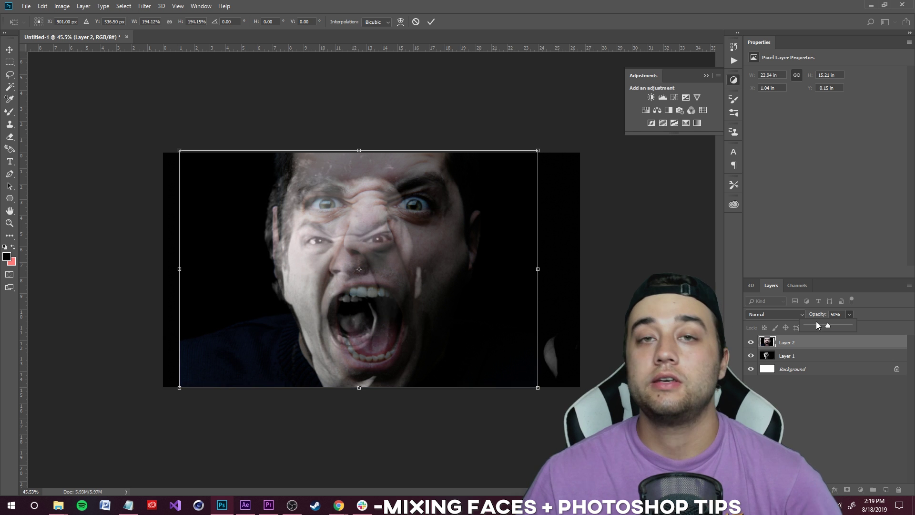
Shrink Layer 2 to about 140% and position it so its eyes and mouth line up with the face beneath
drag(464, 303, 447, 326)
drag(522, 410, 436, 355)
drag(364, 297, 411, 309)
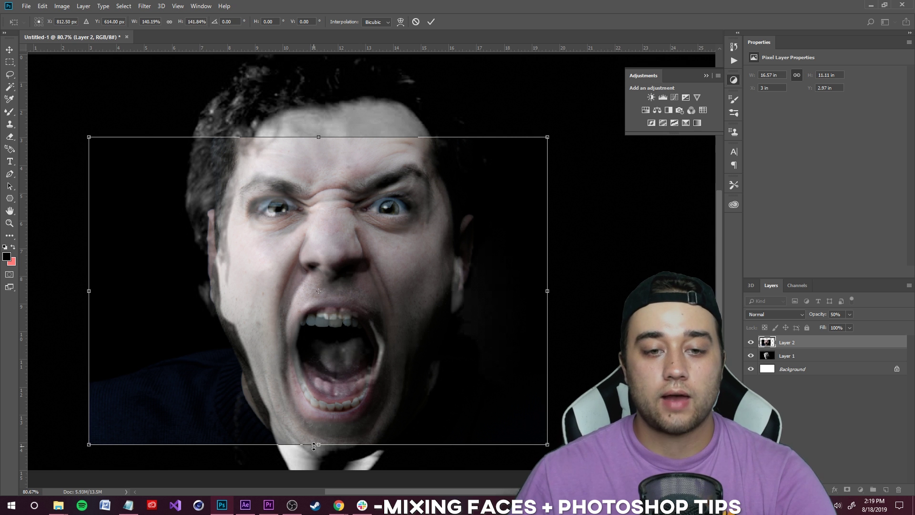
mouse_move(313, 445)
mouse_down()
mouse_move(315, 434)
mouse_move(315, 443)
mouse_up()
drag(420, 332, 422, 330)
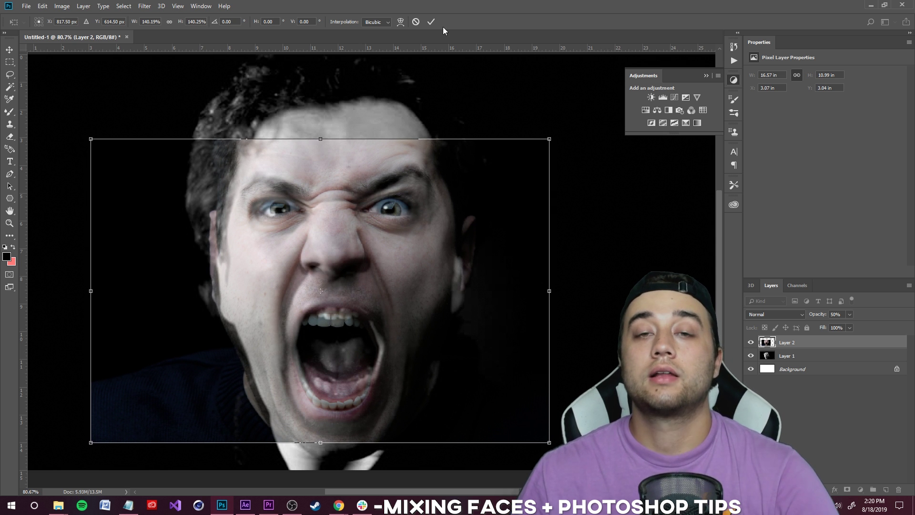
click(430, 21)
Marquee-select the mouth and jaw area of Layer 2, about 9.85 × 5.39 in, and copy it to a new layer
key(s)
scroll(359, 285, down, 3)
scroll(360, 286, up, 4)
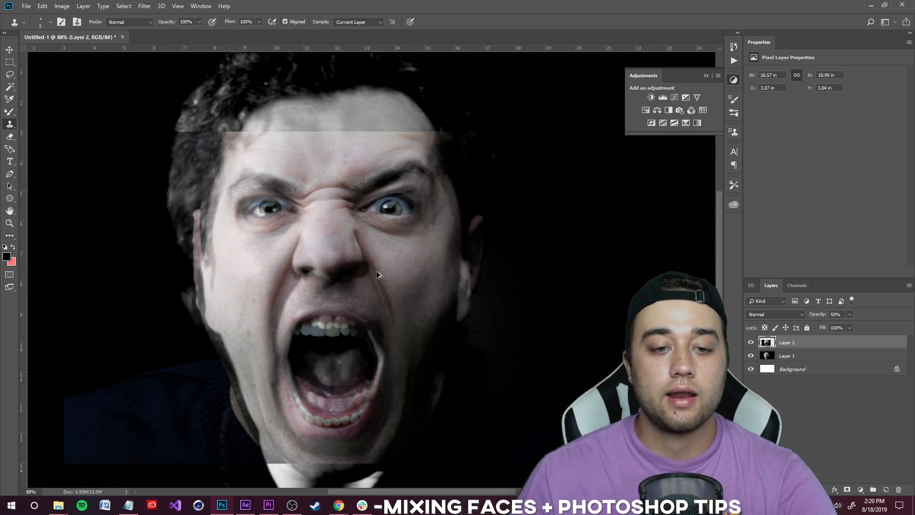
scroll(367, 281, down, 2)
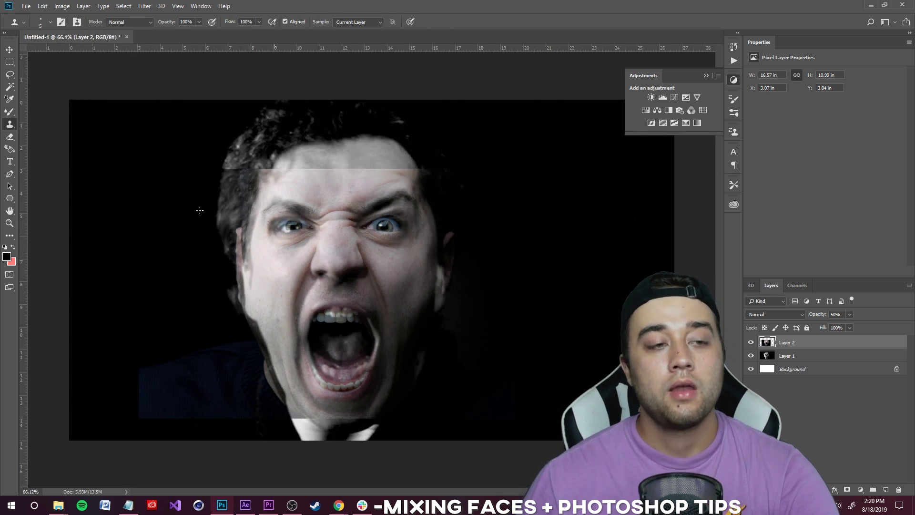
click(7, 63)
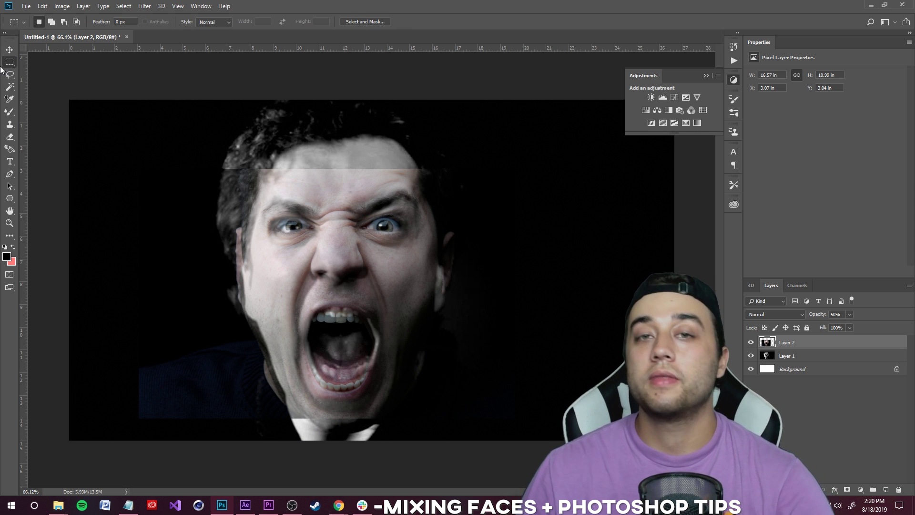
drag(236, 296, 459, 418)
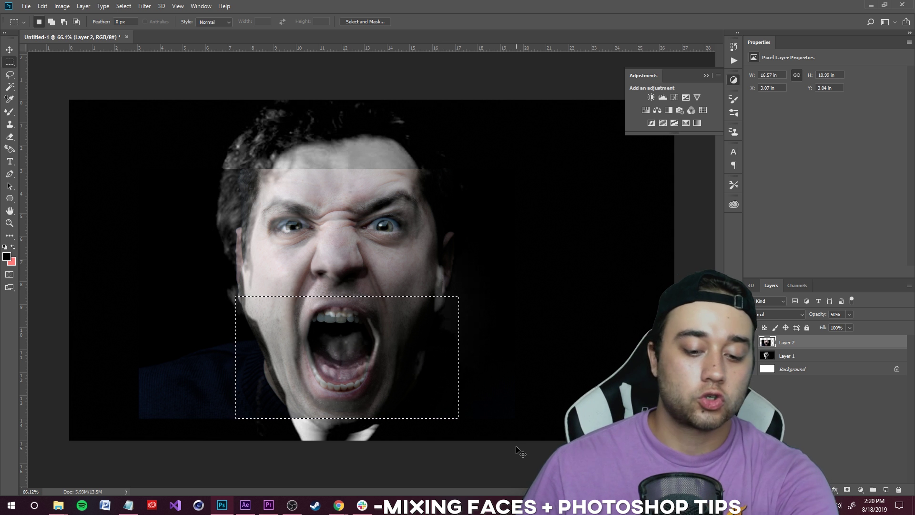
key(ctrl+j)
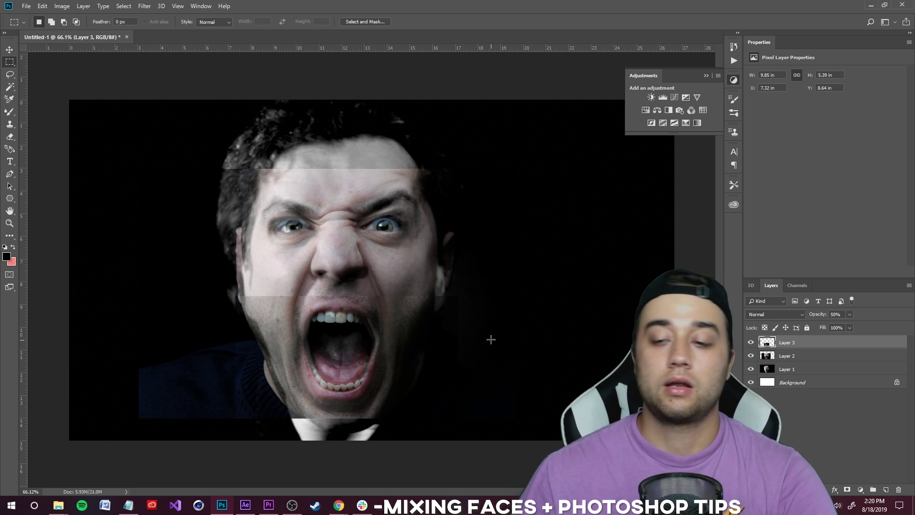
Hide Layer 2 and set the copied mouth layer's opacity to 100%
click(796, 357)
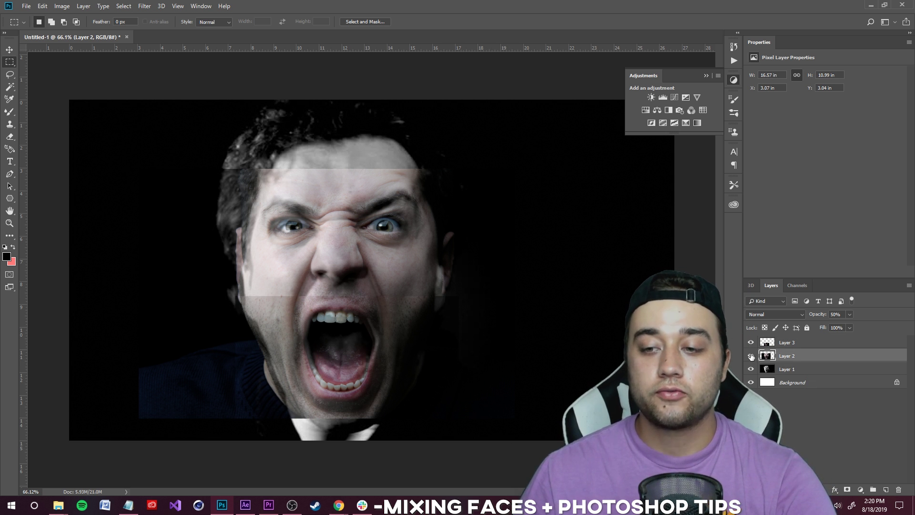
click(752, 356)
click(779, 343)
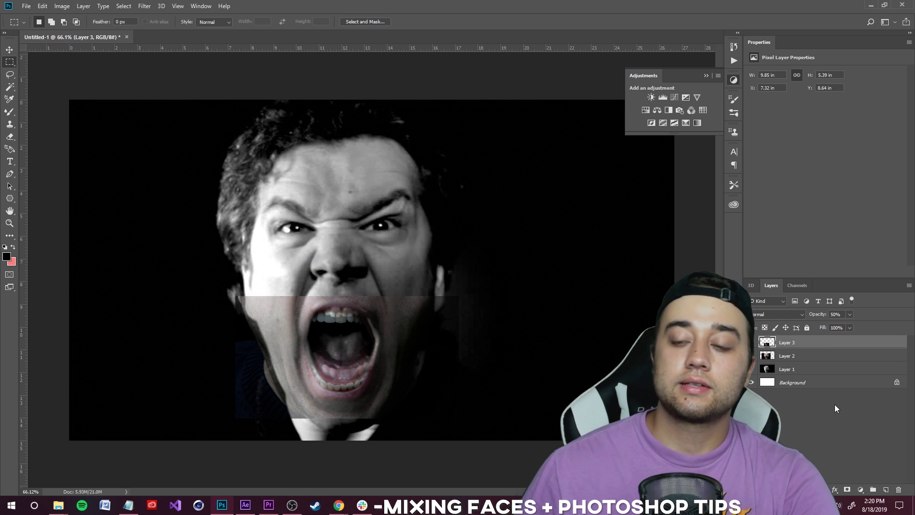
drag(849, 314, 872, 326)
scroll(337, 318, up, 2)
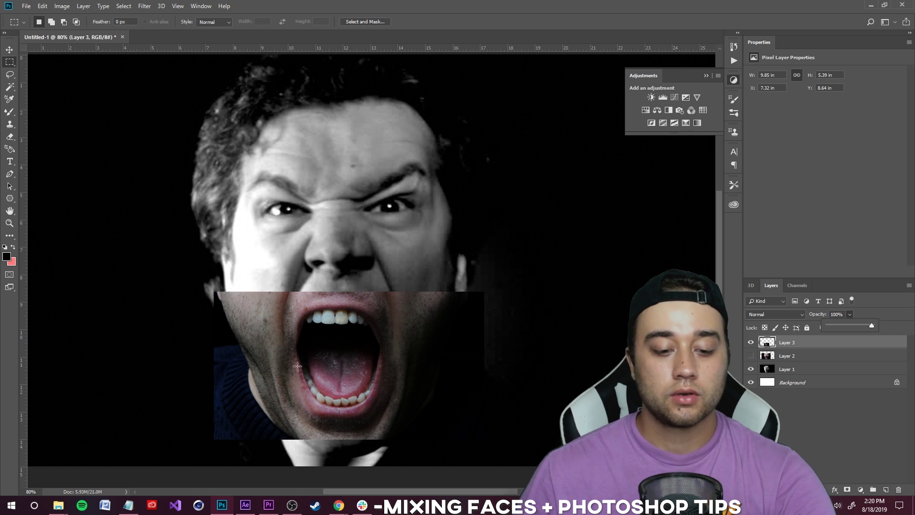
Transform the mouth layer to about 9.36 × 5.36 in and fit it over the lower half of the face
key(ctrl+t)
drag(214, 289, 220, 292)
drag(485, 292, 476, 293)
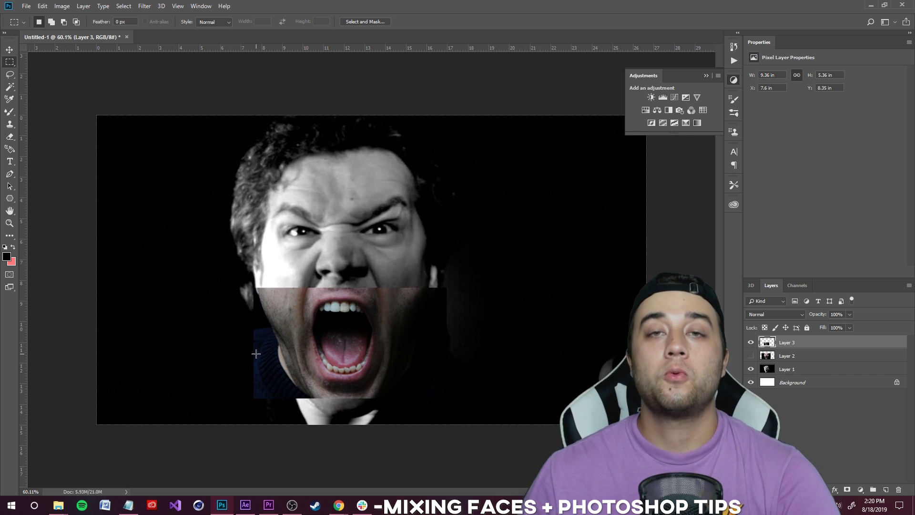
Draw a closed Pen tool path along the jawline of the mouth cutout, closing it across the nose area above
scroll(319, 304, up, 2)
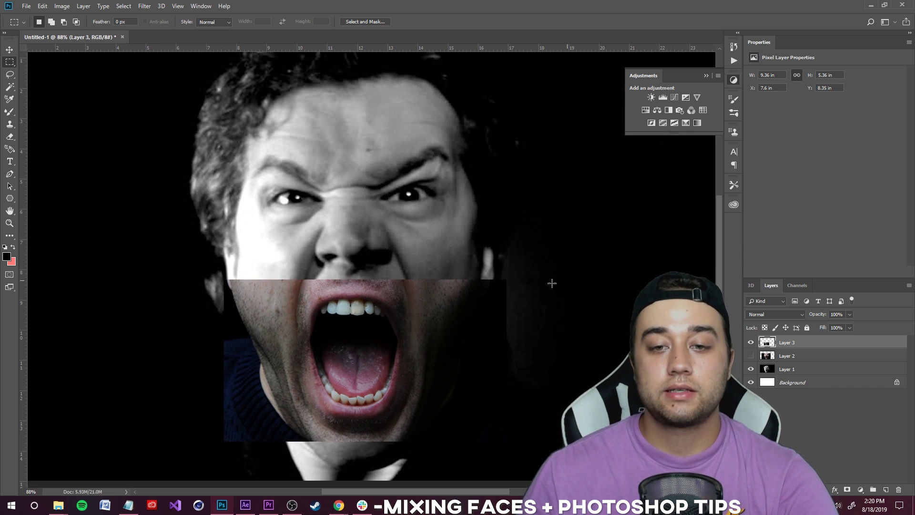
scroll(358, 279, down, 5)
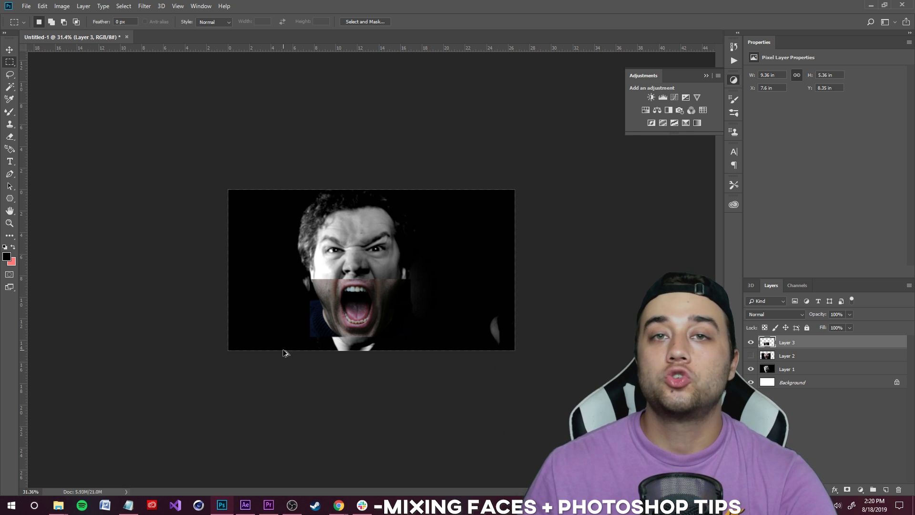
scroll(283, 350, up, 5)
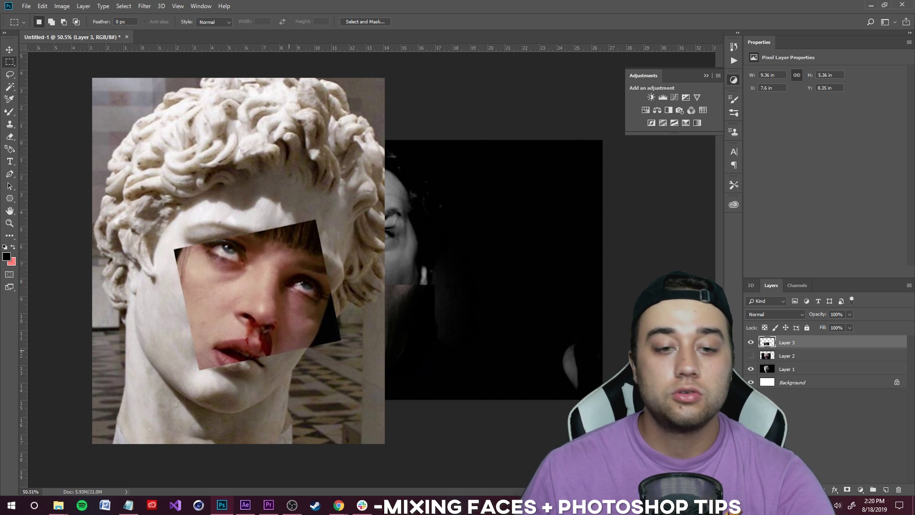
scroll(346, 315, up, 5)
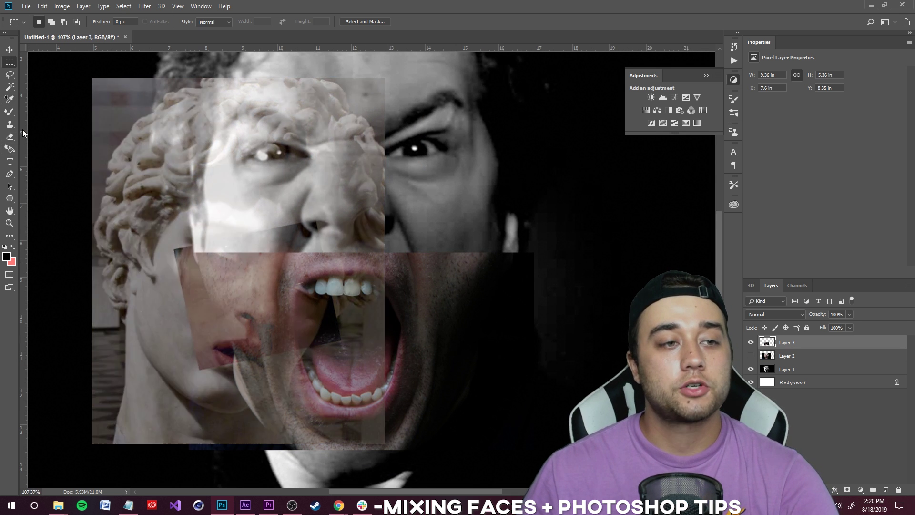
click(10, 174)
click(195, 257)
drag(378, 448, 415, 446)
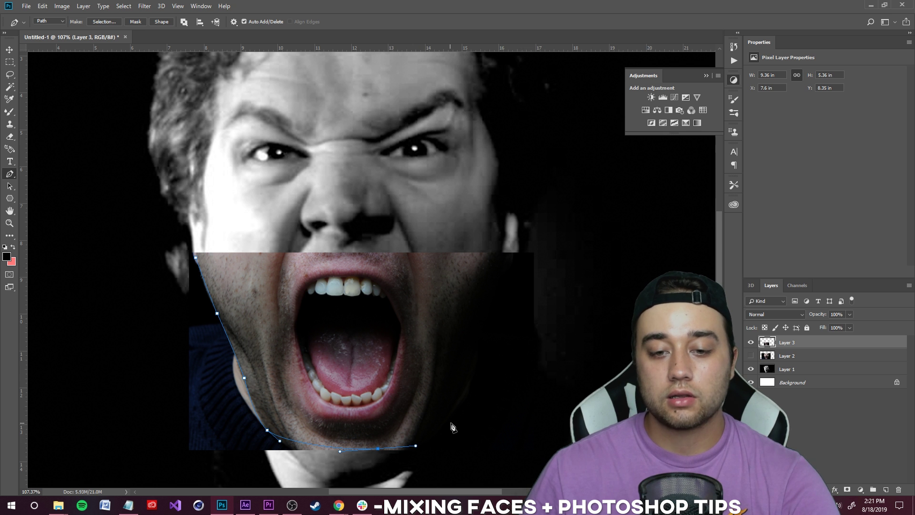
click(468, 401)
click(485, 320)
click(494, 301)
drag(511, 263, 515, 254)
drag(217, 227, 192, 235)
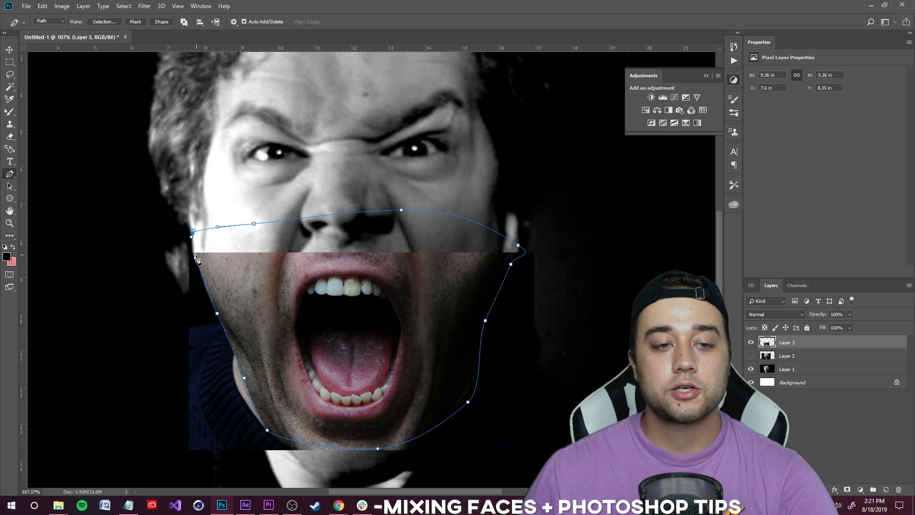
Convert the jaw path into a selection with a 2-pixel feather, invert it and delete the surrounding area from Layer 3
right_click(390, 340)
click(424, 189)
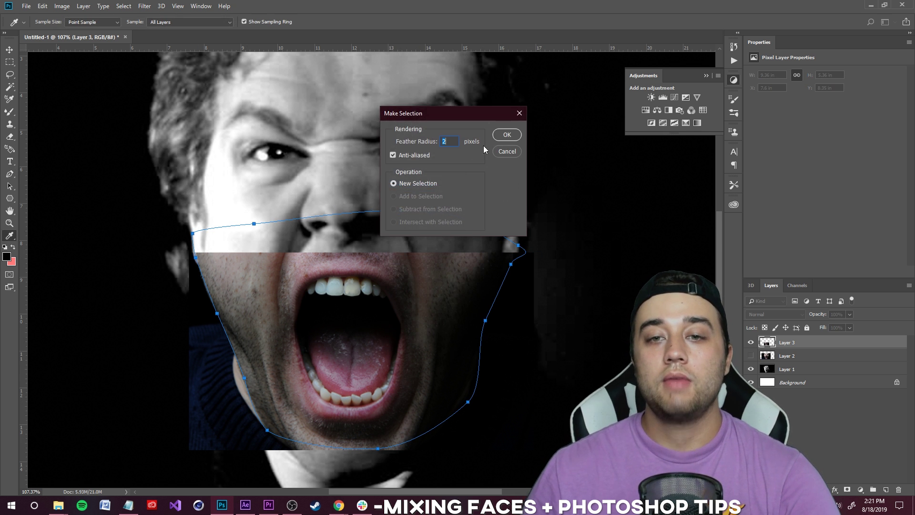
click(507, 134)
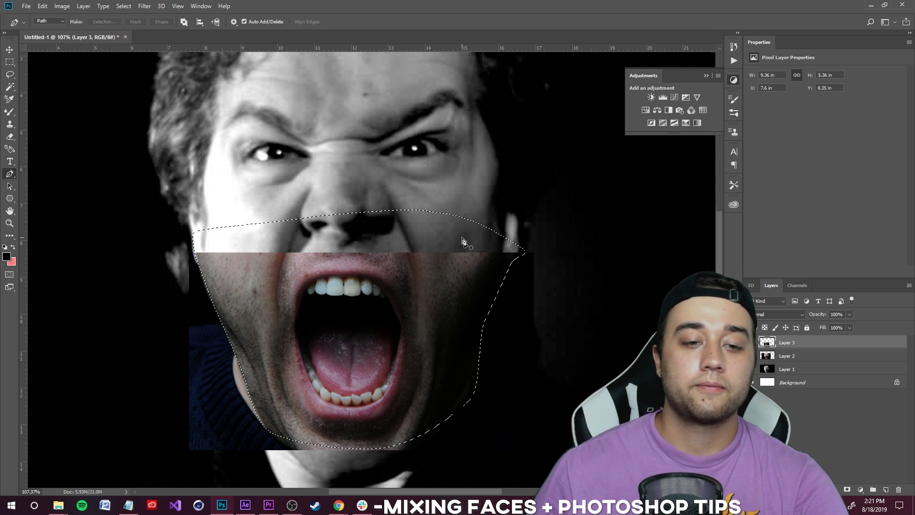
click(123, 7)
click(136, 46)
key(Delete)
key(ctrl+d)
scroll(308, 200, down, 2)
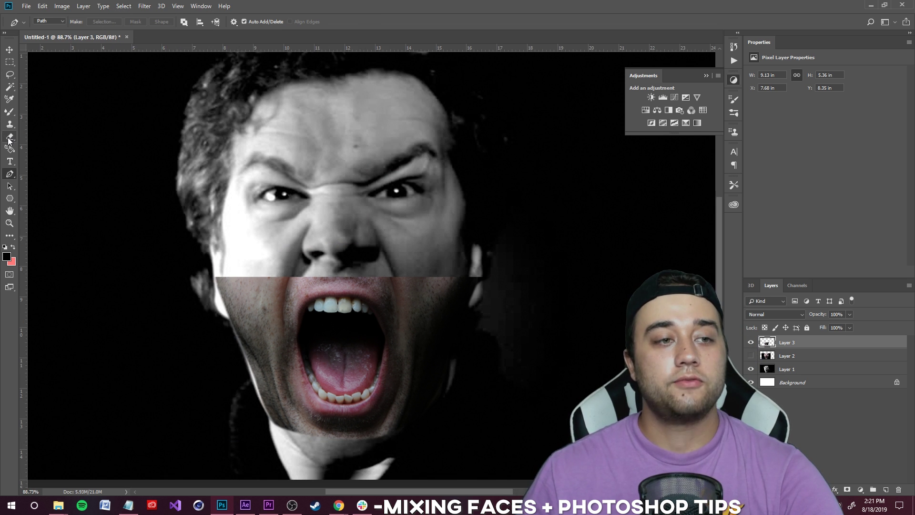
Set the Eraser's flow to 25% and softly erase the upper edge of the mouth cutout along the seam
click(10, 136)
click(222, 22)
drag(225, 32, 190, 40)
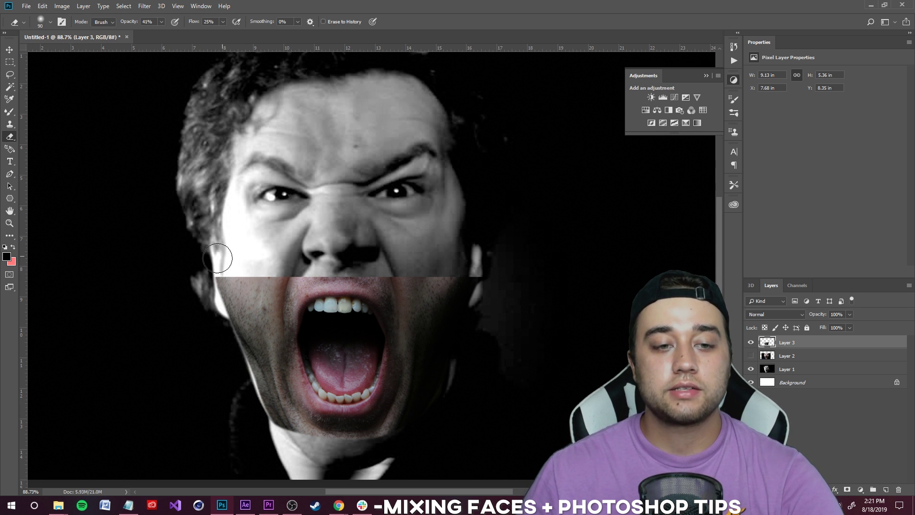
mouse_move(200, 275)
mouse_down()
mouse_move(347, 274)
mouse_move(338, 268)
mouse_up()
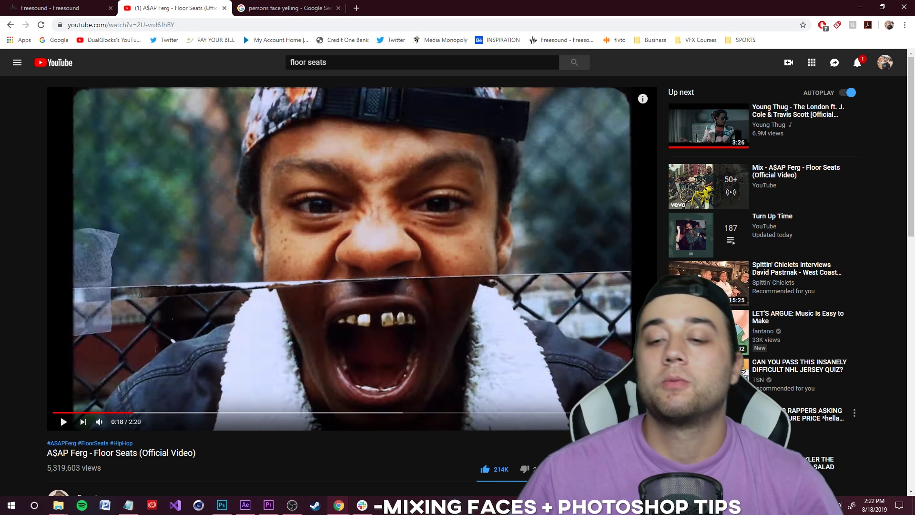
View the Floor Seats video full screen in the browser and briefly play it from the split-face shot at 0:18
key(f)
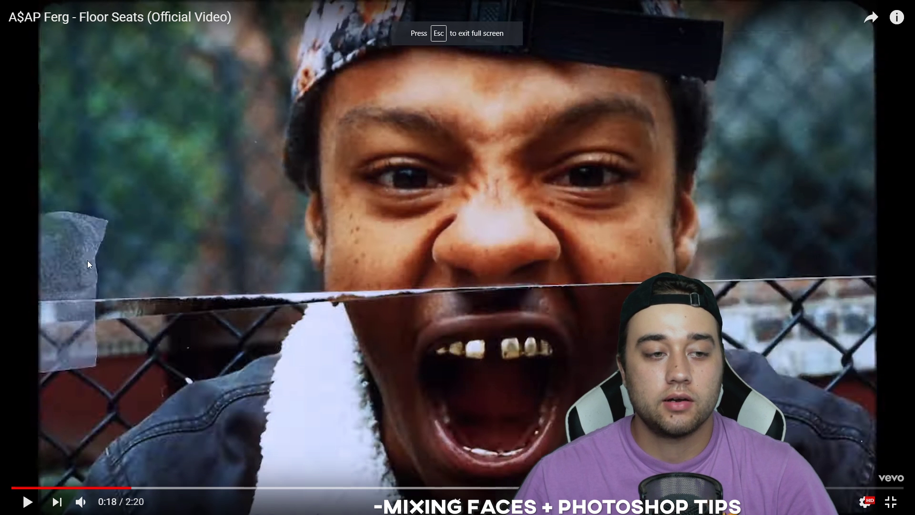
double_click(28, 501)
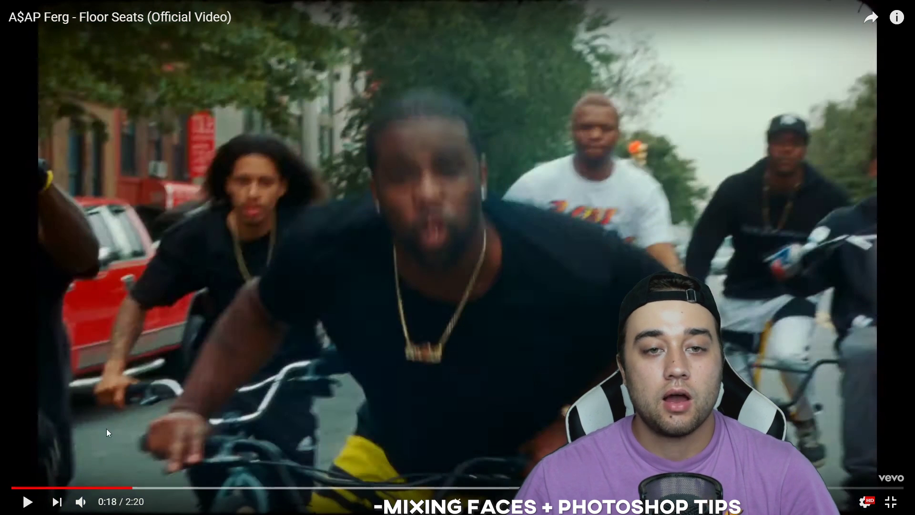
Step back a few frames in the Floor Seats video from 0:18 to revisit the split-face shot
key(comma)
key(comma)
key(comma)
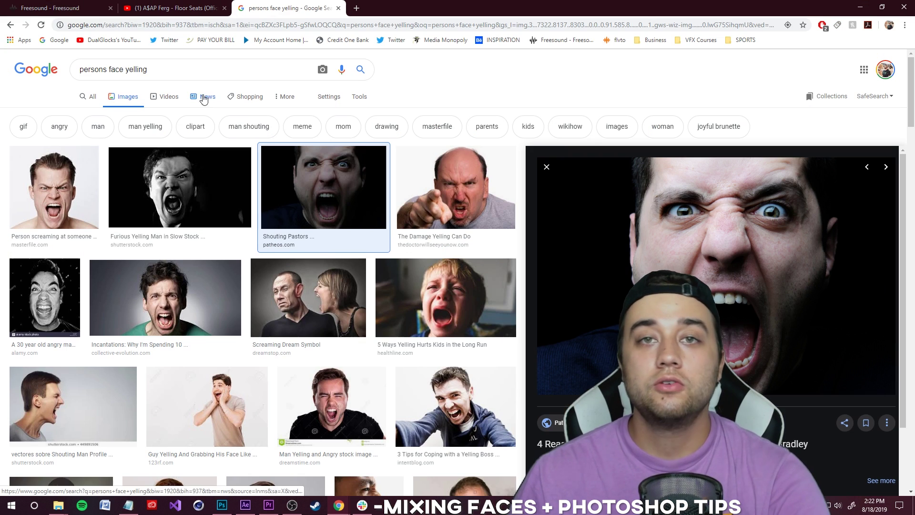
Search Google Images for "paper overlay"
triple_click(172, 72)
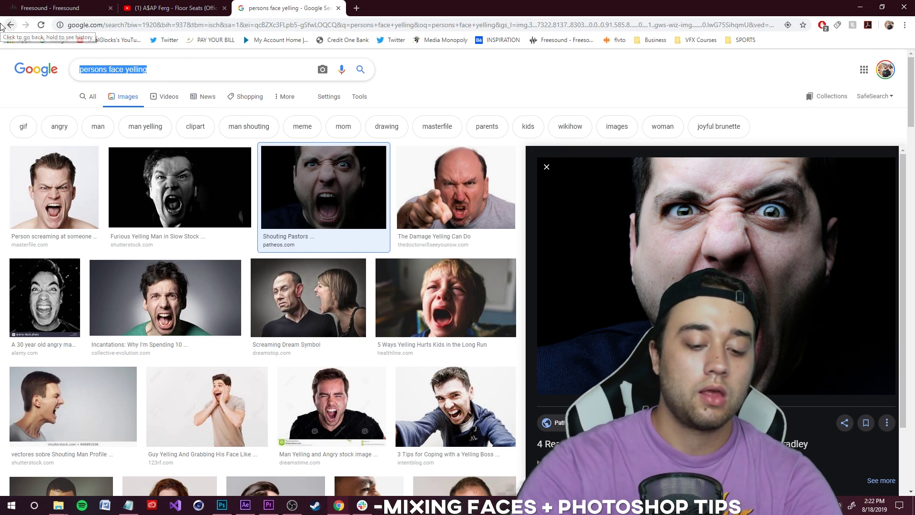
text(paper out)
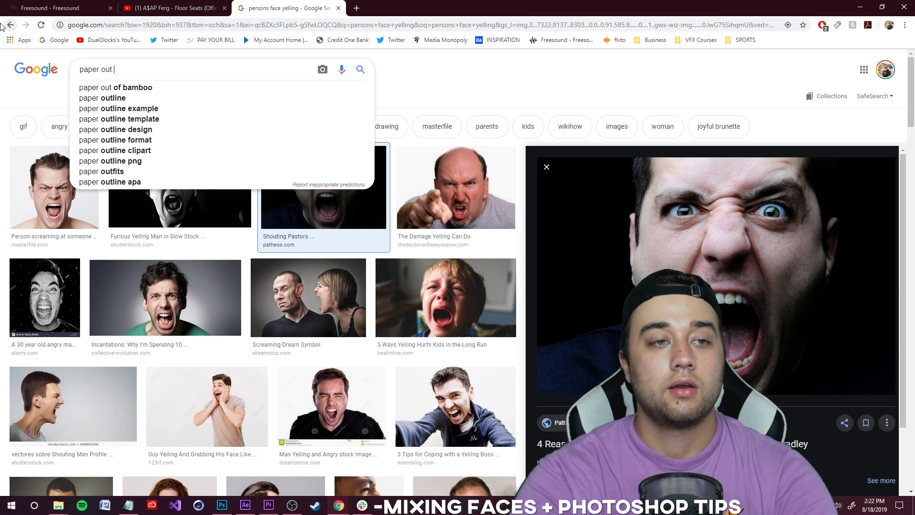
text(line)
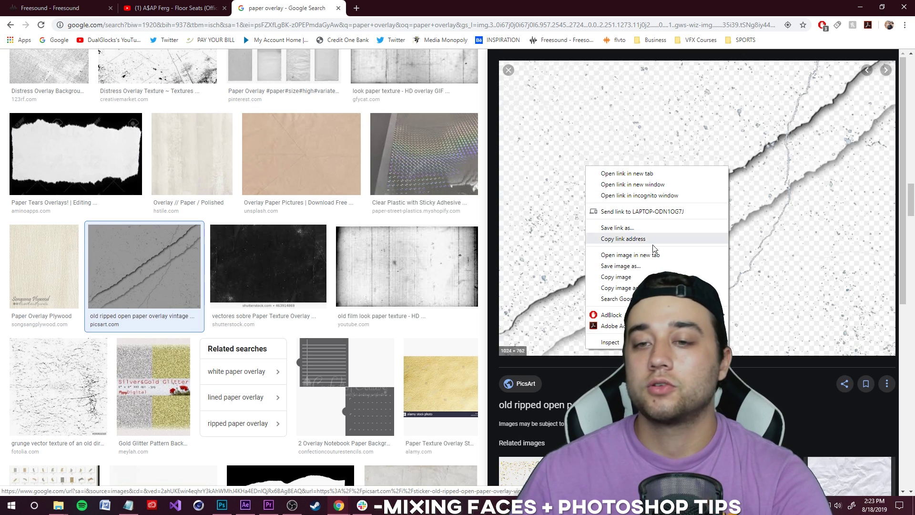
Save the old ripped open paper overlay as a PNG on MAIN 8TB DRIVE (K:) and show it in its folder
click(619, 265)
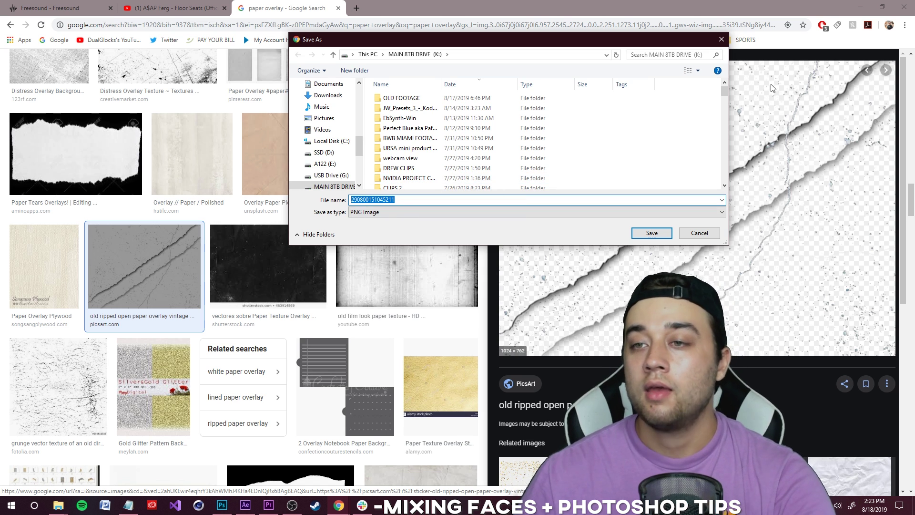
click(652, 233)
click(98, 485)
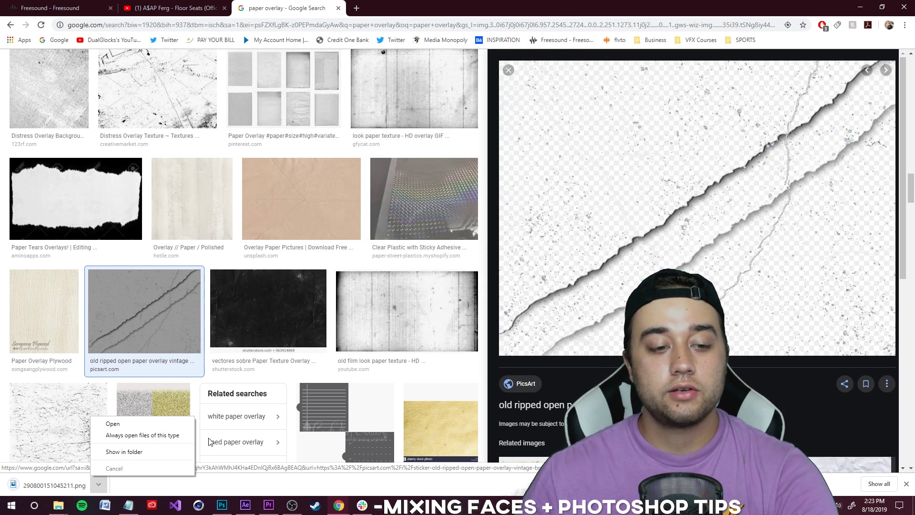
click(124, 451)
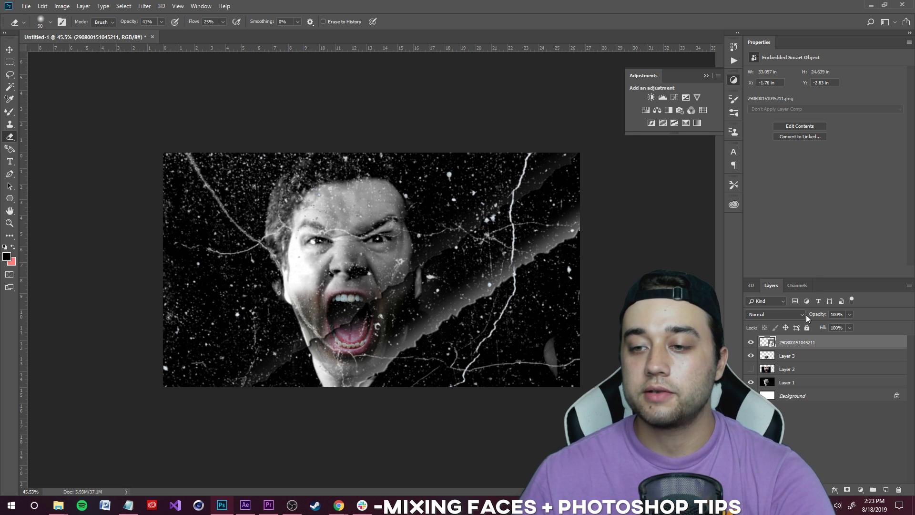
Try the Lighter Color and Color Dodge blend modes on the ripped-paper overlay layer in Photoshop
click(768, 314)
click(769, 313)
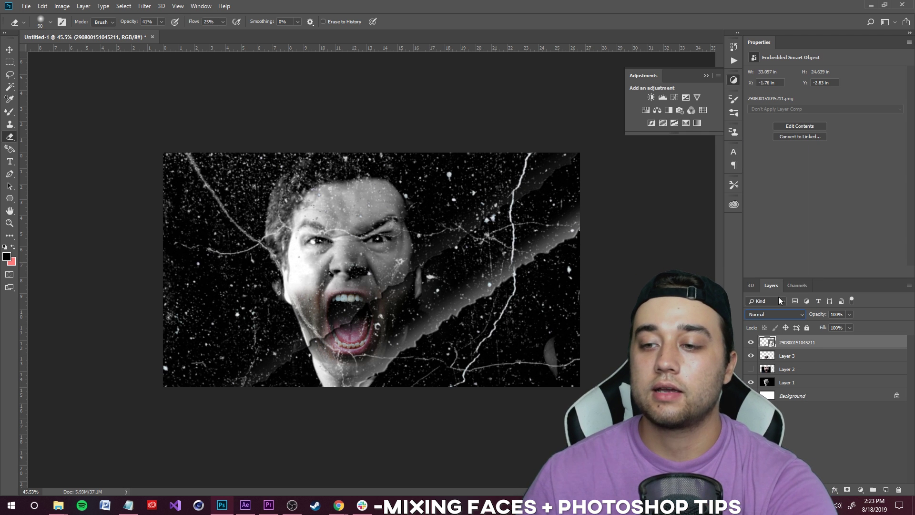
click(795, 314)
click(785, 179)
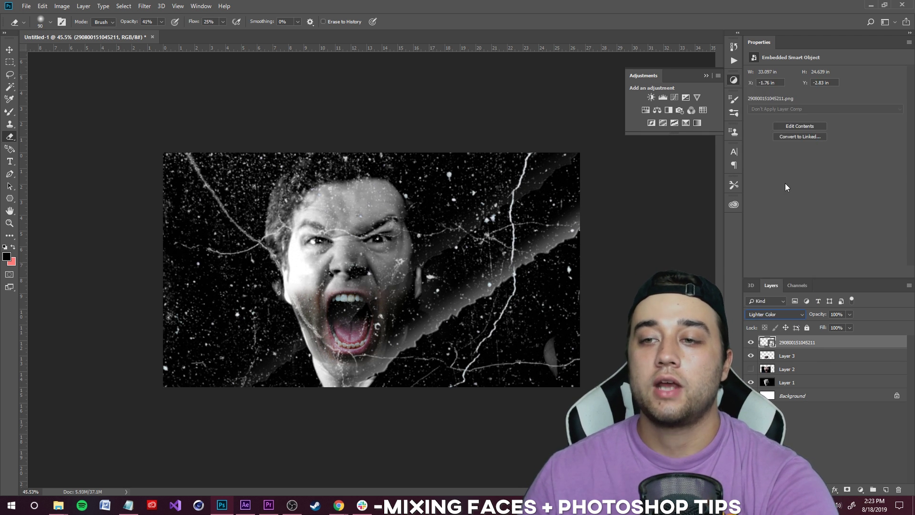
key(Down)
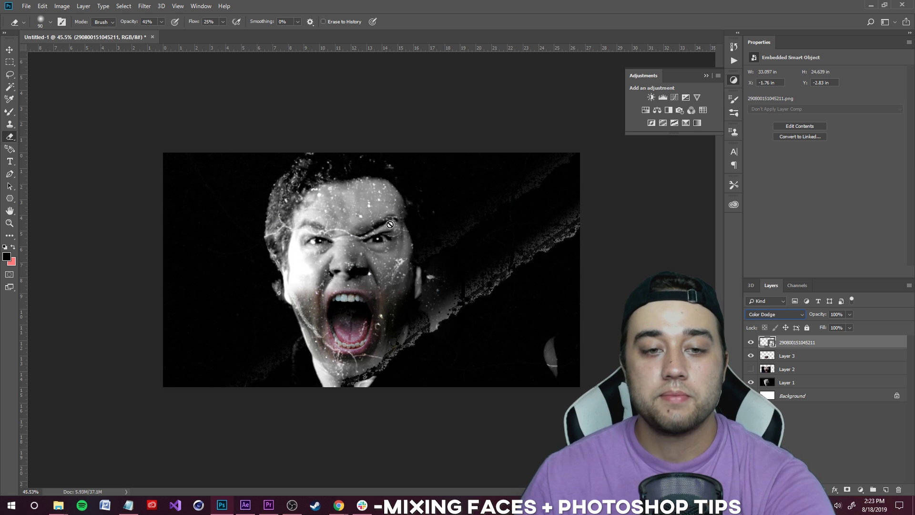
Copy the "10 Torn Paper Edges" image from the Google results and paste it into the Photoshop collage
click(286, 204)
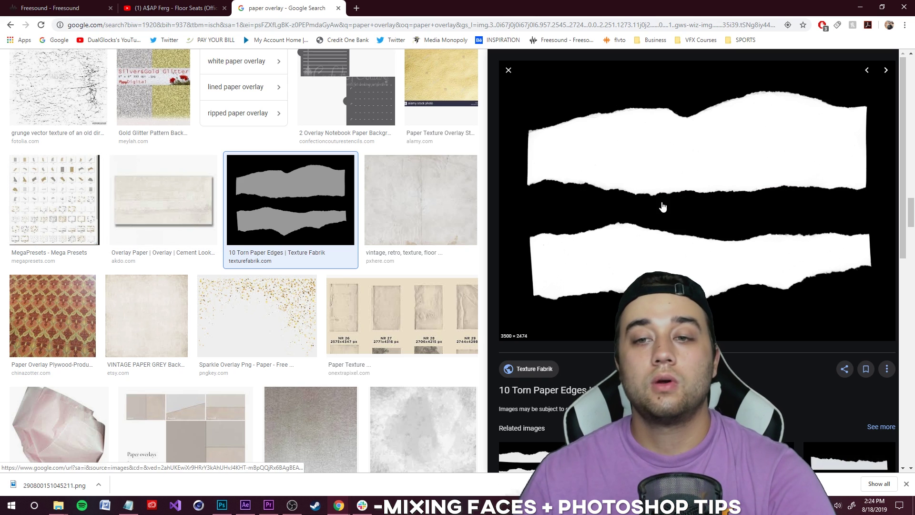
right_click(637, 186)
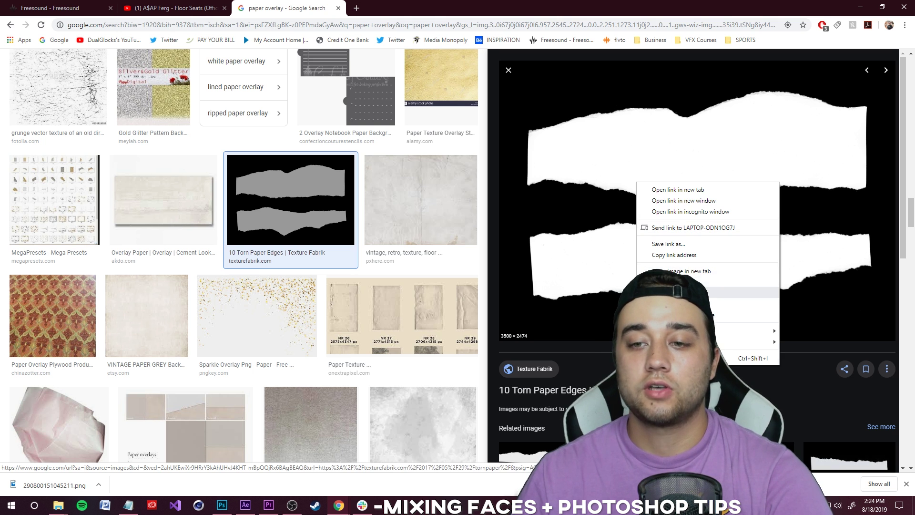
click(667, 292)
click(229, 506)
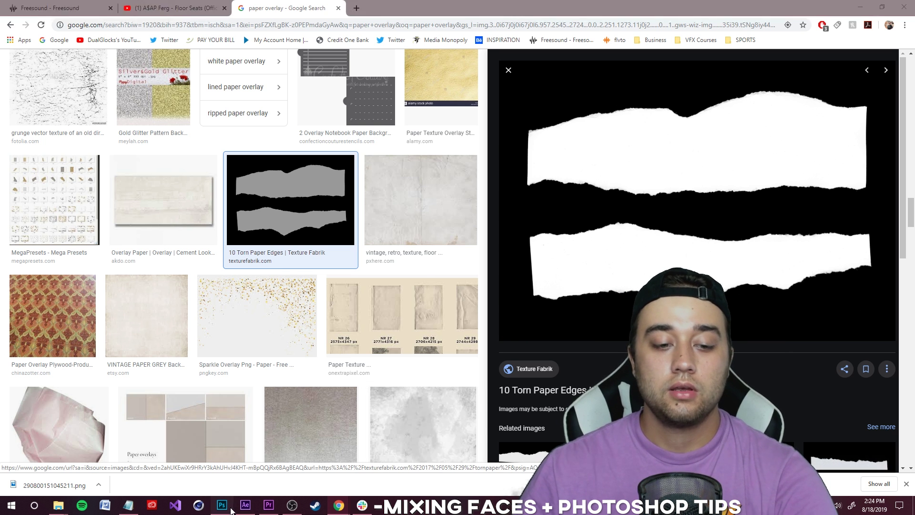
key(ctrl+v)
Transform the torn-paper layer so its strips stand vertically over the canvas's left part, about 21 by 29.4 in
key(ctrl+t)
drag(435, 335, 417, 306)
drag(271, 303, 264, 301)
click(430, 22)
Marquee-select the part of Layer 4 covering the face, delete it to leave only the leftmost torn strip, and deselect
key(m)
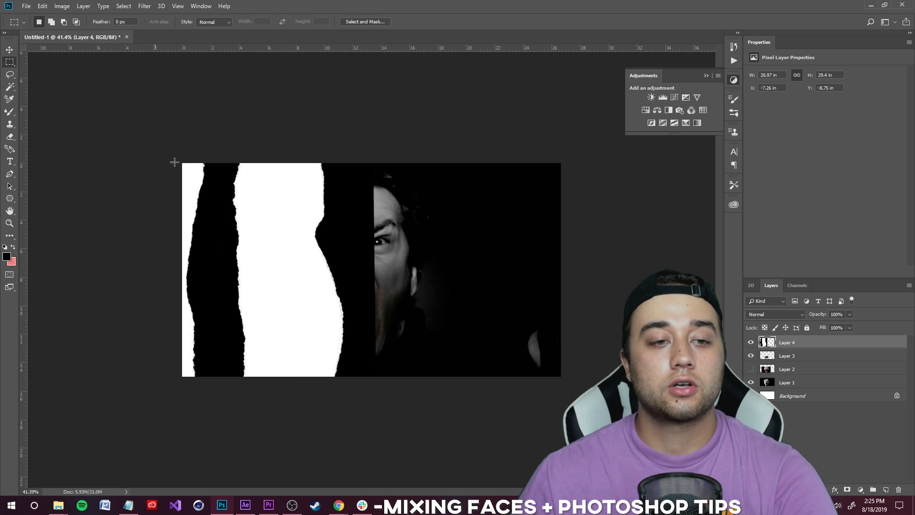
drag(217, 137, 434, 428)
key(Delete)
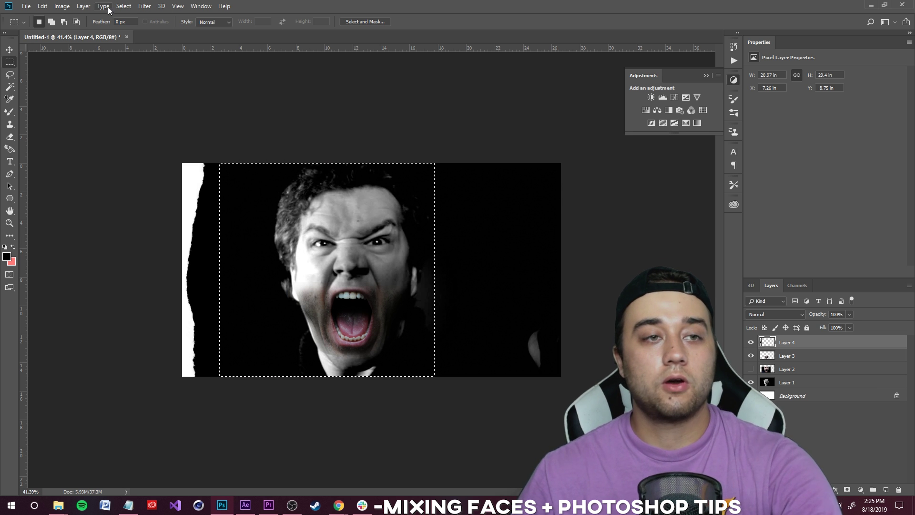
click(123, 6)
click(136, 25)
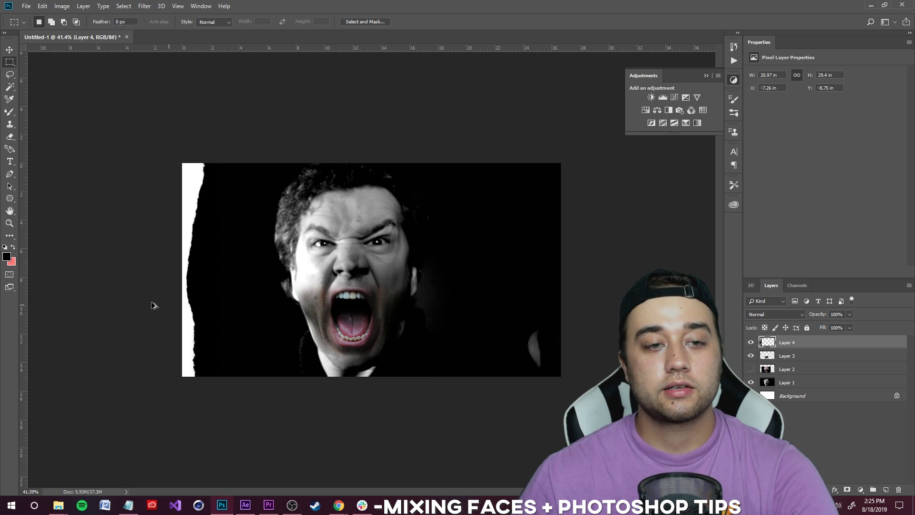
Try a different blend mode on the torn paper edge in Layer 4
scroll(151, 305, up, 4)
scroll(491, 348, down, 2)
click(793, 315)
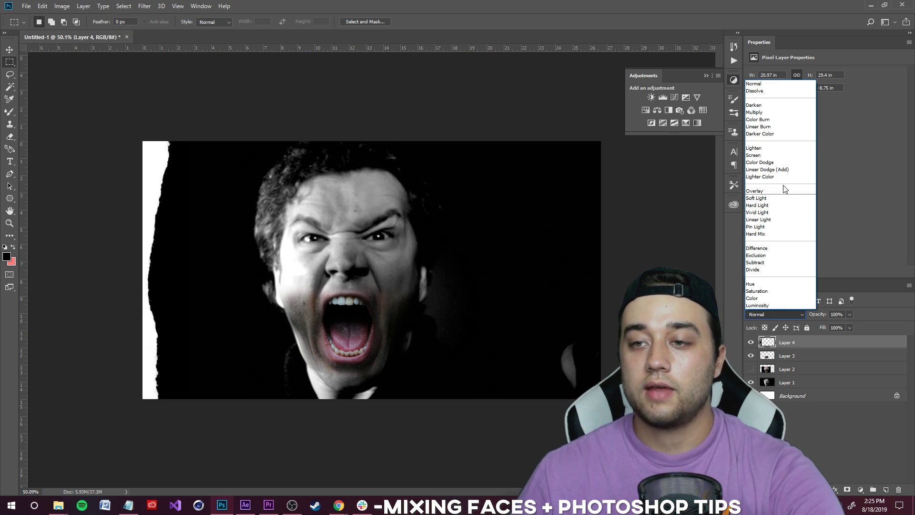
click(794, 210)
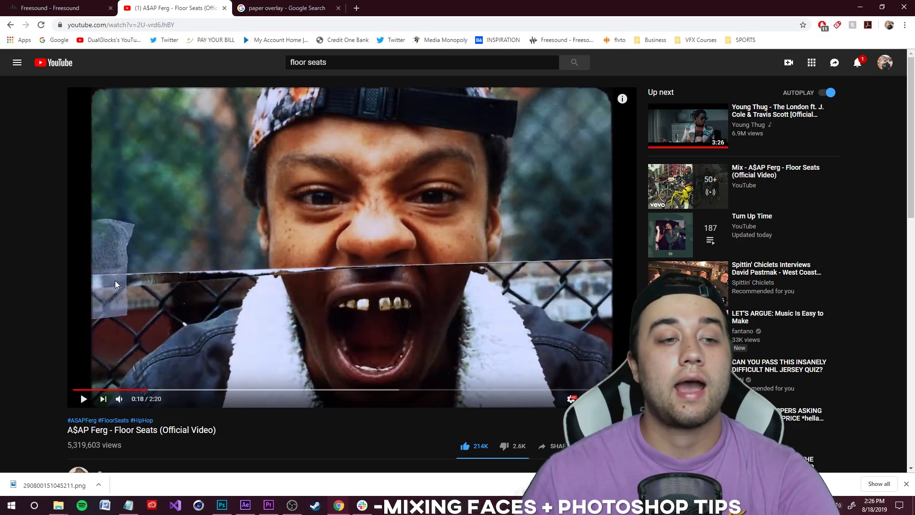
Return to the Google Images results in the browser and search for "tape overlay" instead
click(260, 8)
scroll(139, 92, up, 20)
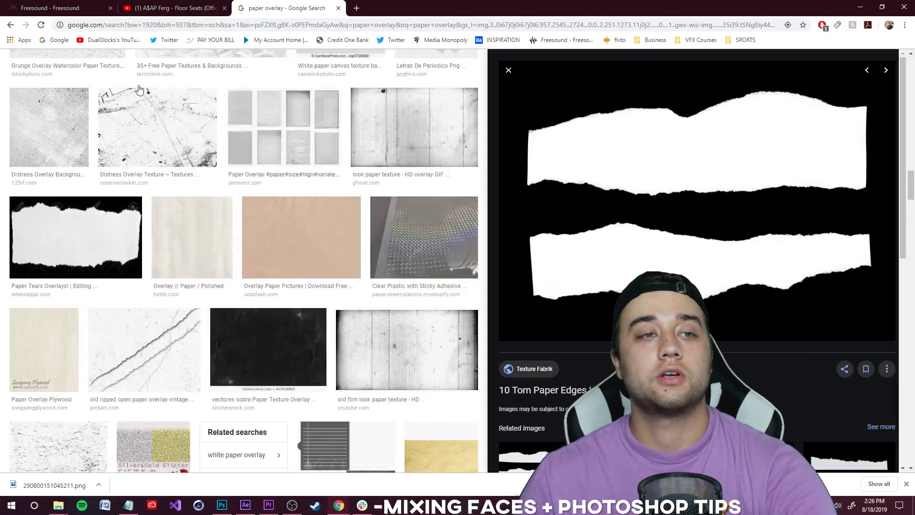
scroll(147, 99, up, 14)
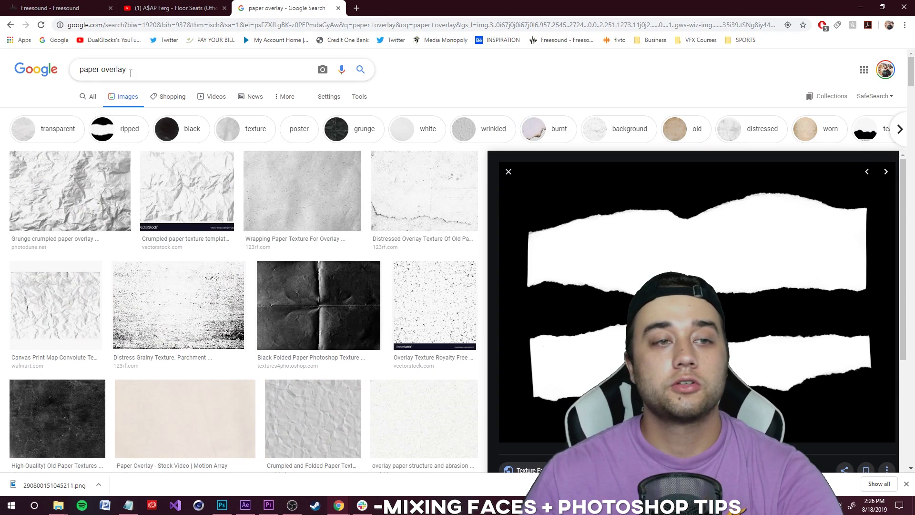
drag(128, 71, 1, 56)
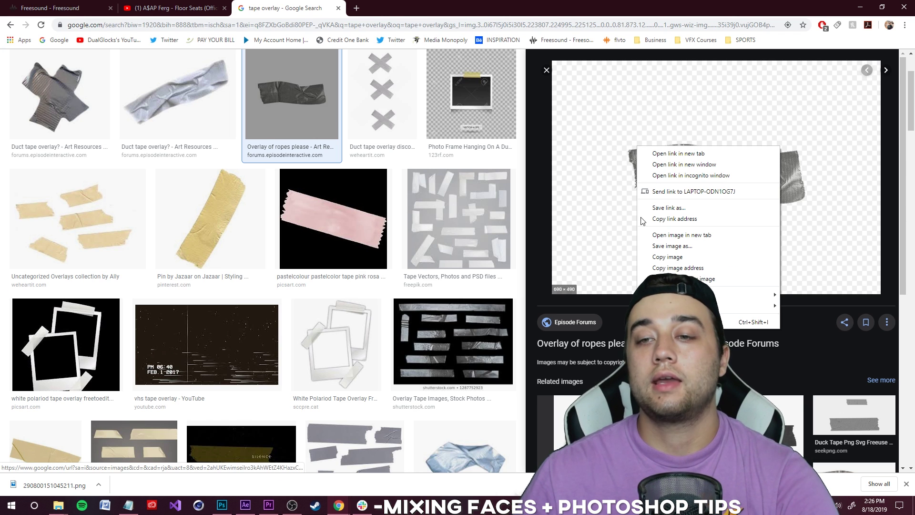
Copy the grey duct tape image from the results and paste it into the Photoshop collage
click(670, 257)
key(alt+Tab)
key(ctrl+v)
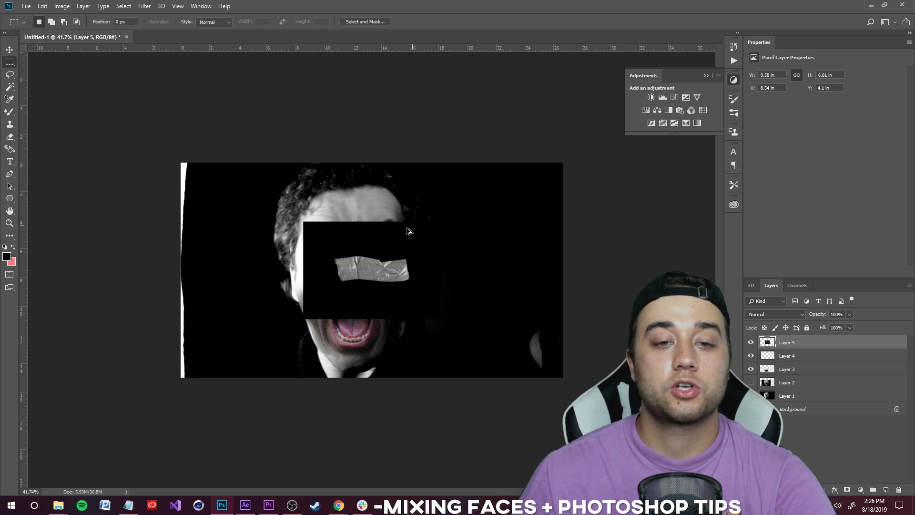
Select the black background around the tape on Layer 5 with the Magic Wand, delete it and deselect
scroll(414, 228, up, 3)
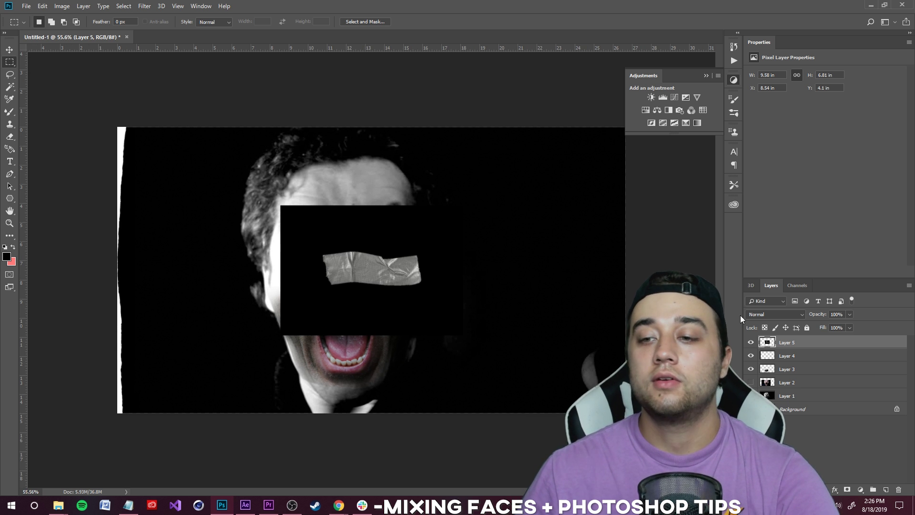
click(11, 91)
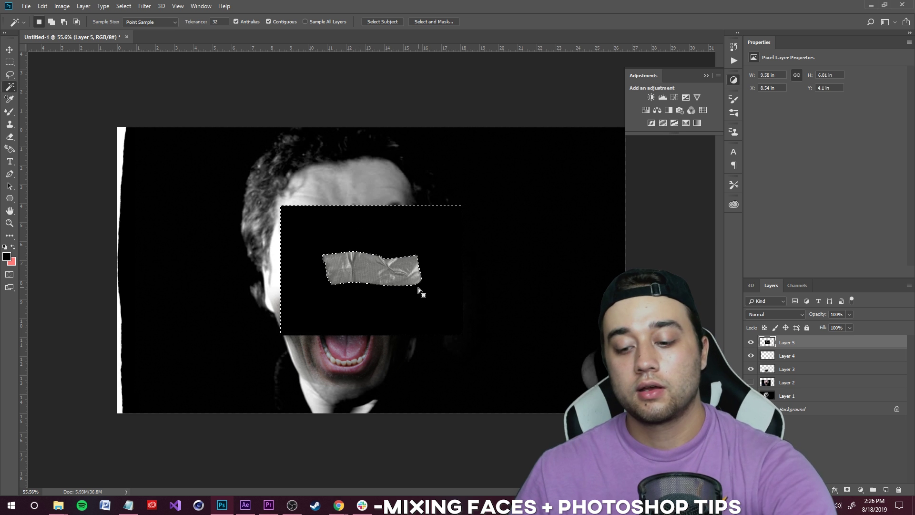
key(Delete)
click(123, 6)
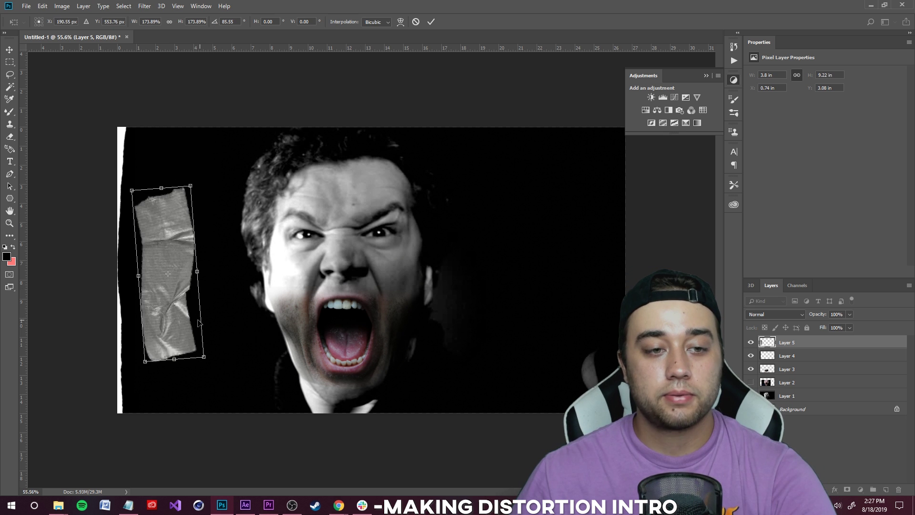
Move the tape over the canvas's left edge, rotate it to about 91.8° and apply the transform
drag(200, 323, 156, 303)
drag(206, 291, 199, 311)
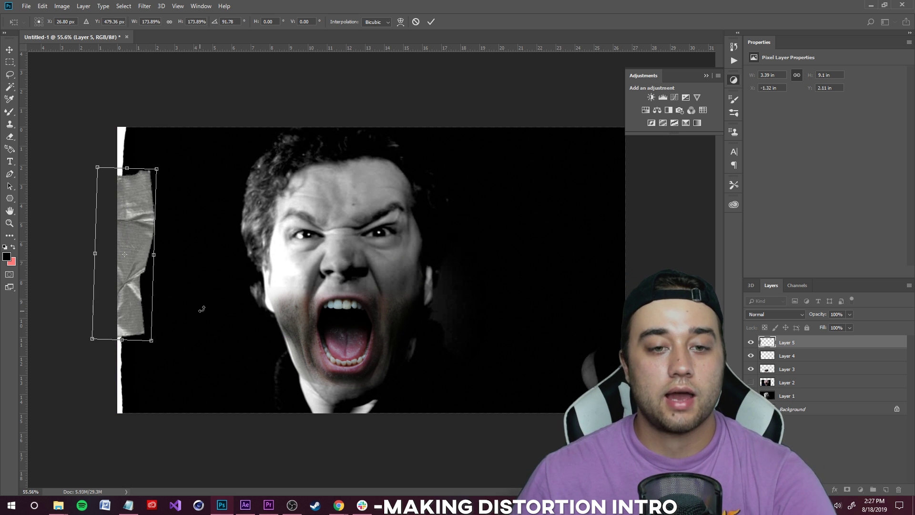
click(433, 22)
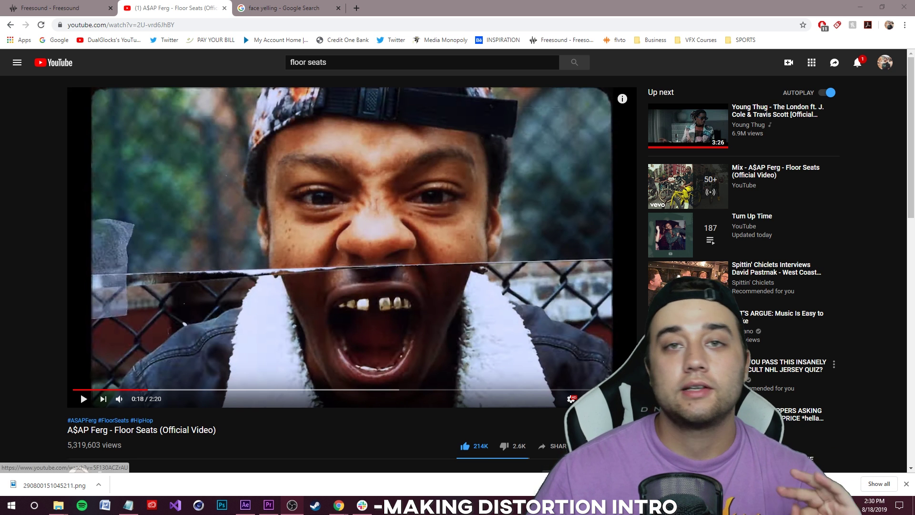
Jump to the opening of the Floor Seats video in the browser and play its green distortion intro from 0:03
click(88, 390)
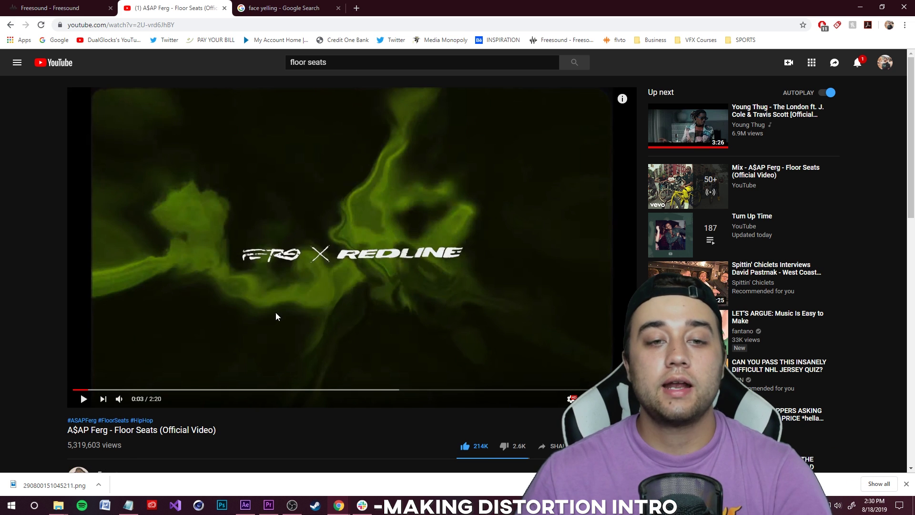
click(85, 398)
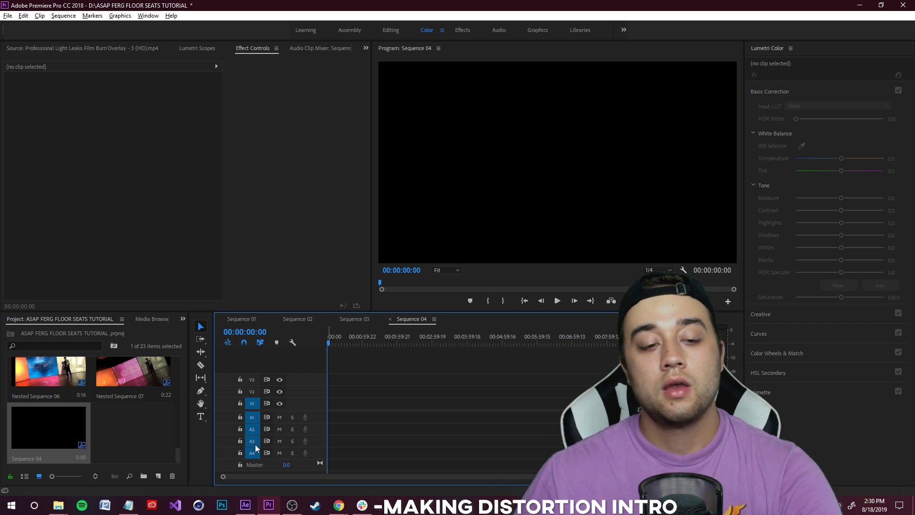
In Premiere Pro, create a Transparent Video item and place it on V1 at the start of Sequence 04
drag(189, 374, 195, 374)
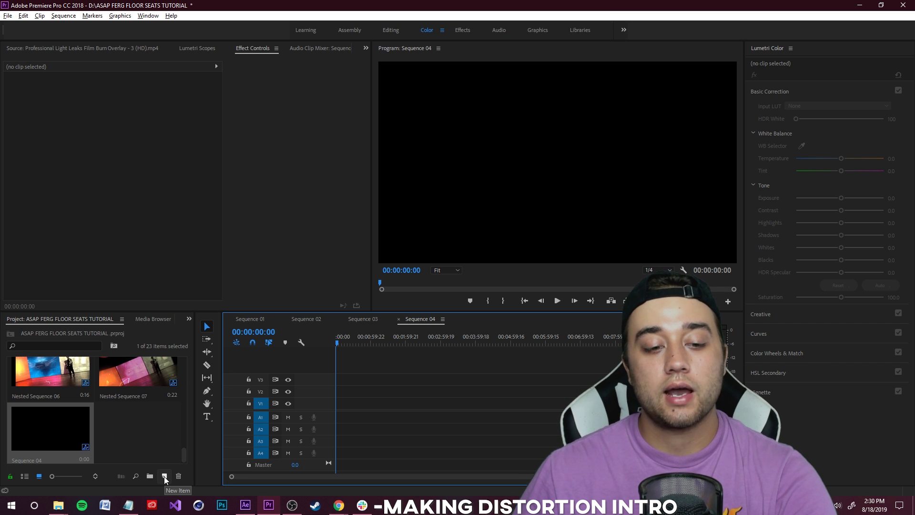
click(164, 476)
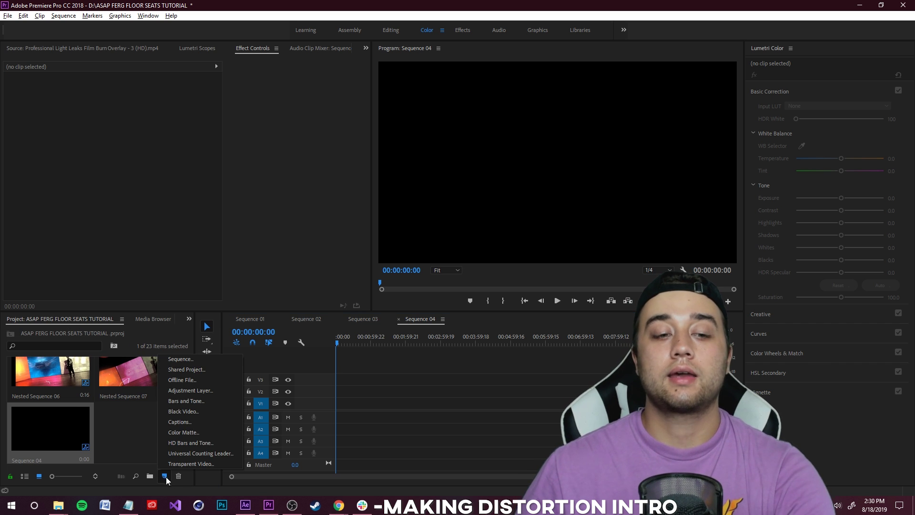
click(193, 464)
click(474, 286)
drag(127, 422, 334, 417)
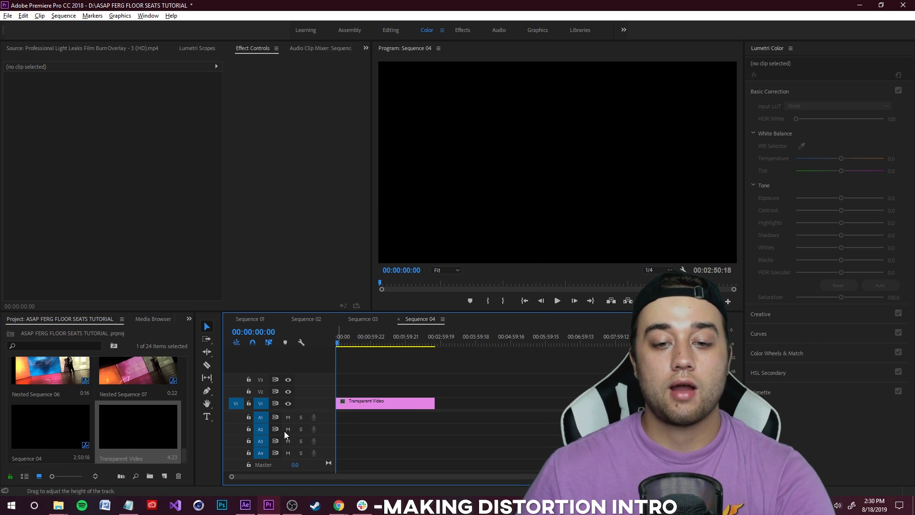
Replace the Transparent Video clip on V1 with a linked After Effects composition
scroll(353, 392, up, 3)
scroll(353, 396, up, 1)
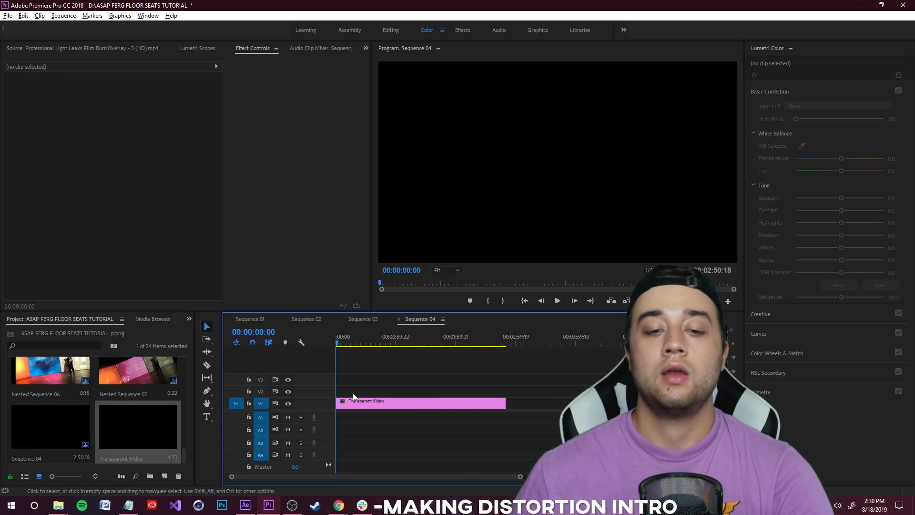
click(380, 404)
right_click(405, 411)
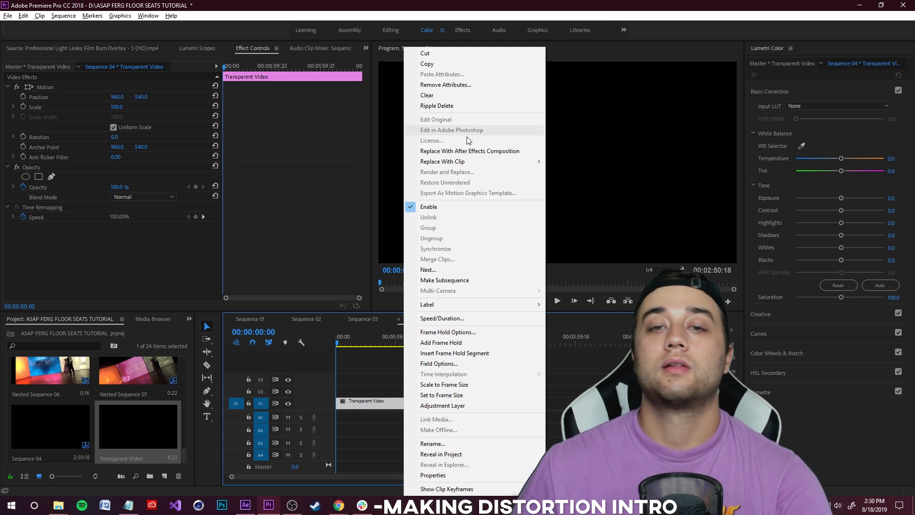
click(461, 151)
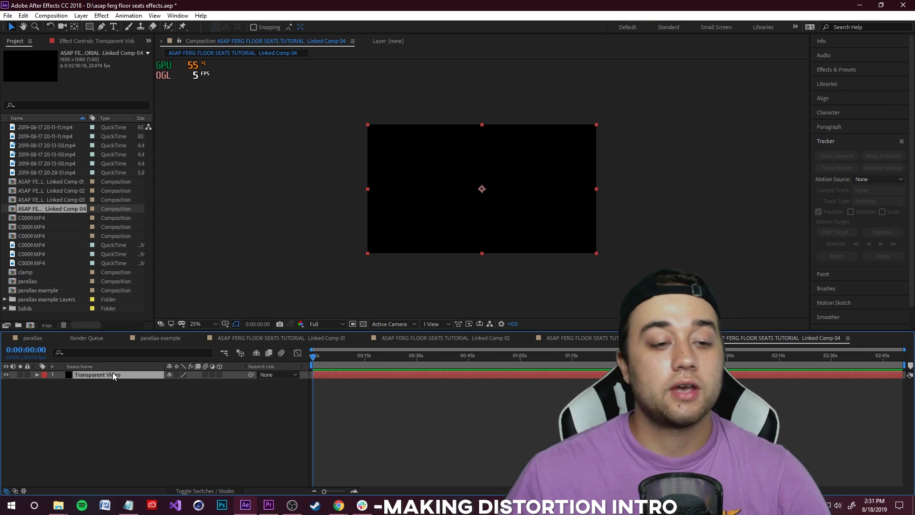
Delete the Transparent Video layer from Linked Comp 04
key(Delete)
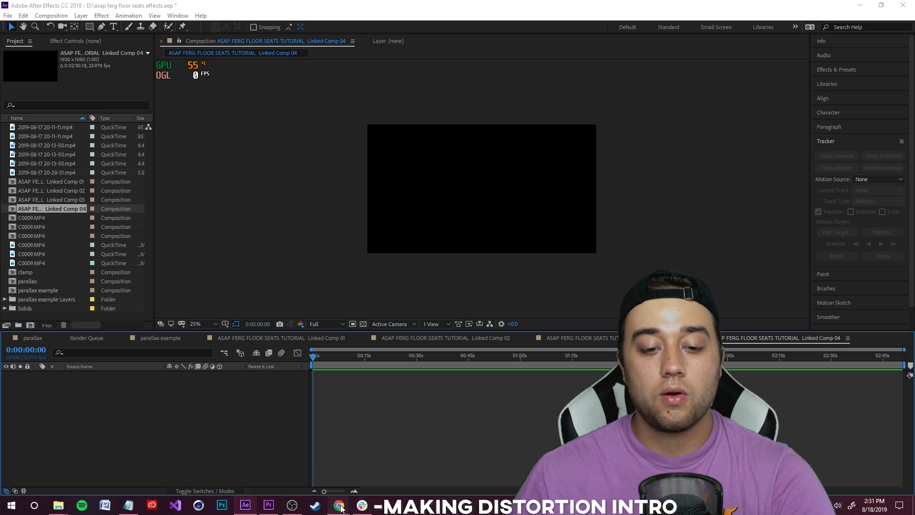
Switch to the Floor Seats video in the browser and review the opening Ferg x Redline distortion title around 0:02
mouse_move(339, 505)
click(375, 471)
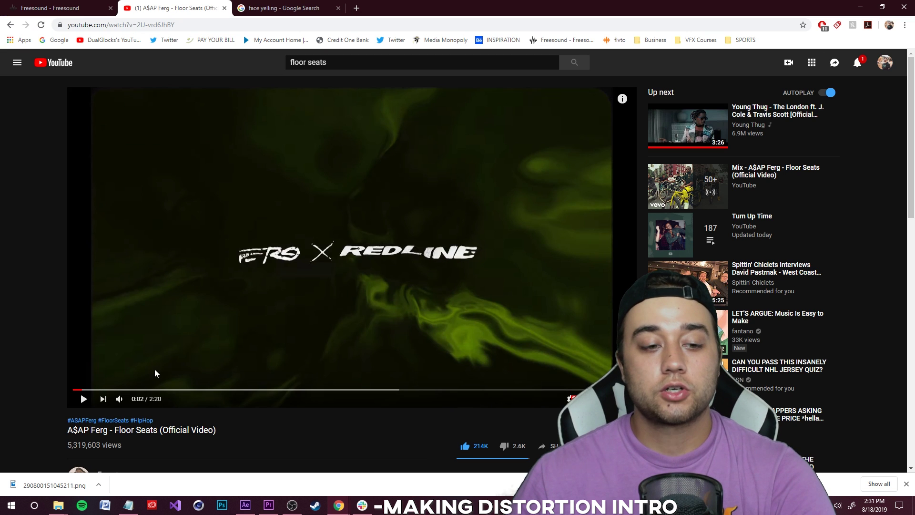
click(98, 389)
click(90, 390)
click(82, 390)
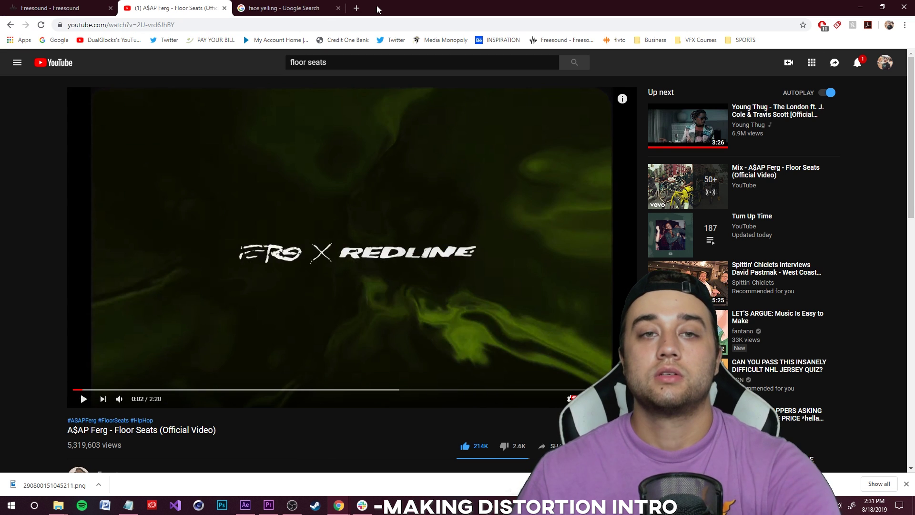
Replace the "face yelling" image search with a Google image search for "forest grass"
click(305, 8)
click(237, 70)
text(g)
key(BackSpace)
text(forest grass)
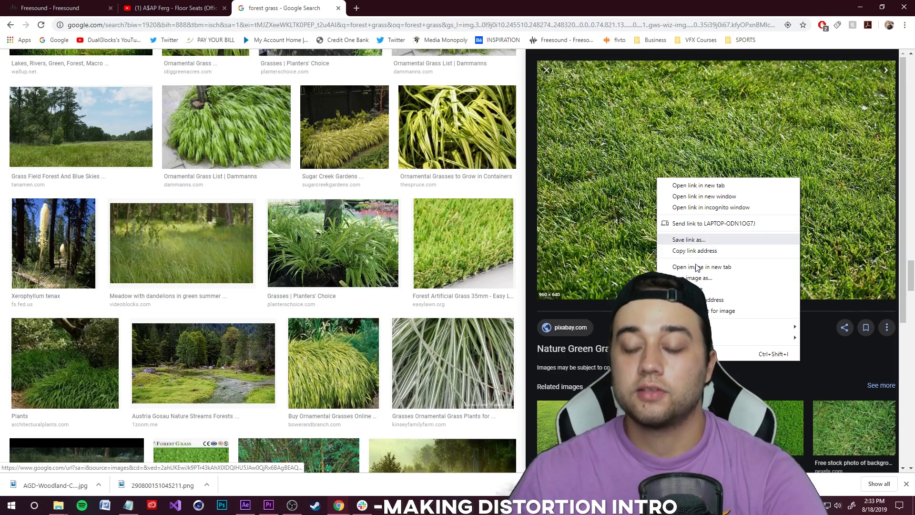
Save the pixabay green grass picture and show the downloaded file in its folder
click(693, 278)
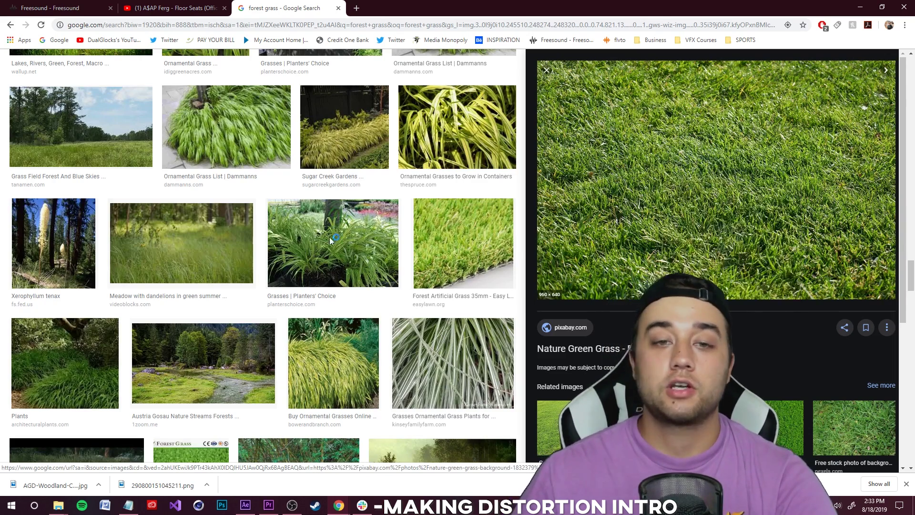
click(650, 237)
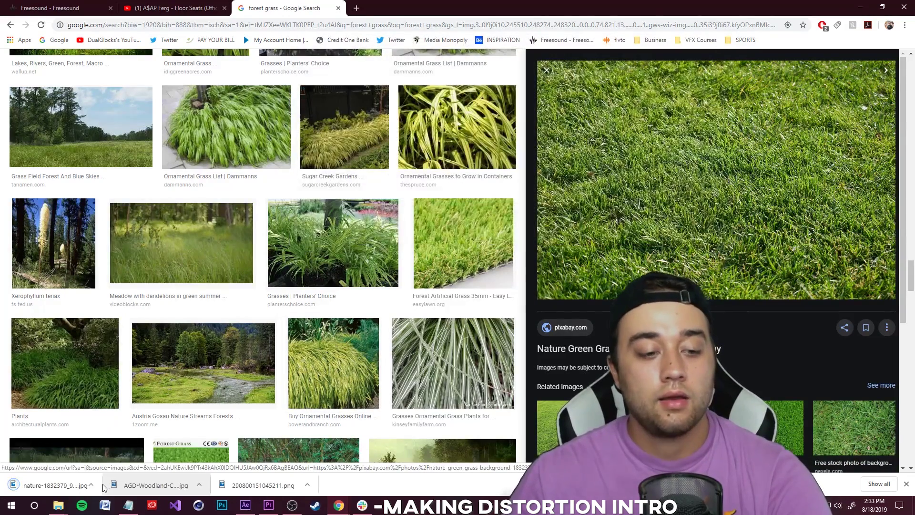
click(99, 485)
click(124, 451)
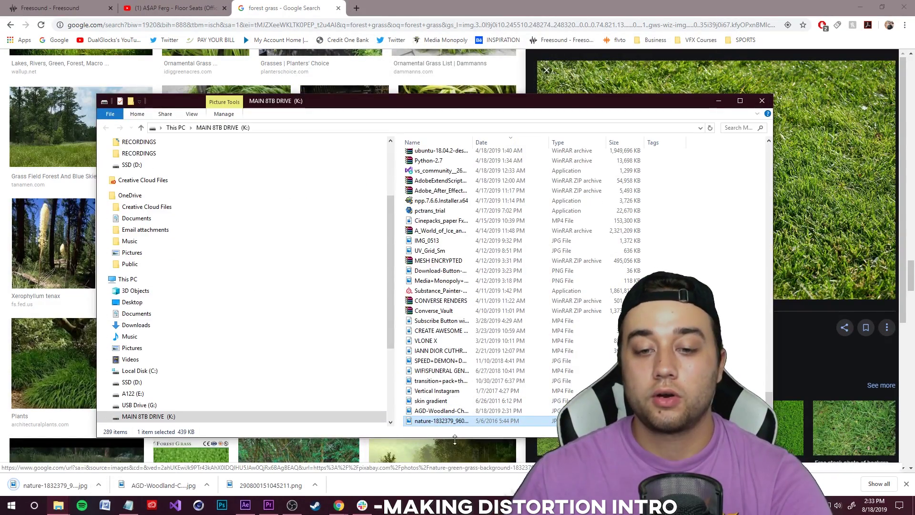
Add nature-1832379_960_720.jpg to Linked Comp 04 in After Effects and fit the layer to the composition
drag(441, 420, 122, 374)
right_click(121, 375)
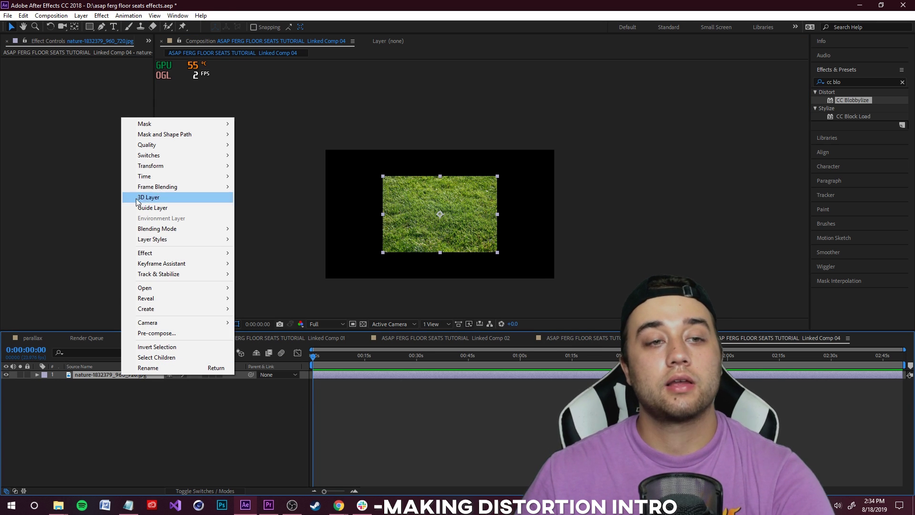
mouse_move(162, 169)
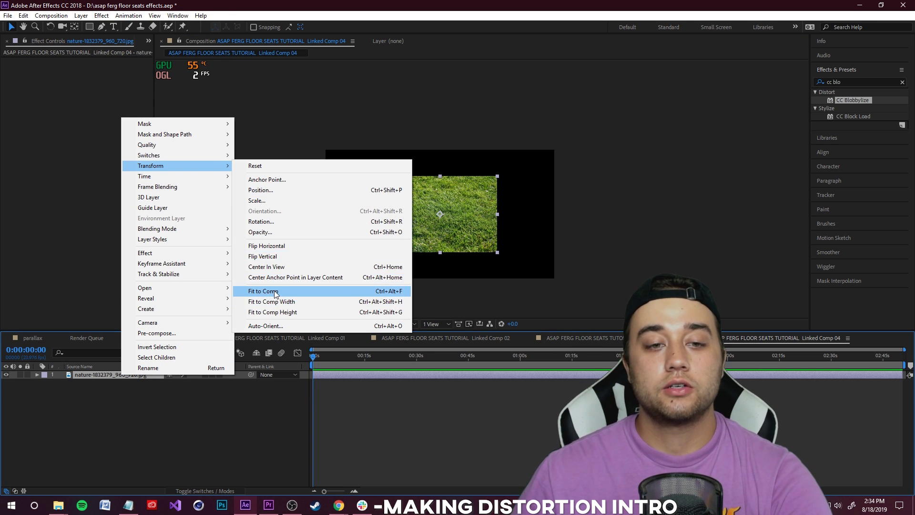
click(306, 291)
key(period)
drag(452, 231, 501, 193)
key(comma)
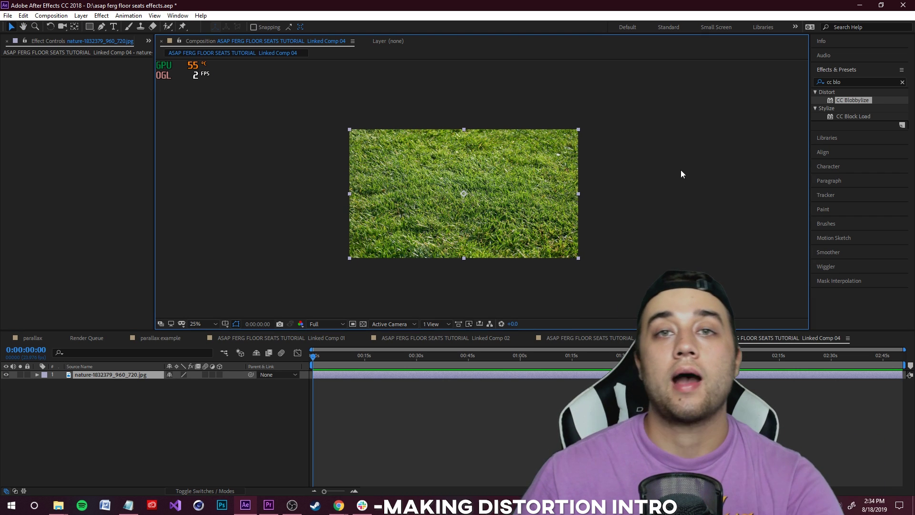
Find the CC Blobbylize effect with the search "cc blo" and apply it to the grass layer
click(848, 81)
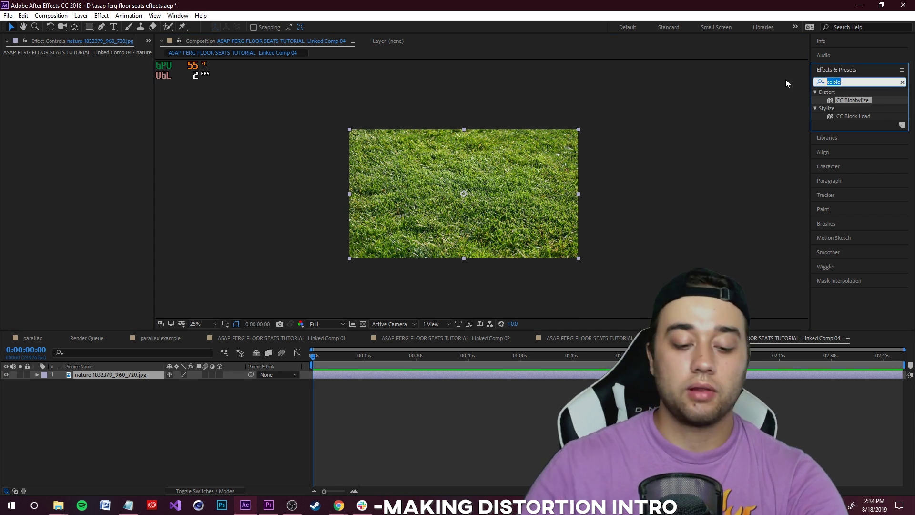
text(i)
key(BackSpace)
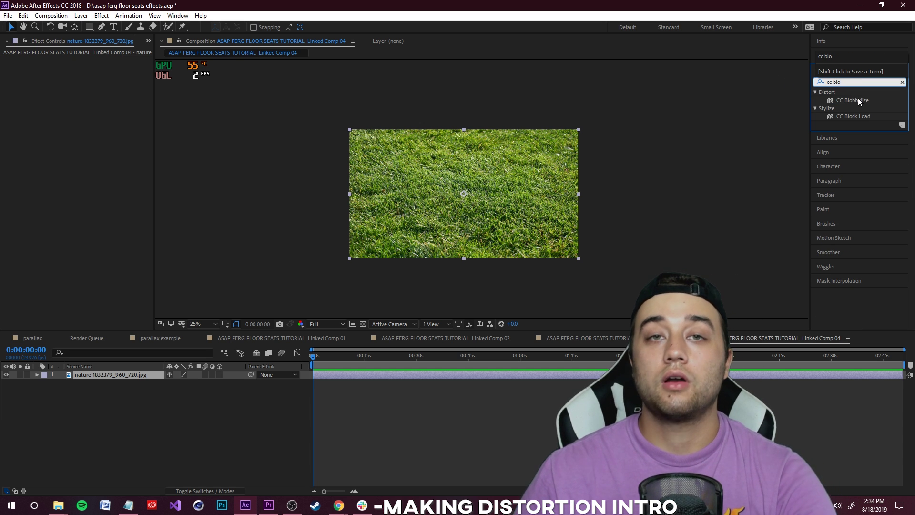
drag(857, 98, 353, 302)
drag(121, 376, 115, 374)
scroll(492, 232, up, 1)
drag(435, 246, 466, 209)
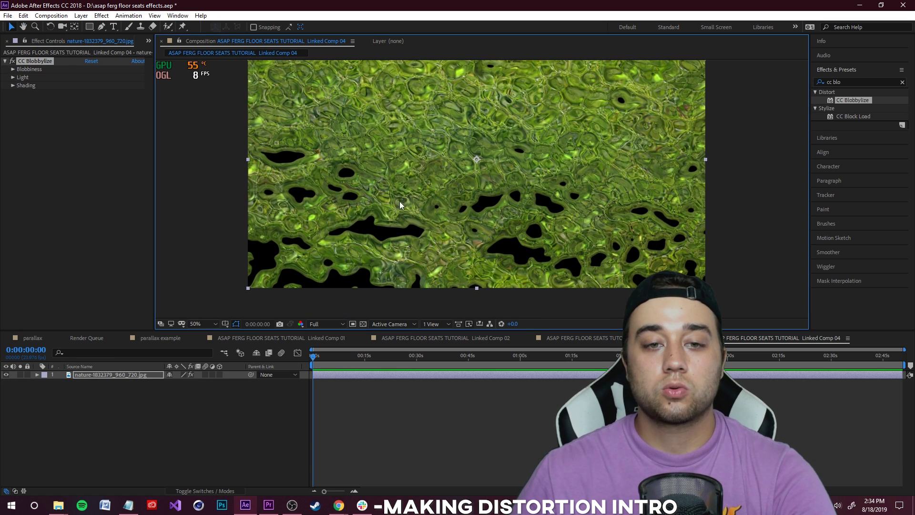
drag(486, 141, 466, 166)
click(19, 106)
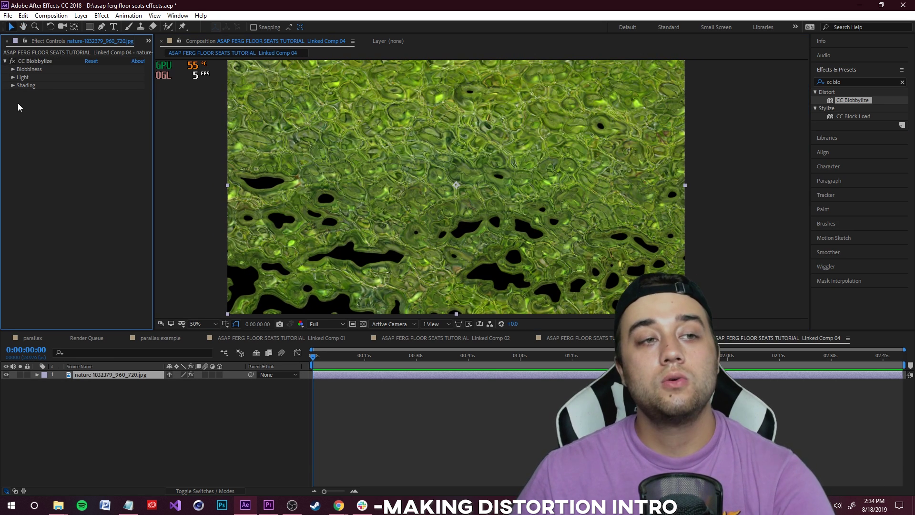
Adjust the Blobbiness settings of CC Blobbylize, setting Softness to 27.2 and Cut Away to 27.0
click(13, 69)
drag(88, 93, 384, 175)
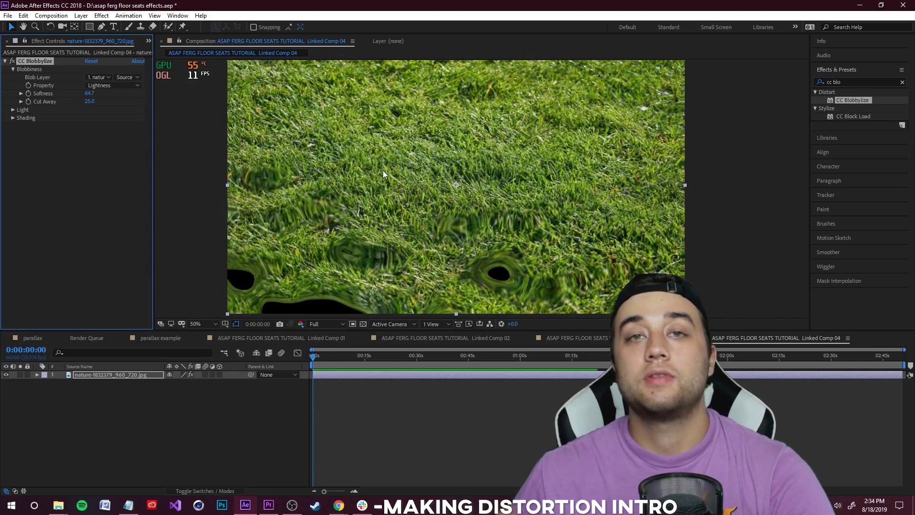
drag(455, 221, 473, 192)
scroll(476, 210, down, 2)
key(ctrl+z)
scroll(479, 211, up, 2)
drag(90, 93, 118, 99)
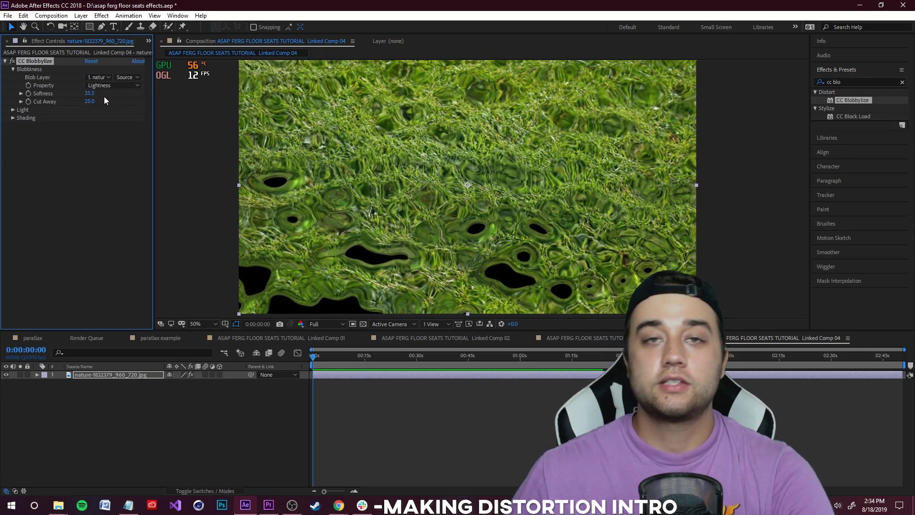
drag(90, 102, 74, 103)
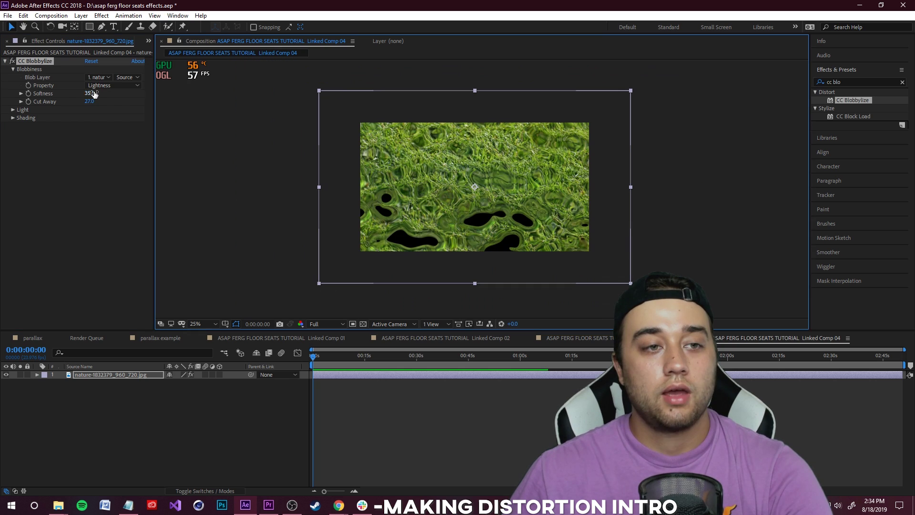
drag(91, 94, 66, 111)
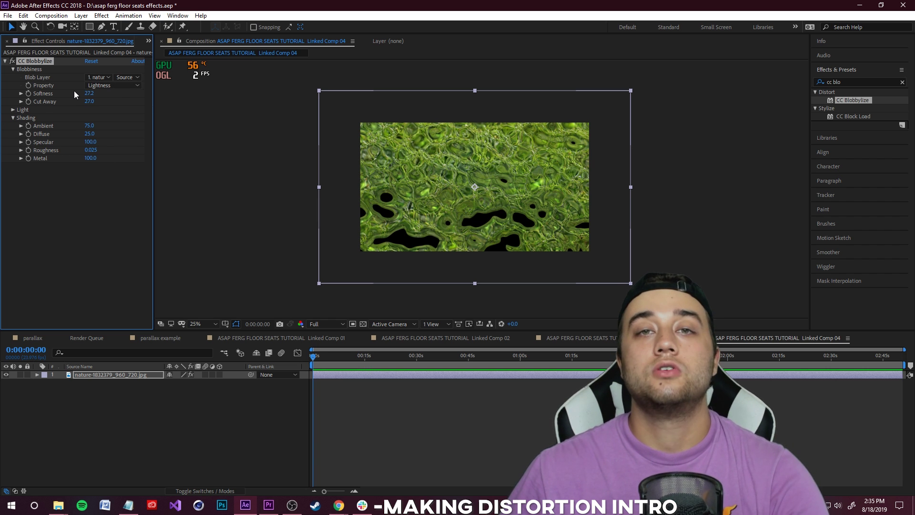
Try Luminance as the CC Blobbylize Property and settle on Green
click(115, 85)
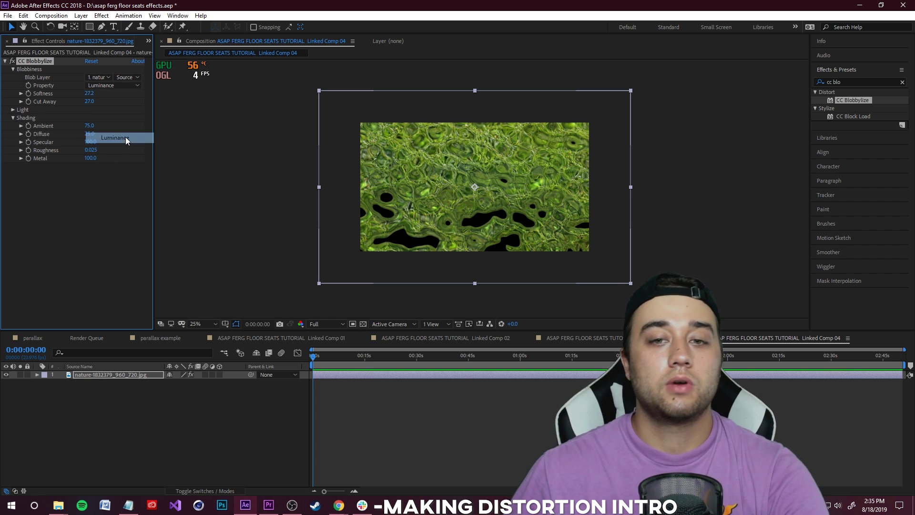
click(124, 138)
scroll(471, 228, up, 2)
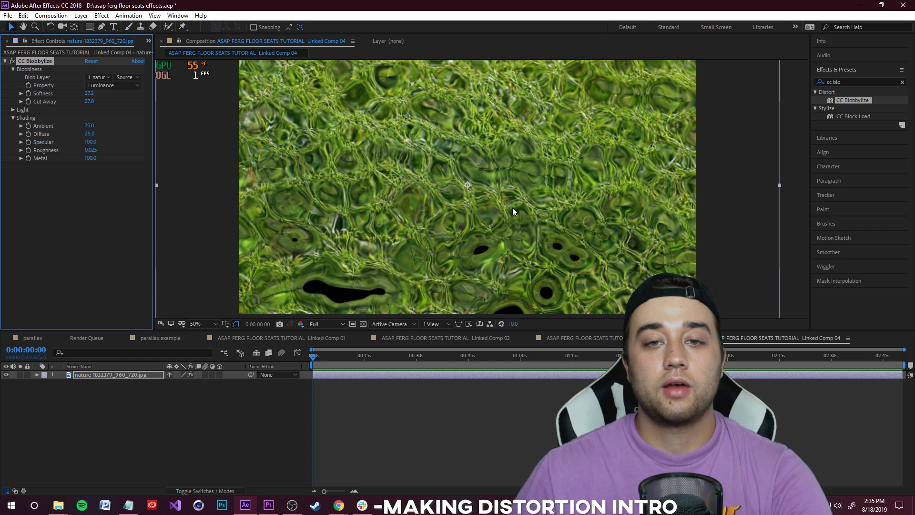
click(114, 85)
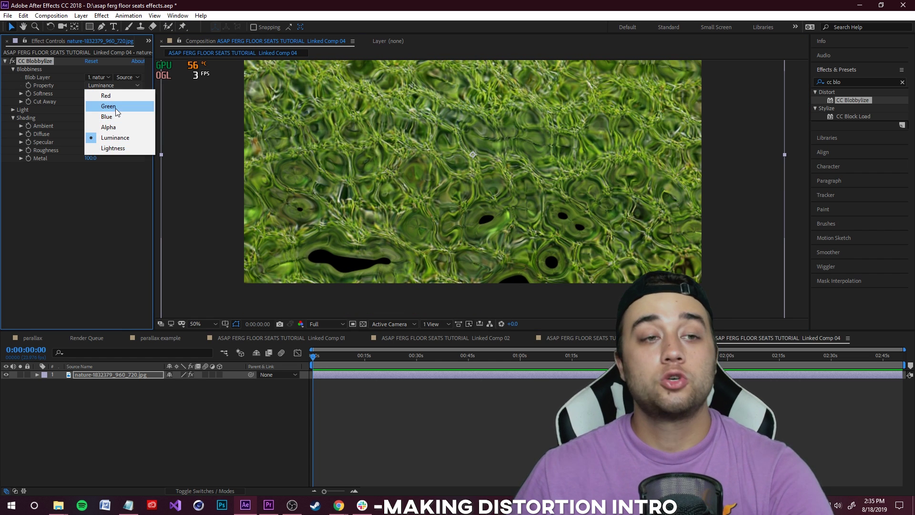
click(115, 108)
scroll(418, 183, down, 2)
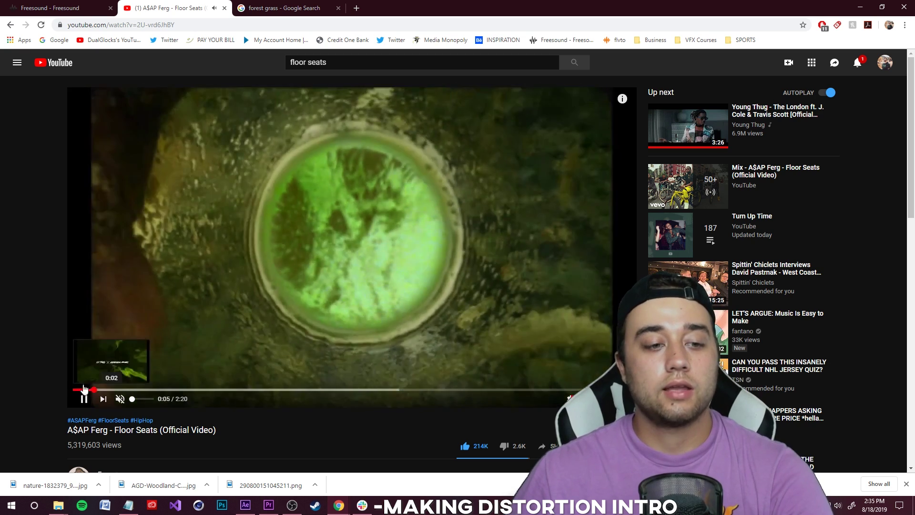
Replay the Floor Seats intro from its opening title, pause it at 0:04 and return to After Effects
click(78, 389)
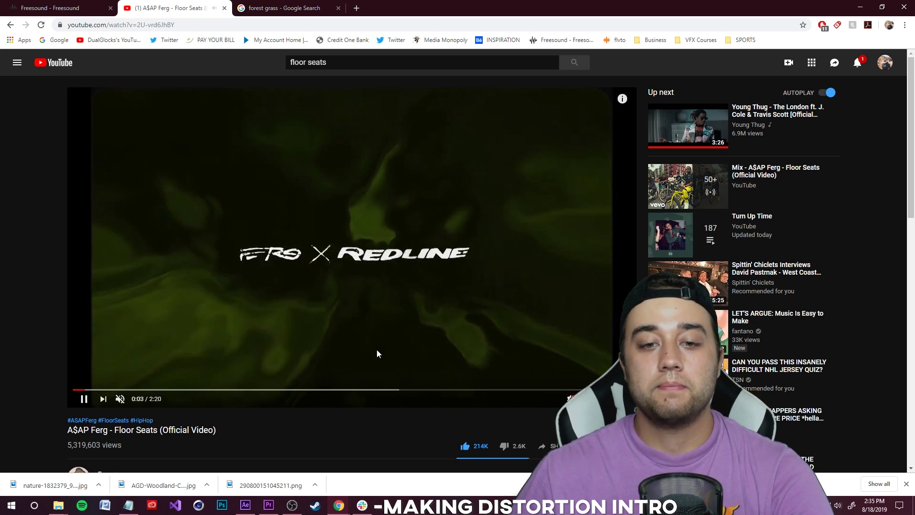
click(308, 382)
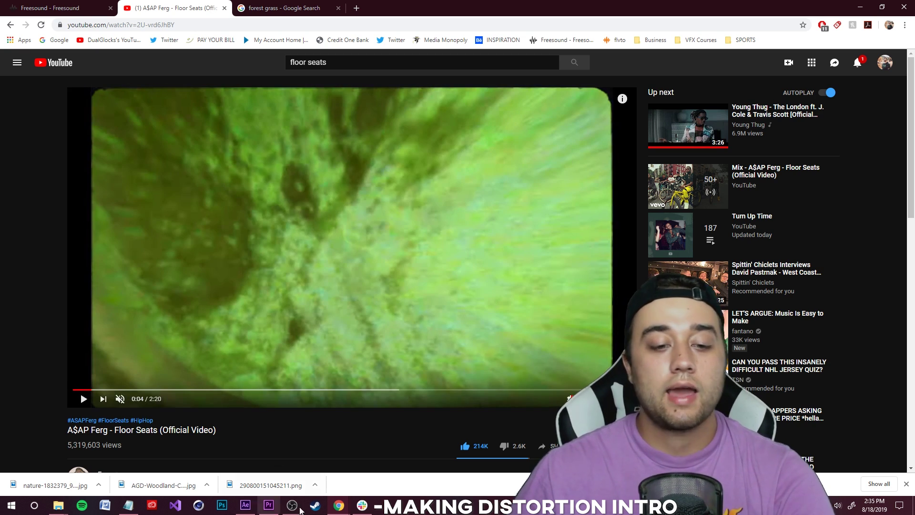
click(268, 505)
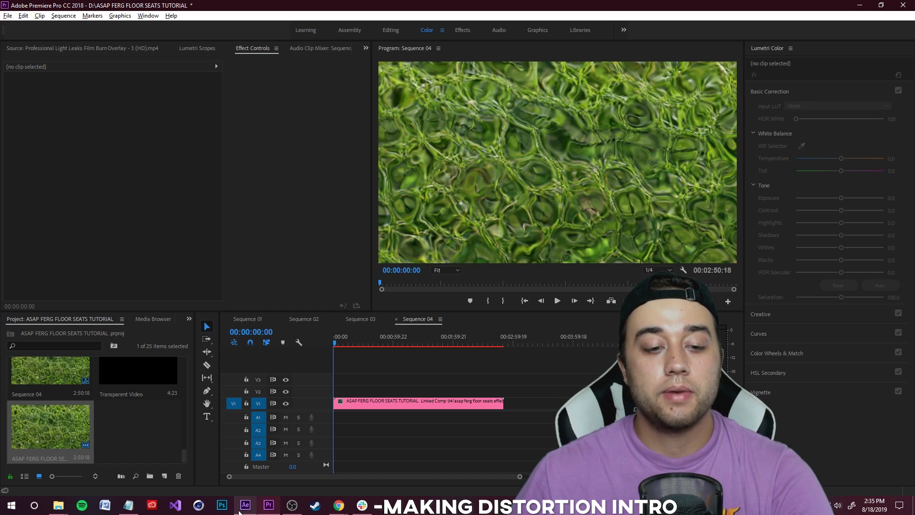
click(245, 505)
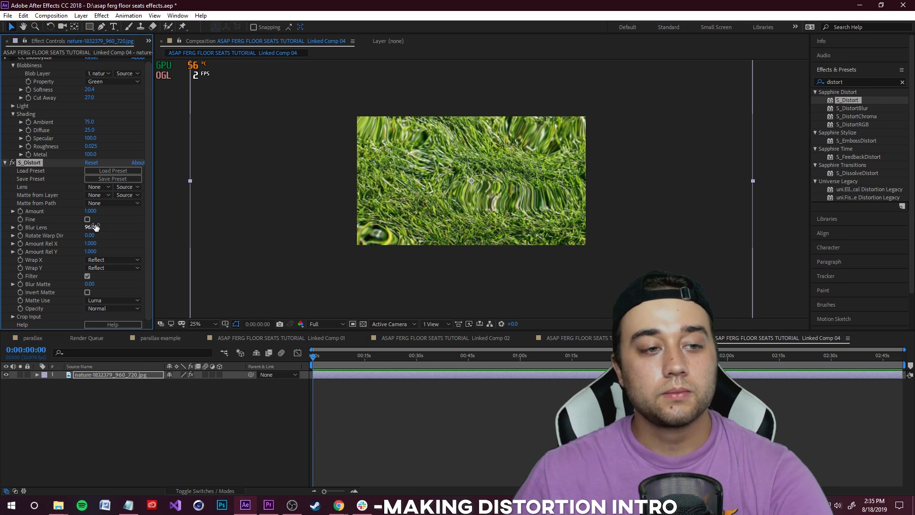
Try a lower Blur Lens value on the S_Distort effect and compare the grass with the effect switched off
drag(89, 227, 44, 223)
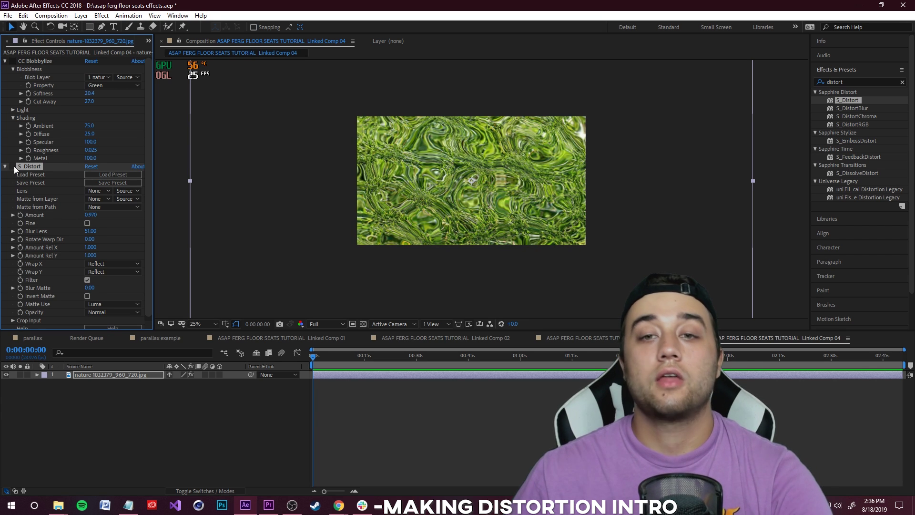
click(13, 167)
click(12, 61)
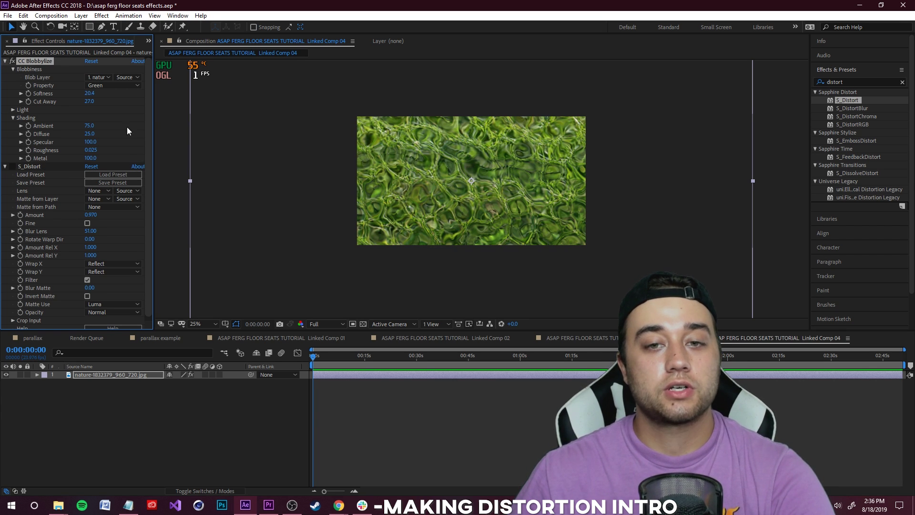
Delete the S_Distort effect from the grass layer
click(28, 167)
key(Delete)
scroll(484, 205, down, 1)
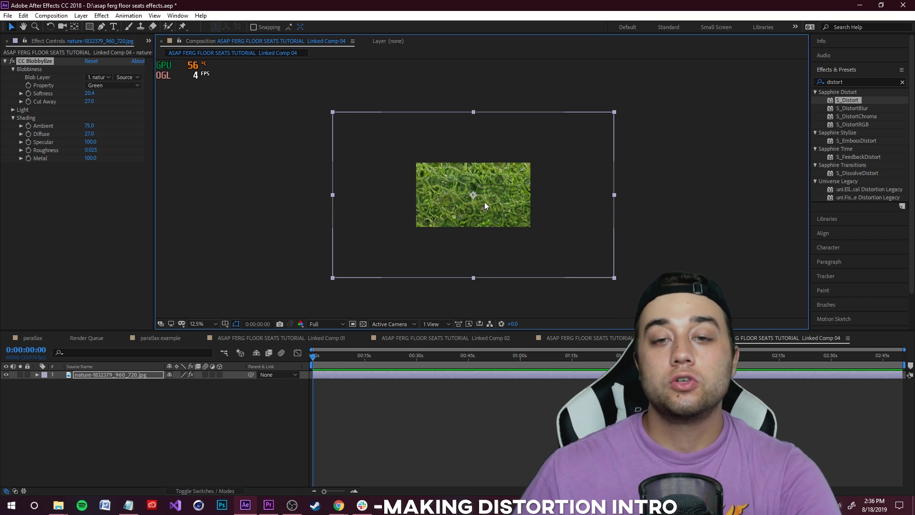
scroll(482, 202, up, 1)
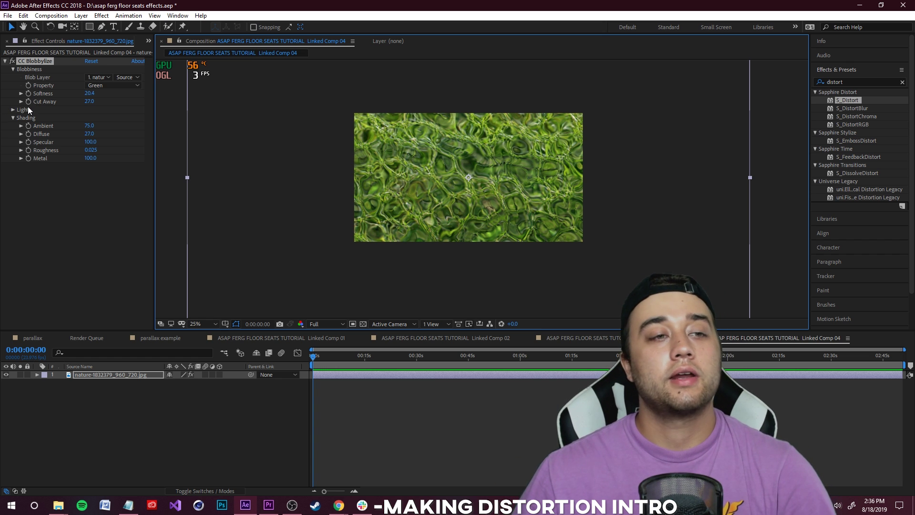
Keyframe CC Blobbylize's Softness and Cut Away at 0:00:00:00, and change Softness at 0:00:03:01
click(30, 92)
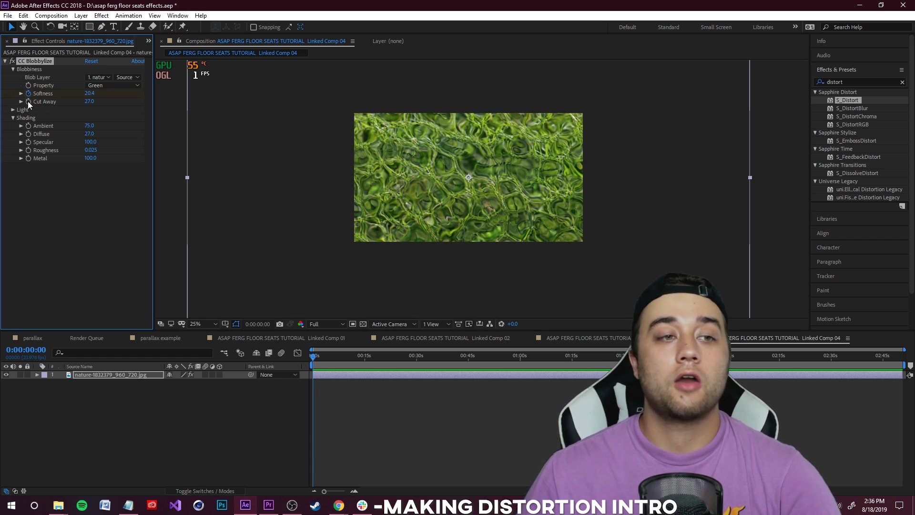
click(28, 101)
drag(317, 354, 450, 375)
mouse_move(91, 93)
mouse_down()
mouse_move(210, 95)
mouse_move(34, 102)
mouse_move(97, 97)
mouse_up()
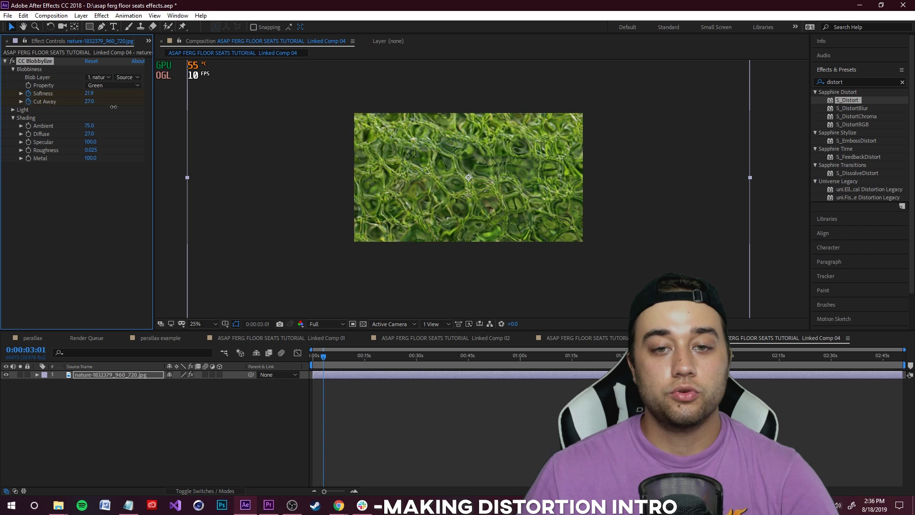
Return to the start of the composition to check the animated grass distortion, and save the project
drag(323, 356, 311, 355)
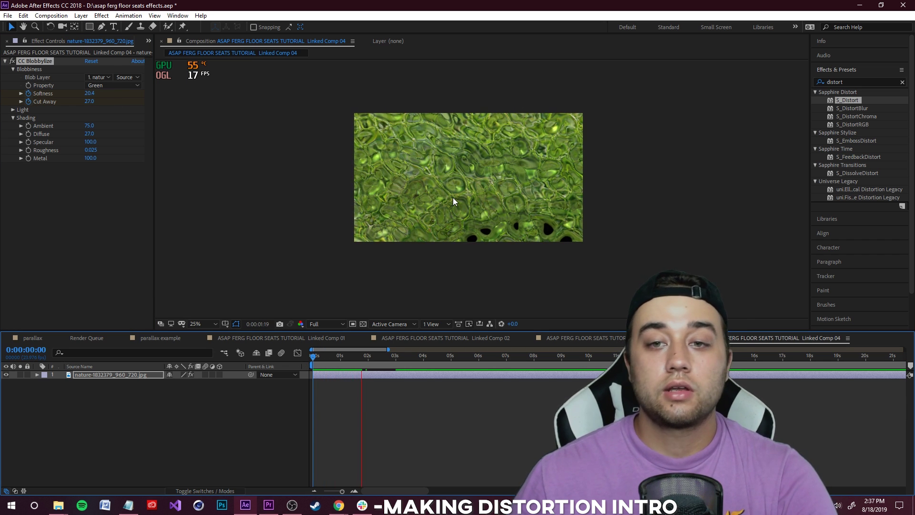
scroll(454, 197, up, 2)
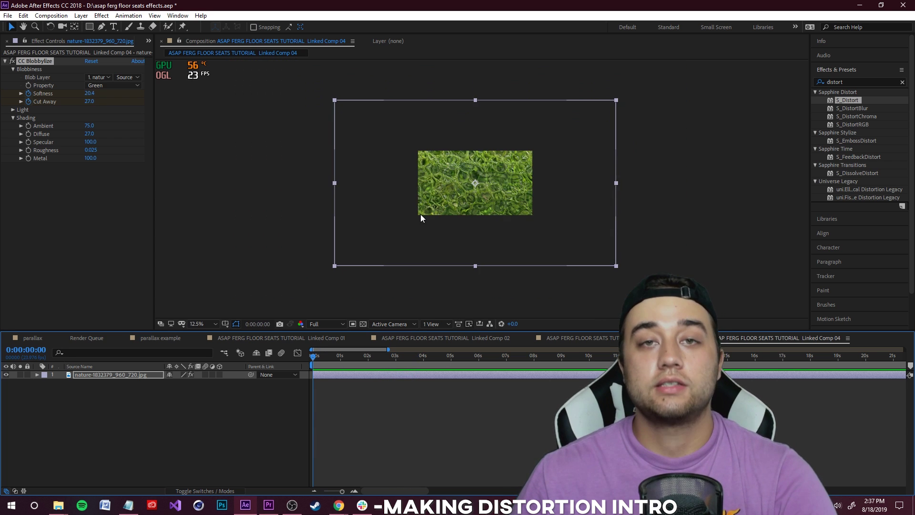
key(ctrl+s)
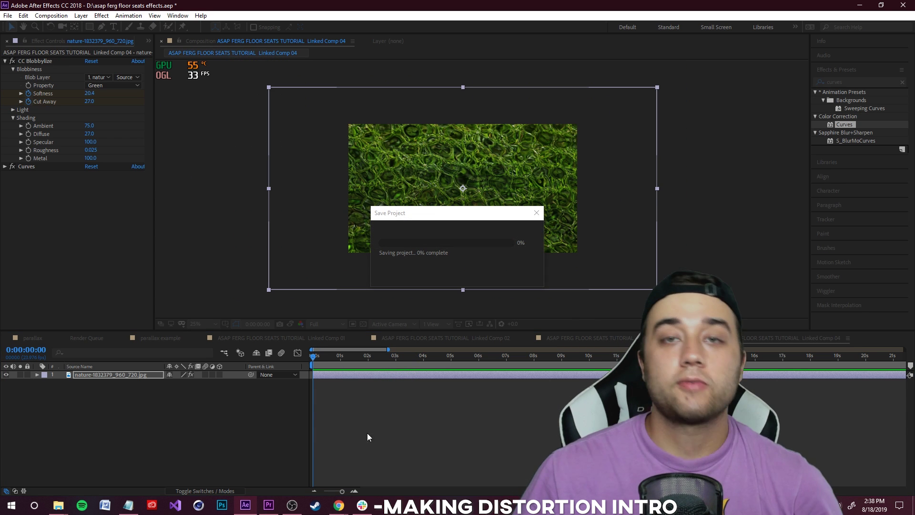
Switch to Chrome to check the green distortion at the start of the Floor Seats video, and return to After Effects
mouse_move(346, 511)
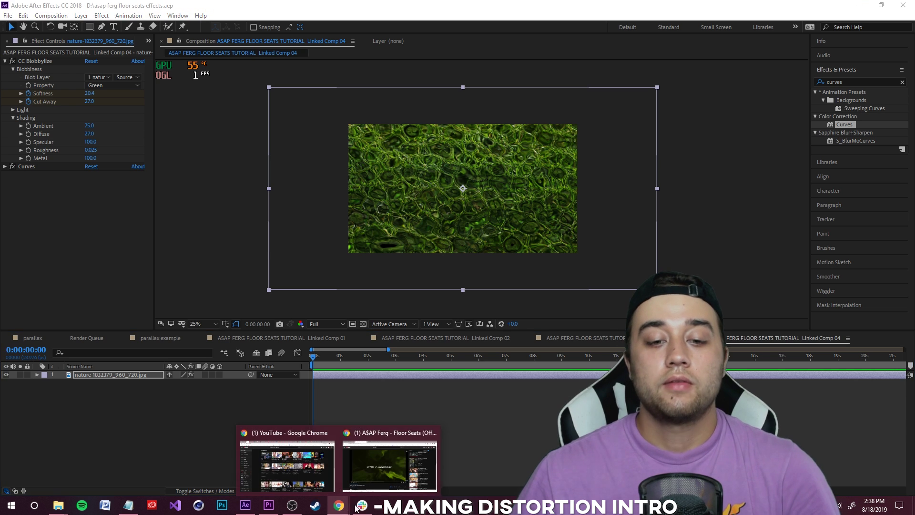
click(391, 463)
click(95, 389)
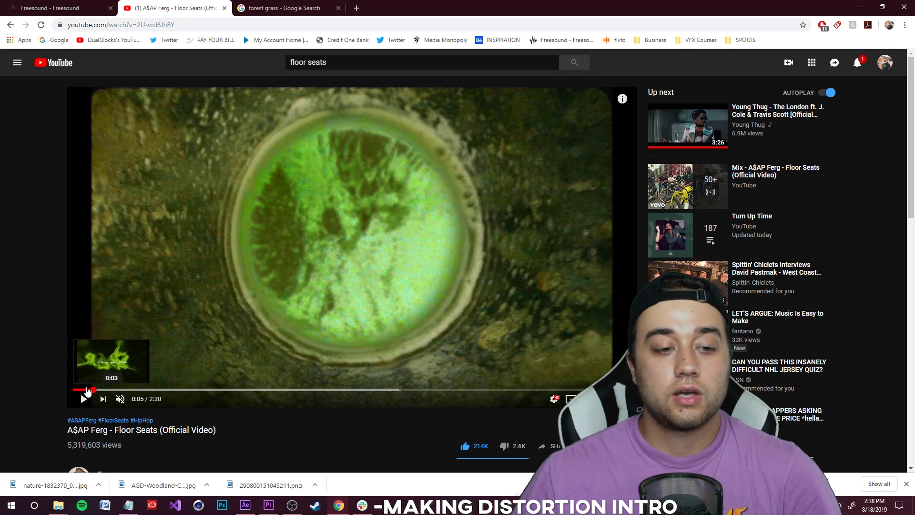
click(245, 505)
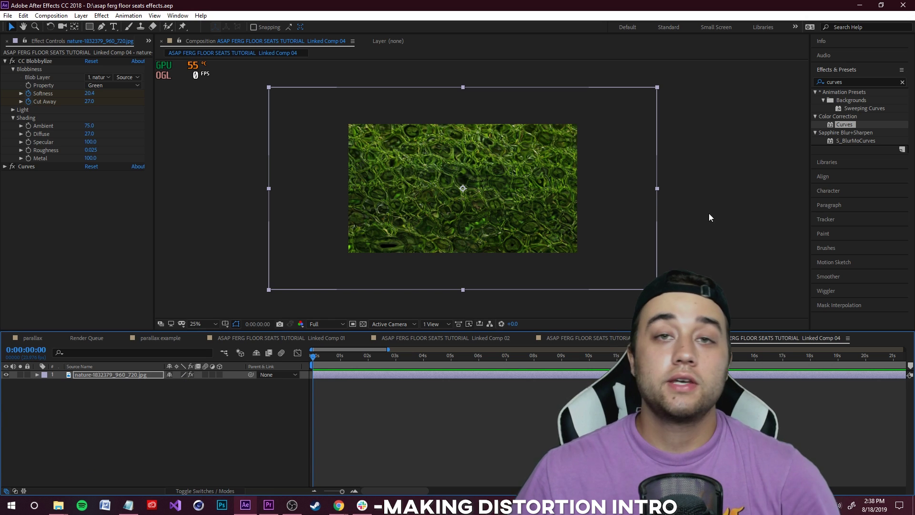
Find the Turbulent Displace effect and apply it to the grass image layer
click(862, 84)
text(tu)
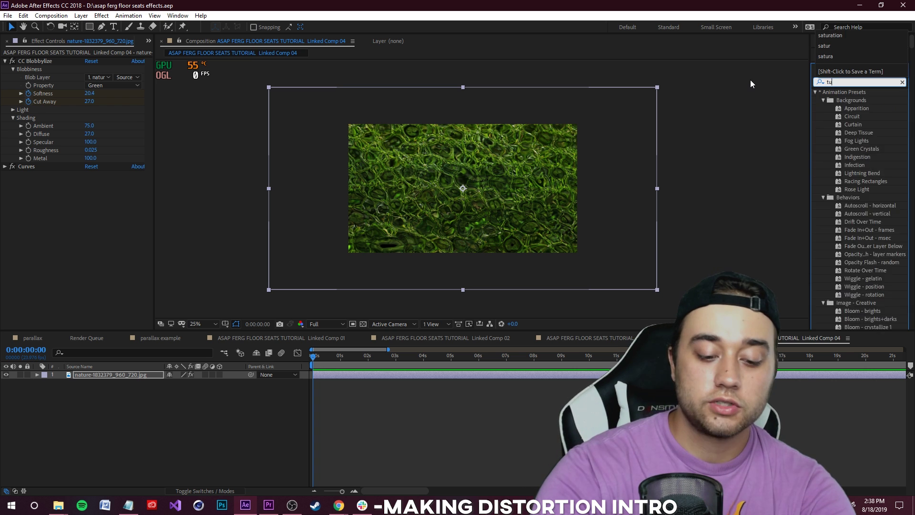
text(rbu)
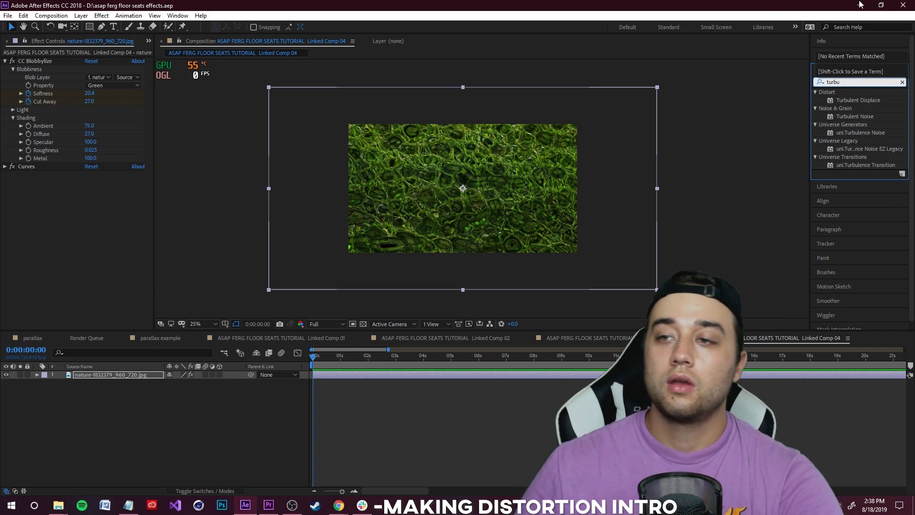
drag(869, 102, 102, 375)
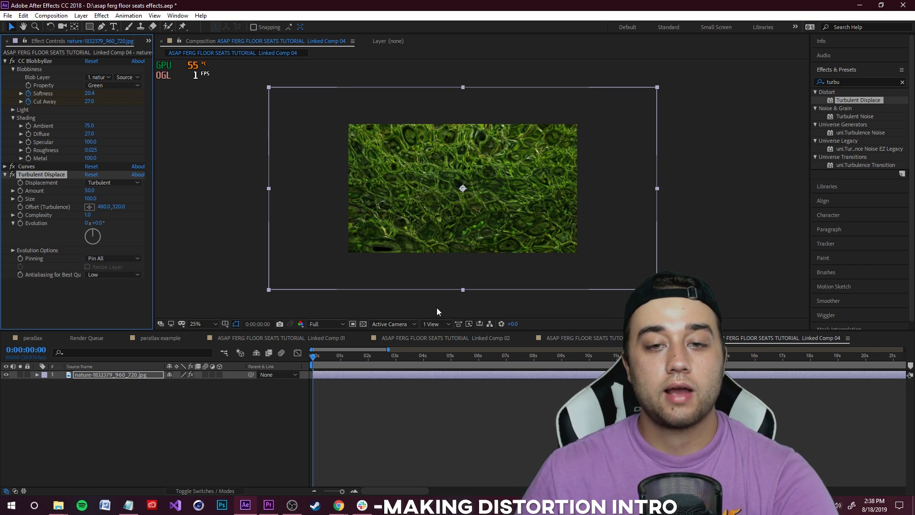
Try different Evolution and Amount values for Turbulent Displace at the composition's start, and undo the changes
drag(312, 358, 309, 387)
drag(90, 235, 210, 199)
key(ctrl+z)
drag(89, 191, 36, 193)
key(ctrl+z)
Animate Turbulent Displace's Amount, Size and Evolution from the start to a point several seconds in, and preview the distortion
drag(316, 358, 470, 359)
drag(96, 191, 113, 202)
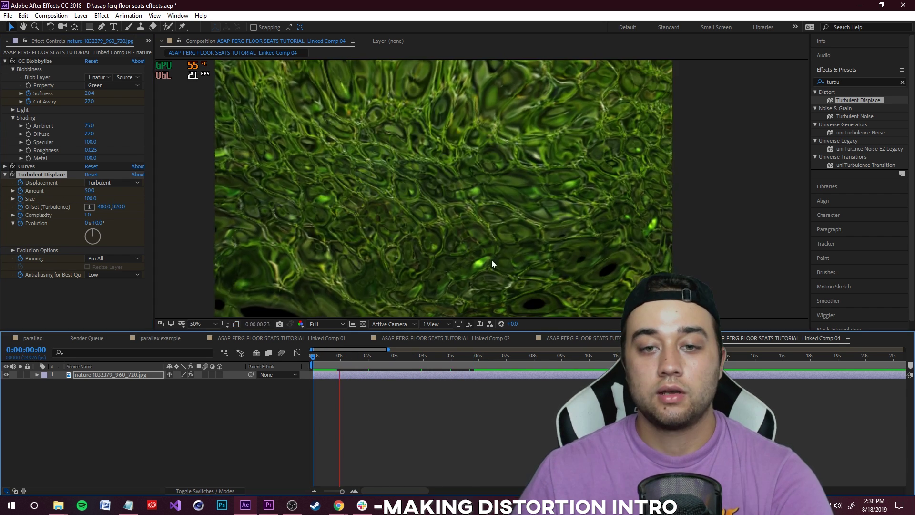
drag(491, 198, 502, 167)
scroll(487, 201, down, 1)
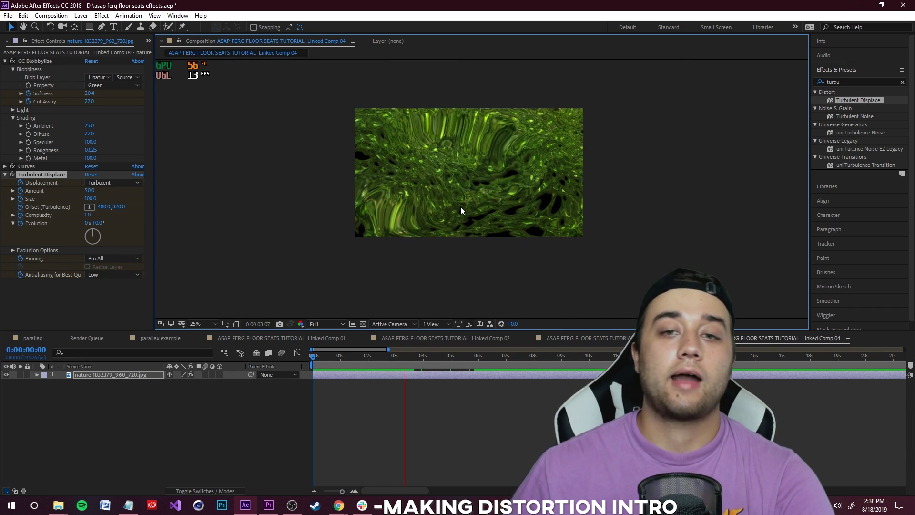
key(space)
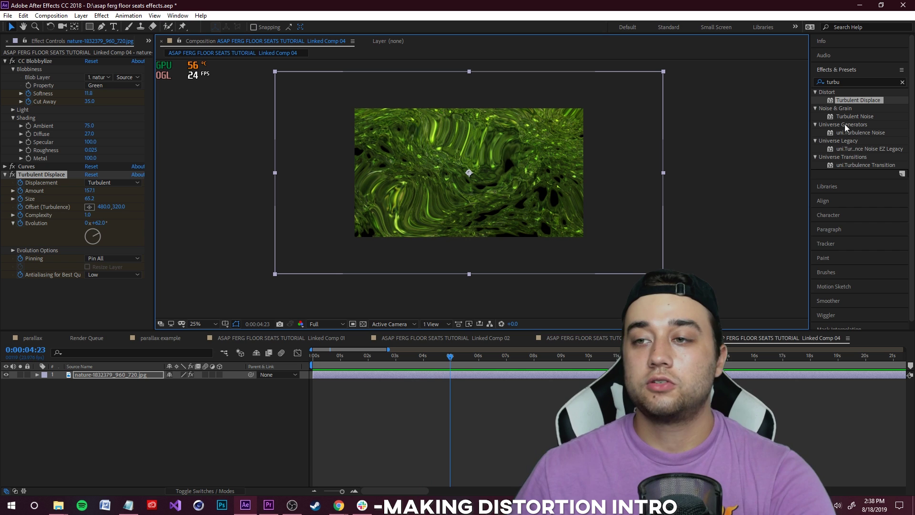
Find the Stylize Glow effect, apply it to the grass layer, and preview the glowing distortion
click(847, 81)
text(gflow)
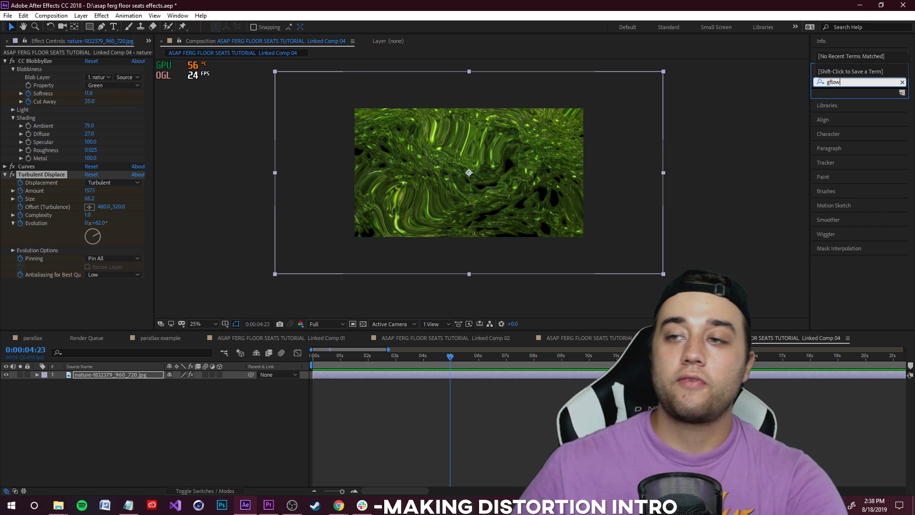
key(BackSpace)
key(BackSpace)
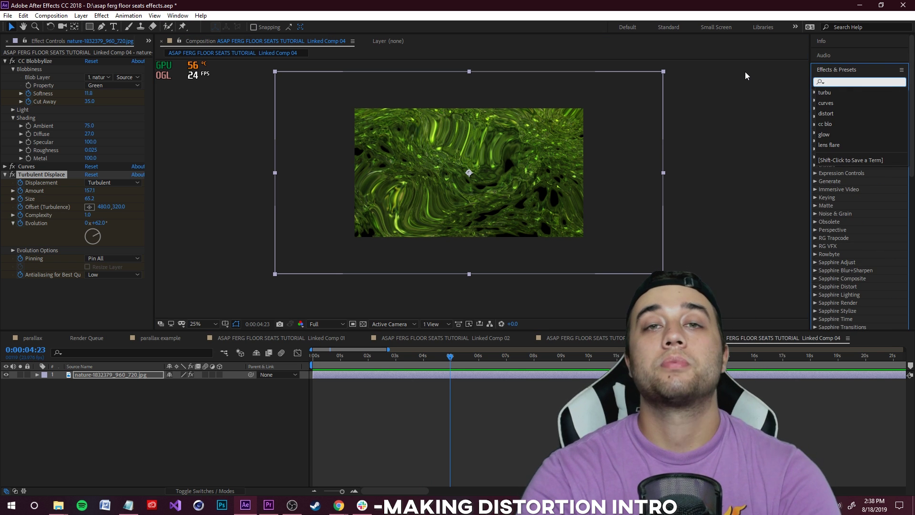
text(glow)
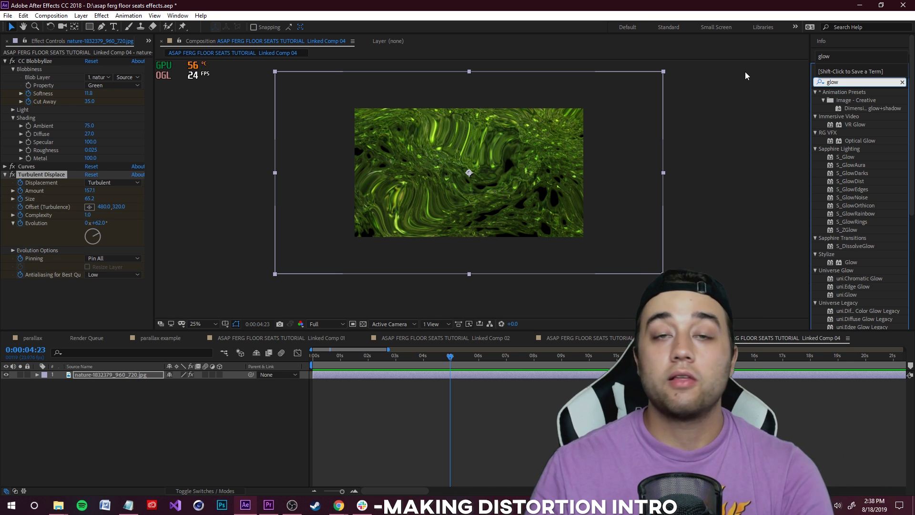
scroll(851, 311, down, 2)
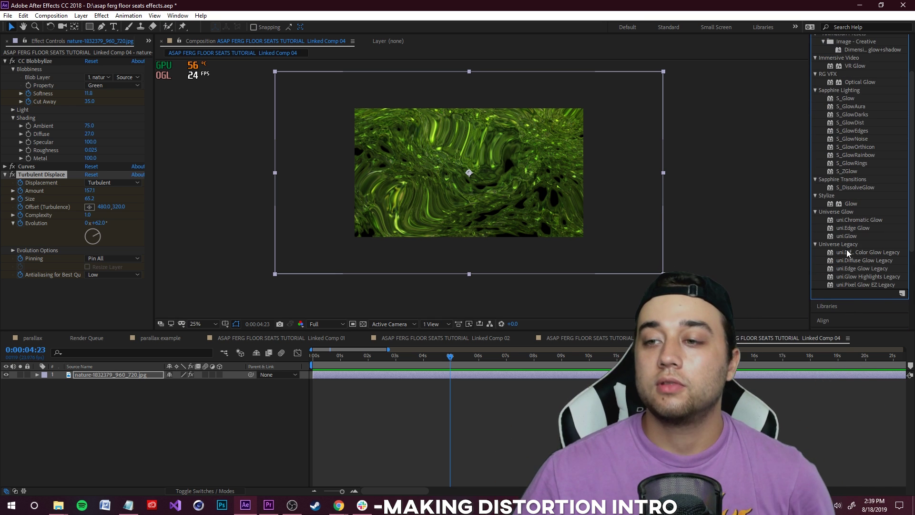
scroll(846, 250, up, 1)
drag(859, 111, 429, 258)
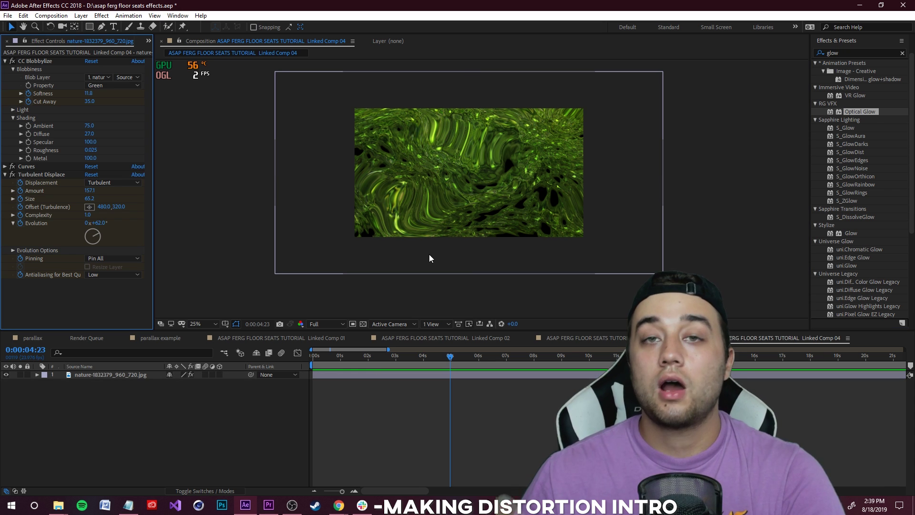
drag(851, 263, 111, 377)
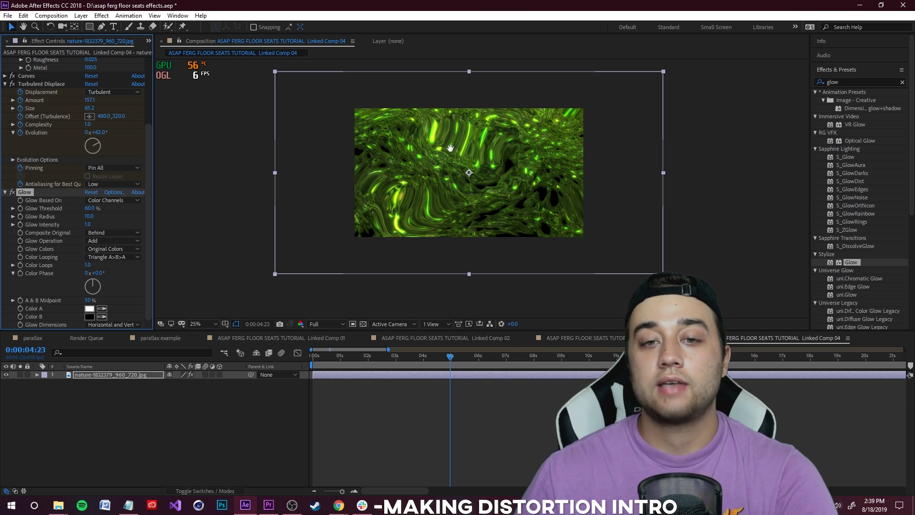
key(space)
key(space)
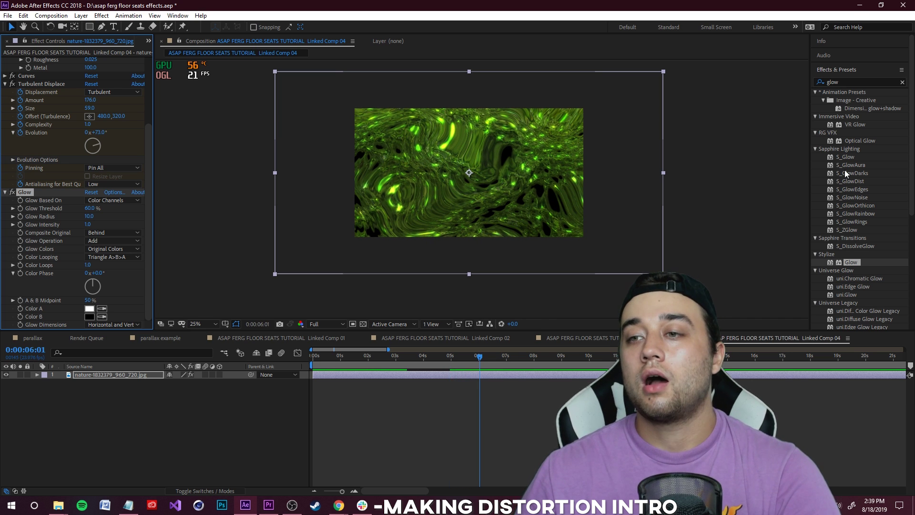
Apply Optical Glow to the grass layer and adjust its Amount while checking different frames of the animation
drag(860, 142, 846, 146)
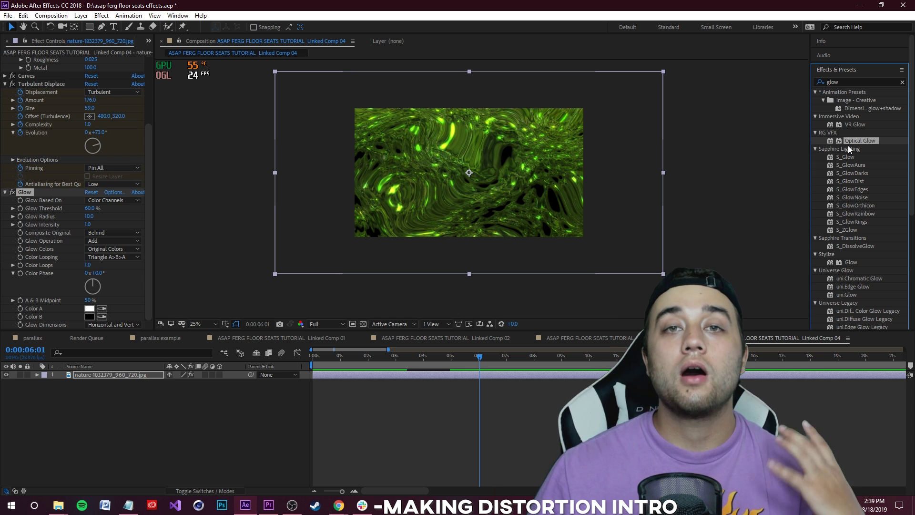
drag(857, 142, 479, 213)
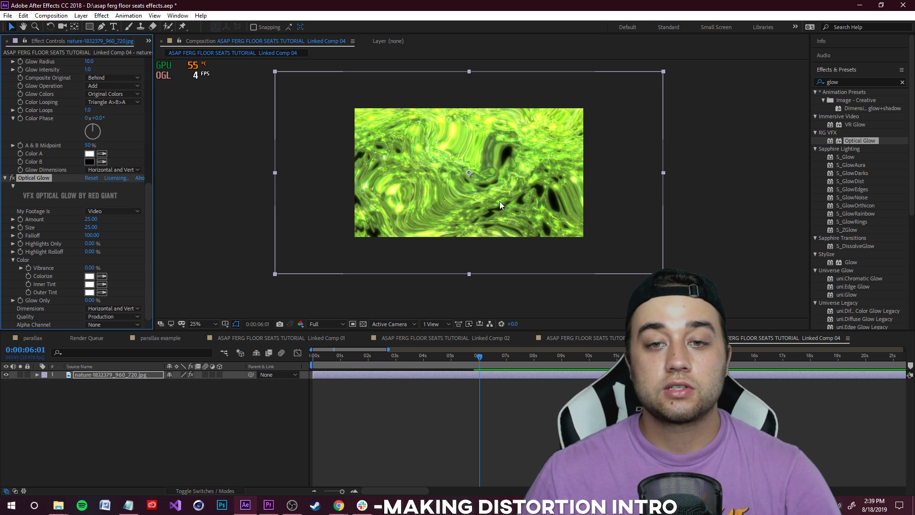
drag(91, 220, 120, 227)
drag(479, 356, 485, 355)
drag(90, 219, 86, 219)
drag(483, 357, 422, 349)
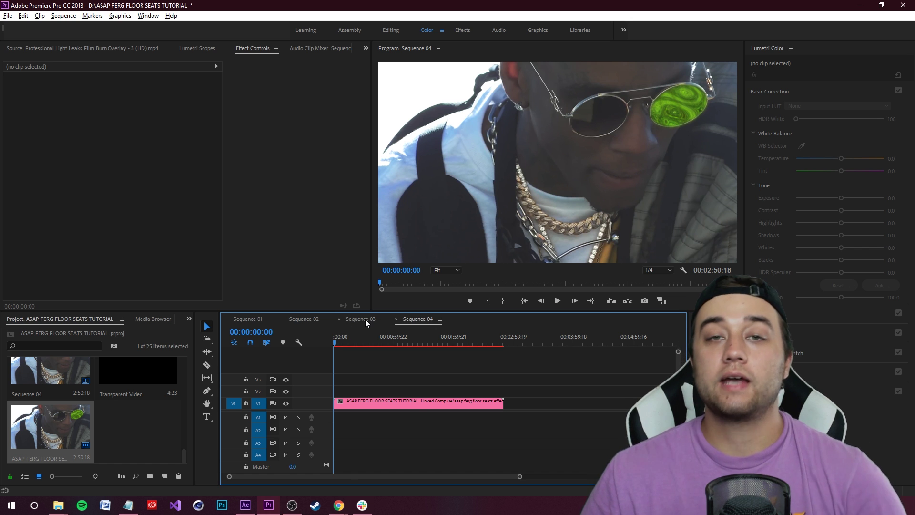
Switch to Sequence 03 in Premiere Pro
click(365, 319)
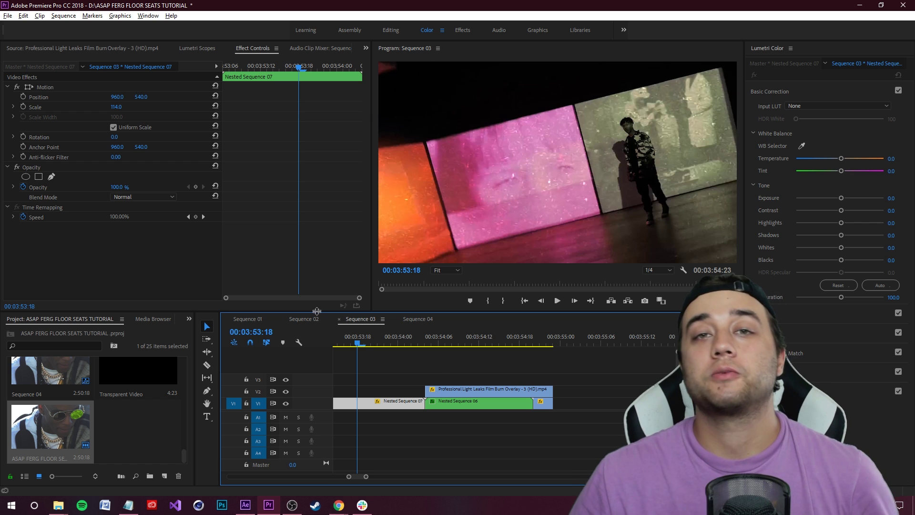